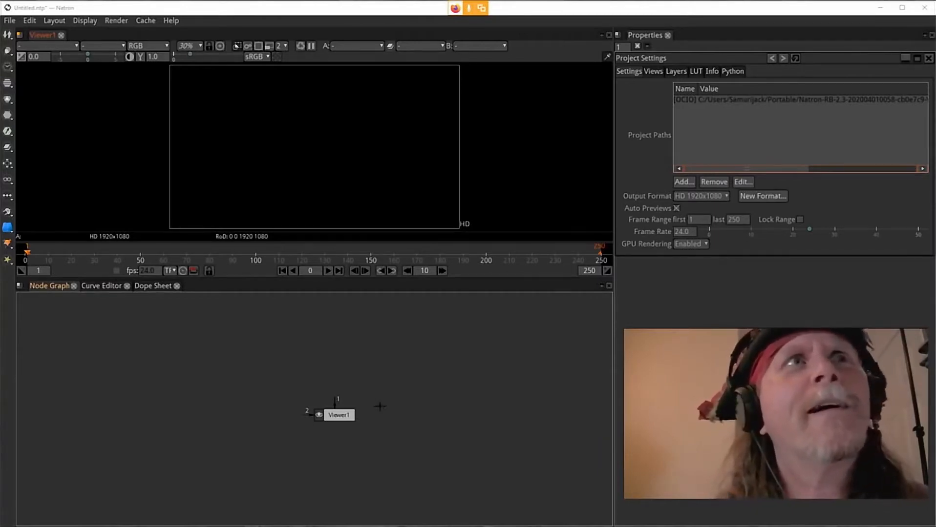
Step: Add a Text node to the node graph and connect it to the viewer
drag(459, 384, 419, 439)
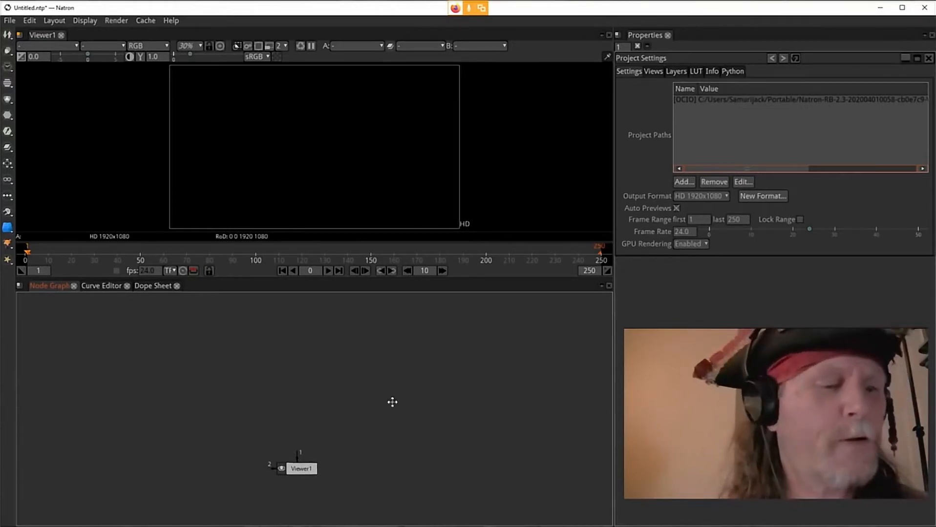
drag(391, 403, 396, 424)
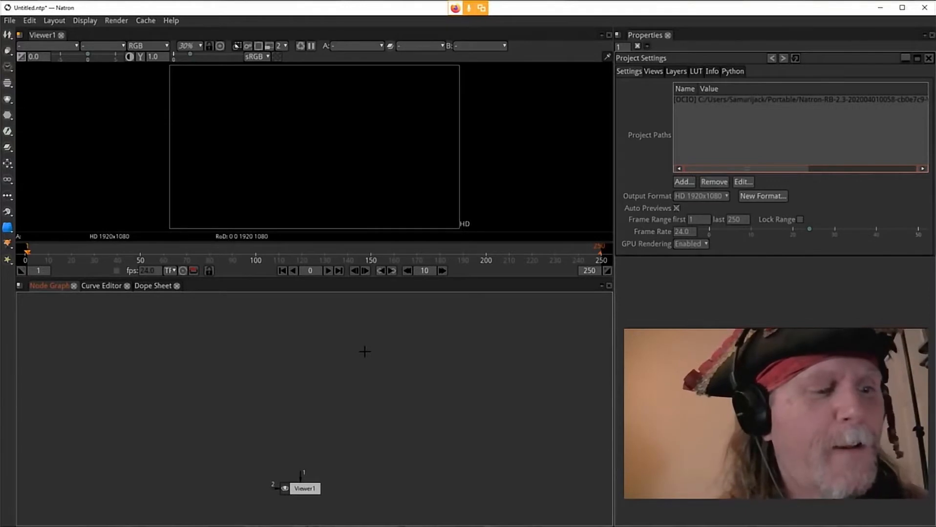
key(Tab)
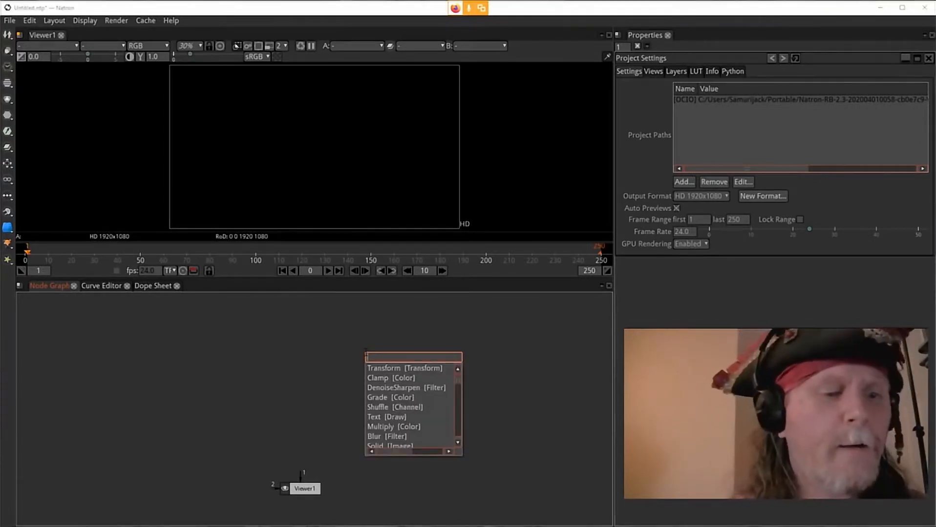
text(text)
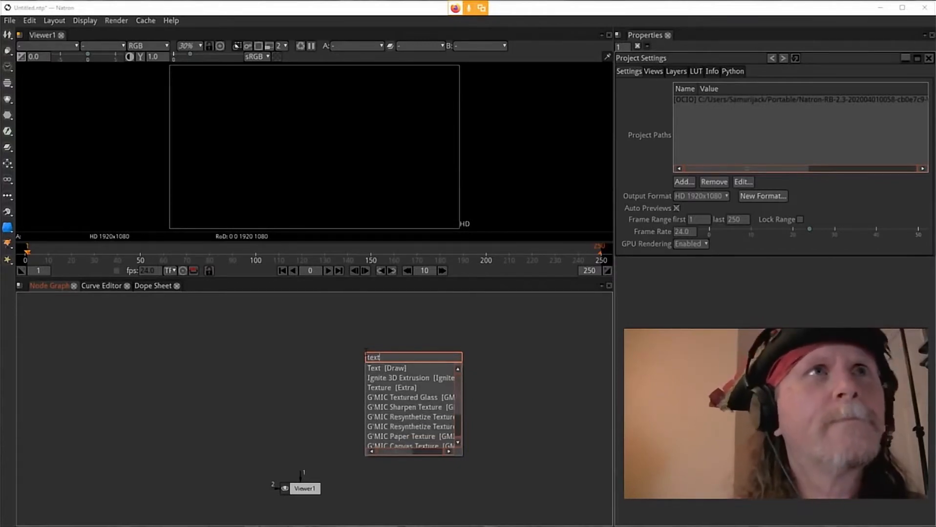
key(Return)
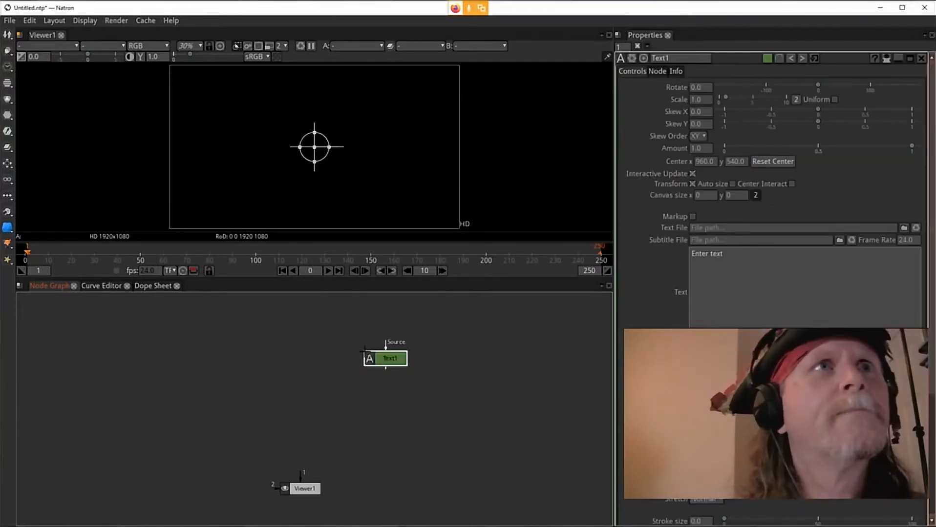
drag(395, 362, 315, 357)
key(1)
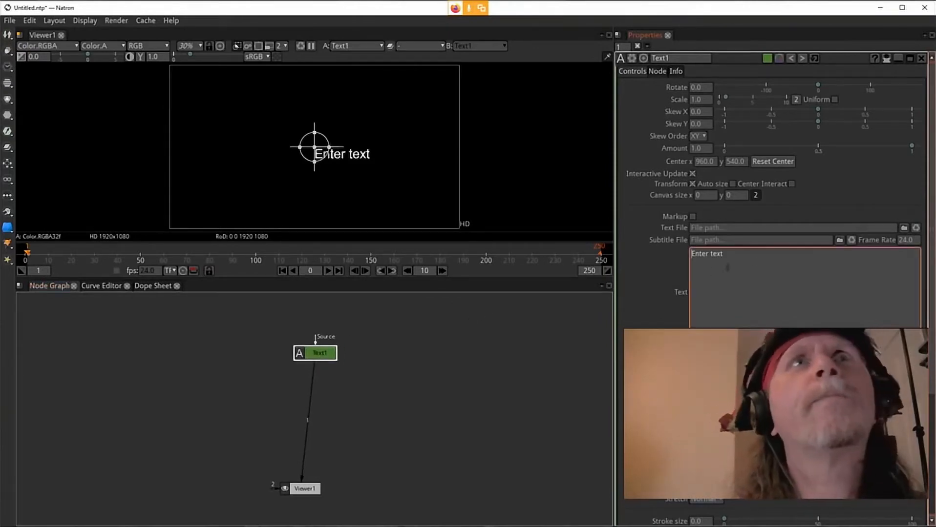
Step: Replace the text with "Natron" and enable Center Interact
drag(758, 260, 691, 256)
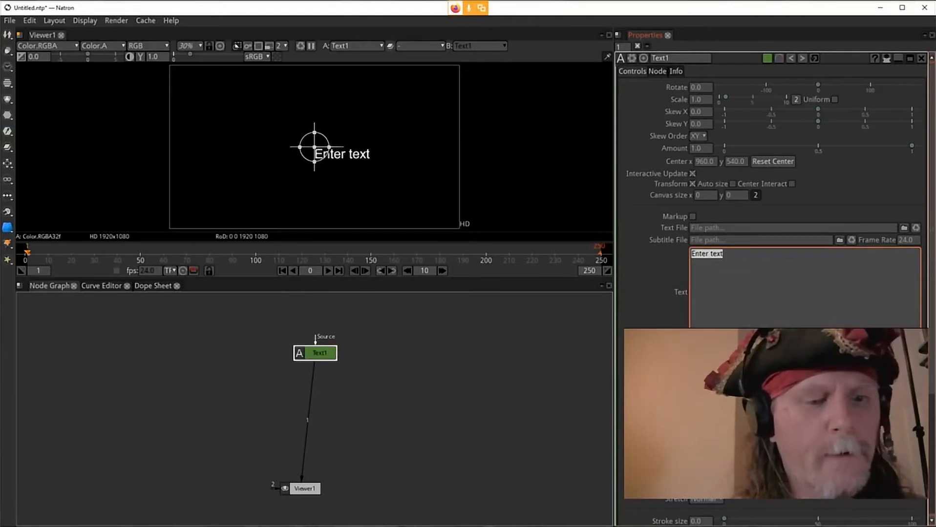
text(Natron)
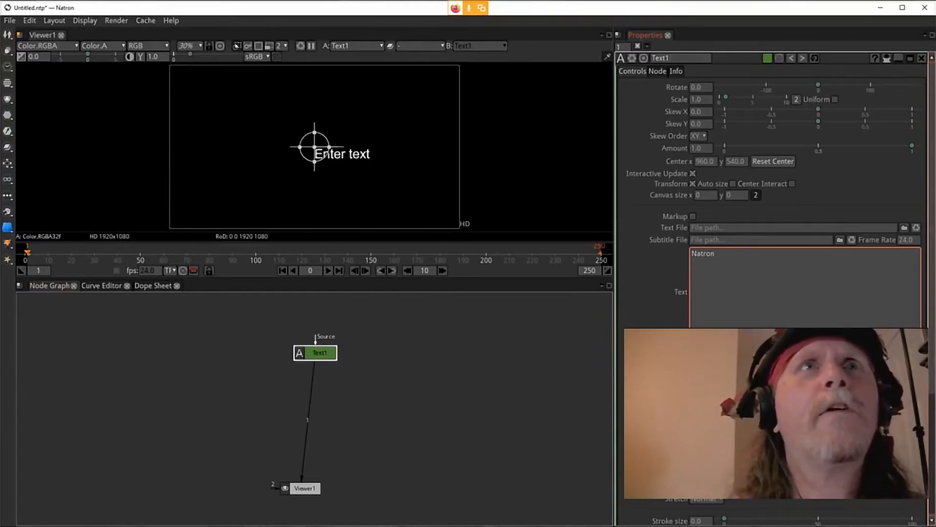
click(652, 364)
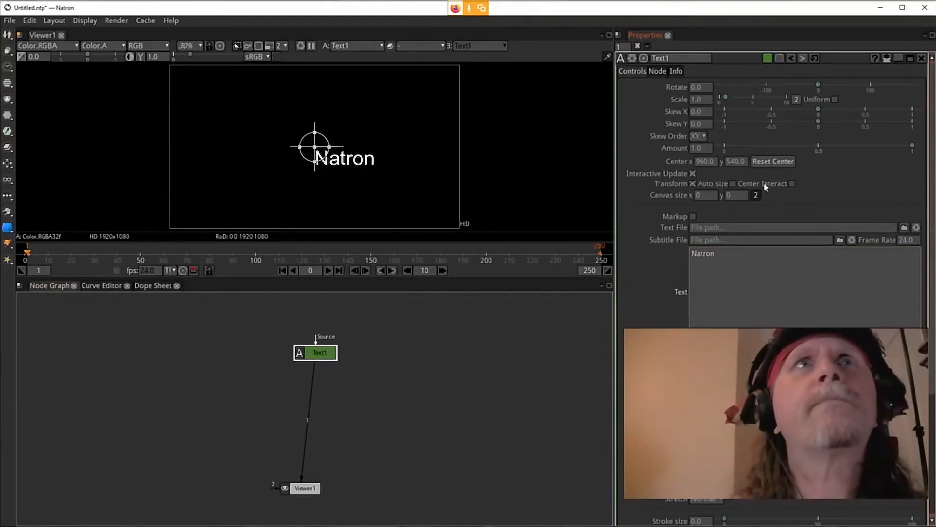
click(791, 184)
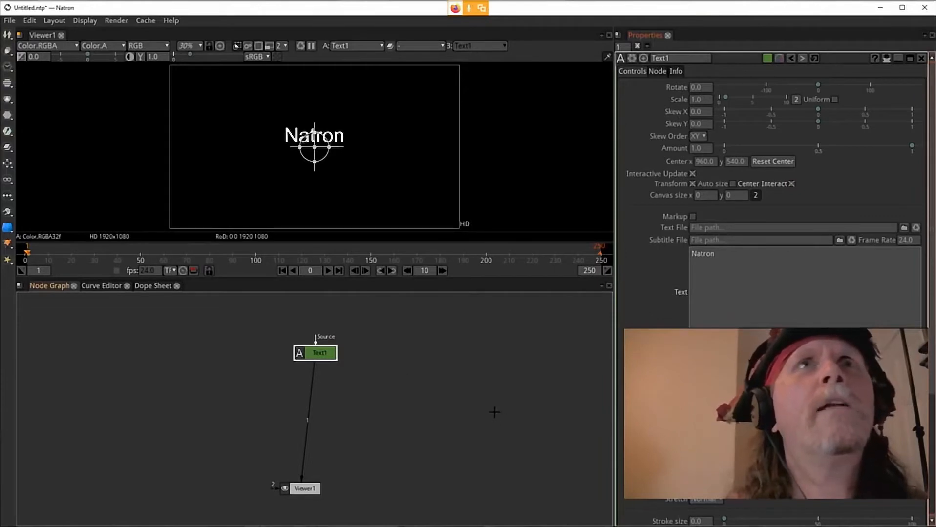
Step: Spread the Text node and the Viewer node farther apart in the node graph
drag(322, 353, 301, 323)
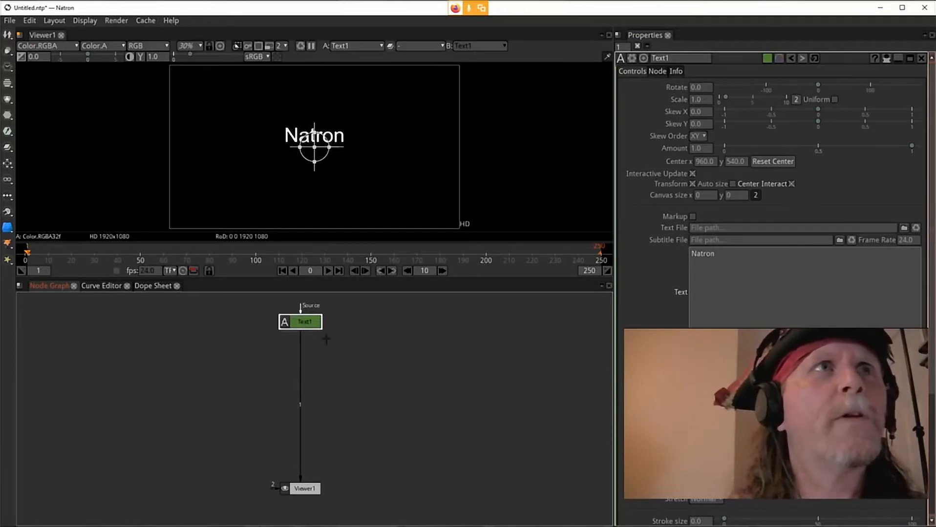
right_click(362, 373)
click(299, 492)
drag(299, 494, 299, 509)
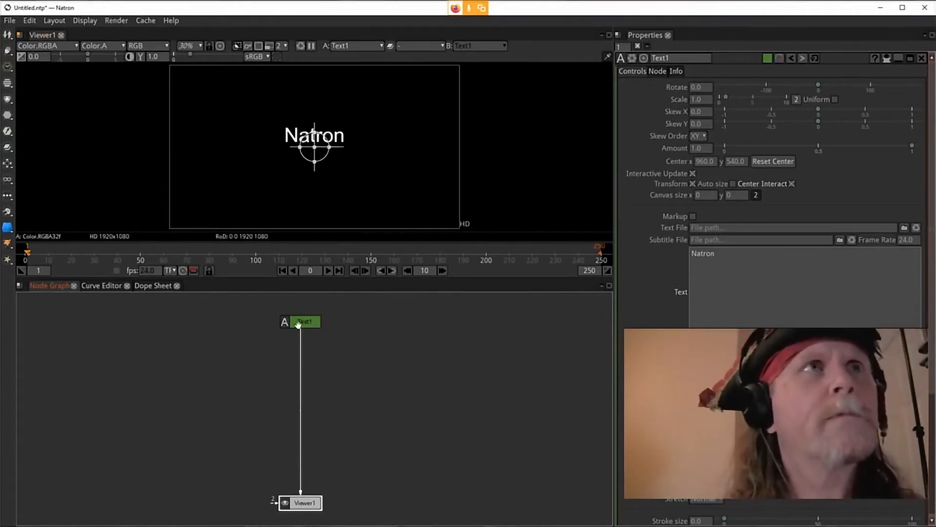
Step: Insert a G'MIC 3D Extrusion node below the Text node
click(298, 325)
key(Tab)
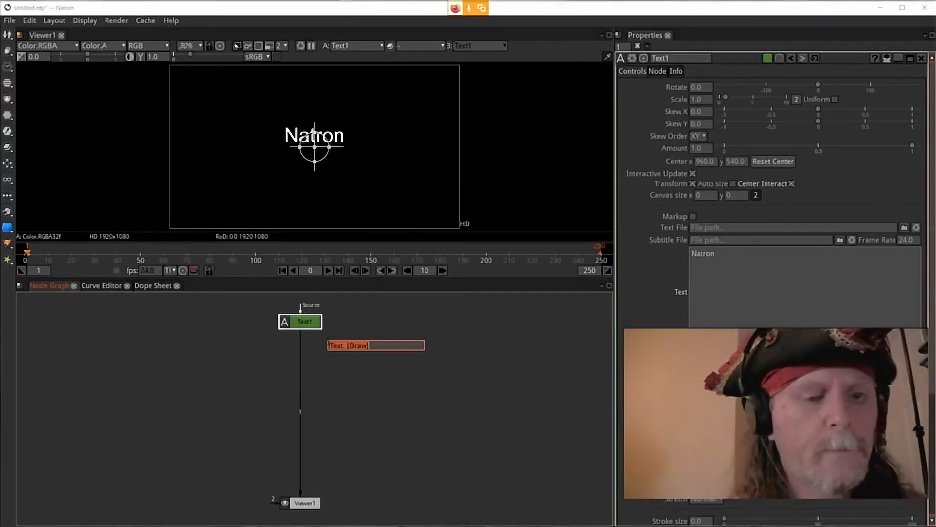
text(3d extru)
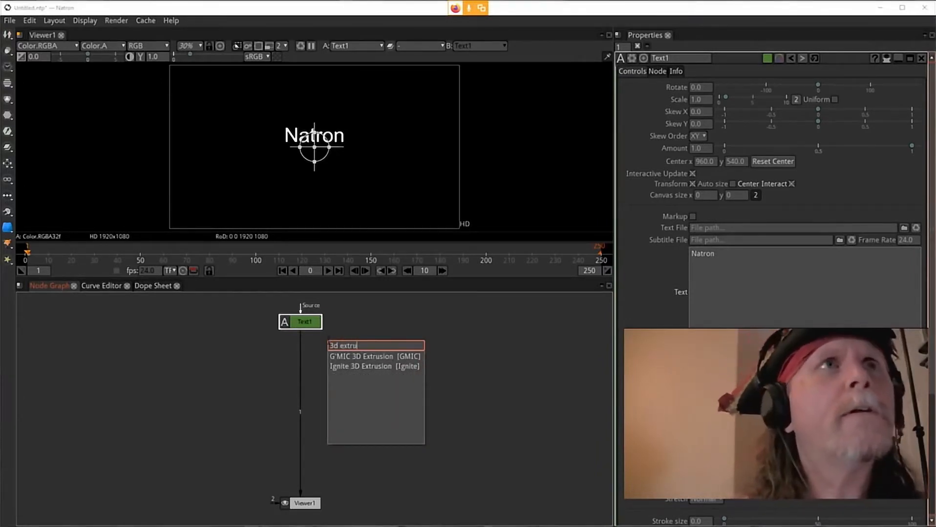
click(399, 358)
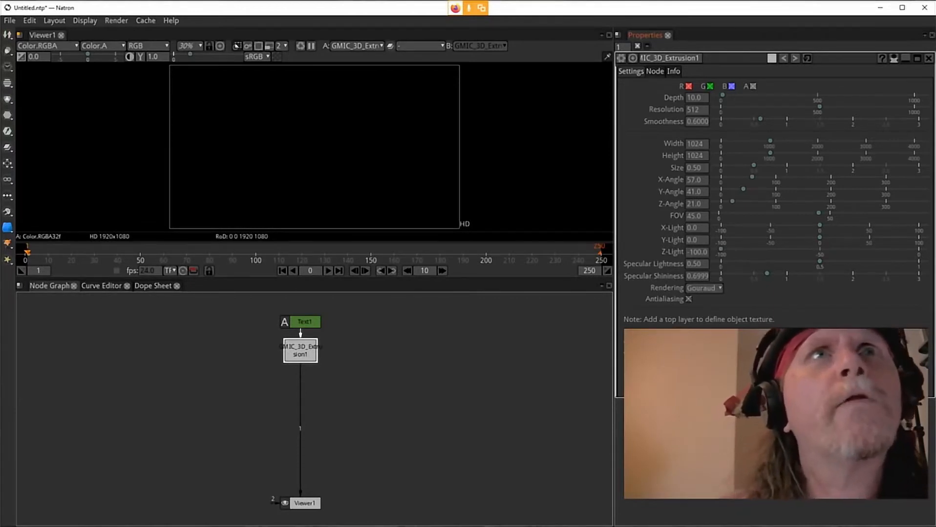
Step: Expand the extrusion node's Advanced Options and choose Layer -1 as the output layer
click(628, 350)
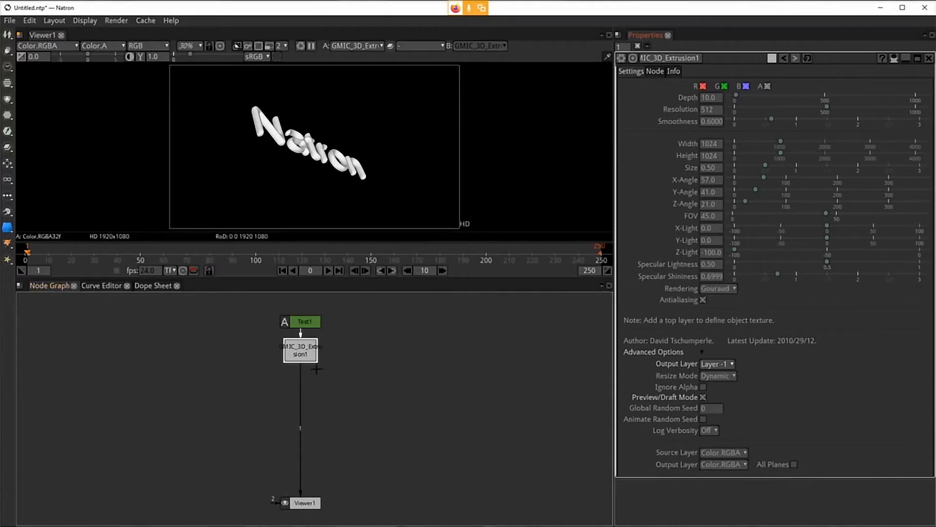
click(734, 365)
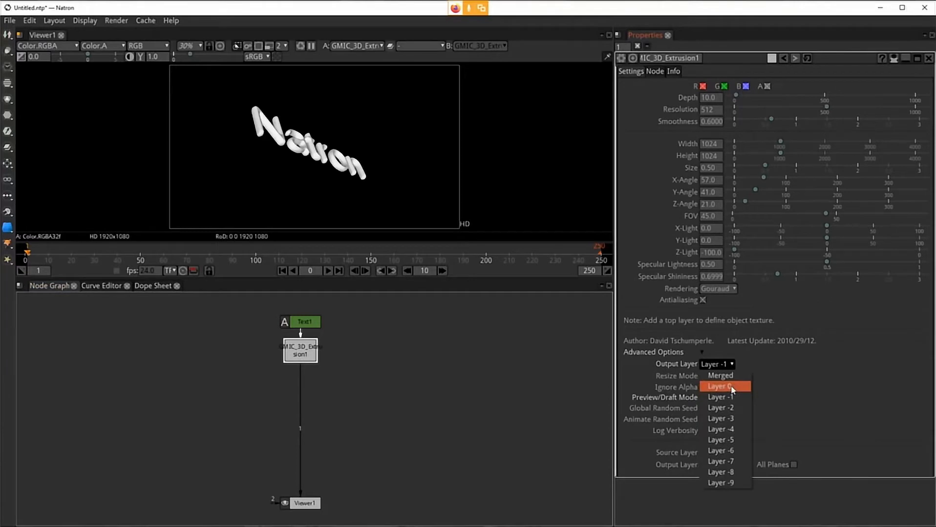
click(732, 399)
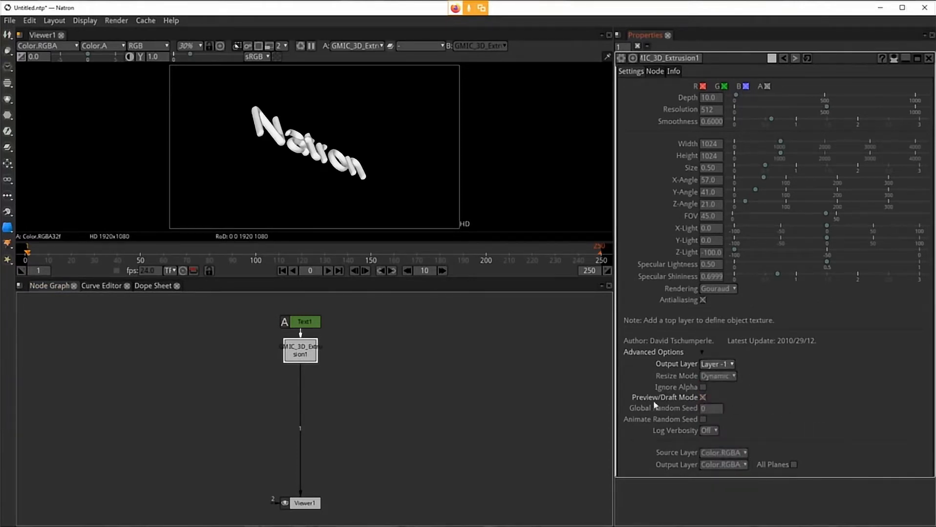
Step: Turn Preview/Draft Mode off and back on to compare the extrusion render
click(703, 397)
click(704, 398)
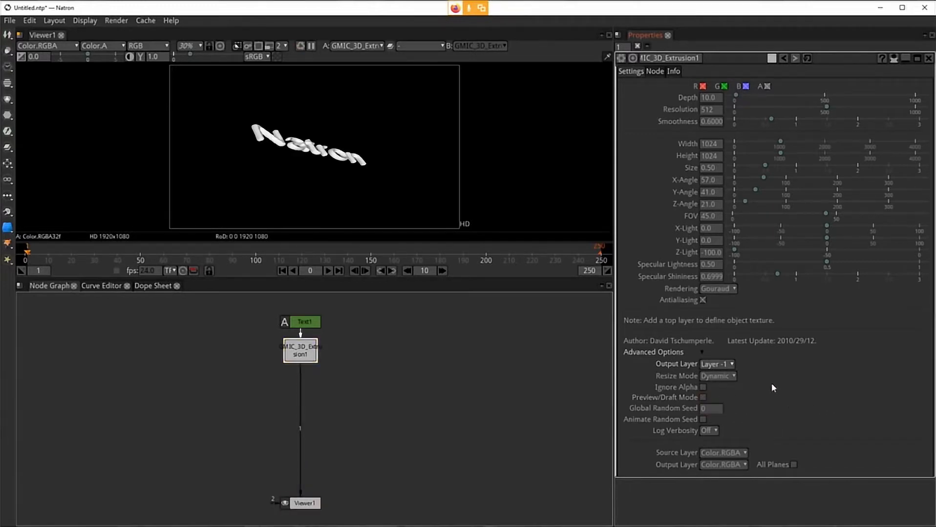
click(703, 396)
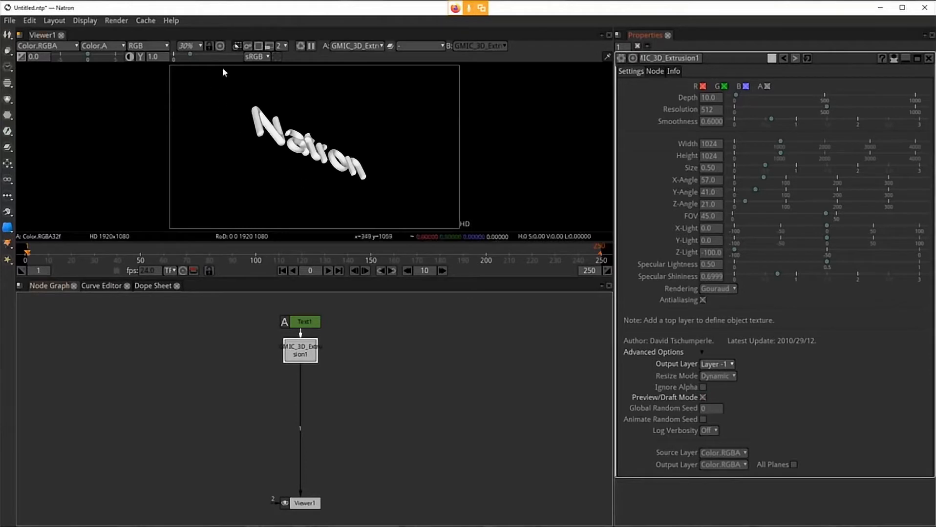
click(719, 408)
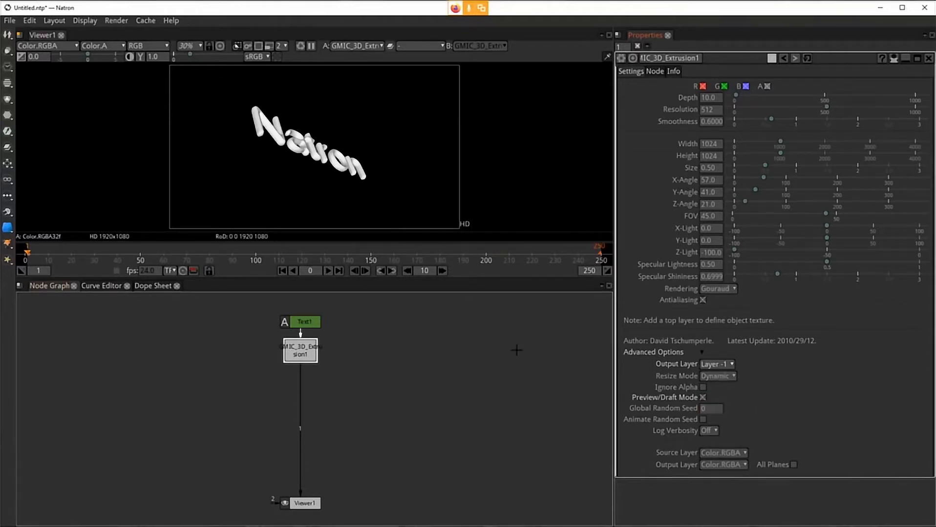
click(306, 354)
Step: Try Output Layer 0 and Preview/Draft Mode off, then restore Layer -1 with Preview/Draft Mode on
click(717, 364)
click(723, 387)
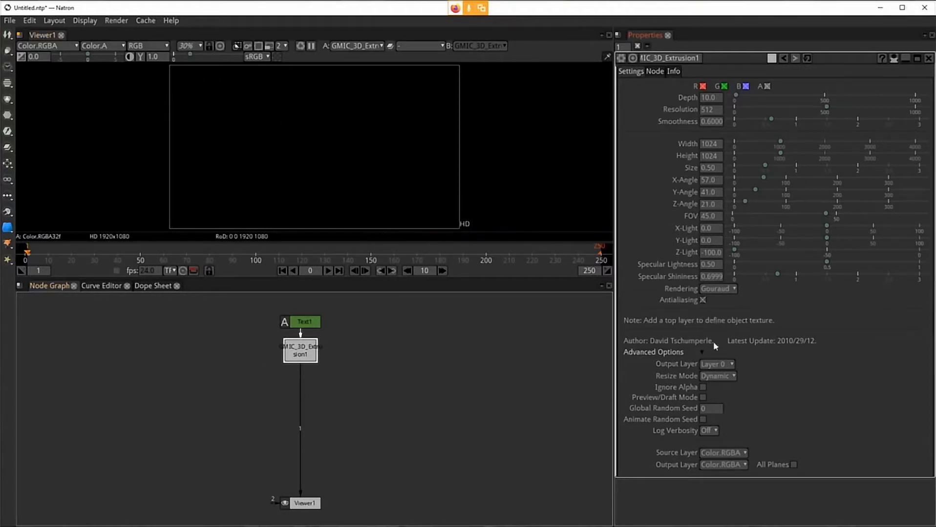
click(729, 362)
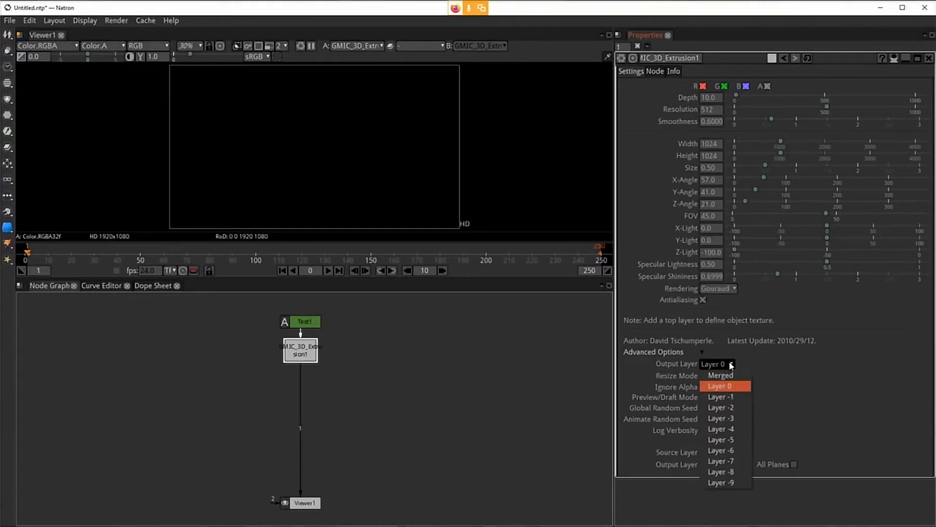
click(798, 355)
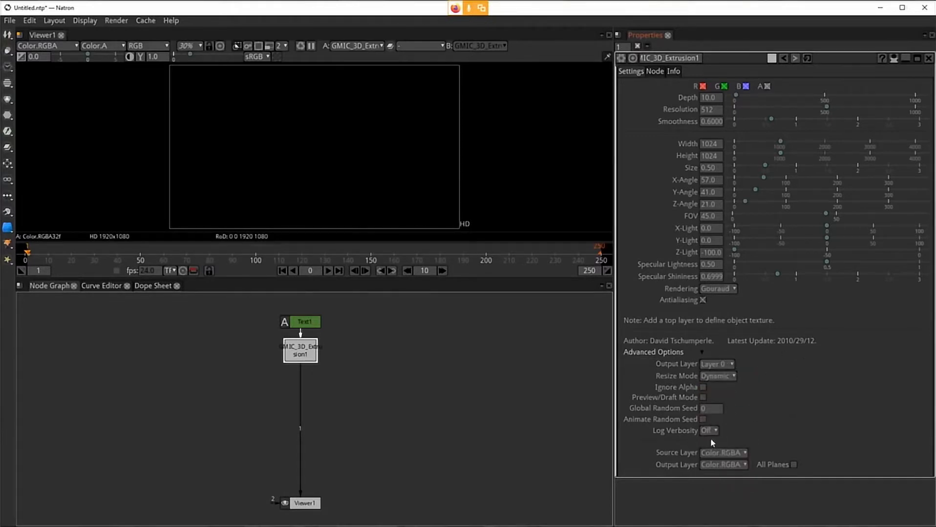
click(702, 398)
click(724, 364)
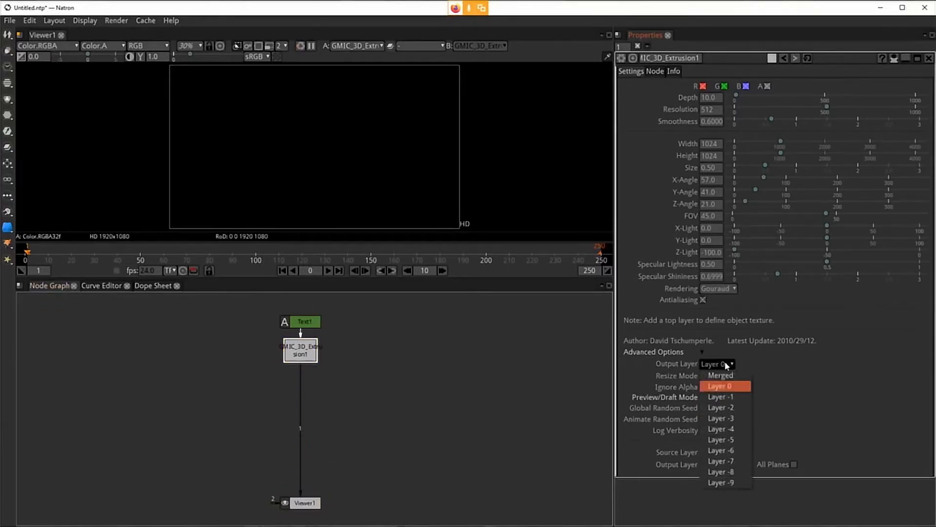
click(728, 397)
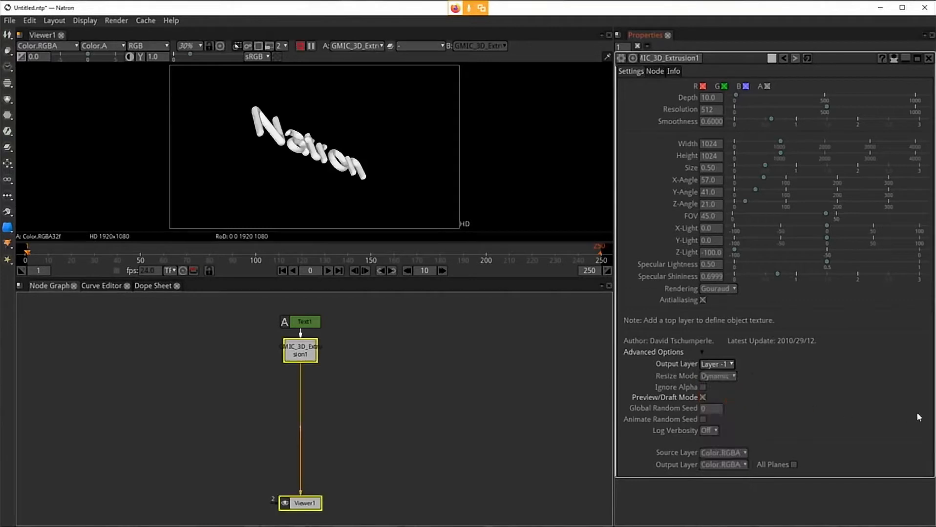
click(701, 406)
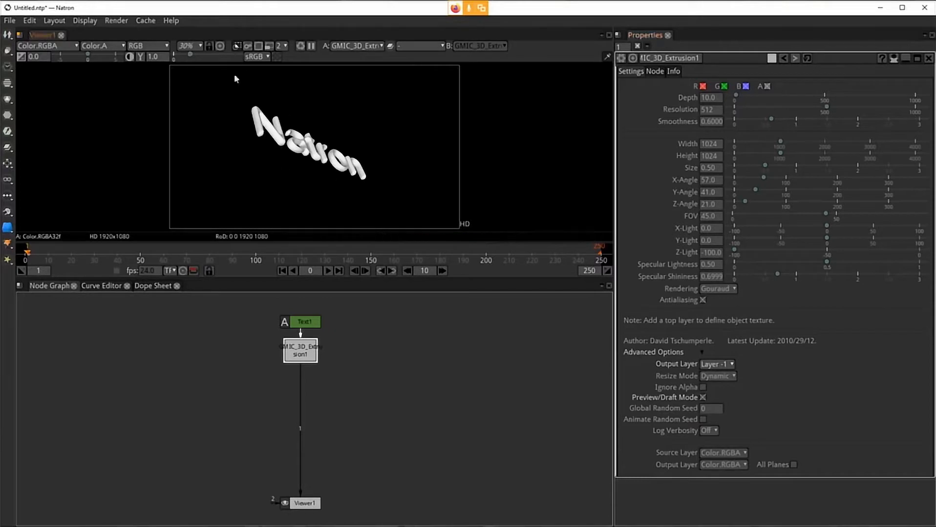
click(702, 397)
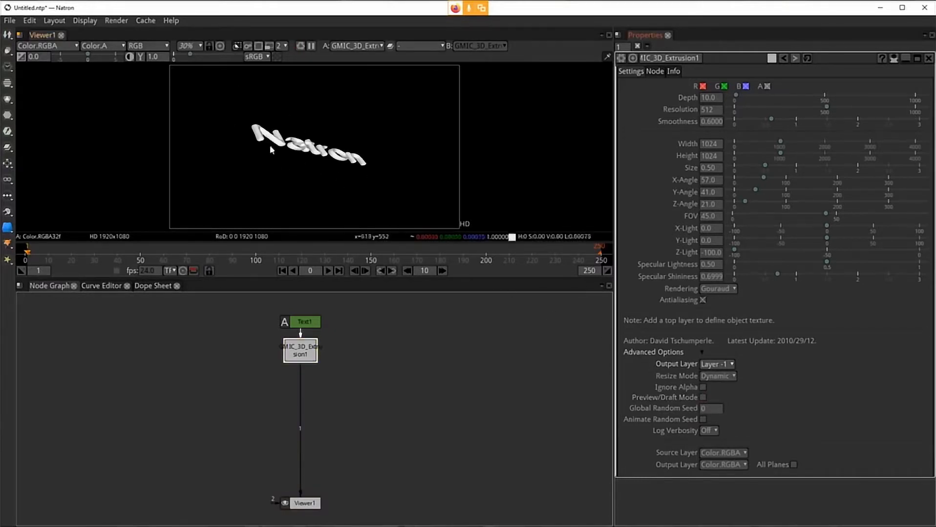
click(701, 398)
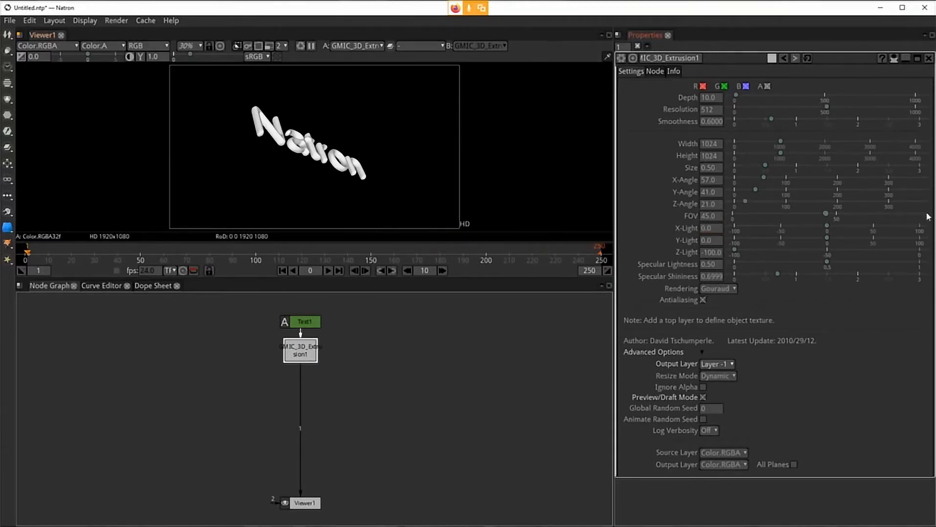
Step: Set the extrusion's X-Angle, Y-Angle and Z-Angle to 0
double_click(717, 179)
text(0)
key(Tab)
text(0)
key(Tab)
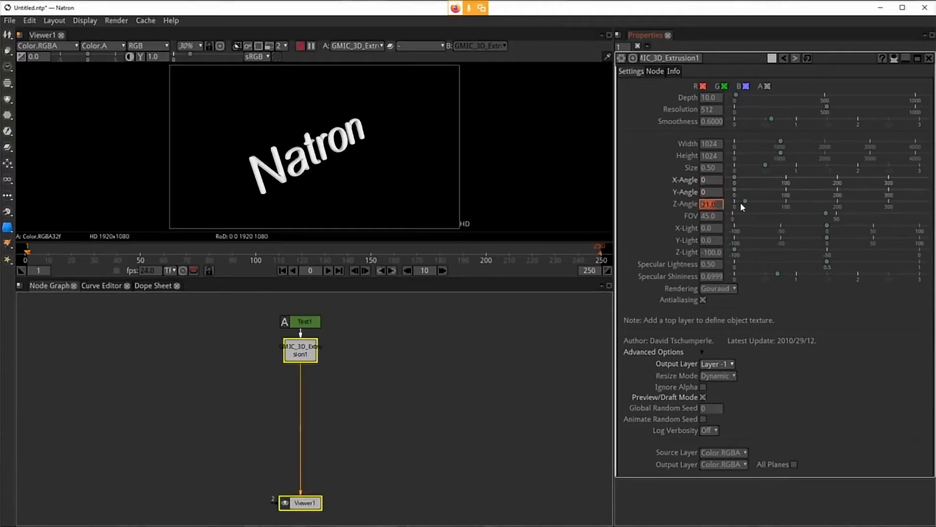
text(0)
key(Return)
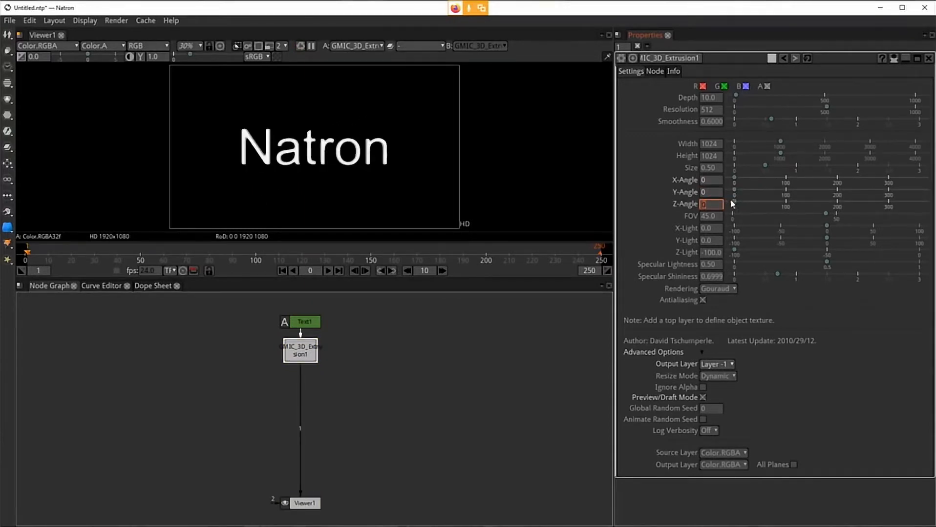
Step: Try rotating the Y-Angle and set it back to 0
drag(735, 189, 760, 189)
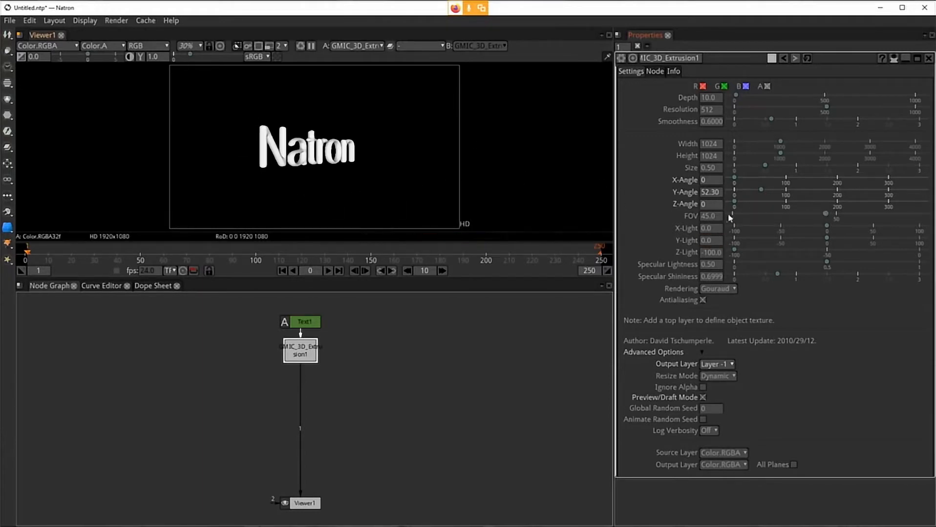
drag(760, 190, 724, 191)
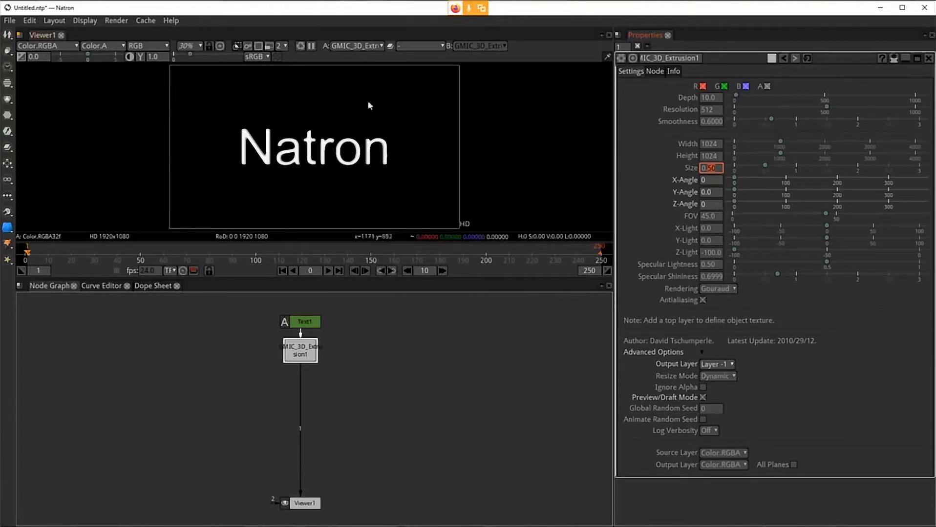
Step: Set the extrusion Size to 0.8
mouse_move(768, 166)
mouse_down()
mouse_move(779, 165)
mouse_move(751, 168)
mouse_up()
text(.8)
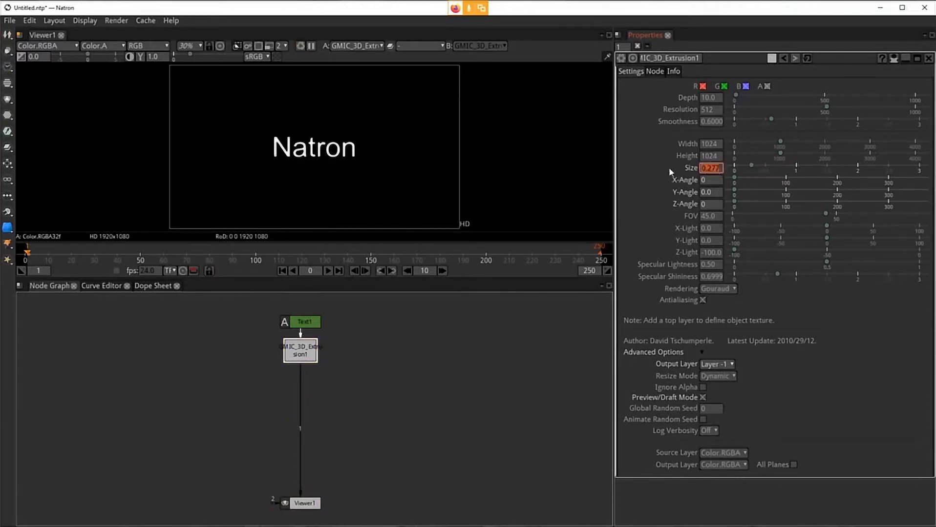
key(Return)
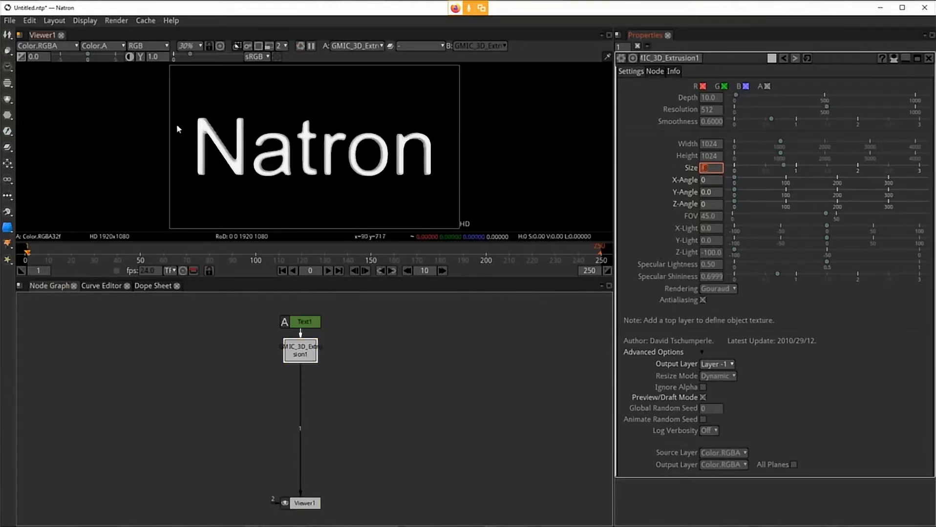
Step: Open the Text node's settings and raise its font size to about 373
click(665, 235)
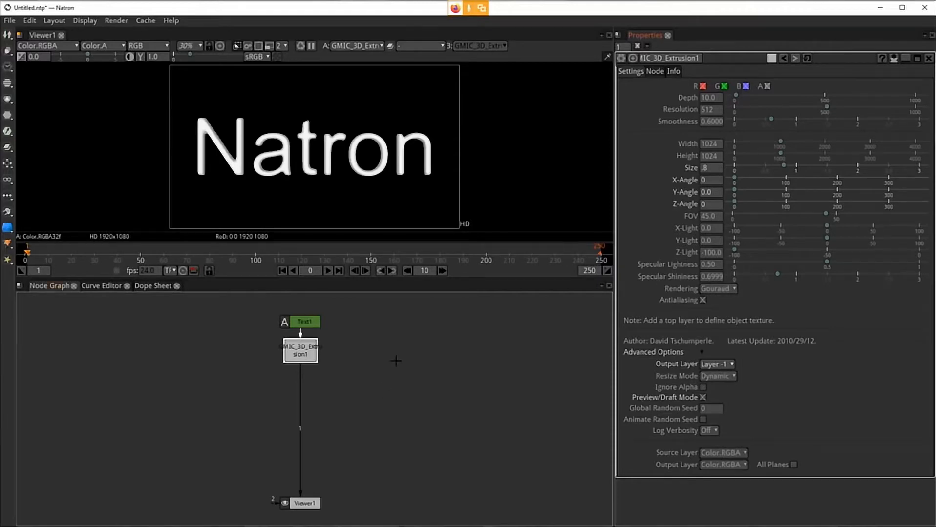
double_click(304, 322)
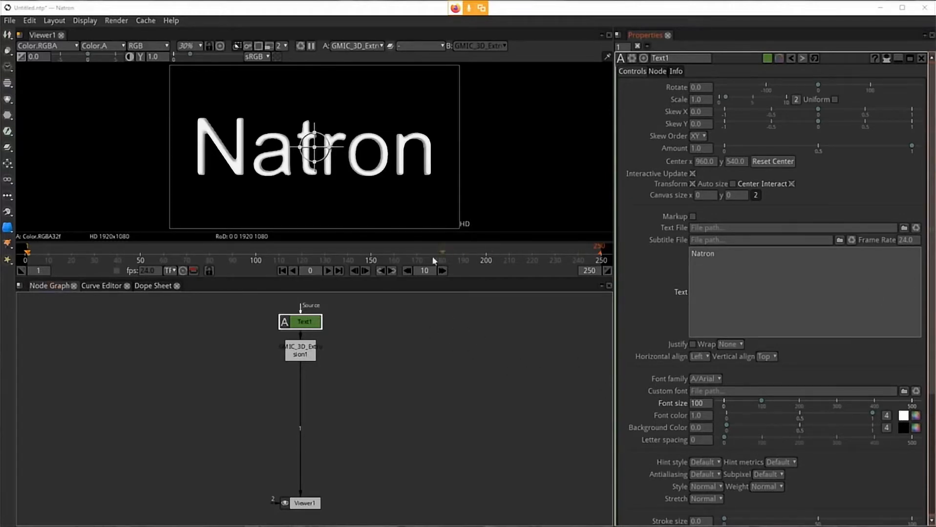
double_click(705, 404)
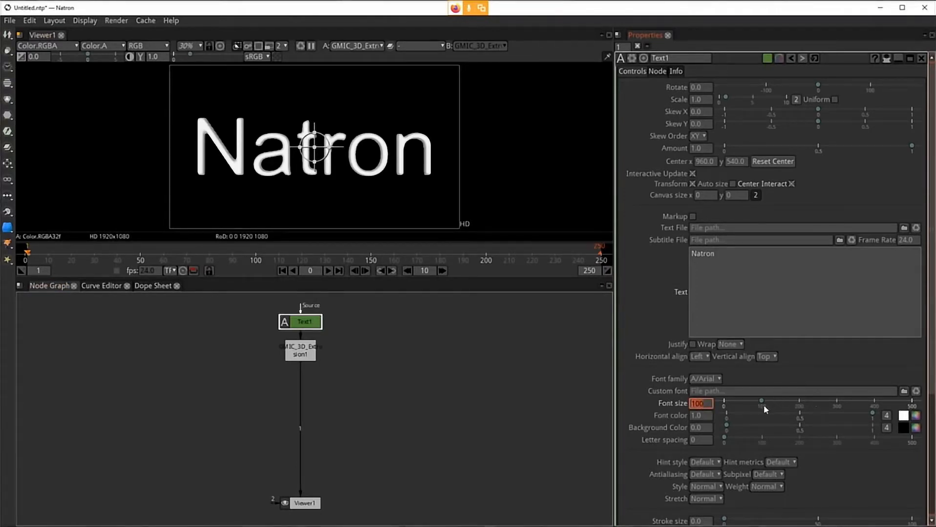
drag(764, 403, 862, 409)
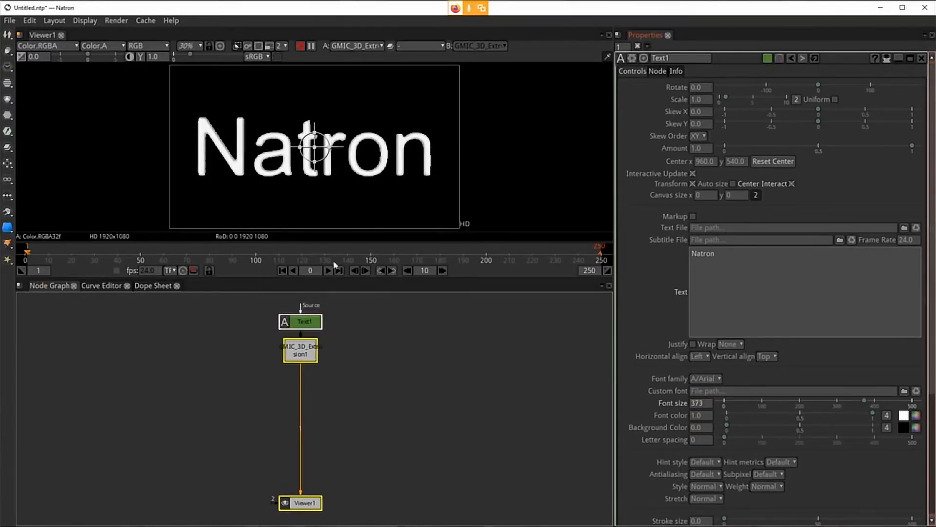
Step: Open the extrusion node's settings and rotate its Y-Angle to about 76
click(306, 355)
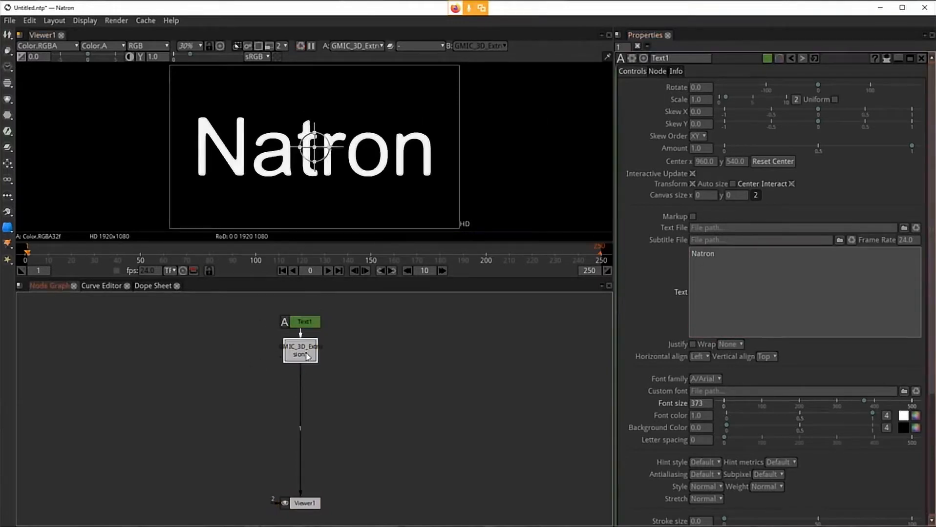
double_click(305, 351)
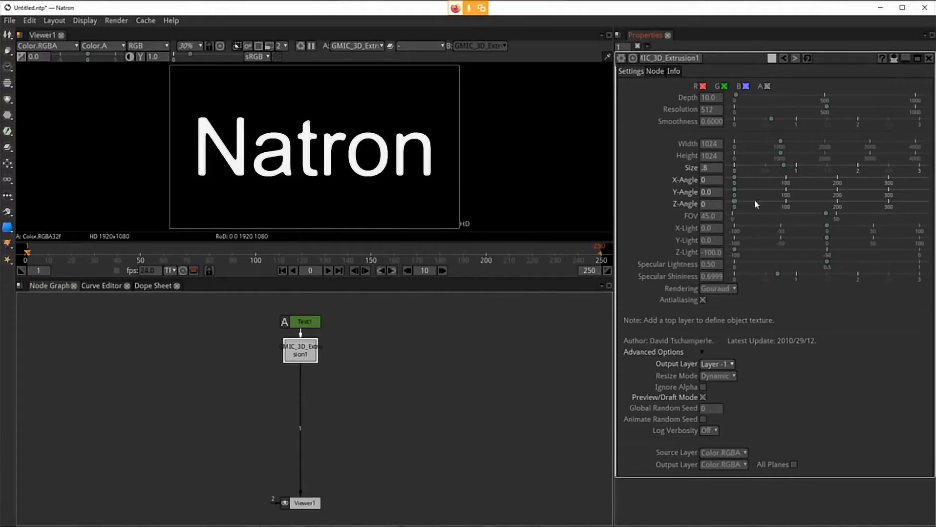
drag(782, 192, 773, 197)
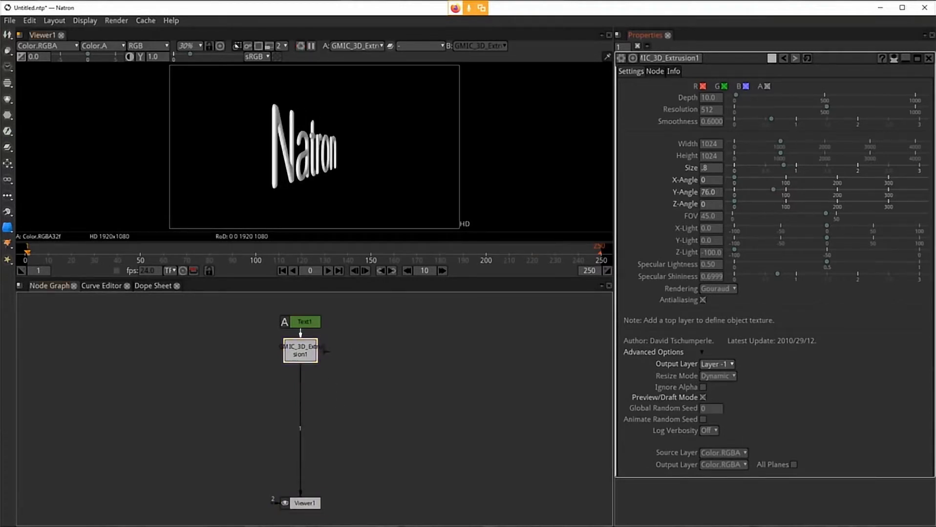
Step: Reopen the Text node, show only its modified parameters, and set the font size to 300
double_click(308, 323)
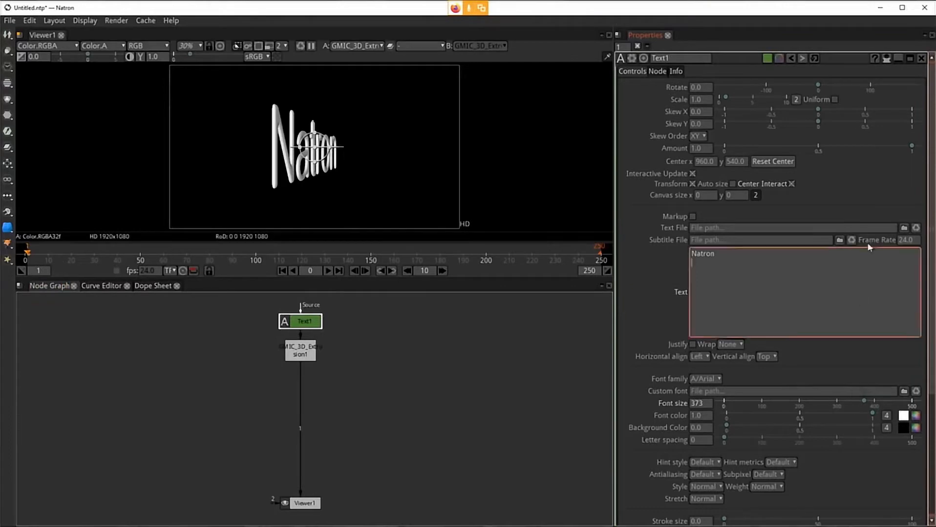
click(886, 58)
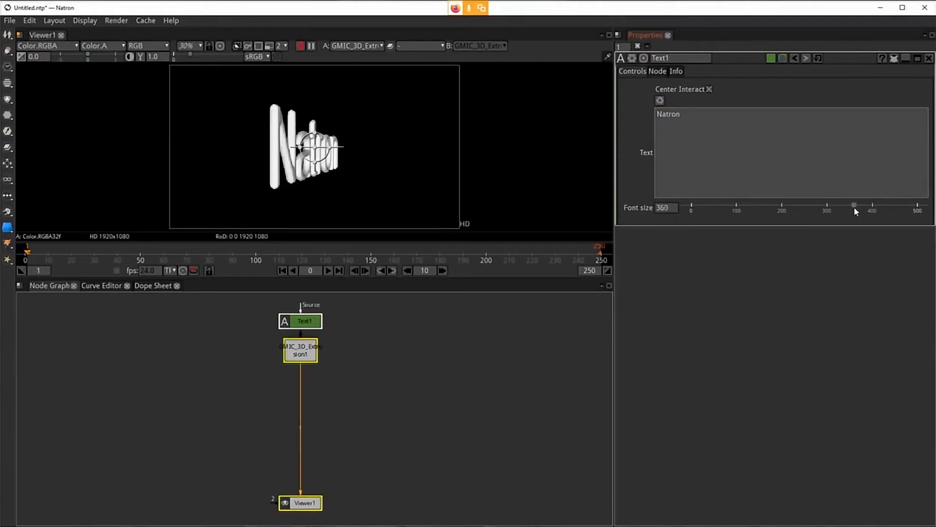
drag(856, 209, 736, 217)
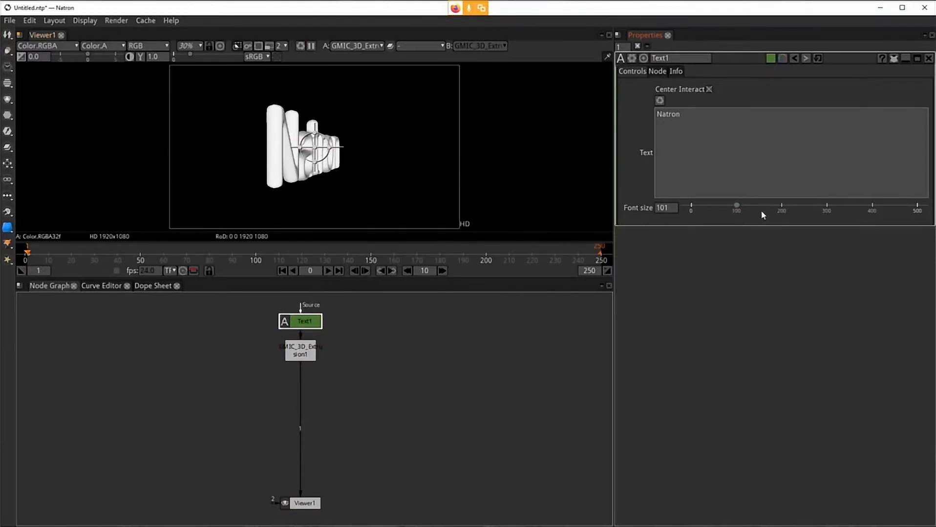
drag(736, 207, 825, 211)
drag(674, 209, 616, 207)
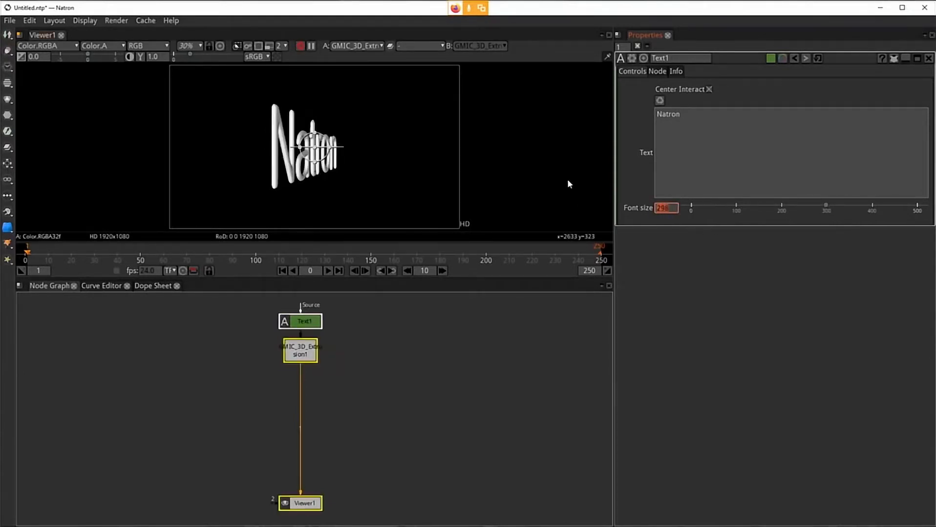
text(300)
key(Return)
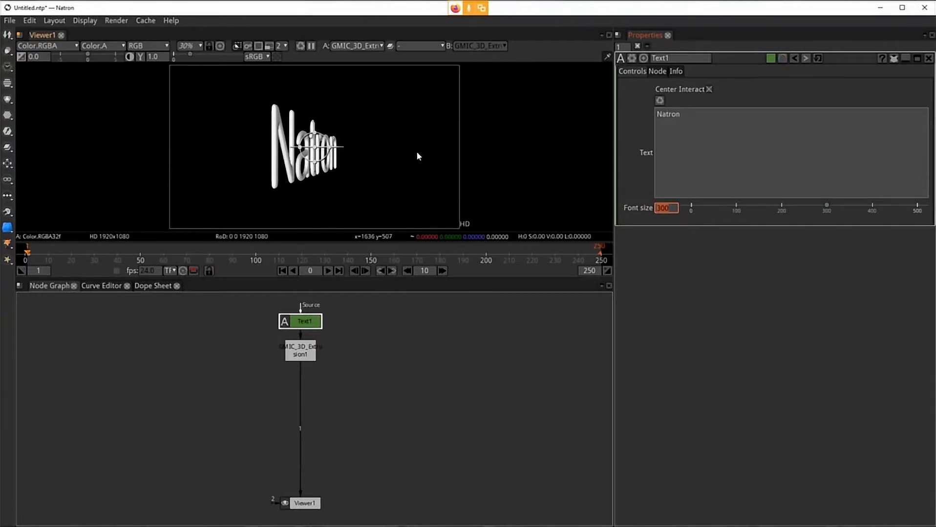
Step: Set the Text node's font size to 200
right_click(370, 360)
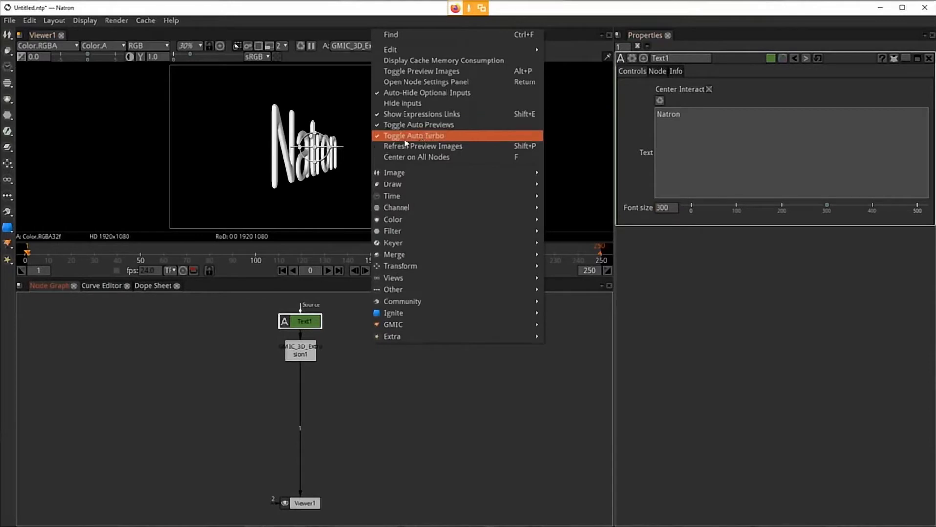
click(406, 477)
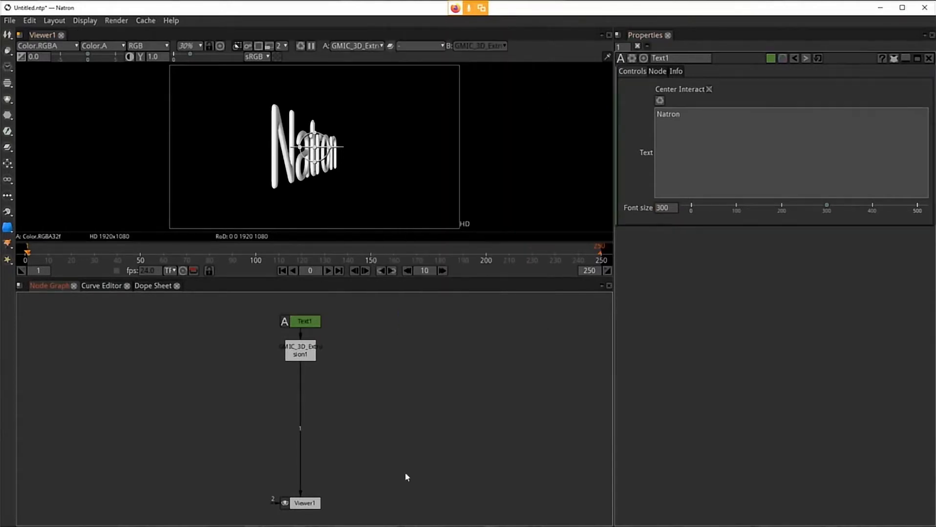
click(687, 195)
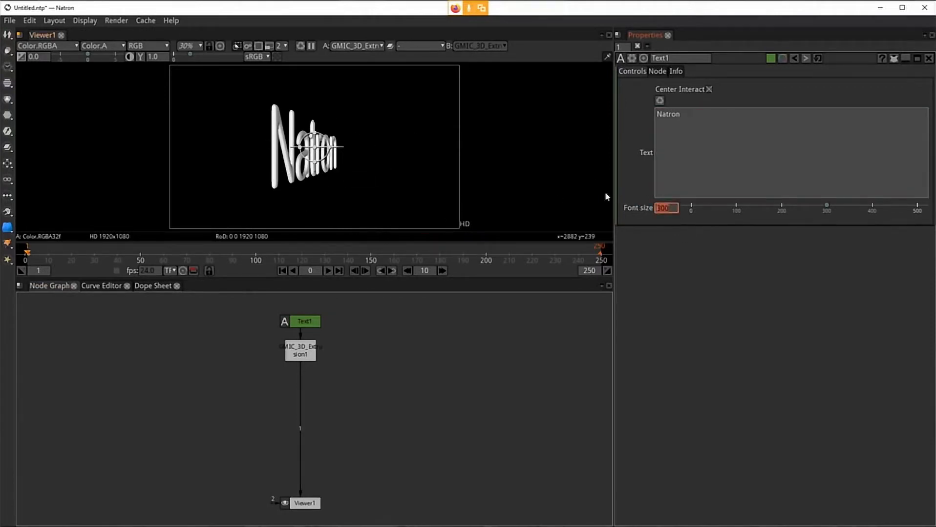
text(200)
key(Return)
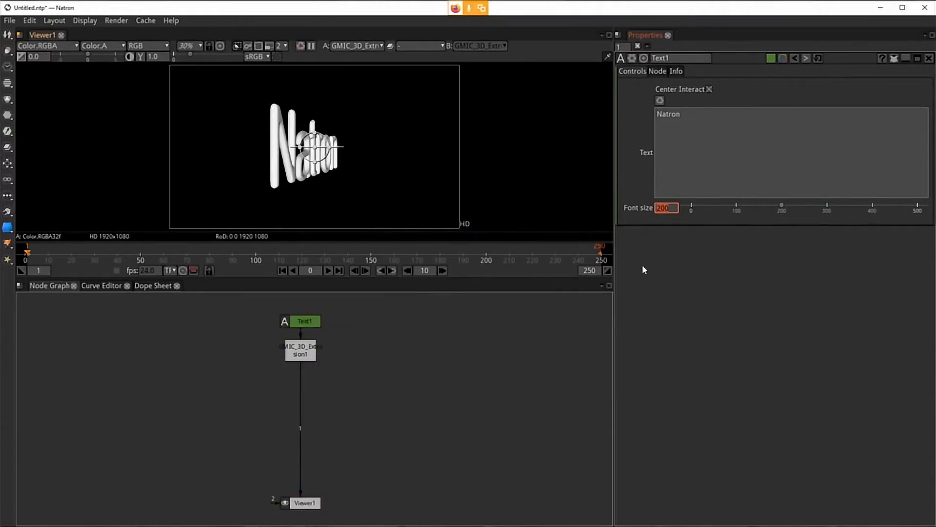
Step: In the extrusion node, set the Y-Angle back to 0 and switch Rendering to Dots
click(308, 349)
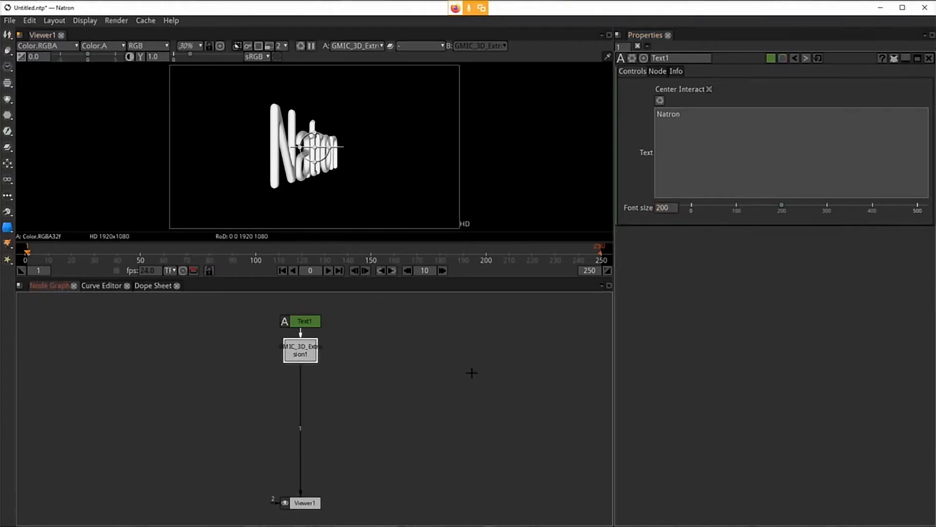
double_click(298, 354)
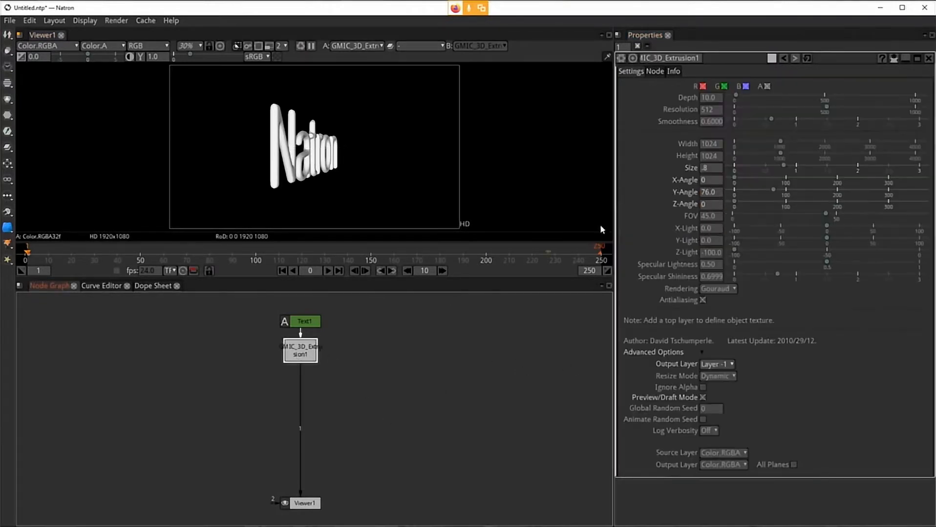
click(633, 212)
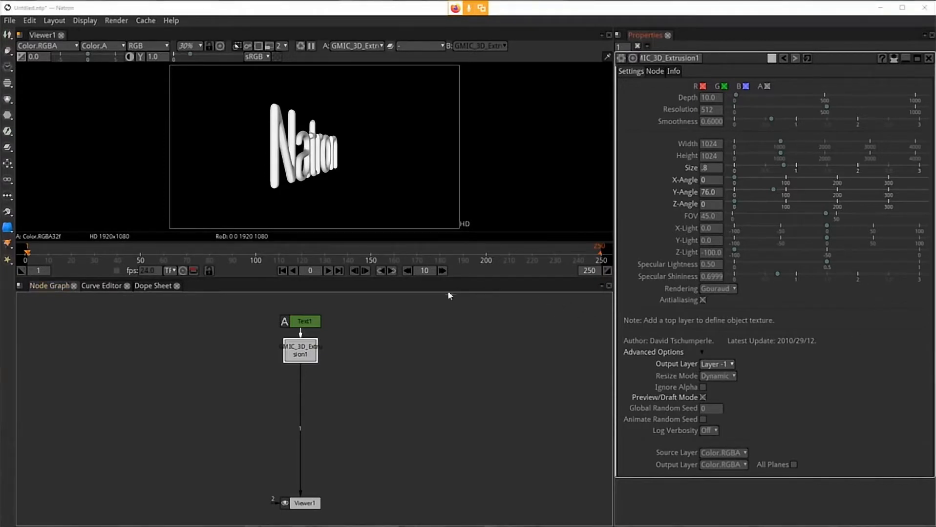
click(717, 192)
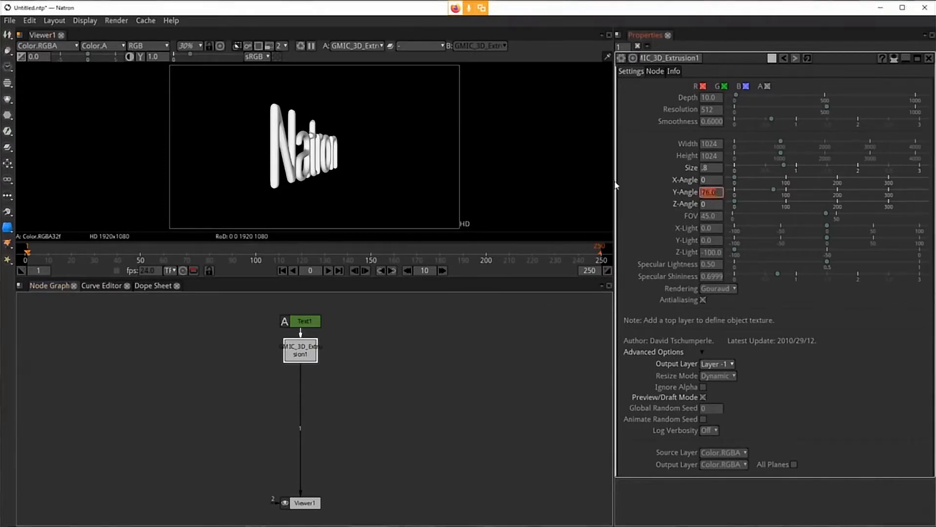
text(0)
key(Return)
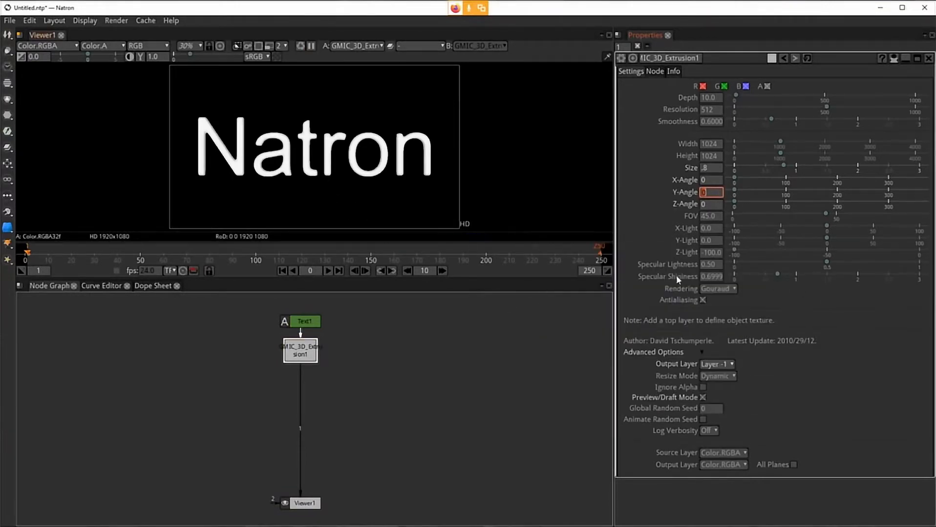
click(733, 289)
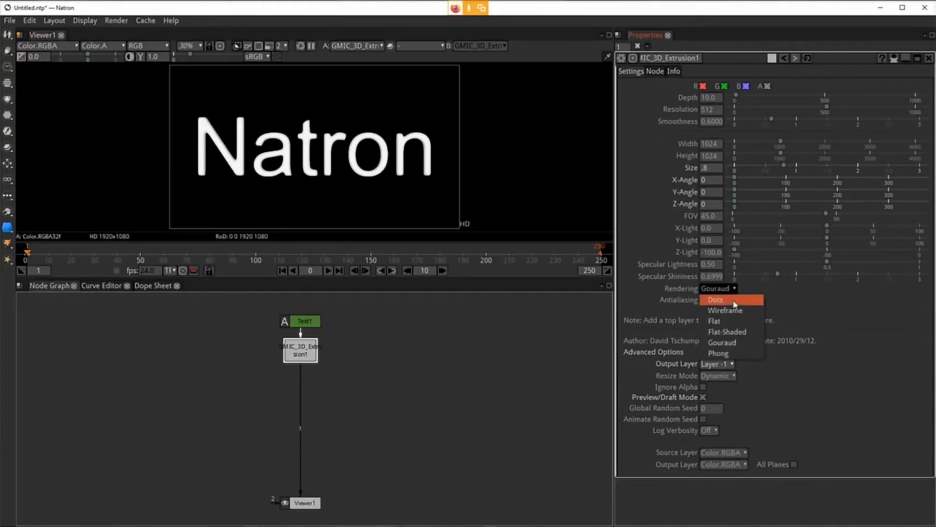
click(732, 302)
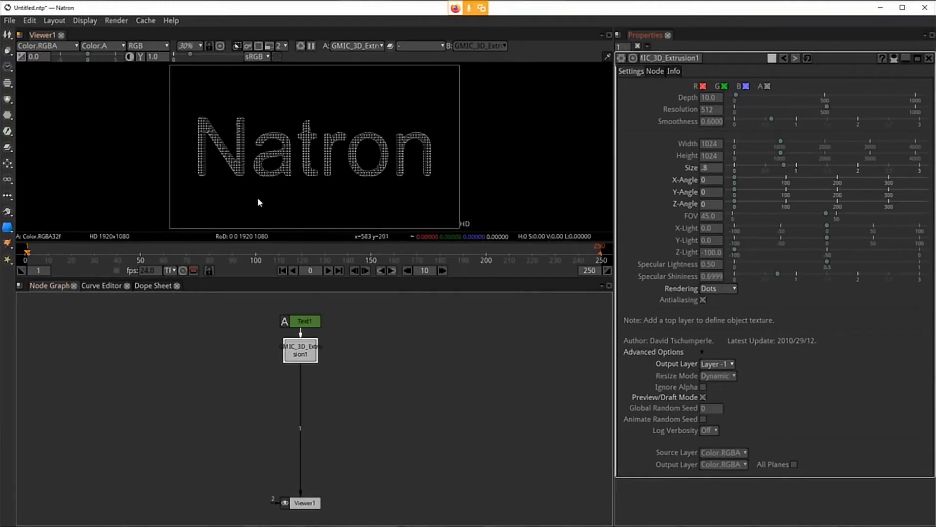
Step: Maximize the viewer and zoom to 100% to inspect the dot-rendered text, then restore the layout and fit
key(space)
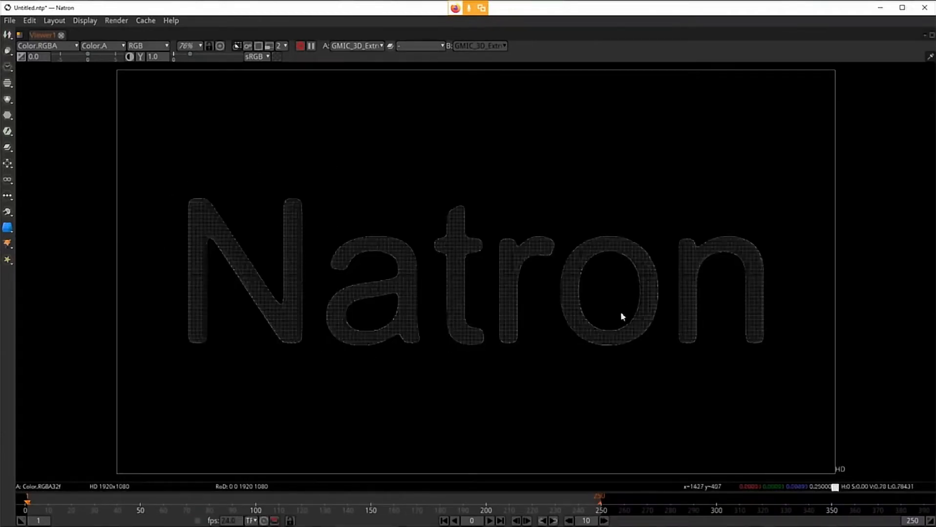
key(space)
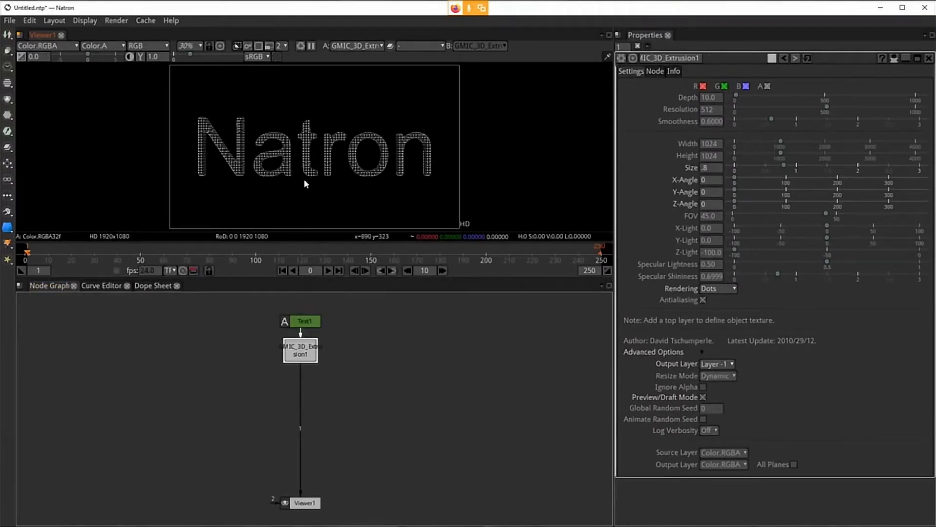
key(space)
key(ctrl+1)
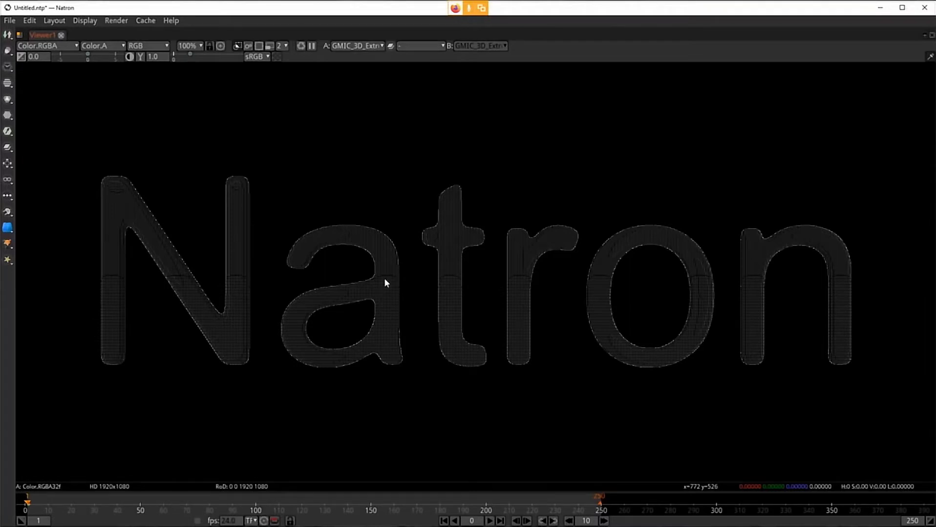
key(space)
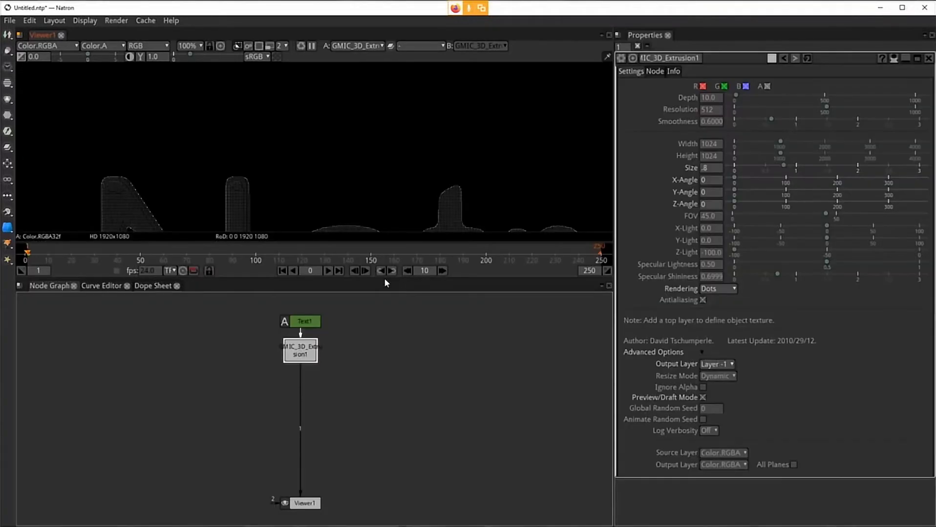
key(f)
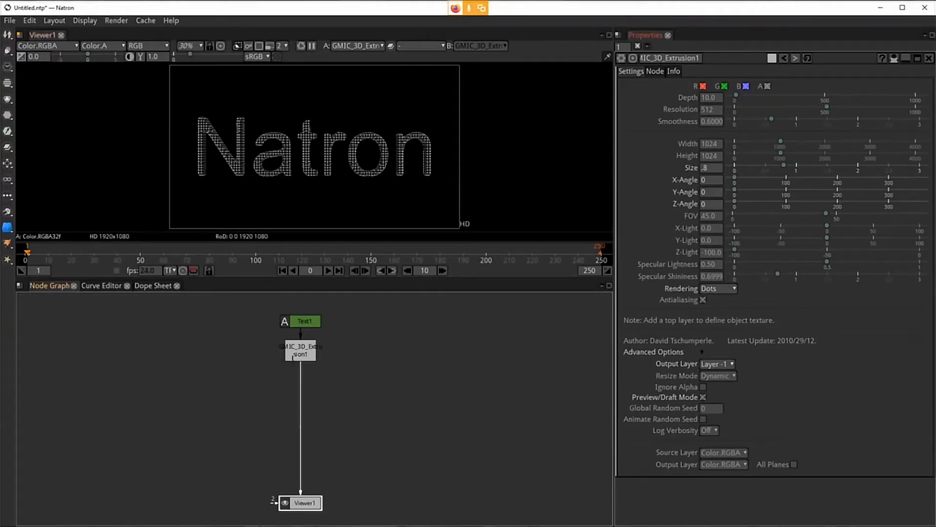
Step: Add a Community GLSL Effect Ls_FXAA_GL node after the extrusion node
click(295, 356)
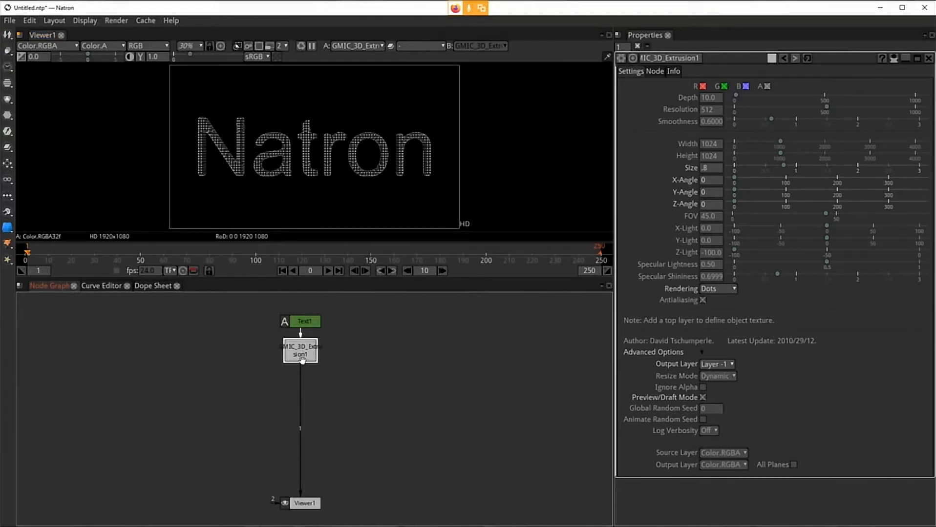
right_click(381, 370)
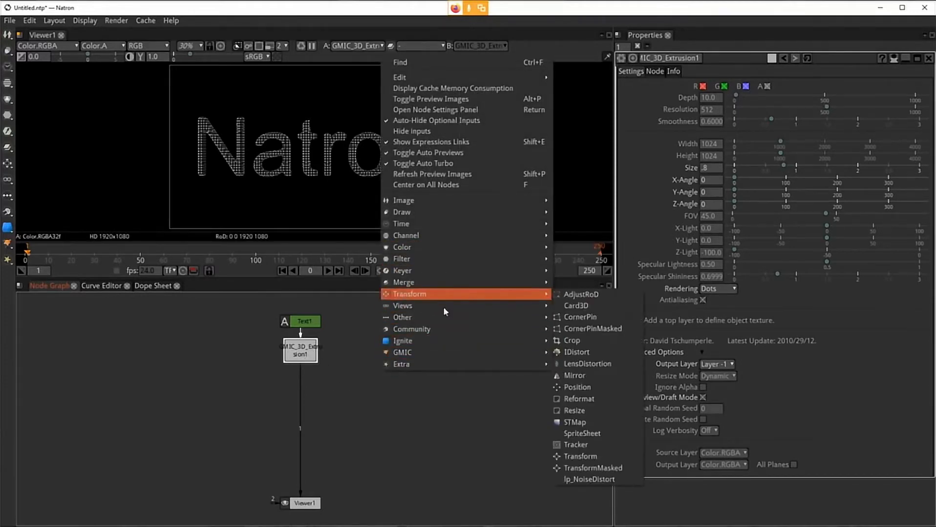
mouse_move(411, 335)
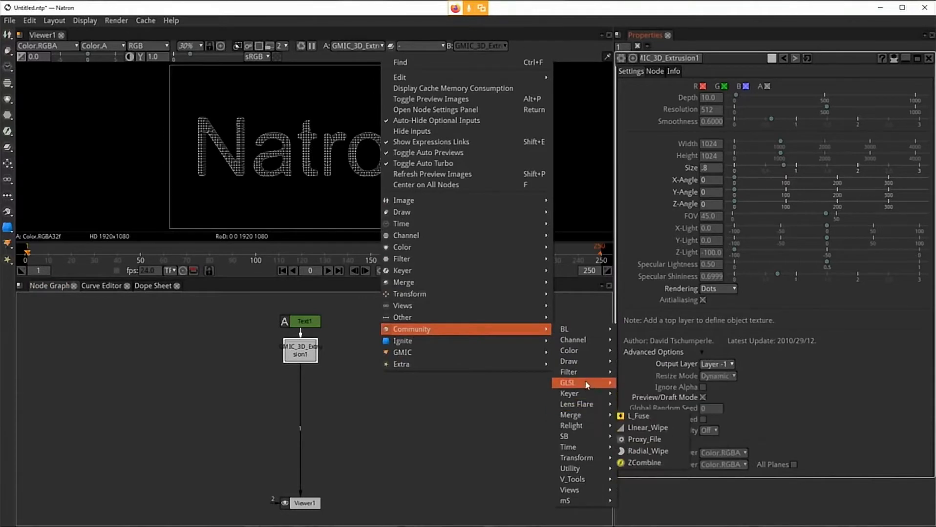
mouse_move(585, 384)
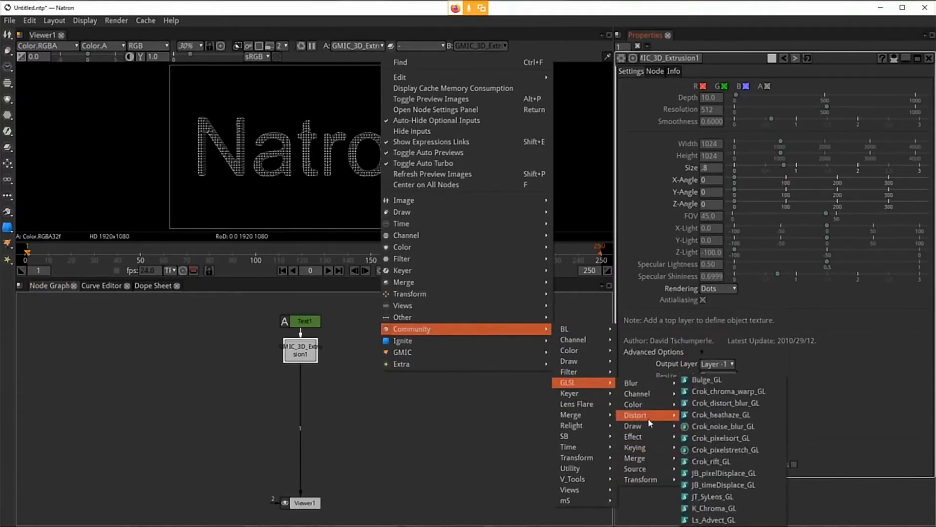
mouse_move(648, 426)
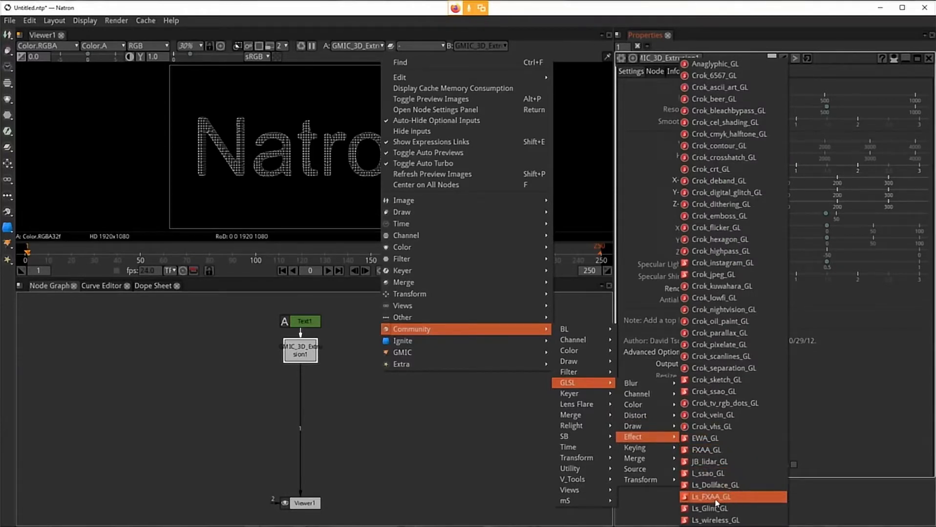
click(716, 500)
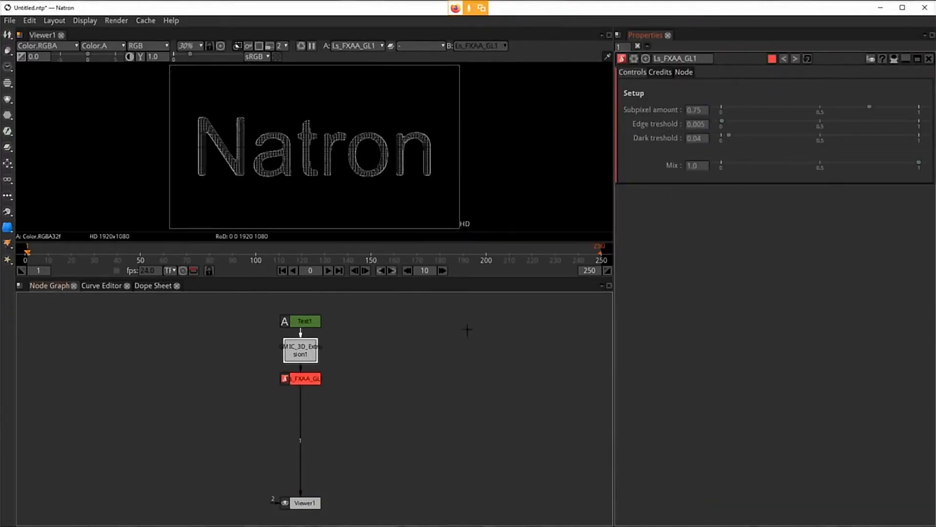
Step: Open the extrusion node's settings and set its Y-Angle to about 62.7
double_click(297, 355)
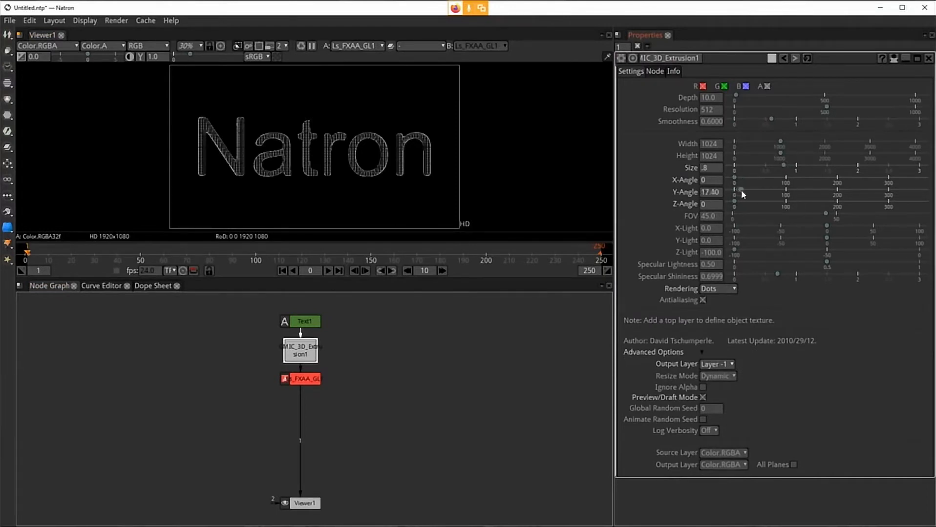
drag(741, 191, 766, 193)
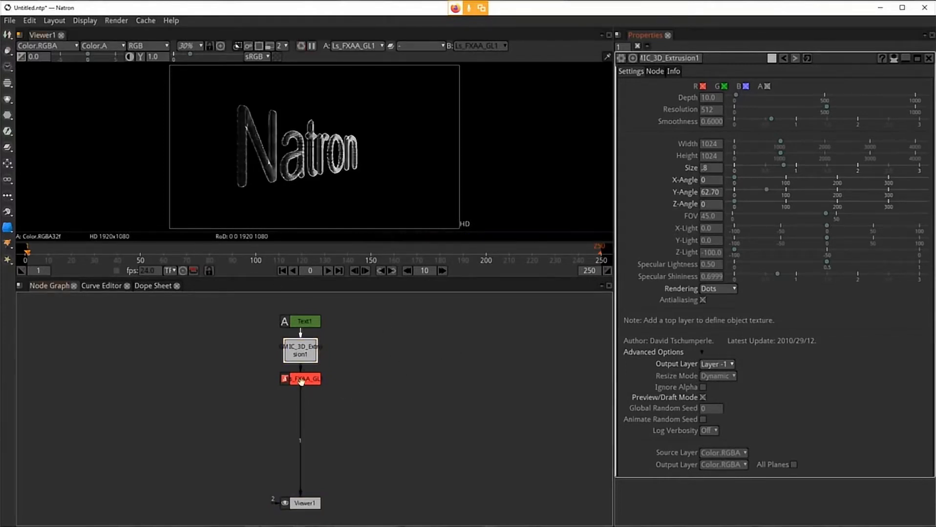
Step: Pull the FXAA node out of the chain and view the extrusion output alone in the maximized viewer
drag(301, 407, 379, 365)
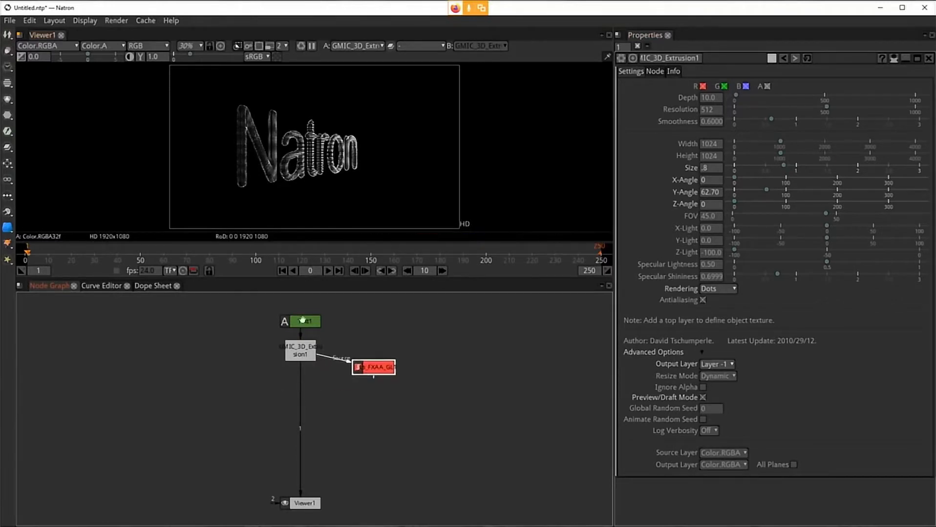
click(297, 165)
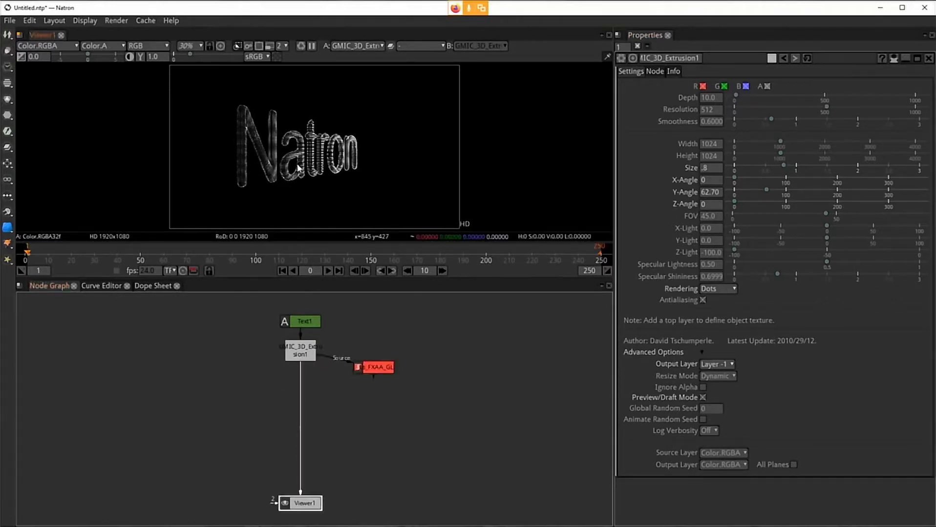
key(space)
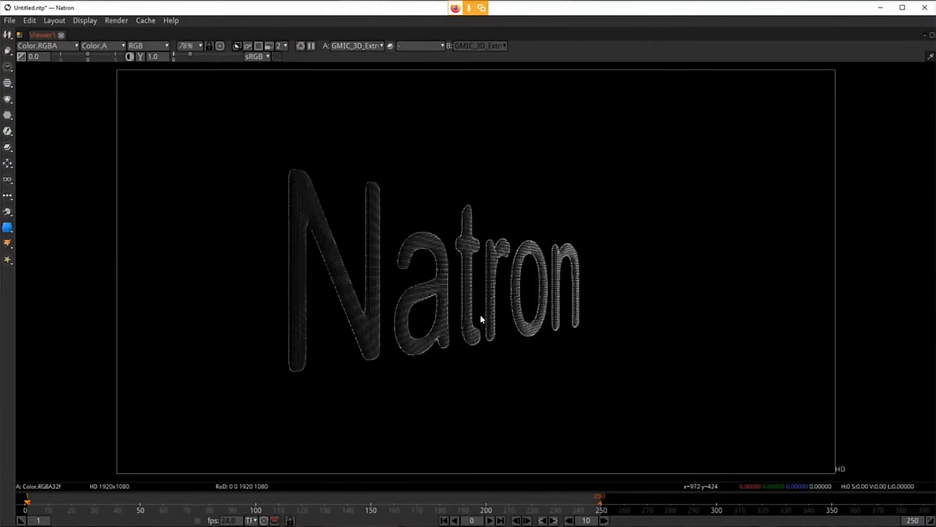
key(space)
Step: View the FXAA node's output in the maximized viewer, then reinsert the node between the extrusion node and the viewer
drag(300, 383, 369, 367)
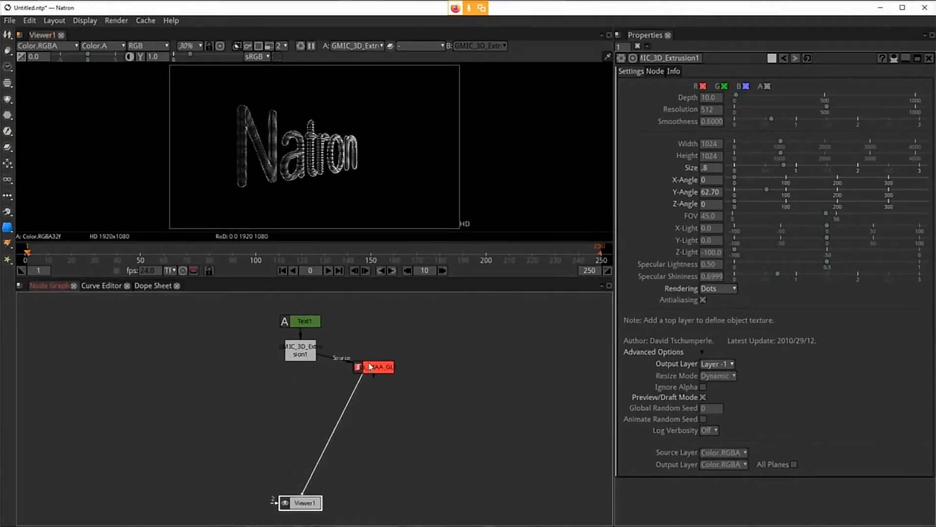
key(space)
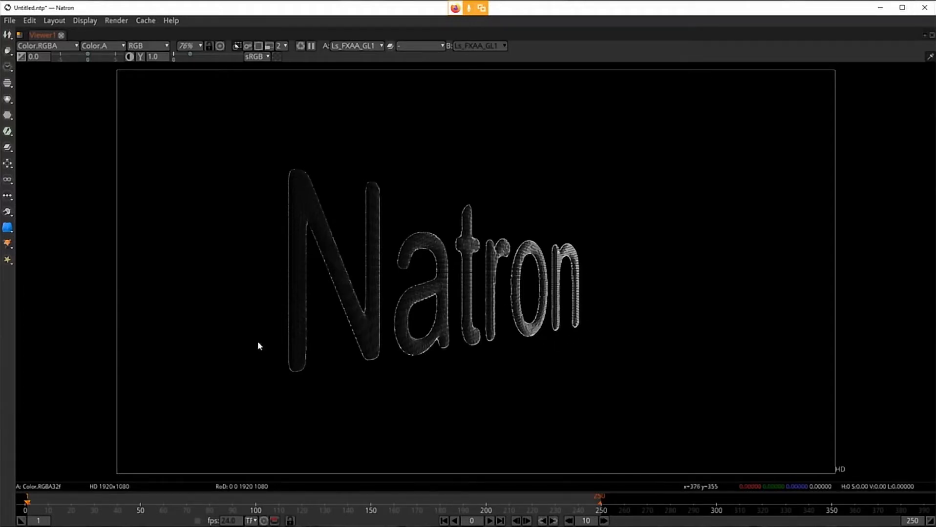
key(space)
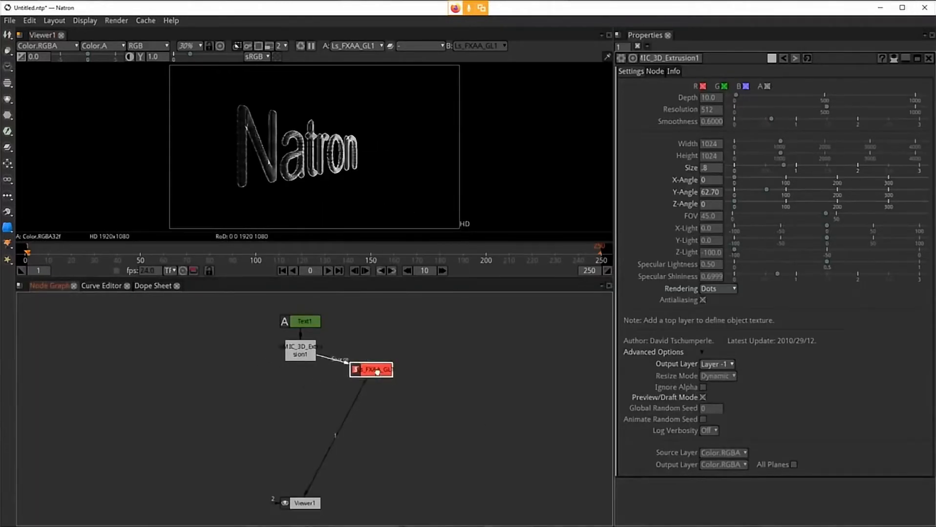
drag(377, 373, 306, 390)
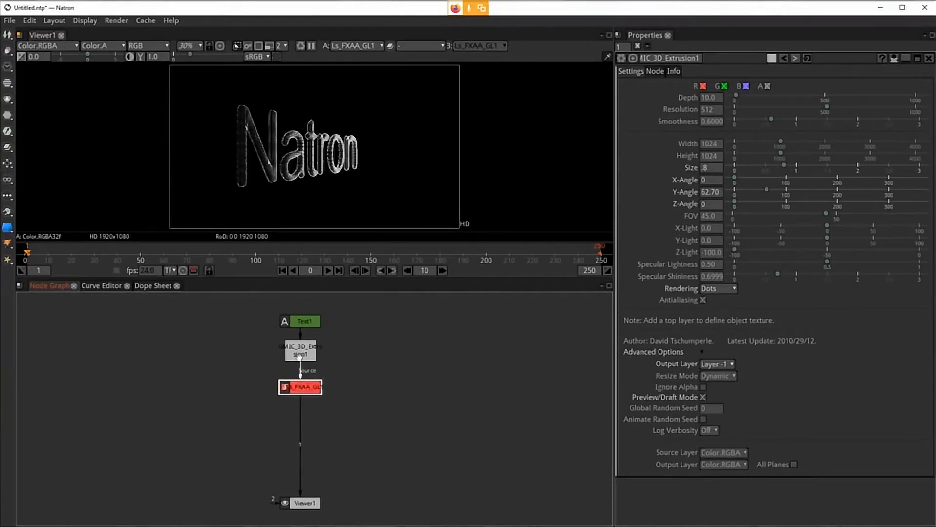
Step: Clone the 3D Extrusion node, place the clone beside the original fed by Text1, and view it
click(300, 356)
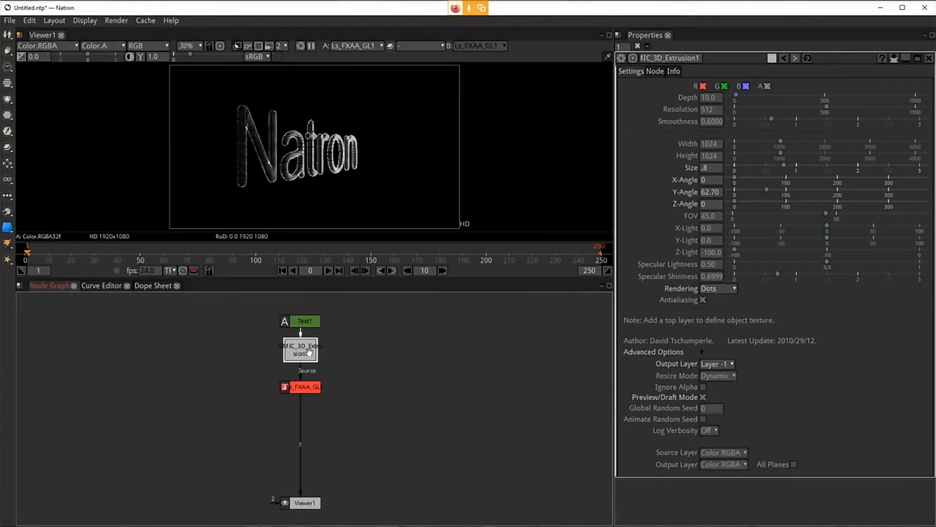
key(alt+k)
drag(443, 371, 435, 432)
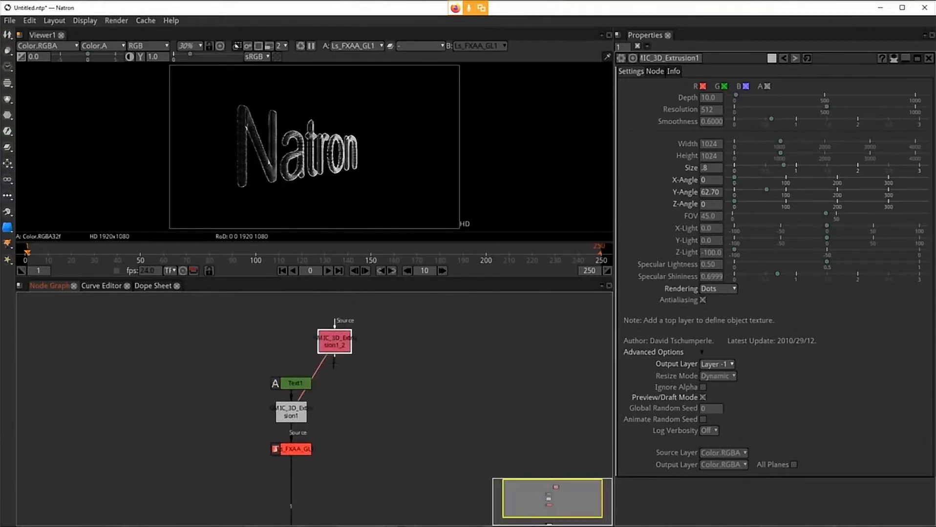
mouse_move(333, 342)
mouse_down()
mouse_move(339, 400)
mouse_move(298, 387)
mouse_up()
drag(409, 463, 399, 395)
drag(341, 343, 341, 353)
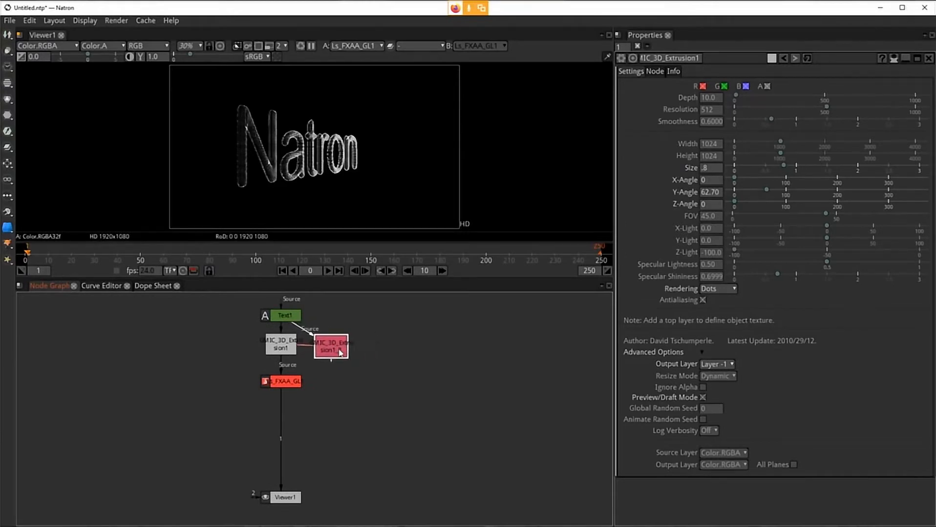
key(1)
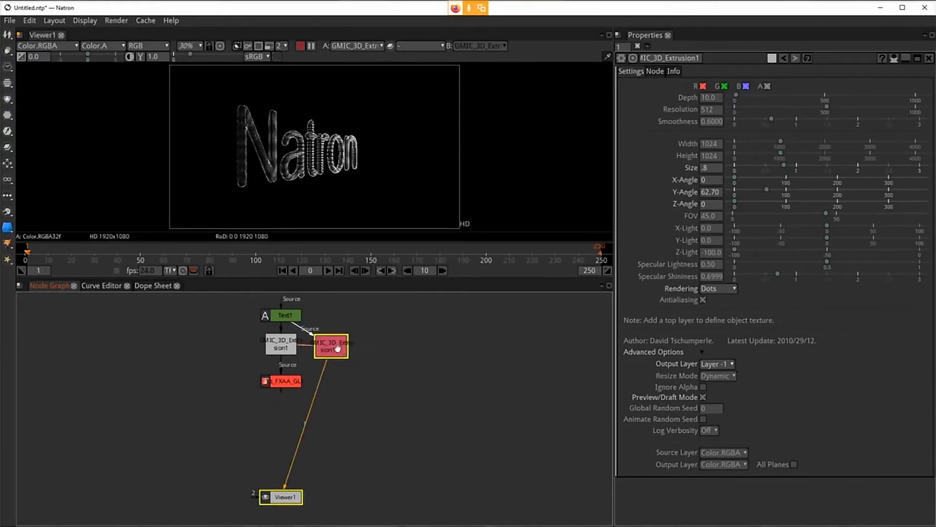
drag(345, 348, 344, 343)
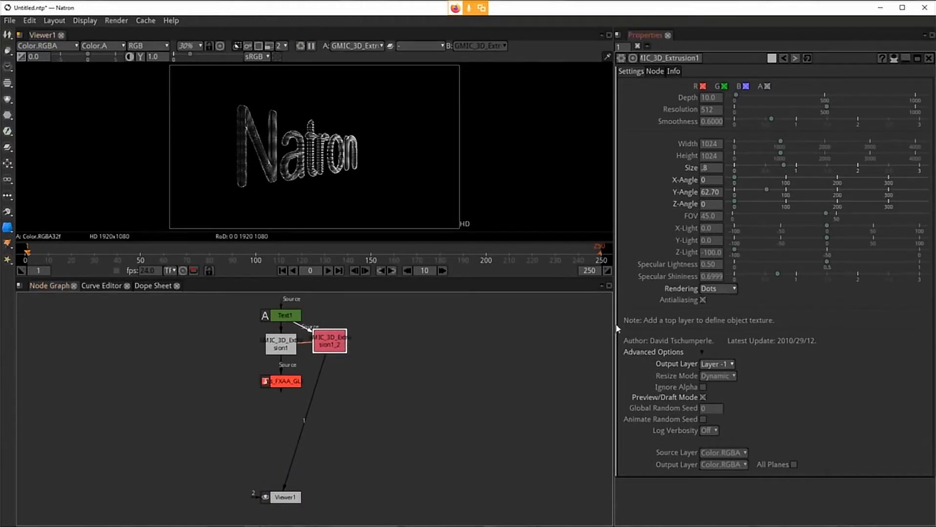
Step: Unlink the clone's Rendering parameter from the original extrusion node and set it to Gouraud
double_click(328, 338)
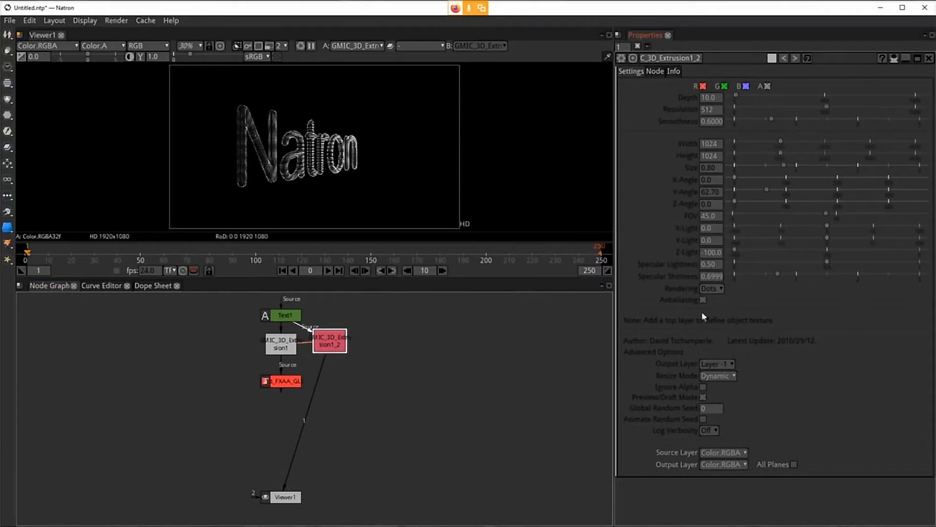
right_click(715, 288)
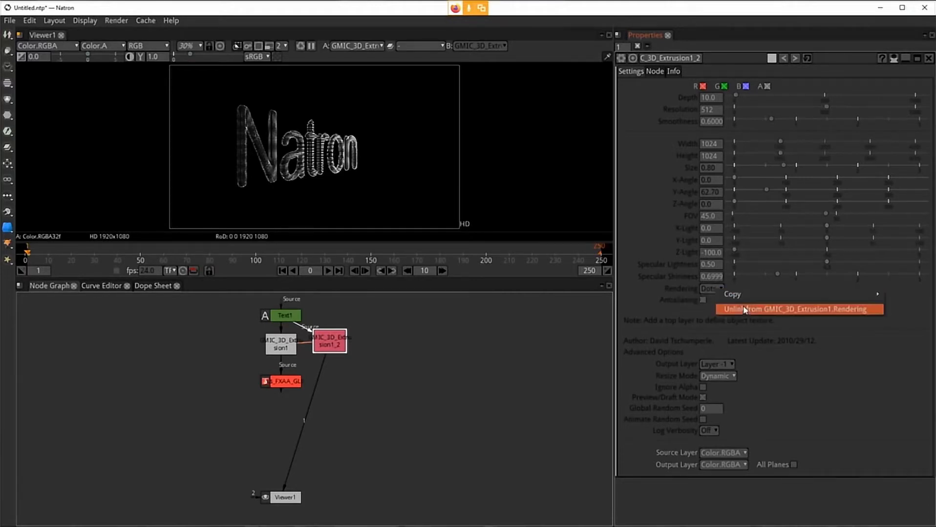
click(742, 310)
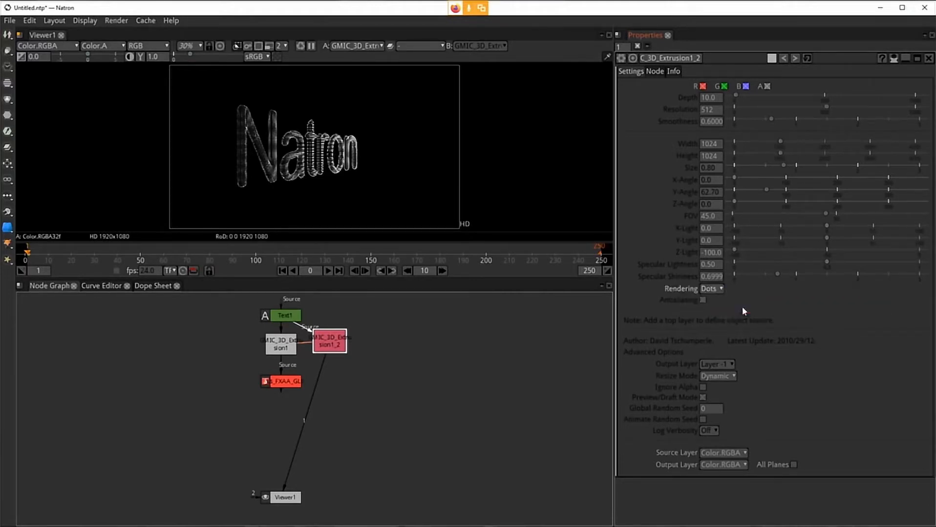
click(720, 290)
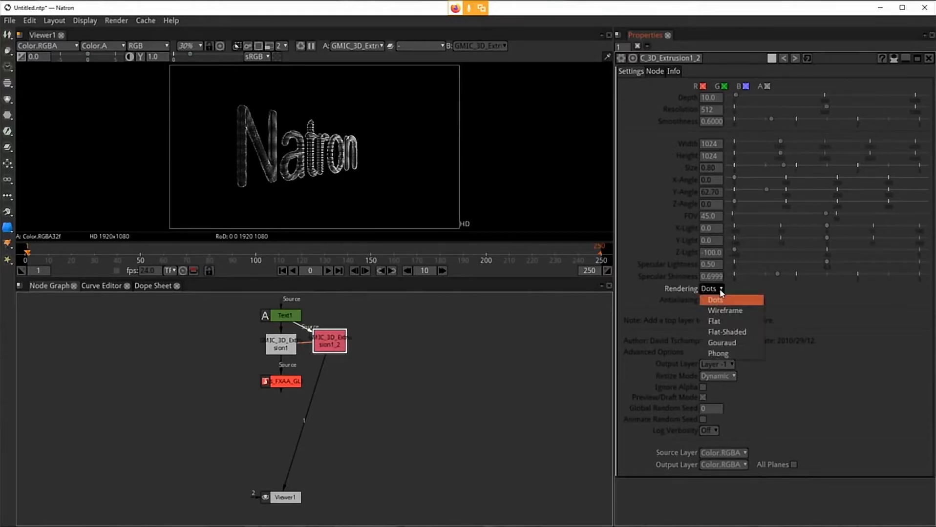
click(730, 347)
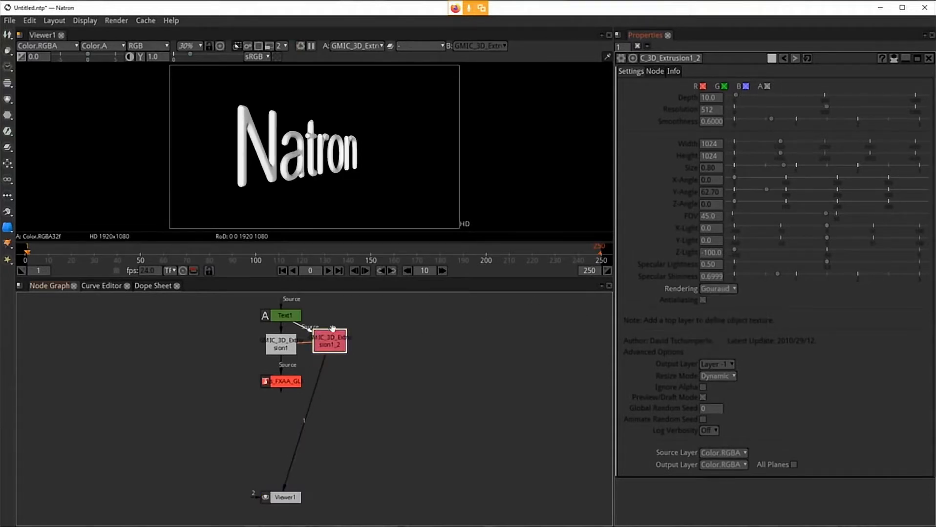
Step: Switch the viewer's display channel to Alpha
click(314, 194)
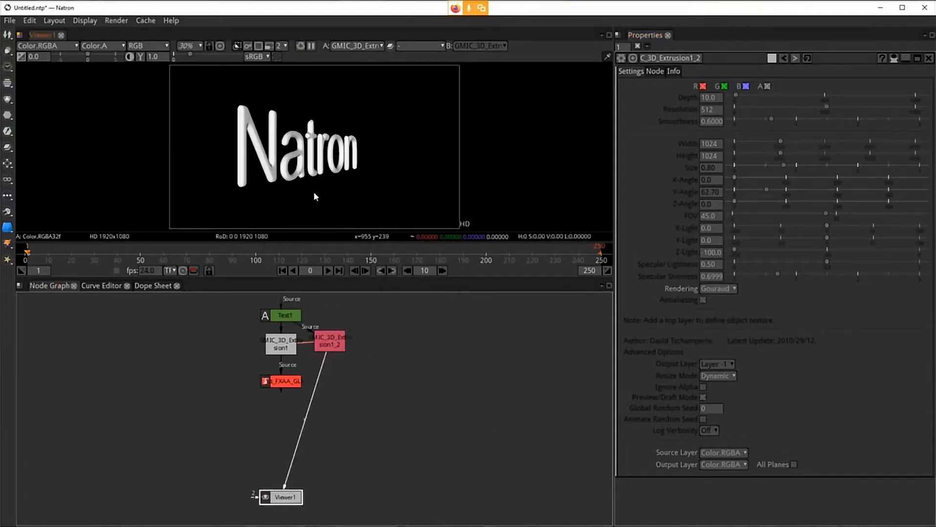
click(118, 45)
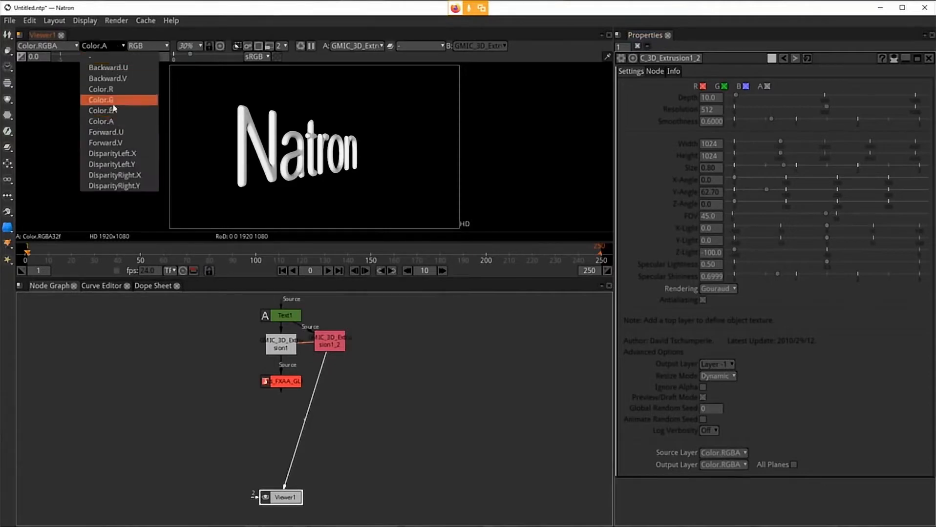
click(310, 149)
click(149, 46)
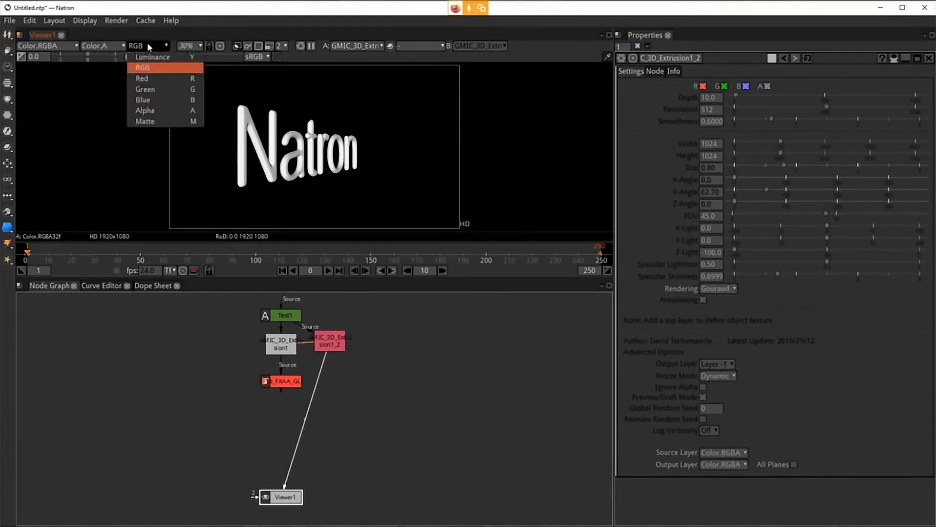
click(164, 111)
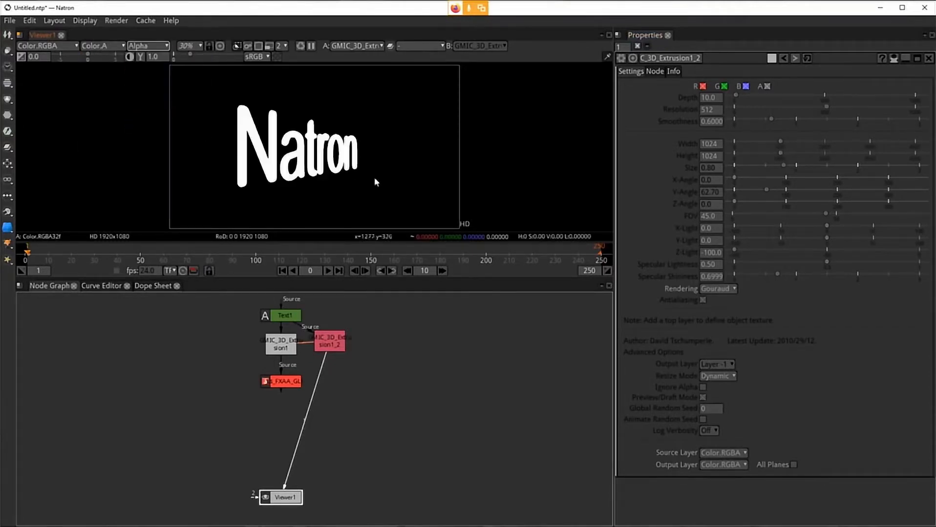
Step: Compare the alpha of the original and the Gouraud clone extrusion nodes, zooming in on the letters and fitting again
click(289, 358)
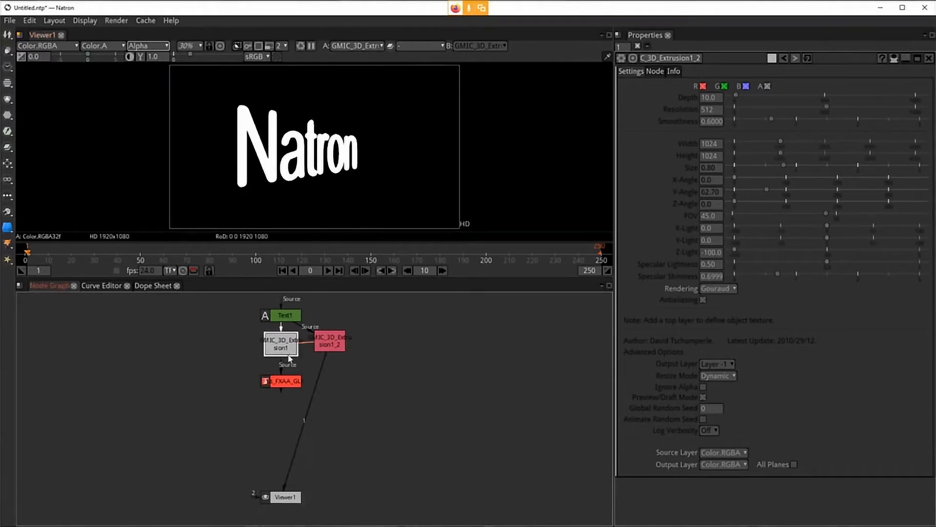
key(1)
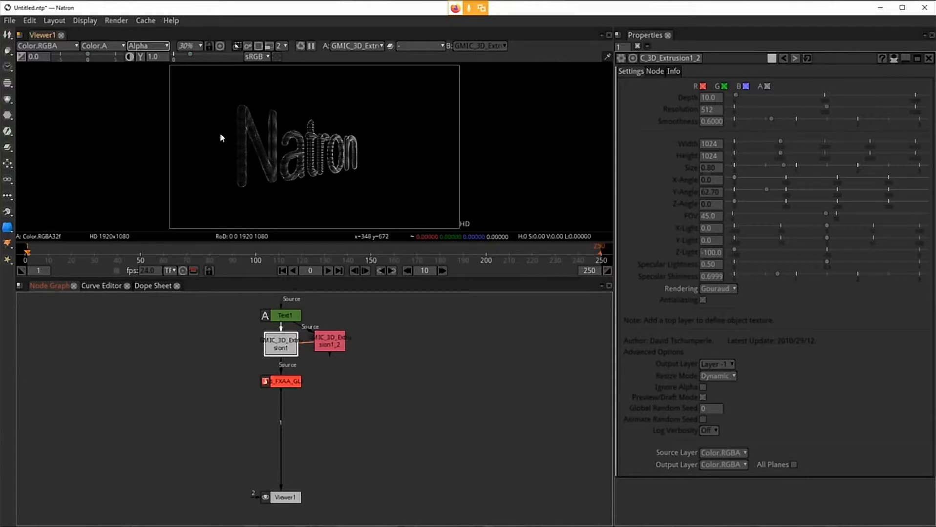
click(330, 344)
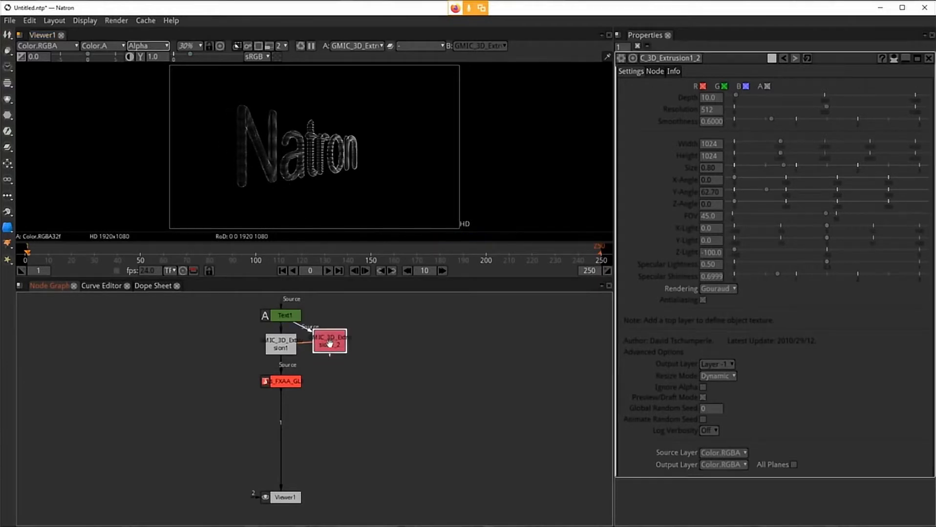
key(1)
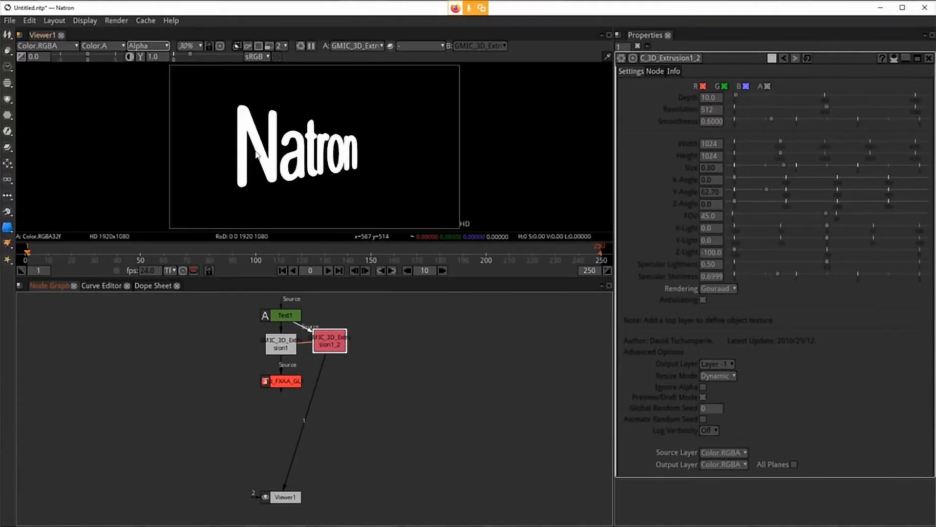
scroll(267, 182, up, 5)
scroll(227, 157, up, 8)
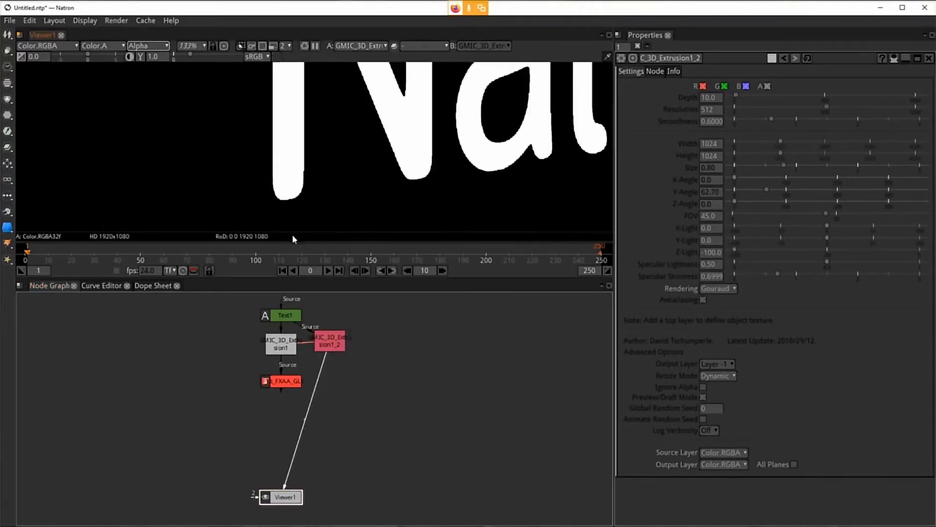
click(288, 351)
key(1)
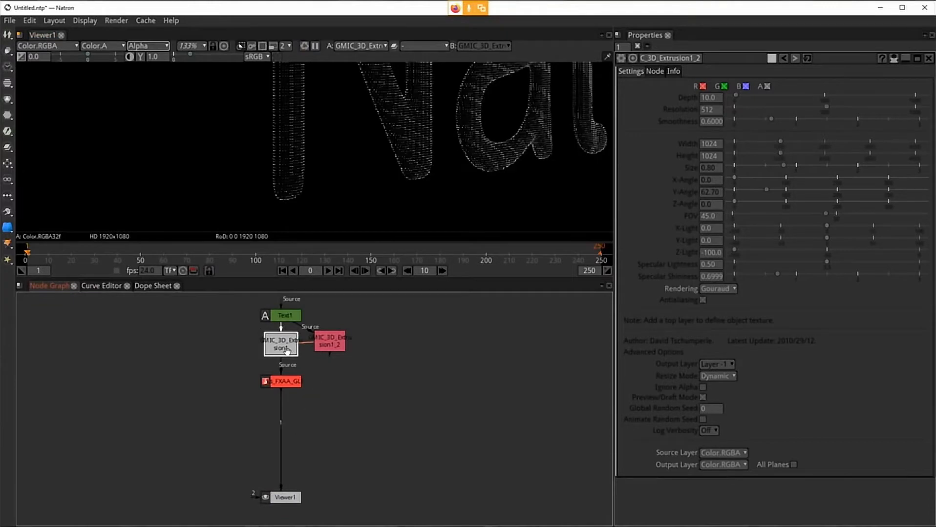
click(335, 344)
key(1)
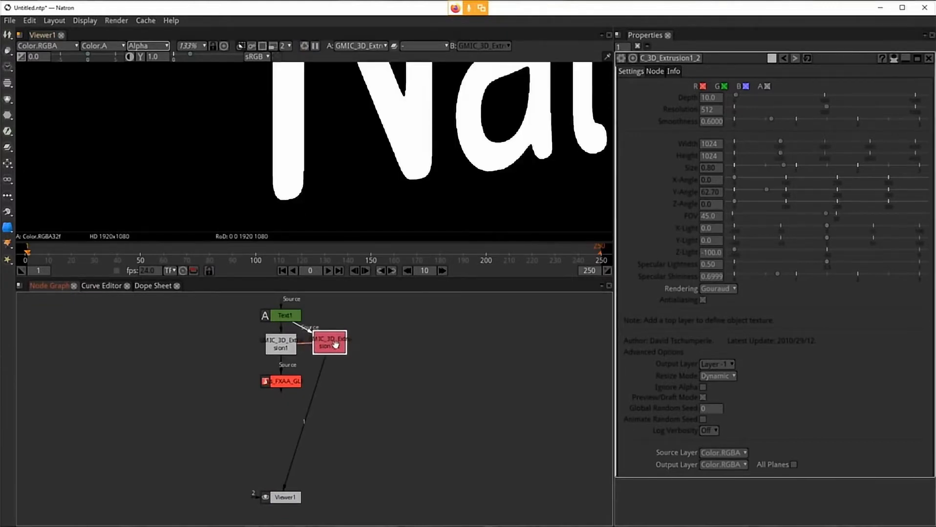
key(f)
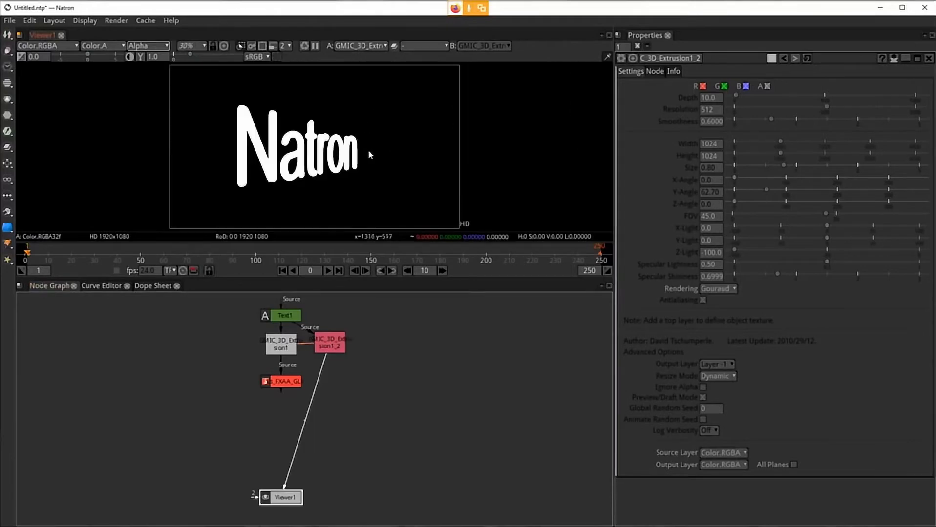
Step: Add an ErodeSmooth node after the Gouraud clone extrusion node
drag(337, 348, 338, 348)
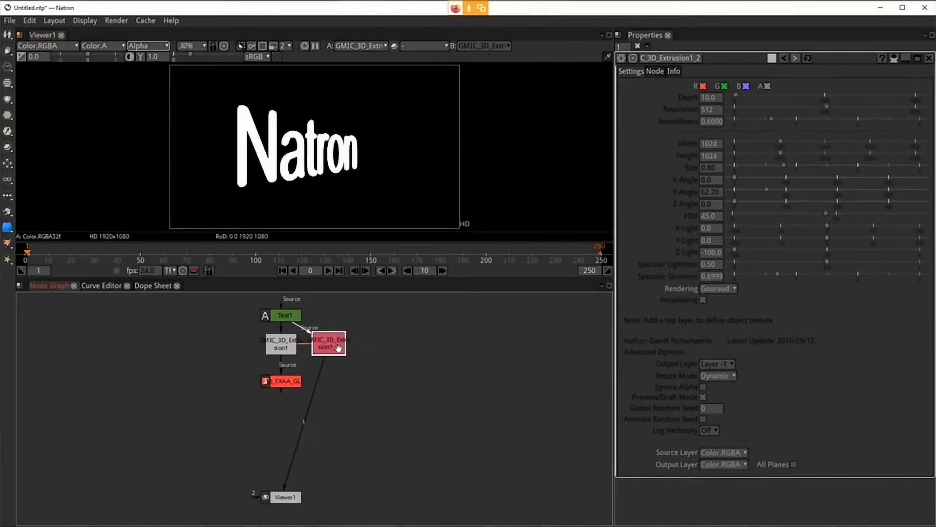
key(Tab)
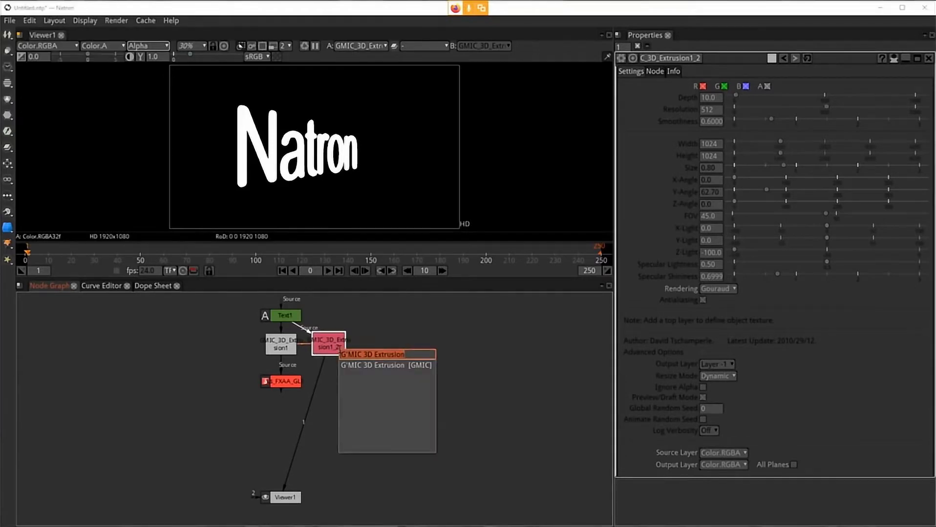
text(er)
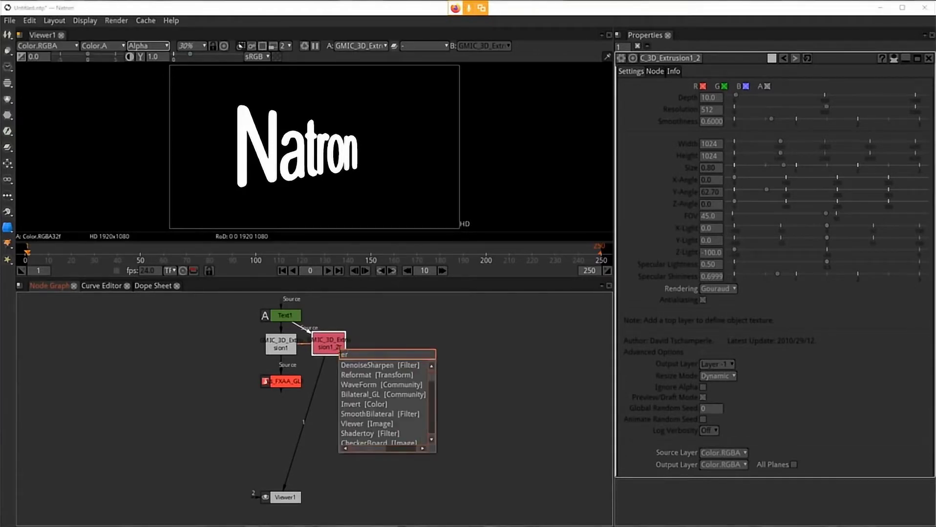
text(od)
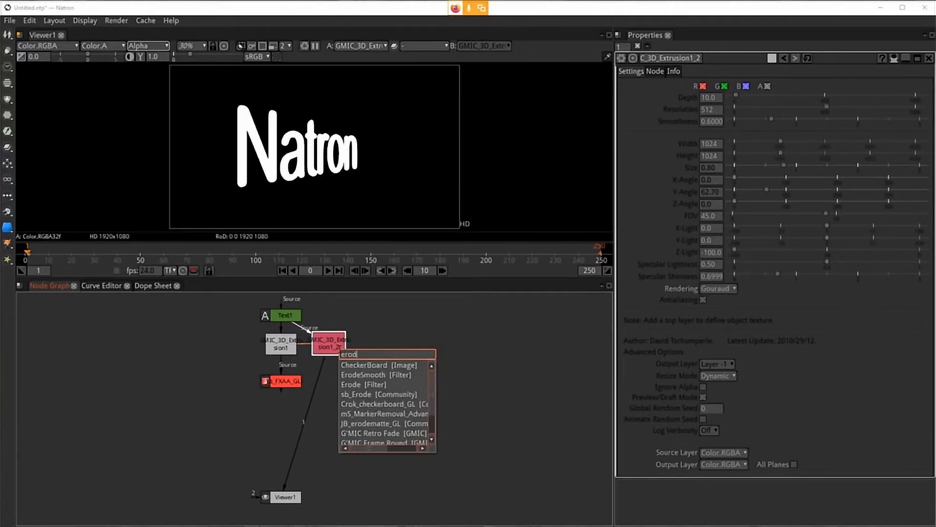
click(377, 376)
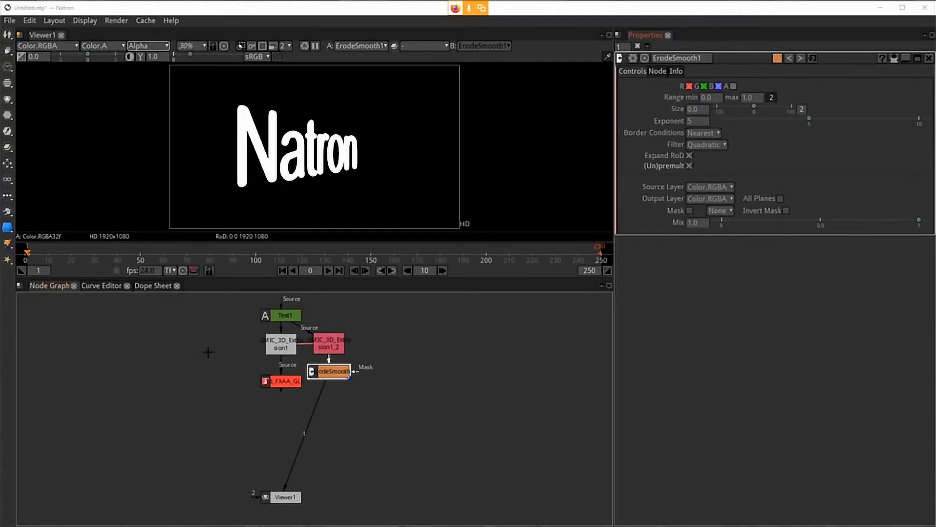
Step: Enable the alpha channel in the ErodeSmooth node and set its size to 1.1
drag(330, 375, 330, 377)
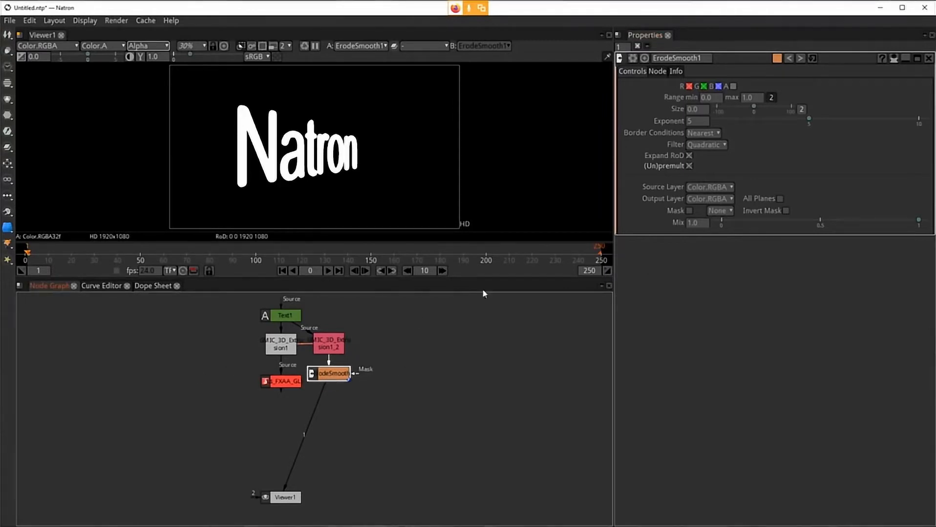
click(733, 87)
double_click(722, 96)
double_click(698, 109)
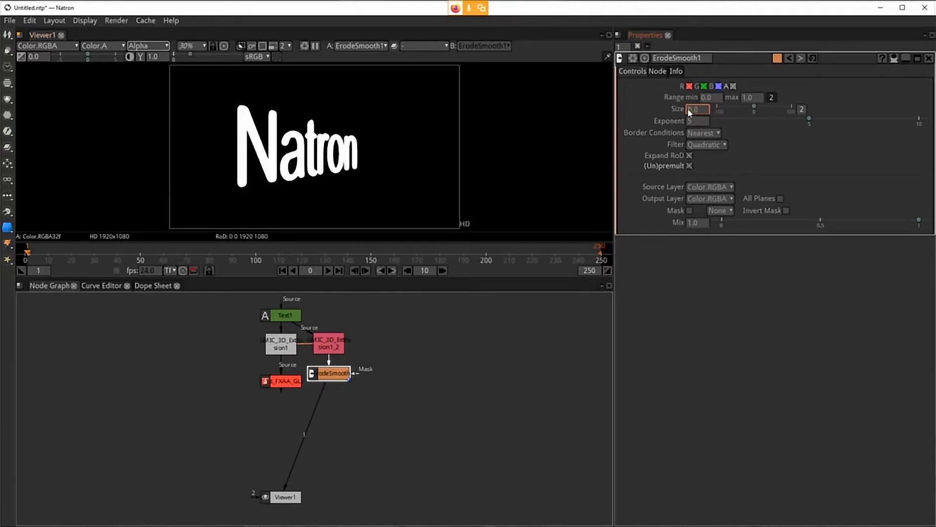
text(1.0)
mouse_move(777, 201)
drag(324, 373, 324, 379)
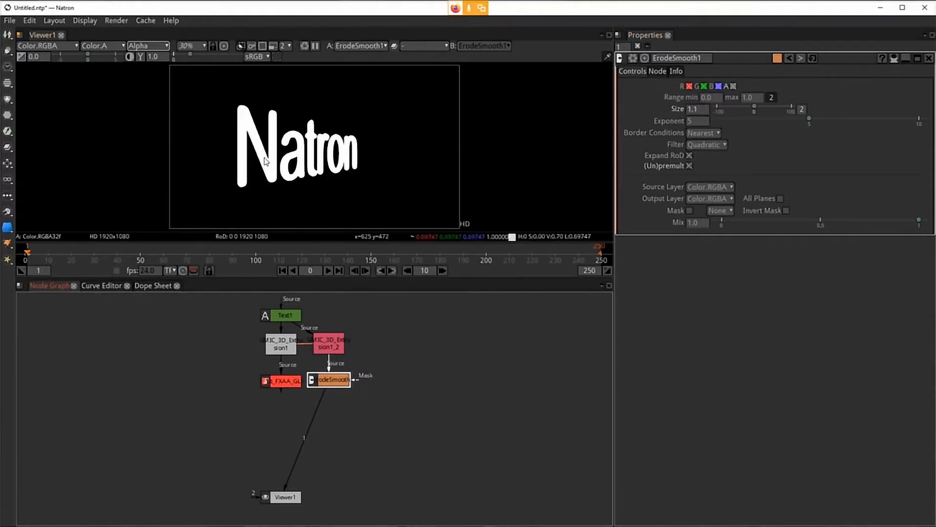
Step: Zoom in on the eroded letter edges in the viewer to inspect them, then fit the view again
scroll(264, 164, up, 4)
scroll(263, 164, up, 15)
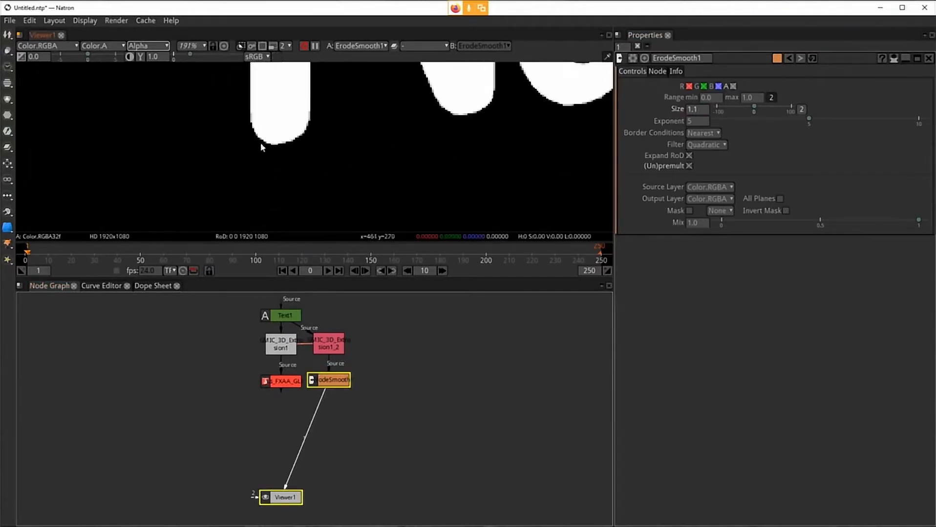
scroll(307, 160, down, 8)
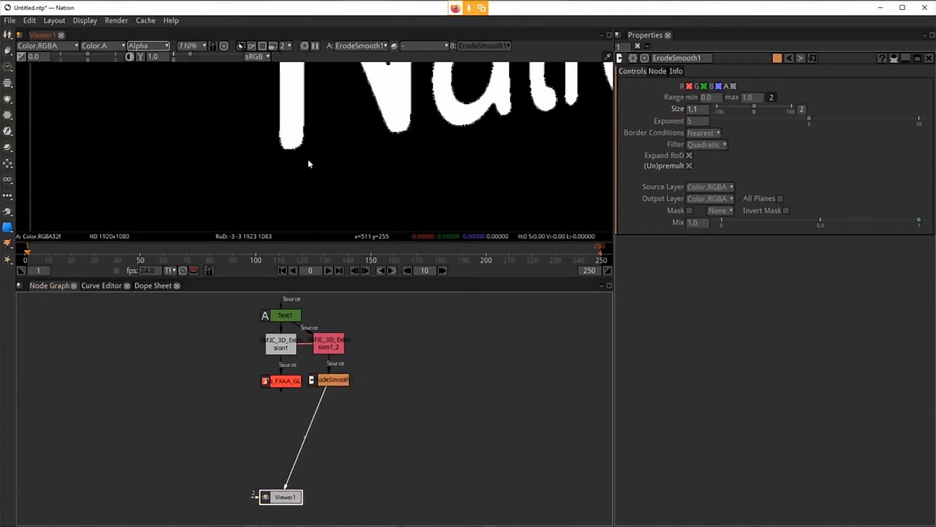
scroll(383, 147, up, 11)
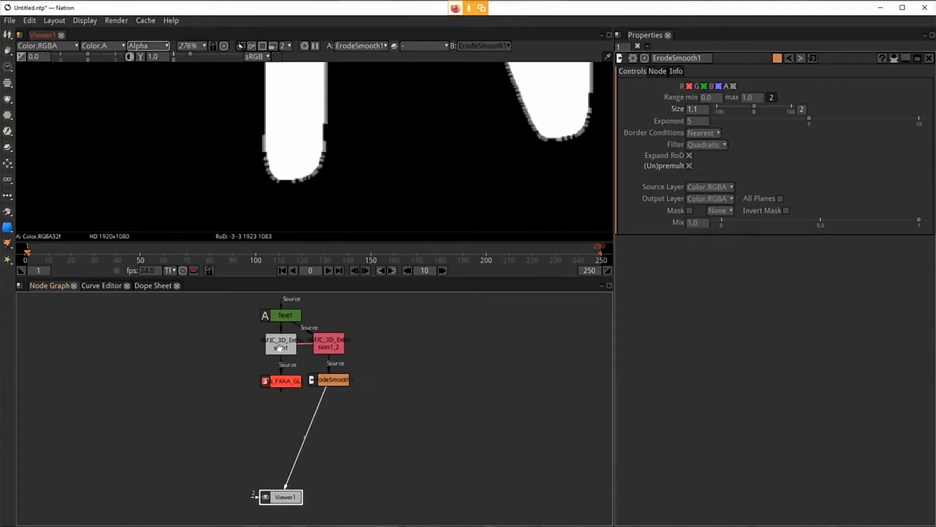
scroll(313, 147, down, 10)
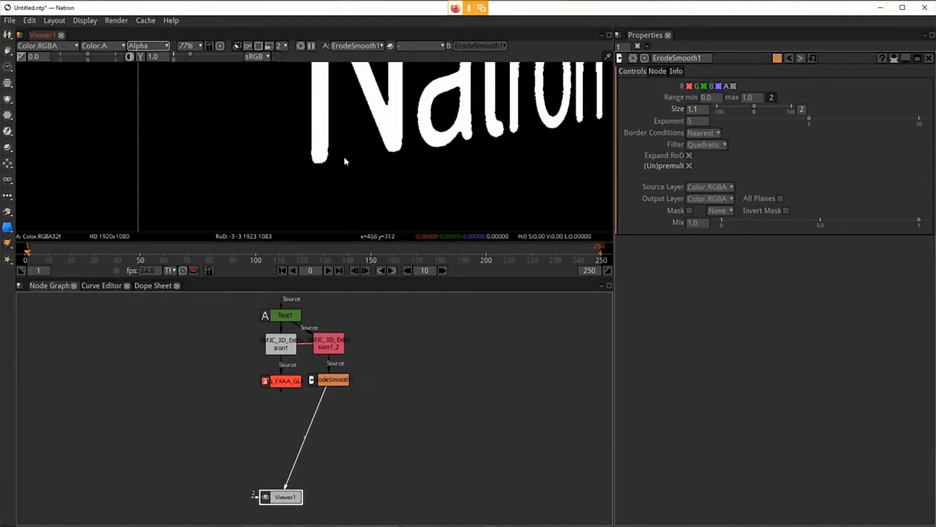
key(f)
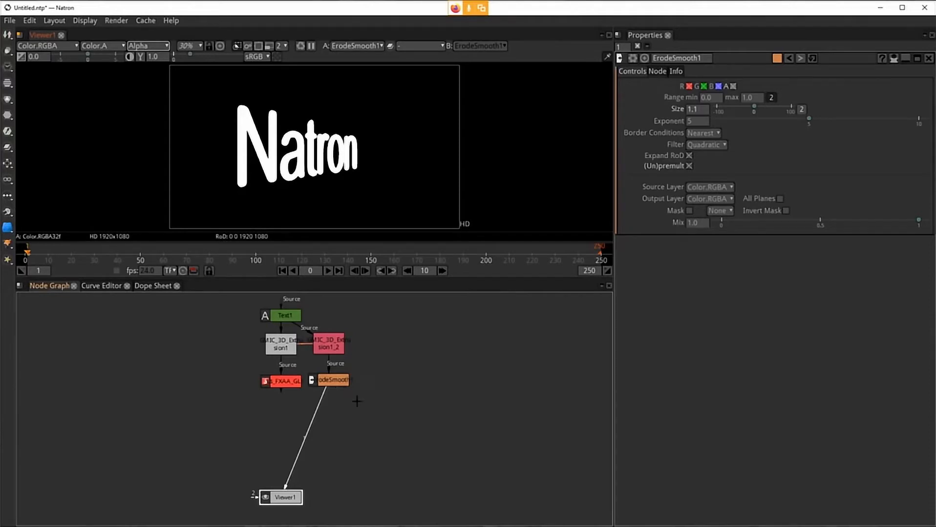
Step: Add an Ls_FXAA_GL antialiasing node after ErodeSmooth and display it in the viewer
key(Tab)
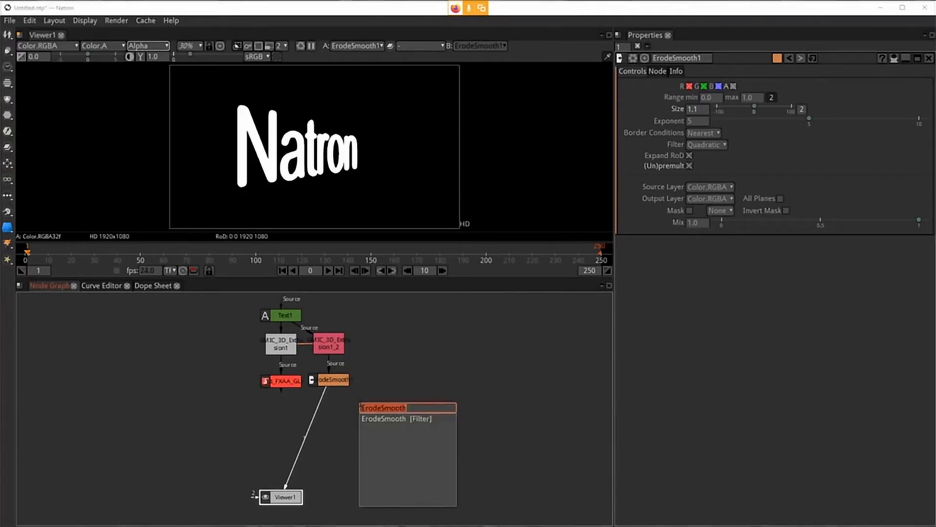
text(fxaa)
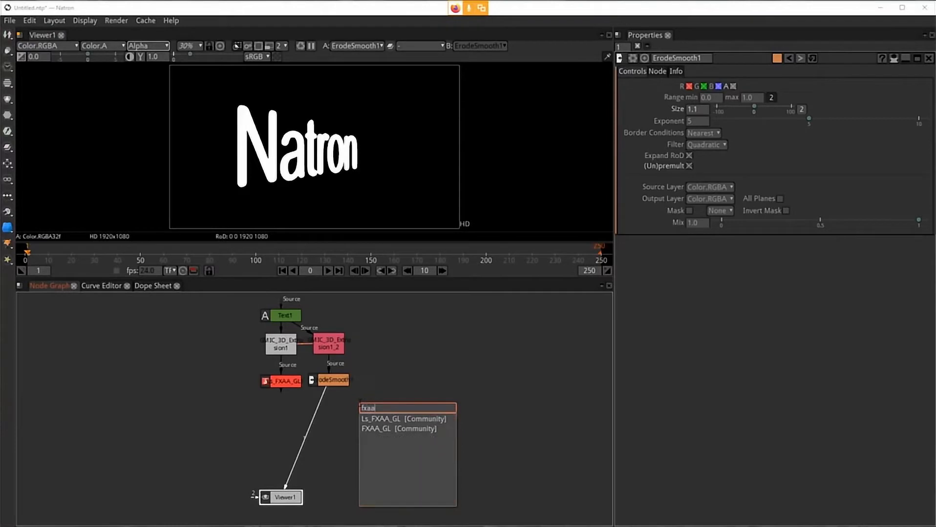
click(397, 419)
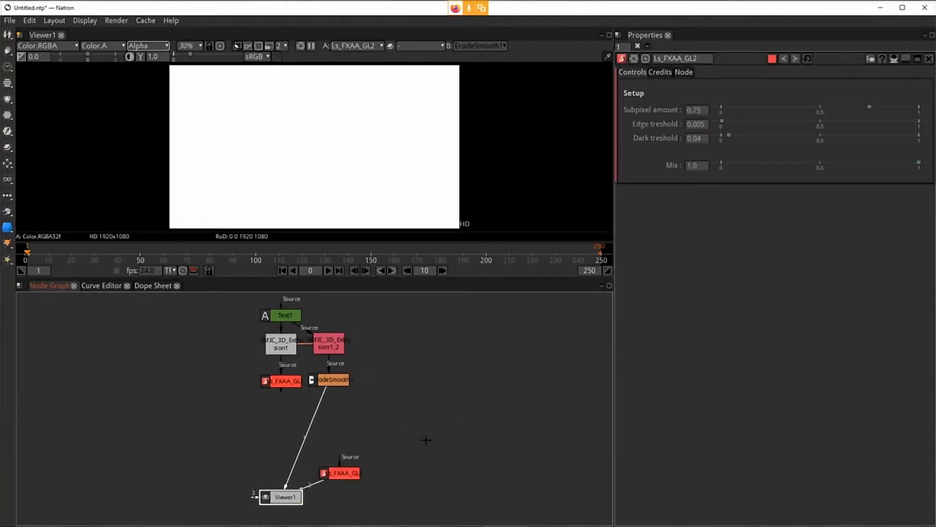
drag(316, 491, 444, 489)
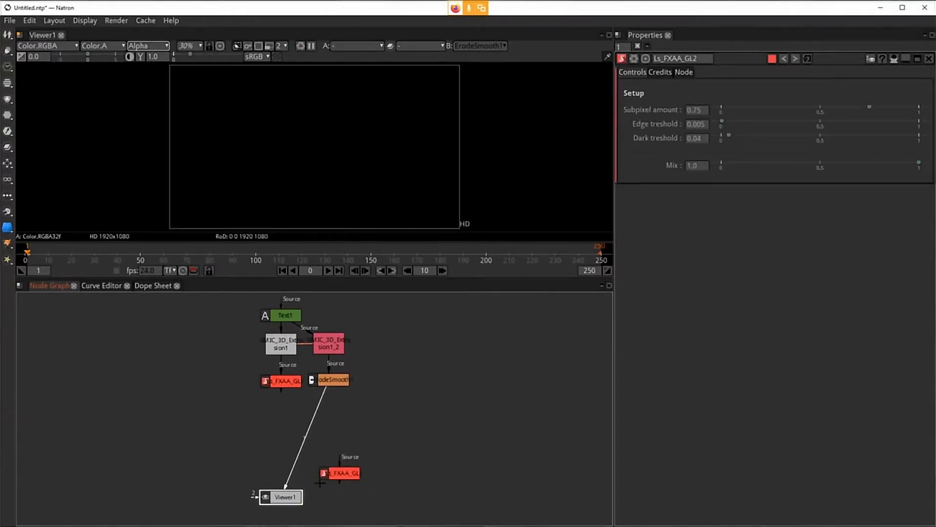
drag(330, 473, 332, 382)
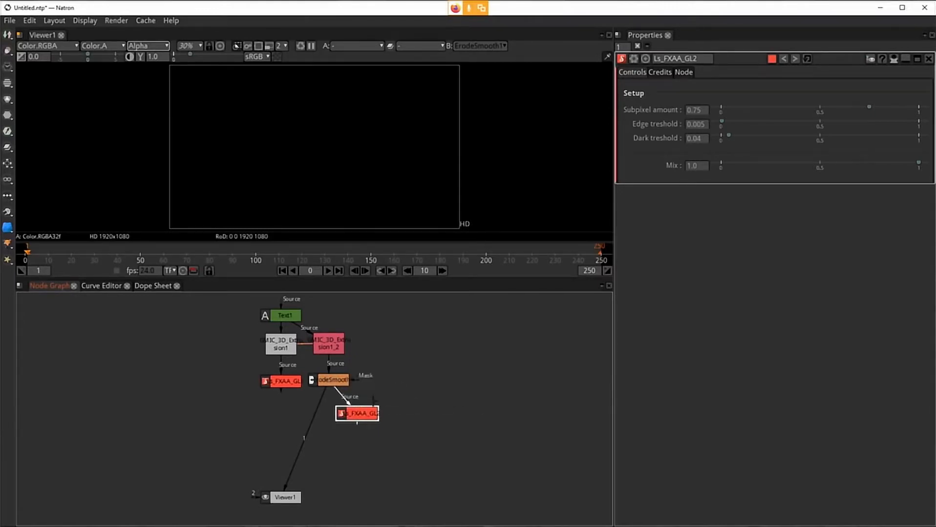
mouse_move(354, 417)
mouse_down()
mouse_move(337, 410)
mouse_move(316, 427)
mouse_move(373, 419)
mouse_move(341, 413)
mouse_up()
key(1)
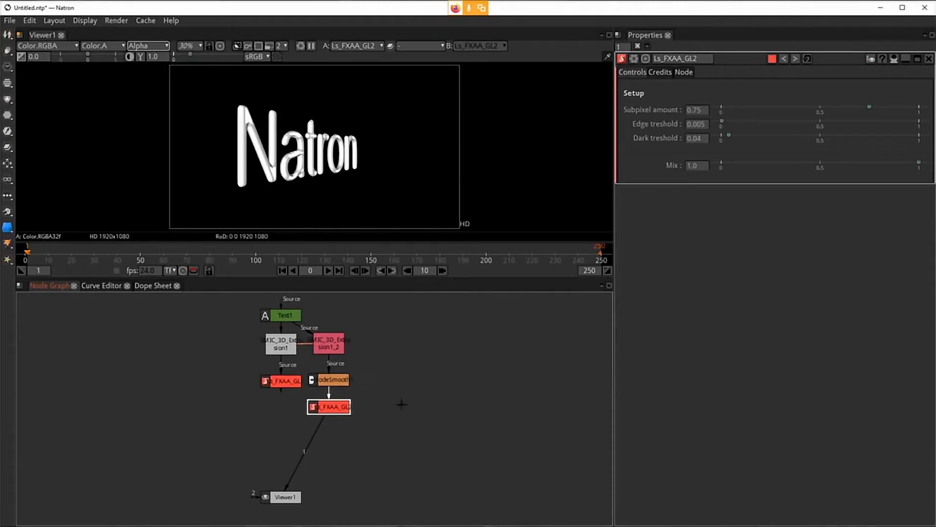
Step: Inspect the ErodeSmooth and new antialiasing nodes' settings against the viewer result
click(301, 164)
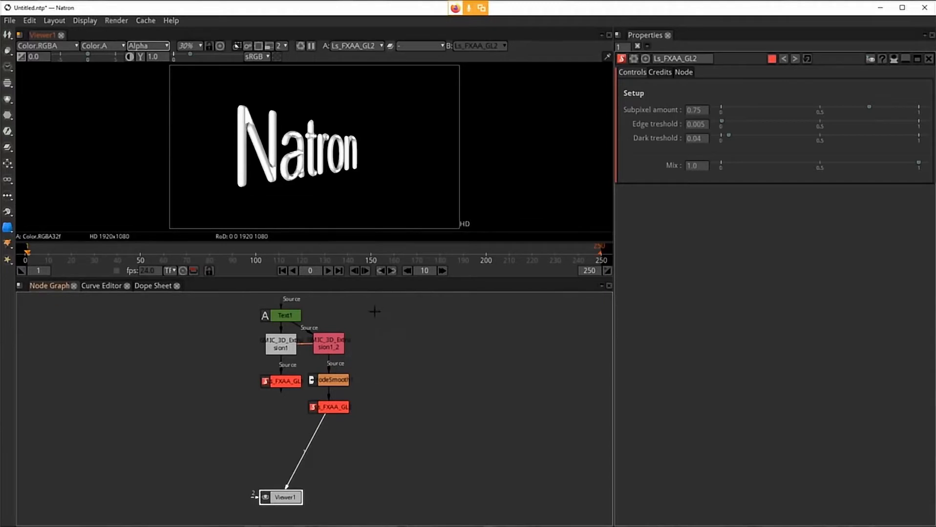
click(333, 385)
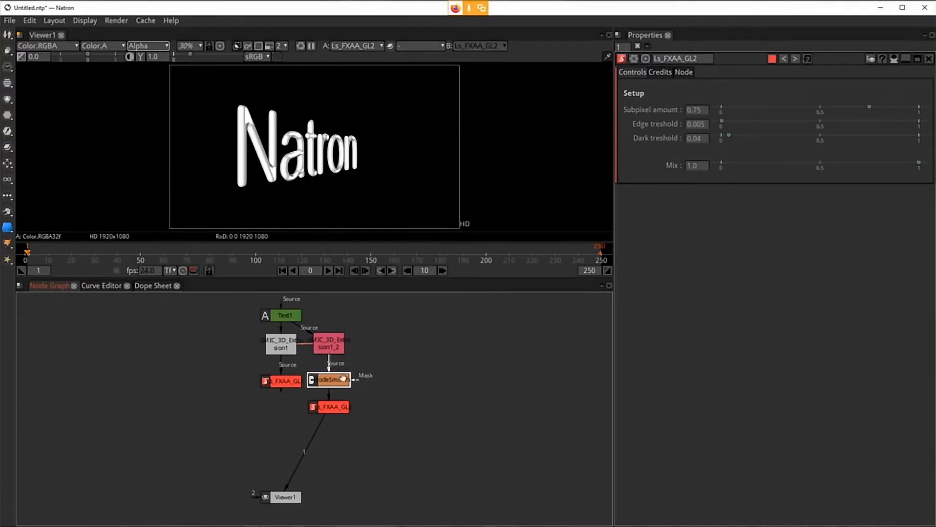
click(337, 159)
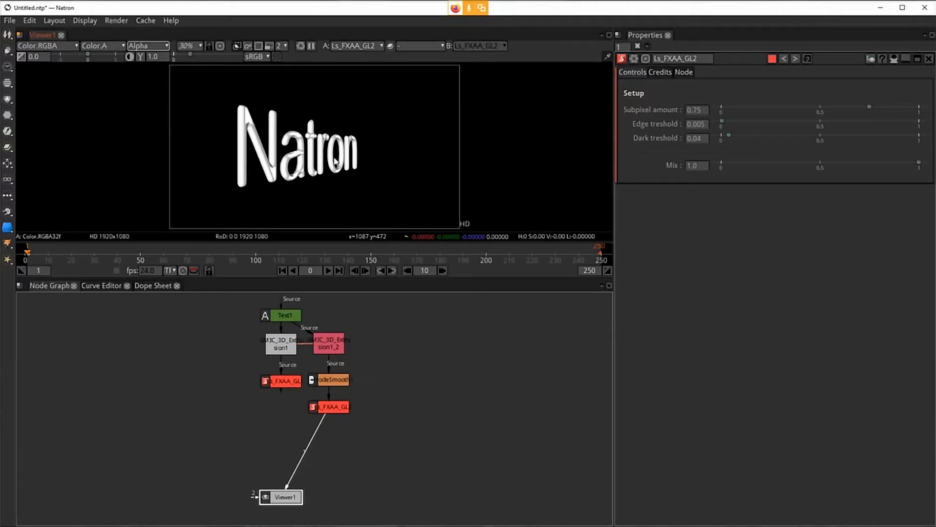
click(326, 409)
click(335, 383)
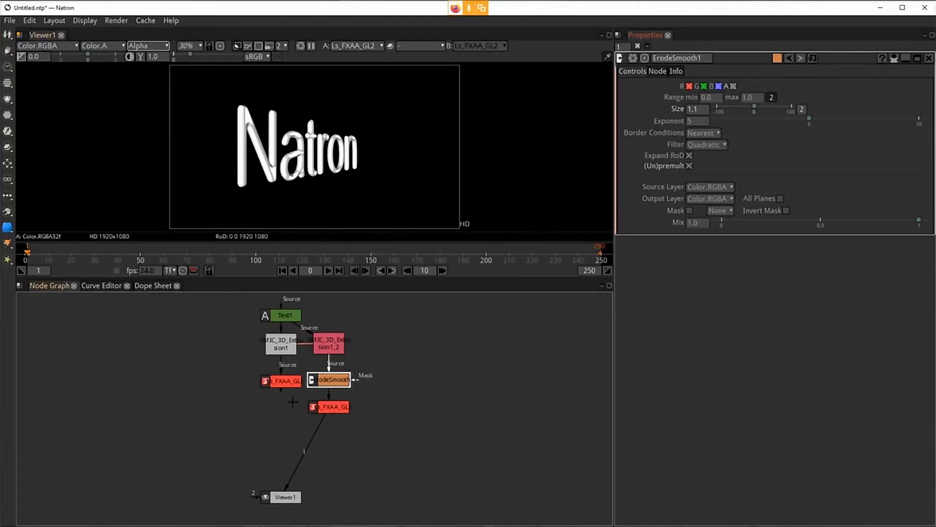
click(337, 412)
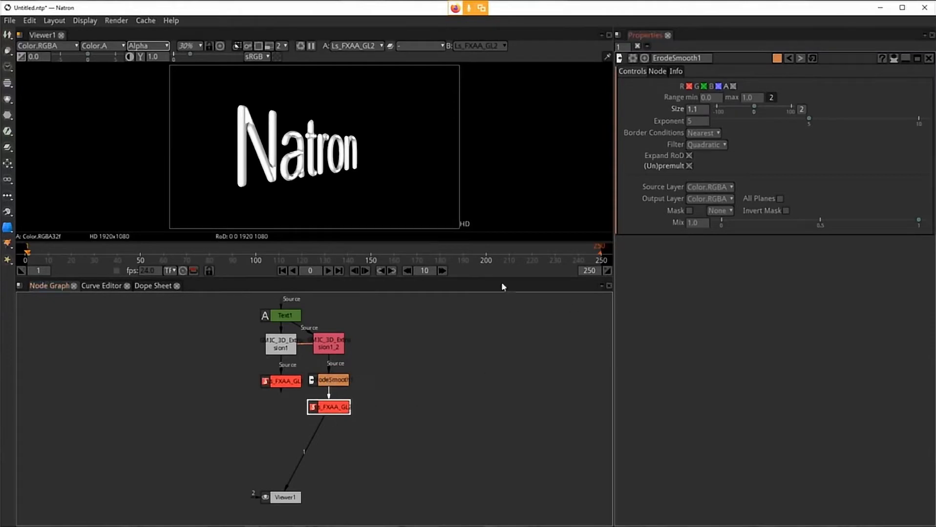
double_click(329, 405)
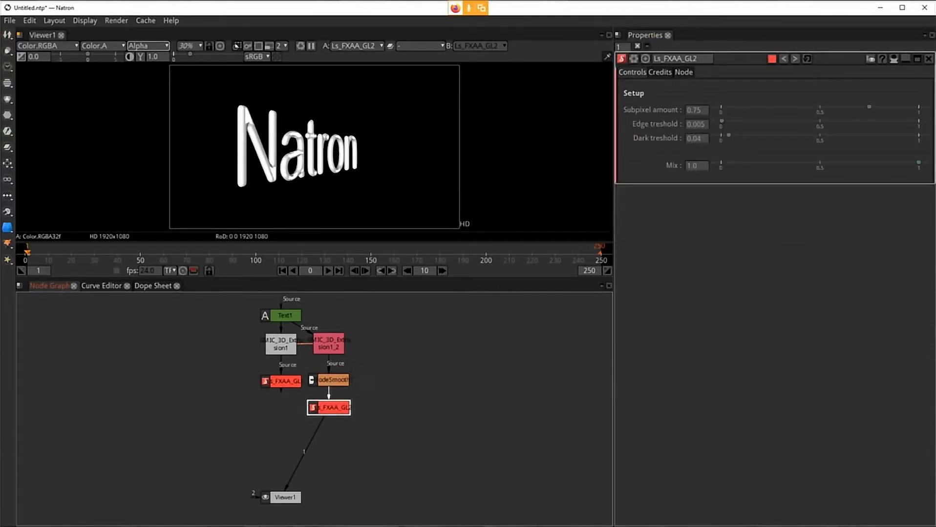
Step: Reposition the second antialiasing node and display the first Ls_FXAA_GL node's output in the viewer
click(290, 381)
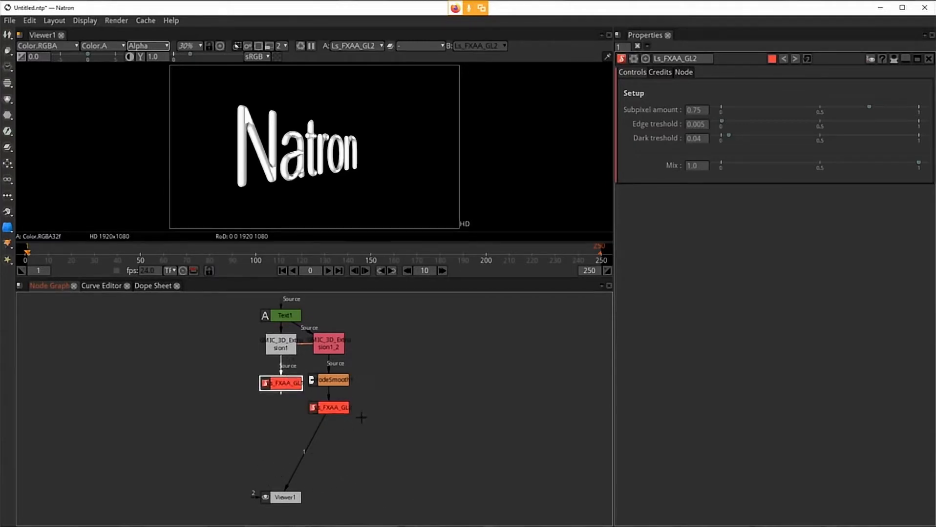
drag(336, 410, 352, 414)
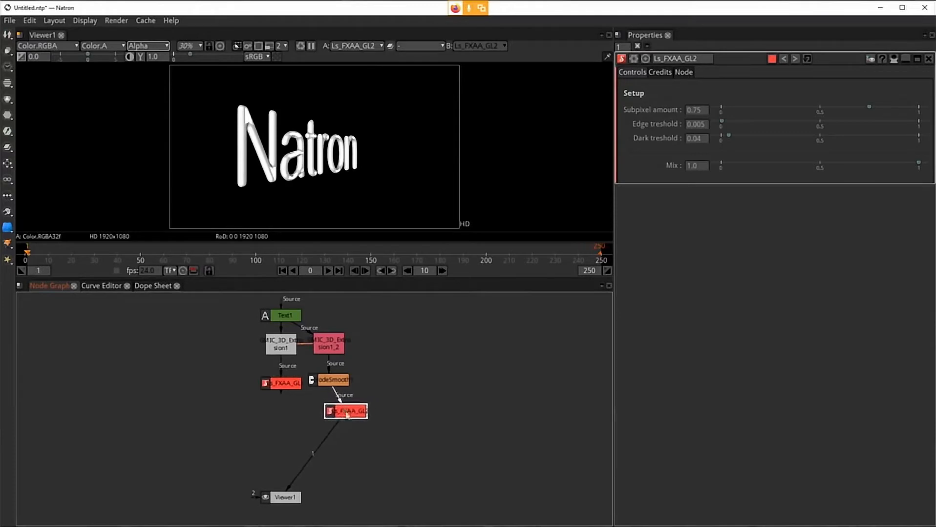
click(277, 383)
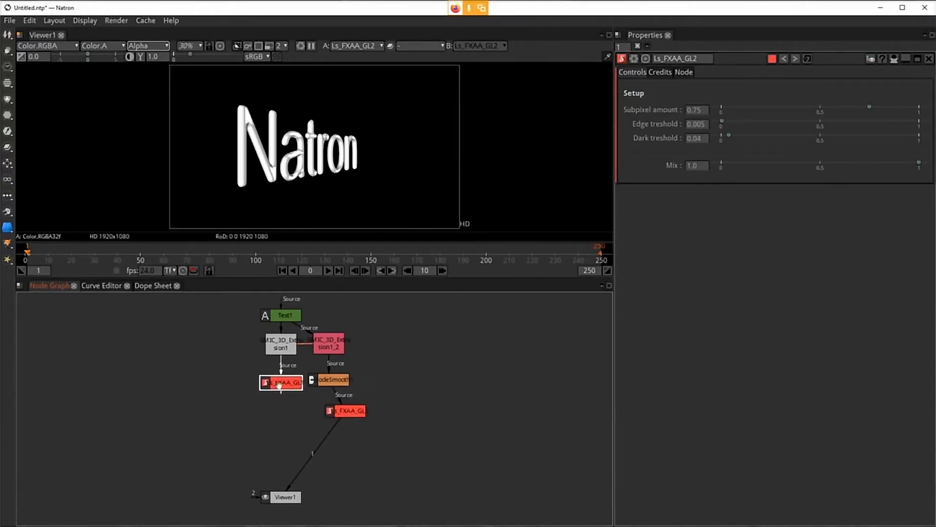
click(282, 426)
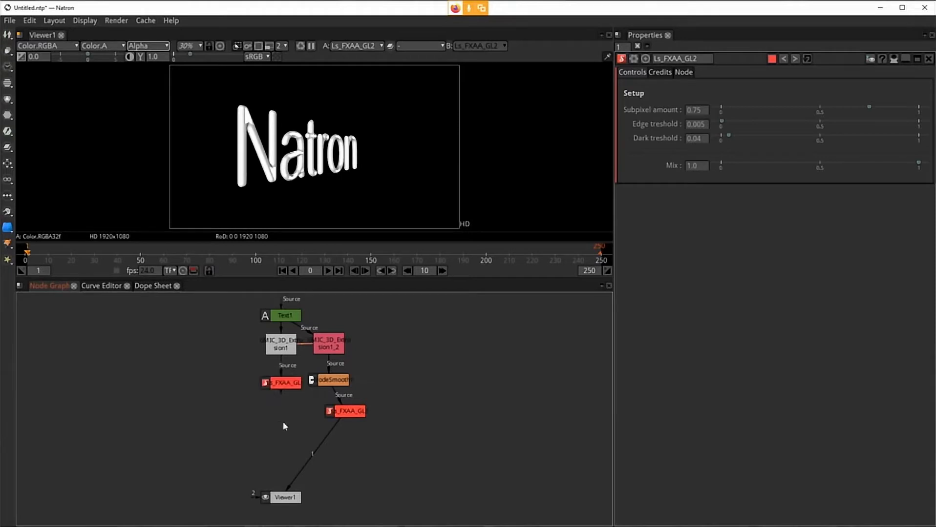
click(292, 394)
key(1)
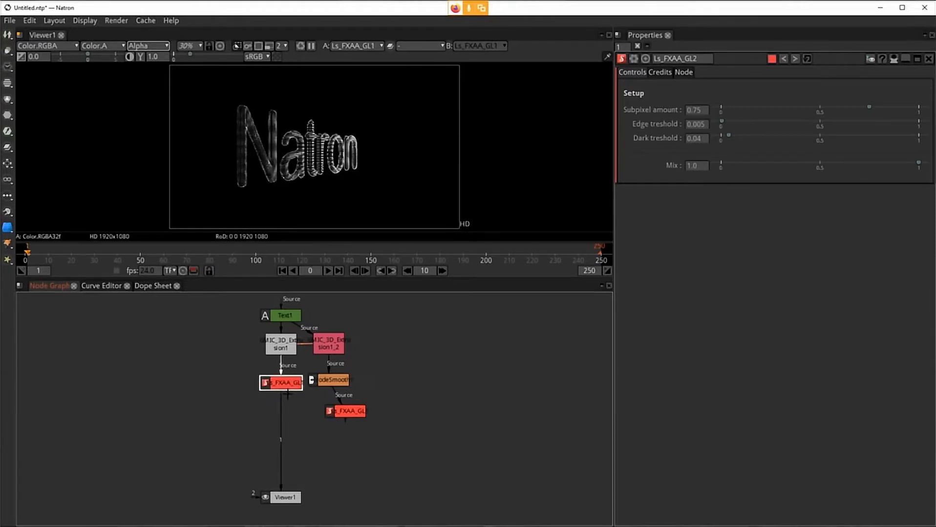
Step: Add a Merge node under the first antialiasing node, feeding it that node and using the eroded branch as its mask
key(m)
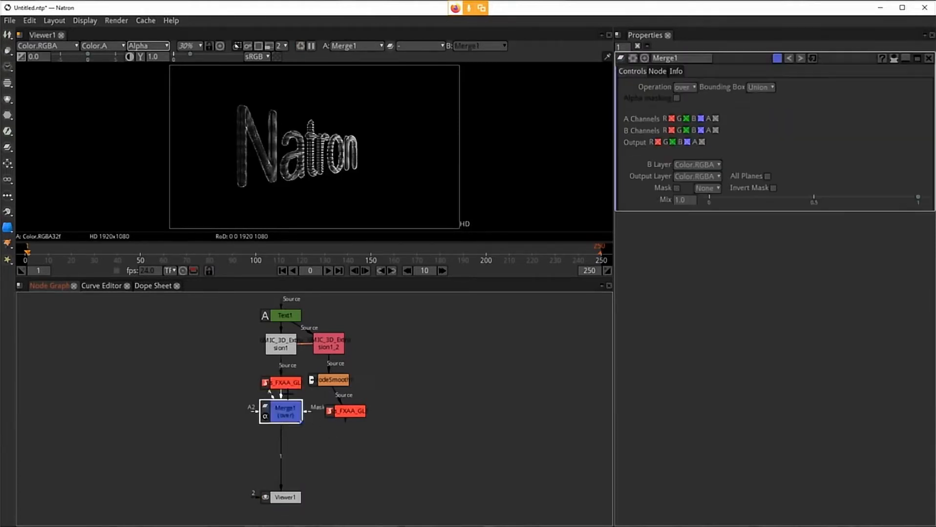
drag(291, 416, 295, 431)
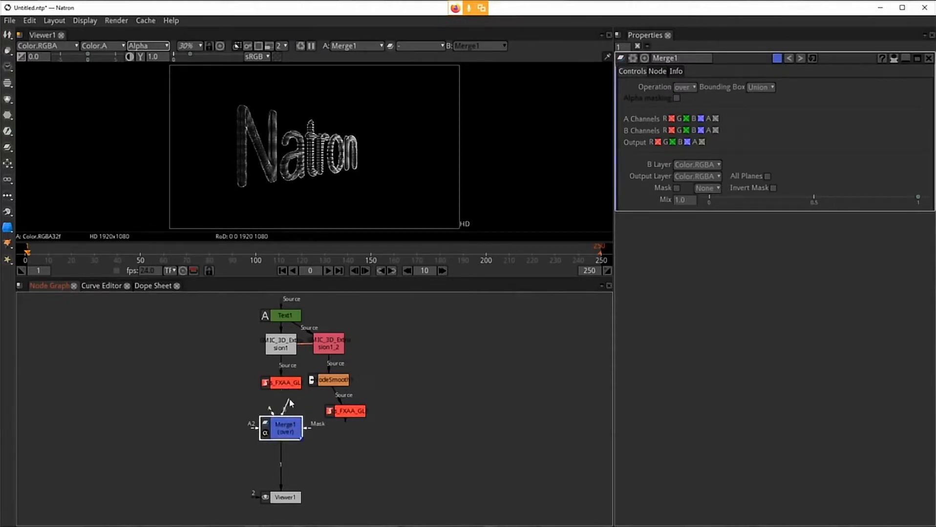
mouse_move(290, 399)
mouse_down()
mouse_move(309, 398)
mouse_move(282, 383)
mouse_up()
drag(284, 433, 282, 429)
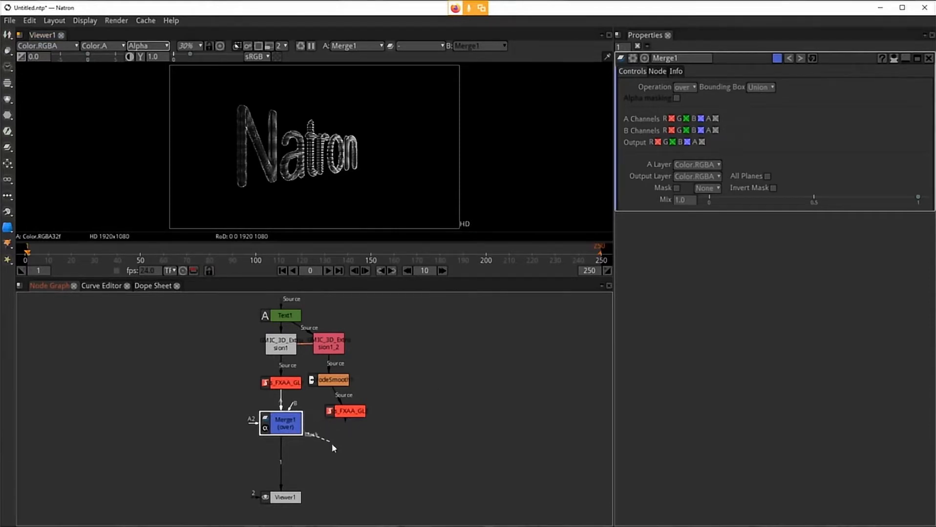
mouse_move(334, 419)
mouse_down()
mouse_move(317, 429)
mouse_move(350, 411)
mouse_up()
Step: Zoom in on the merged letters in the viewer to inspect the result
scroll(262, 179, up, 8)
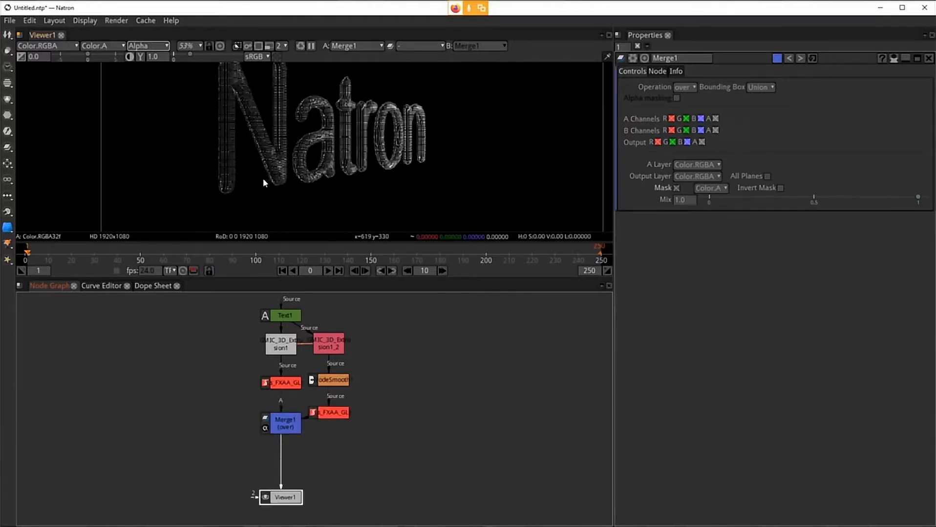
scroll(298, 133, up, 9)
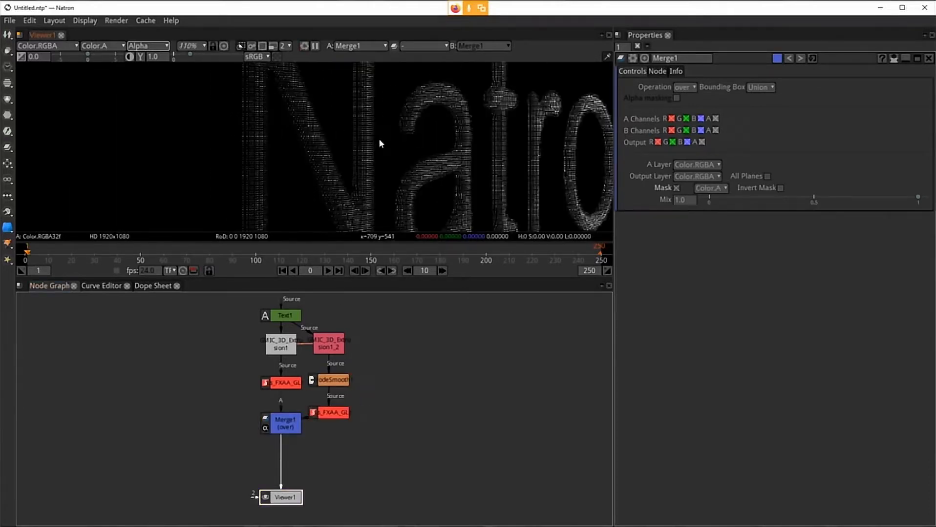
drag(327, 81, 359, 51)
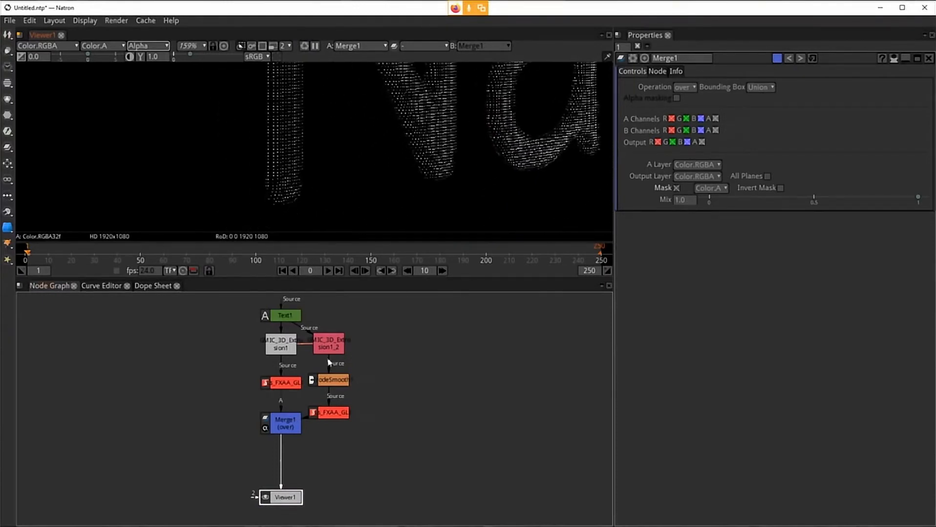
Step: Compare the first Ls_FXAA_GL node's output with the Merge1 result in the viewer at full-frame view
drag(285, 448, 270, 385)
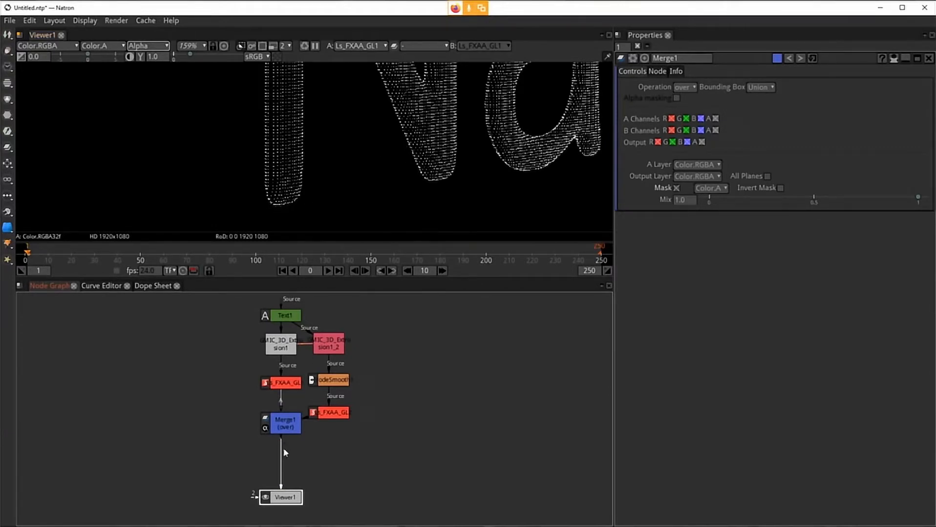
drag(284, 449, 288, 423)
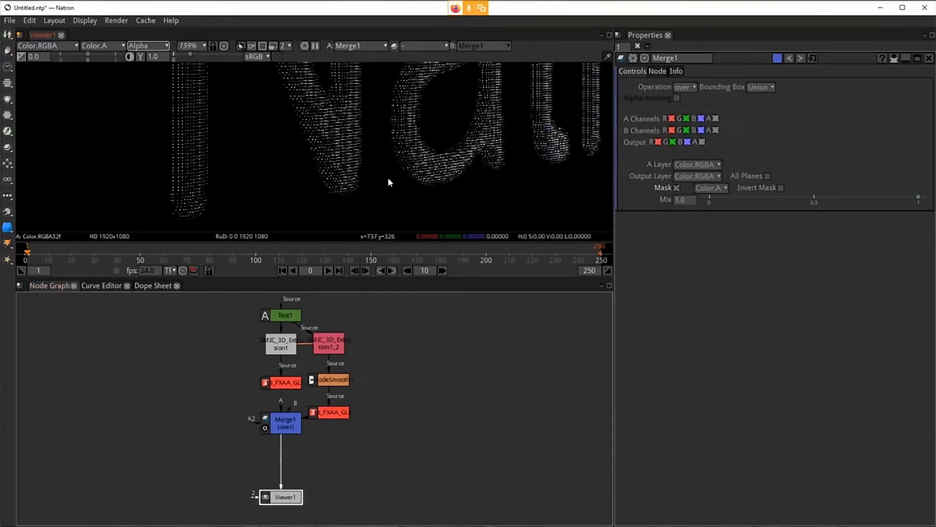
scroll(387, 178, down, 5)
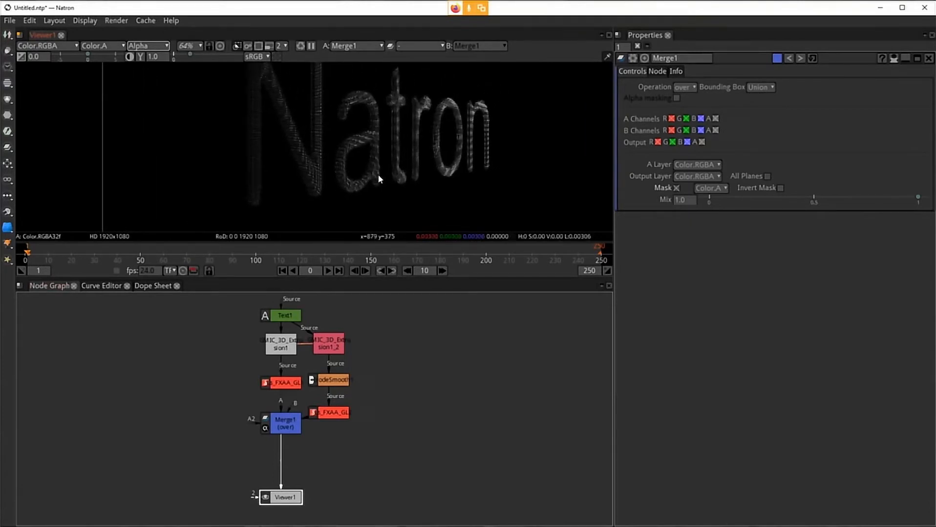
scroll(377, 173, down, 4)
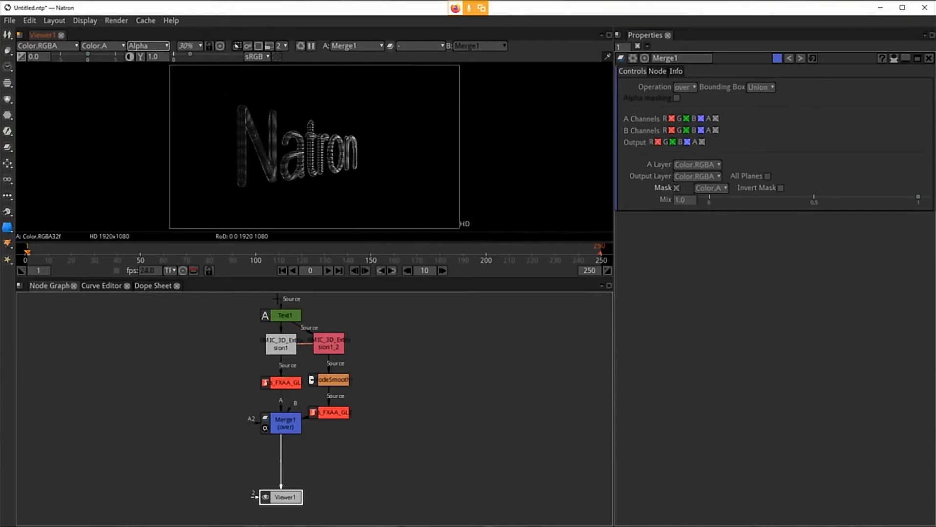
drag(278, 385, 276, 389)
click(287, 427)
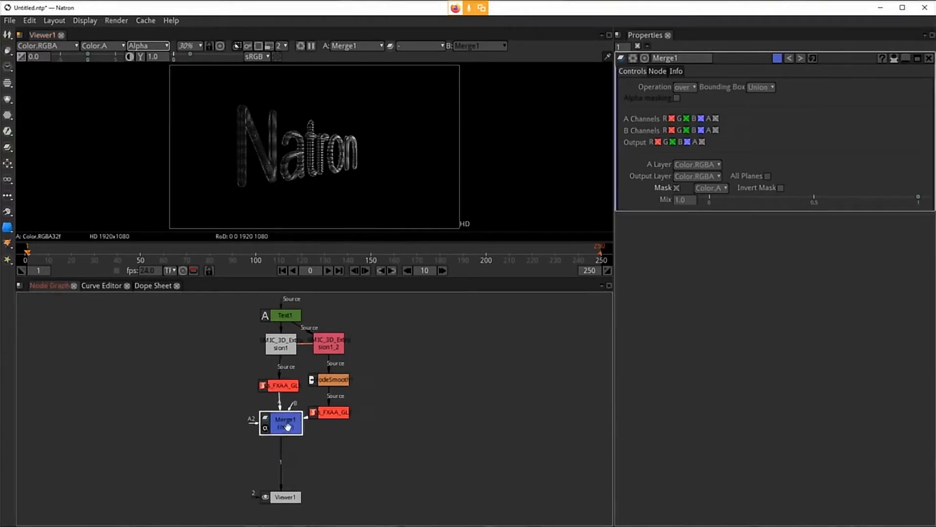
click(277, 386)
key(1)
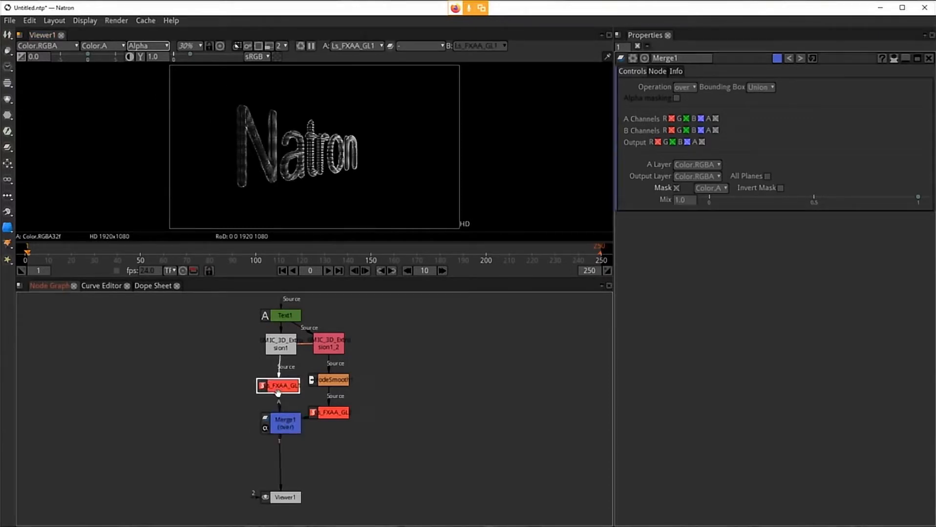
click(278, 421)
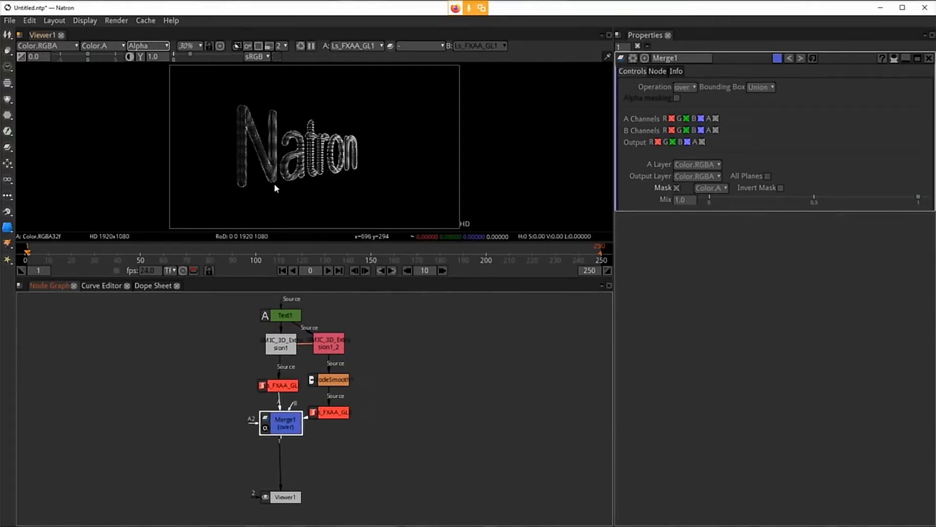
key(1)
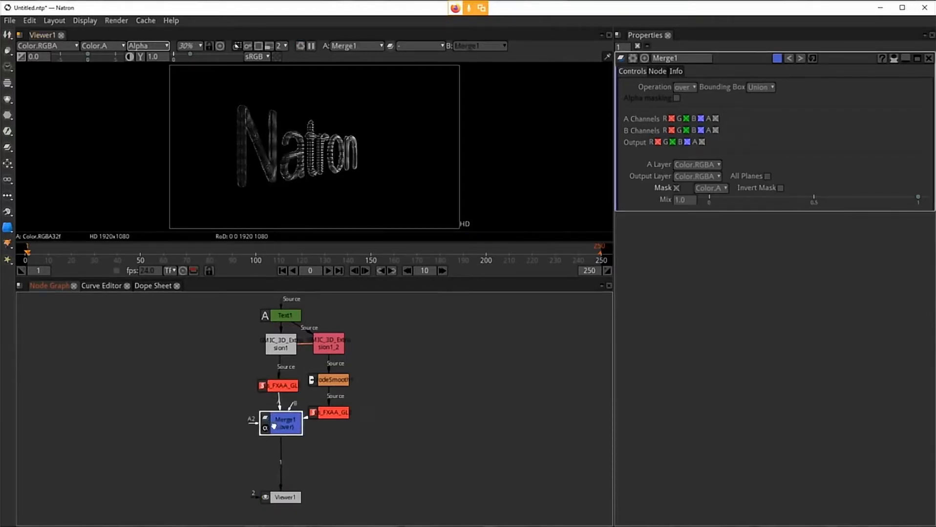
Step: Rearrange the Merge1 and Viewer nodes in the node graph, moving Merge1 up and the viewer down
mouse_move(274, 426)
mouse_down()
mouse_move(235, 425)
mouse_move(279, 428)
mouse_move(282, 416)
mouse_up()
click(339, 412)
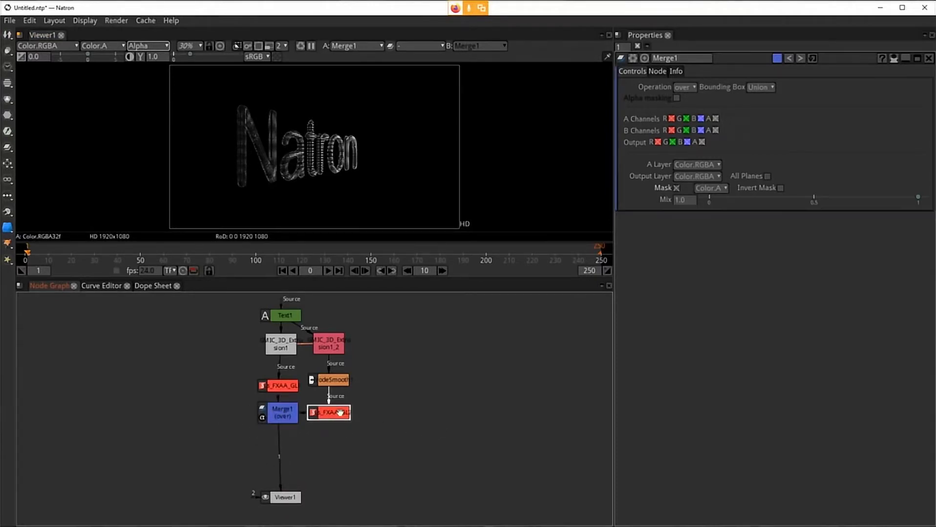
click(281, 386)
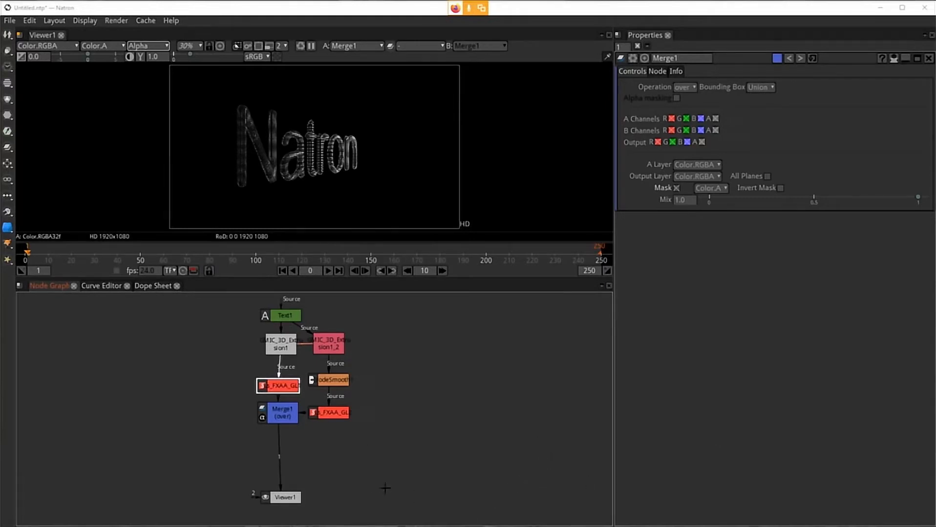
drag(280, 497, 280, 505)
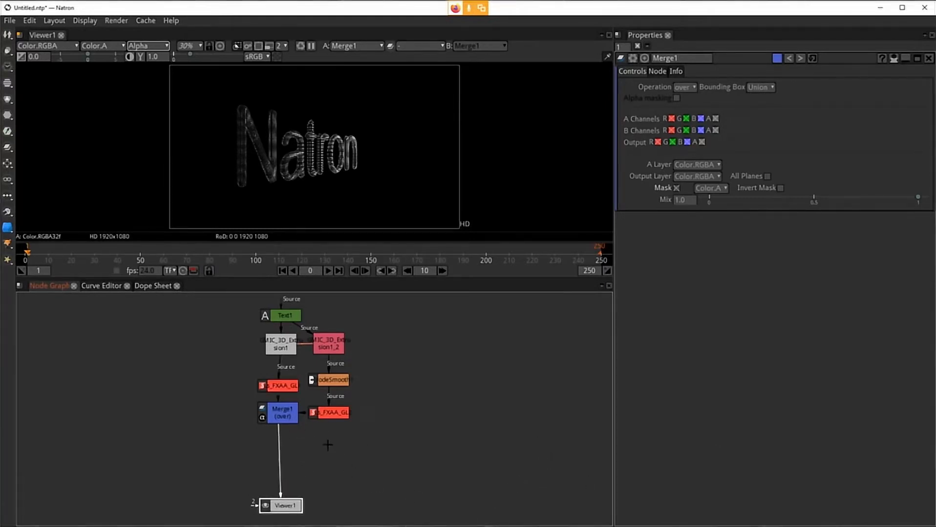
click(279, 414)
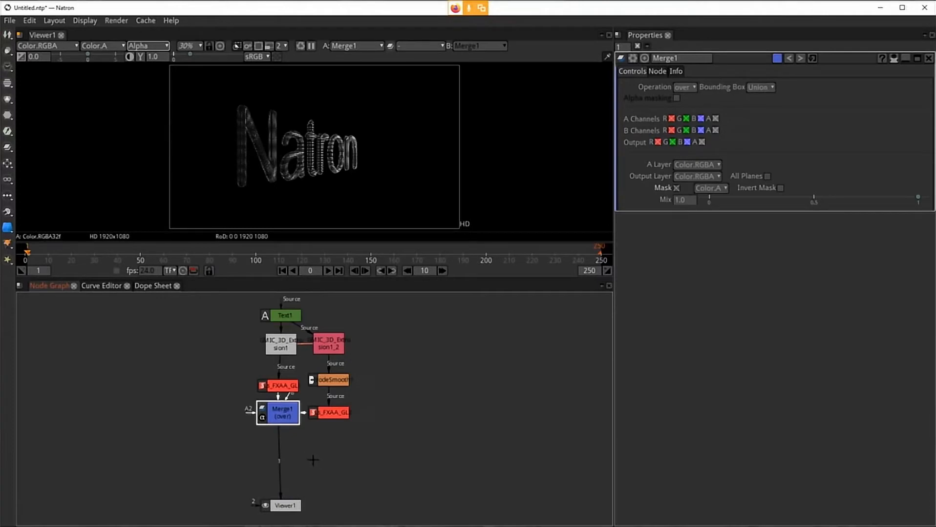
Step: Insert a Multiply node between Merge1 and the viewer and position it lower in the graph
key(Tab)
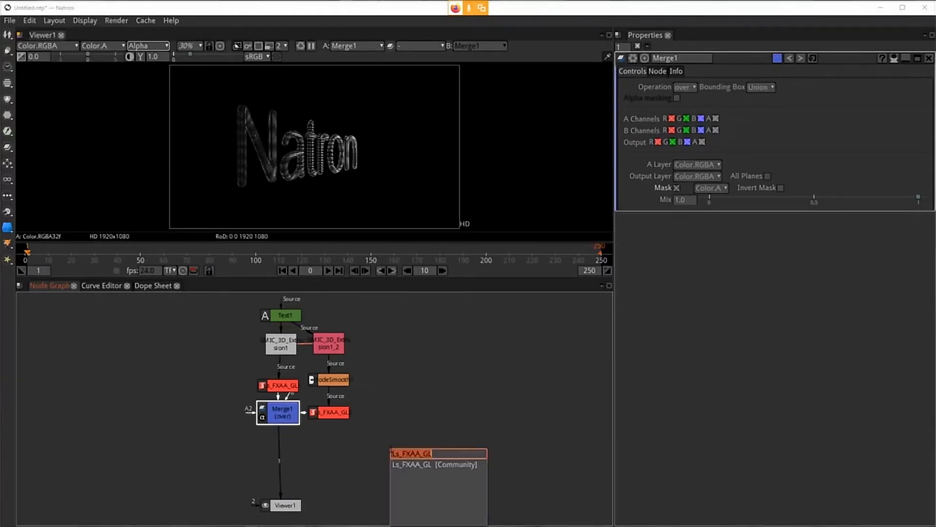
text(multi)
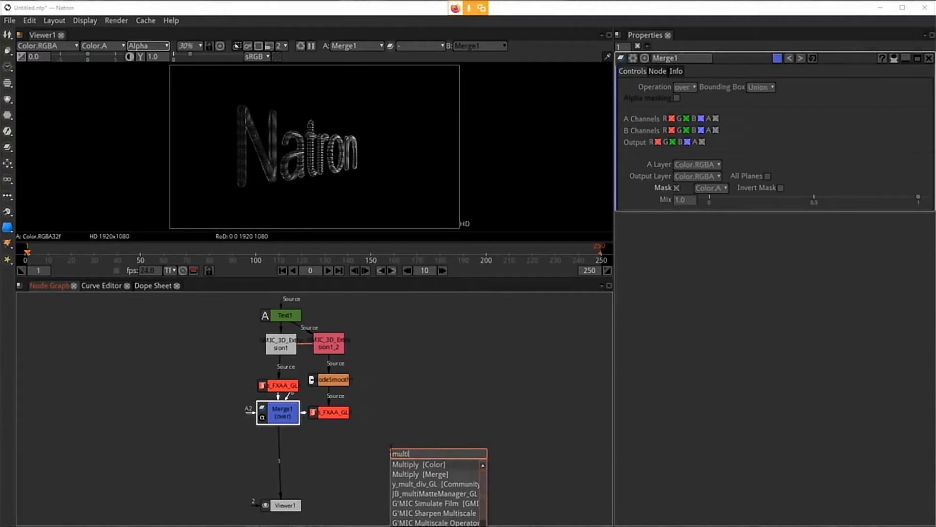
key(Return)
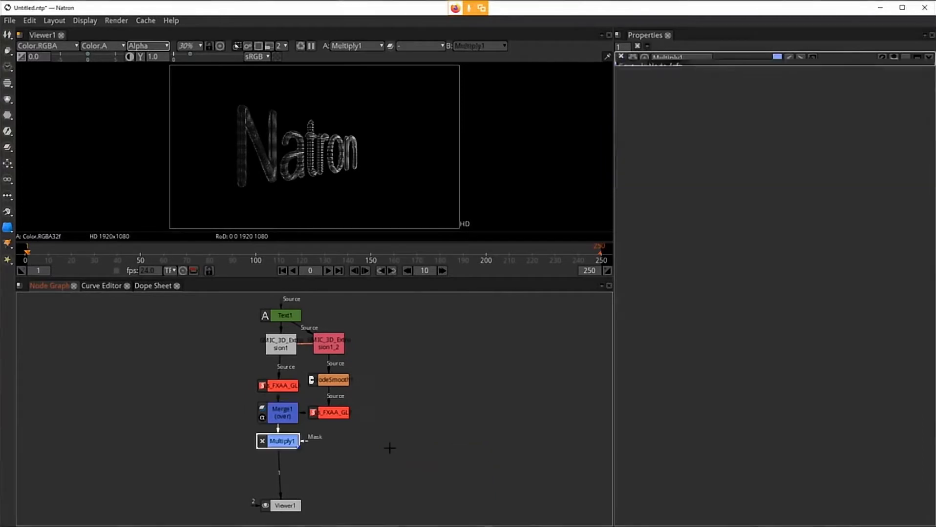
drag(295, 442, 295, 474)
drag(381, 487, 386, 414)
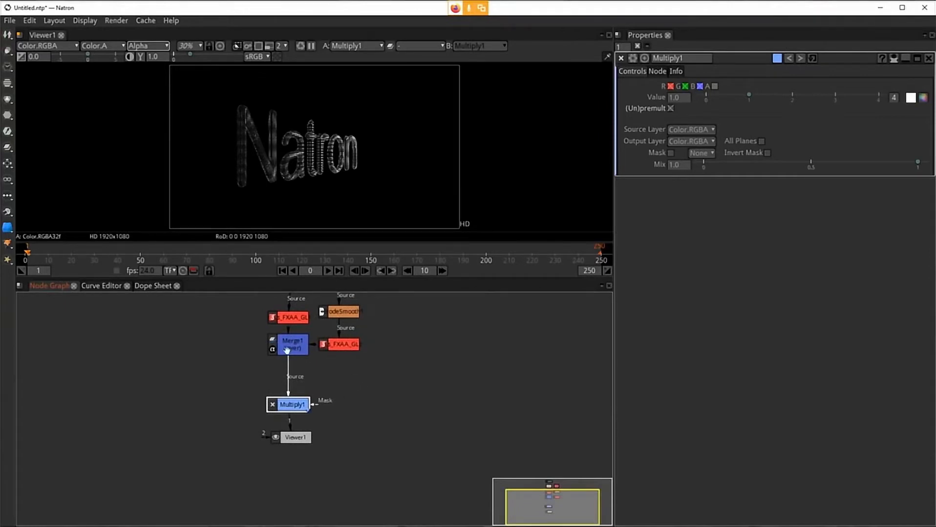
click(287, 348)
click(295, 408)
drag(294, 437, 292, 448)
drag(292, 404, 292, 417)
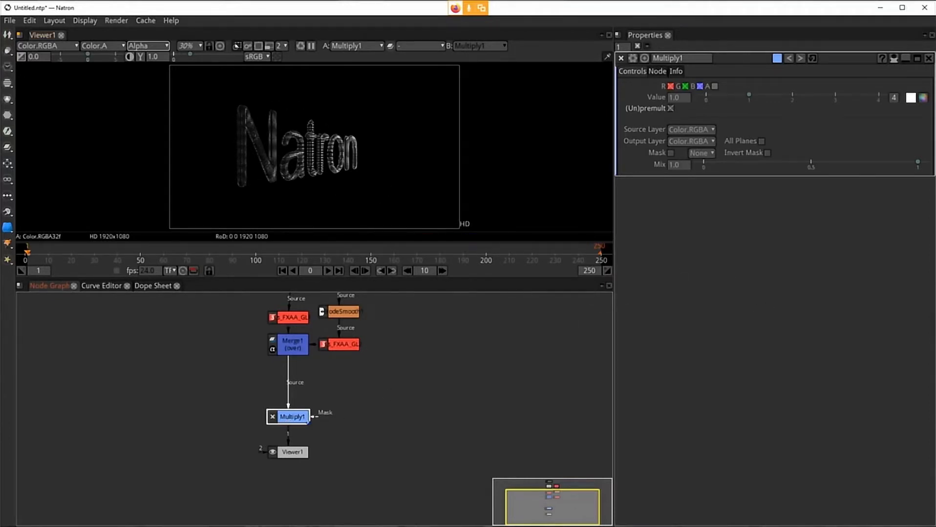
Step: Set the Multiply node's value to 30
key(alt+Tab)
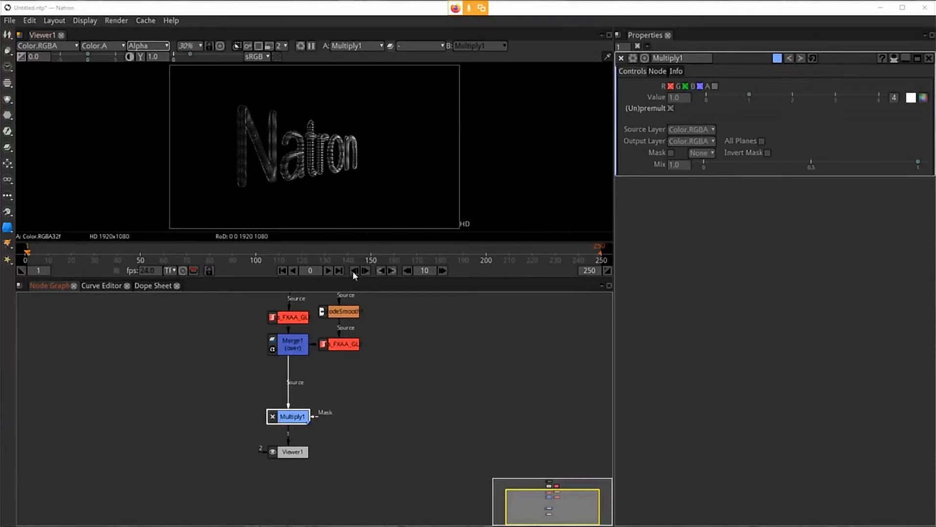
click(282, 270)
click(684, 165)
drag(687, 98, 668, 97)
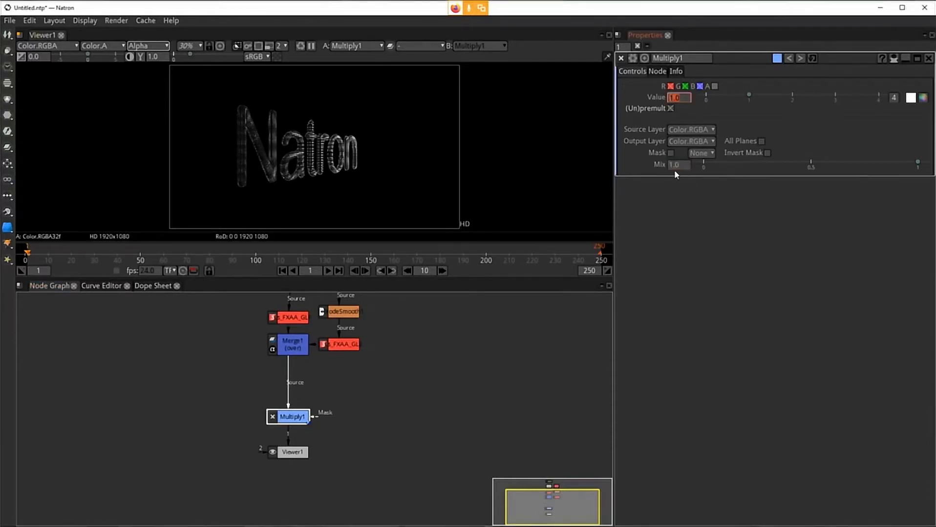
text(30)
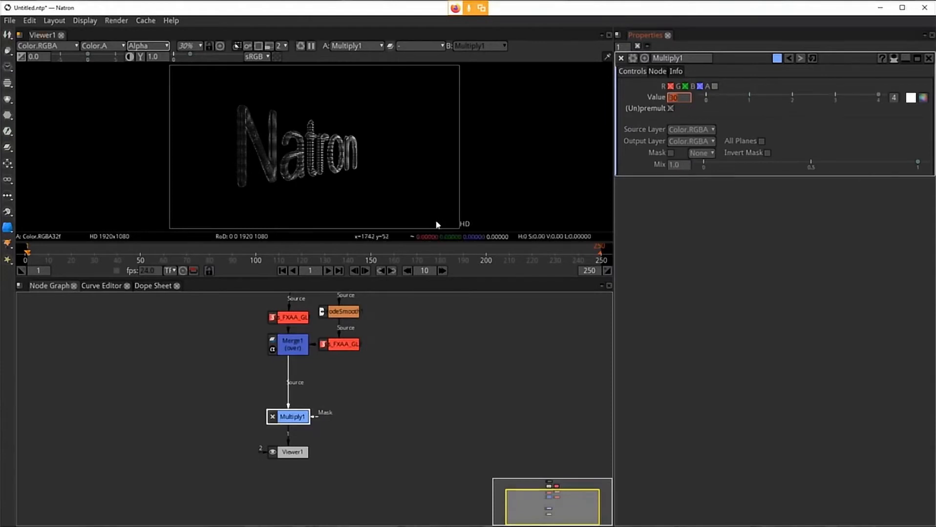
click(533, 416)
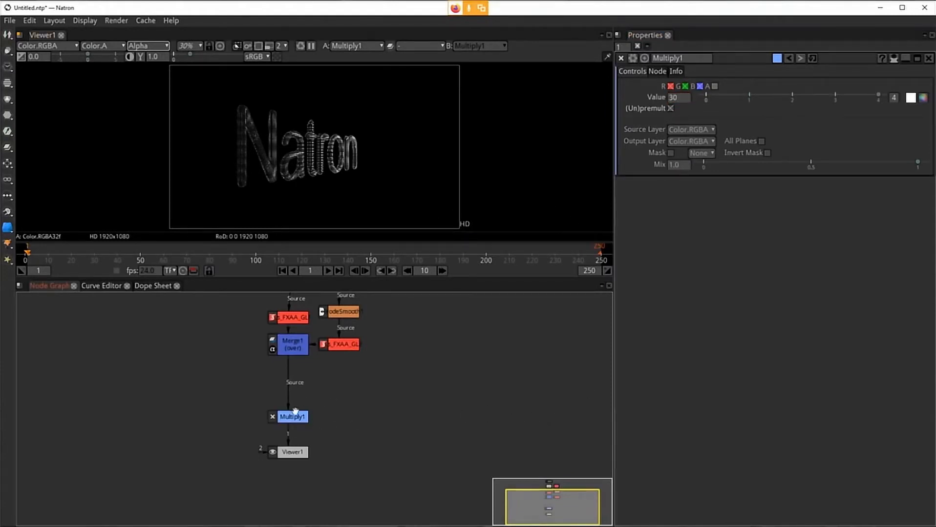
Step: Restore the Multiply node's value to 1 while inspecting the zoomed-in letters
click(293, 413)
scroll(275, 147, up, 5)
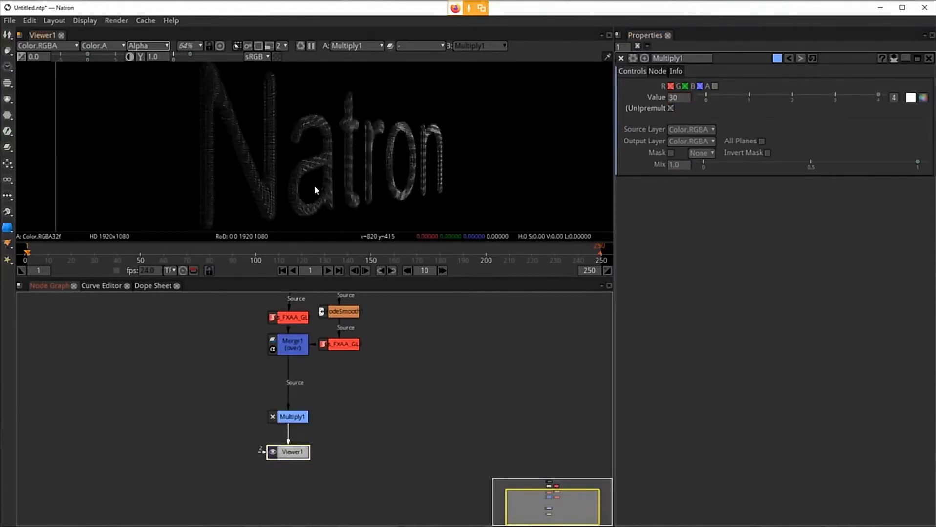
scroll(326, 186, up, 5)
scroll(326, 186, up, 1)
drag(263, 178, 309, 139)
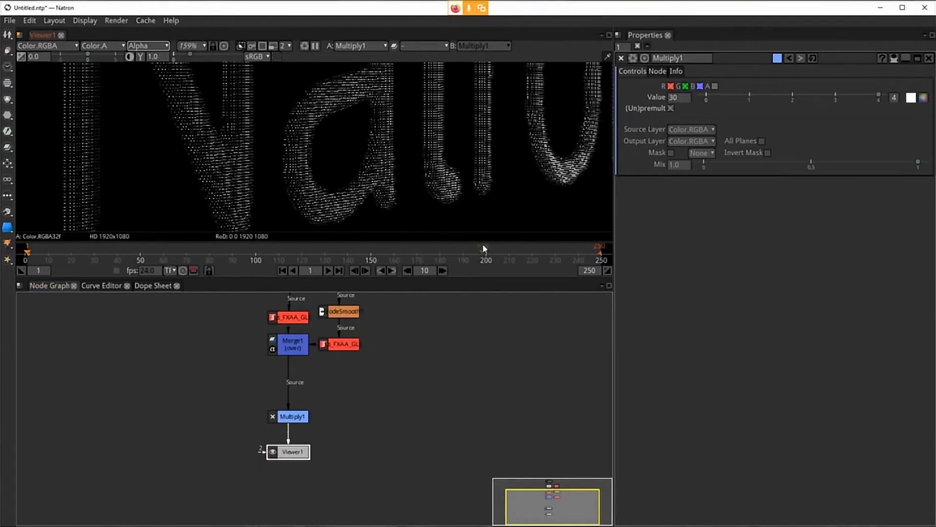
double_click(676, 97)
text(1)
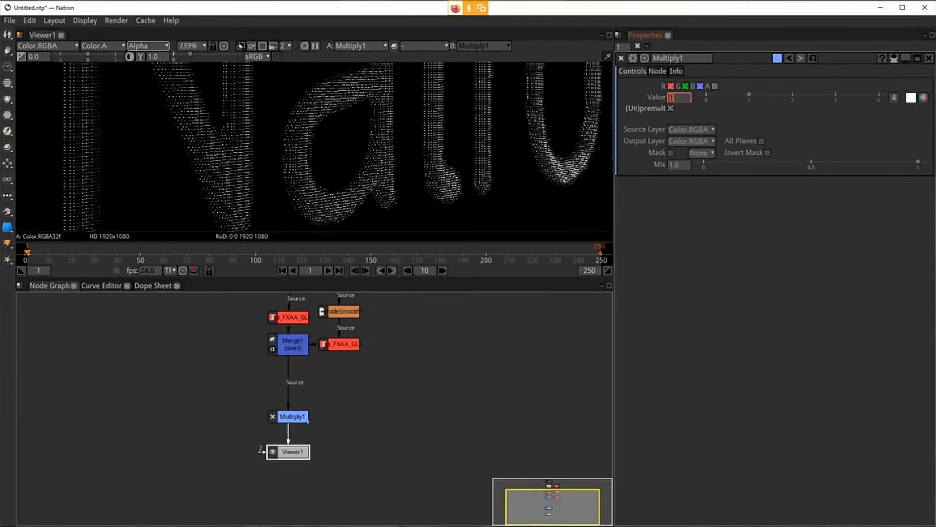
Step: Add a Merge node below the Multiply node, feeding the viewer, and reposition it
drag(291, 454, 292, 482)
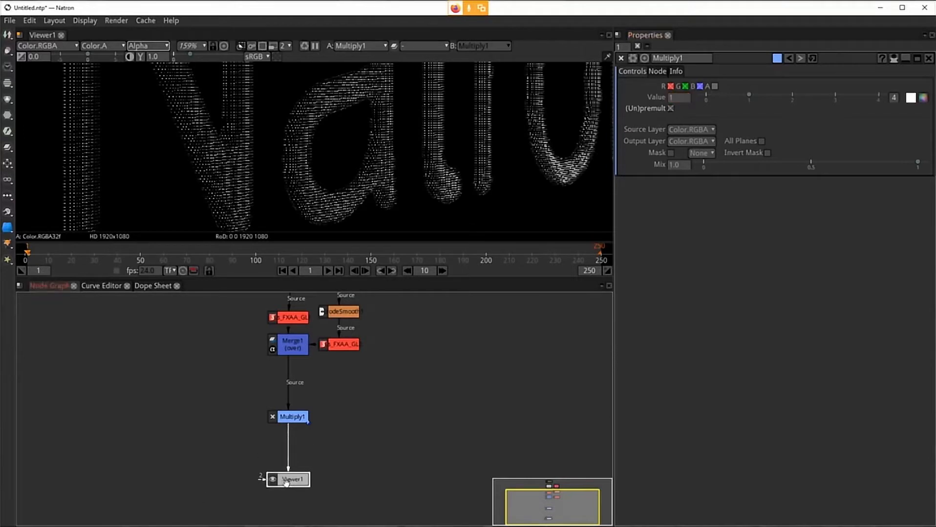
click(292, 417)
key(m)
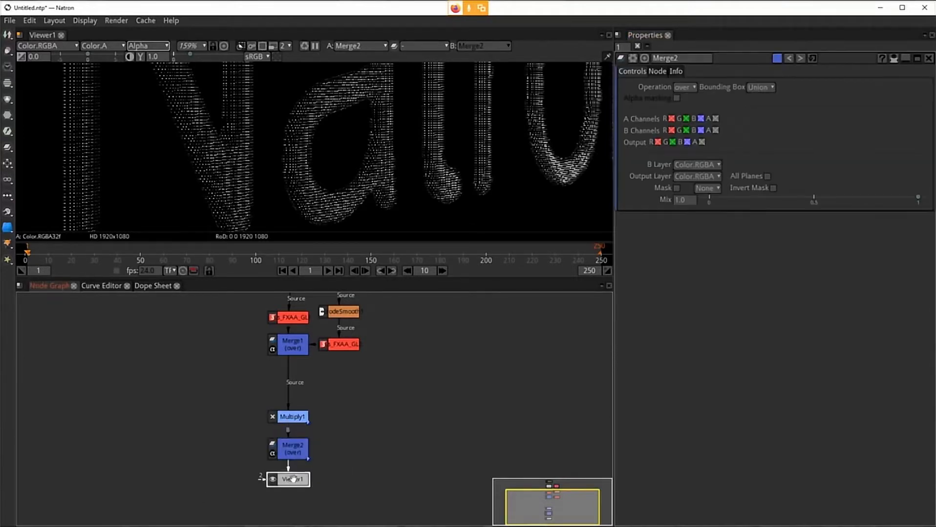
drag(292, 479, 292, 496)
click(279, 457)
drag(278, 458, 279, 466)
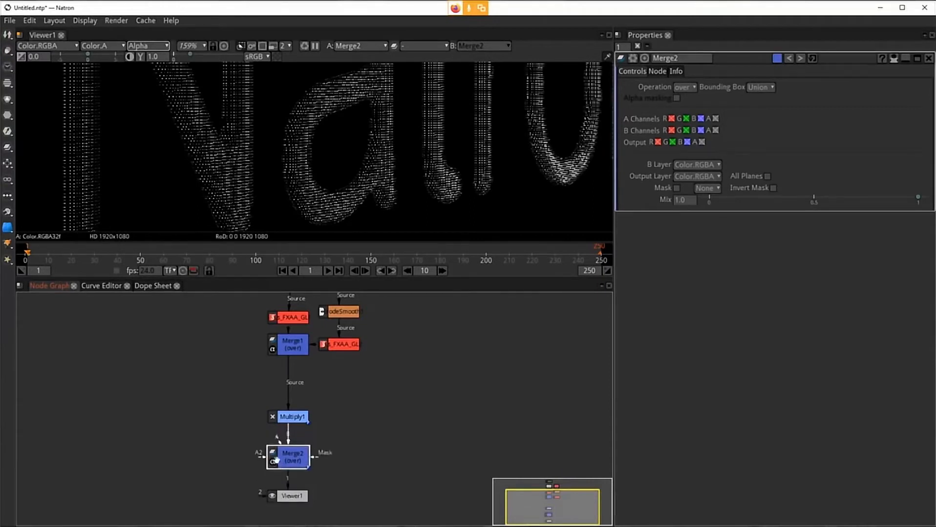
click(153, 412)
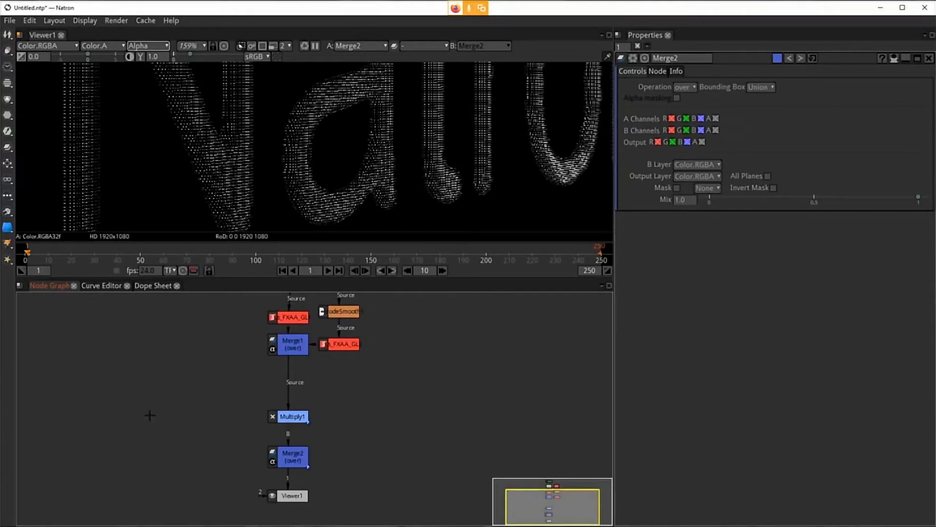
Step: Add a Solid node left of Merge2 and connect it to Merge2's A input
scroll(151, 420, down, 2)
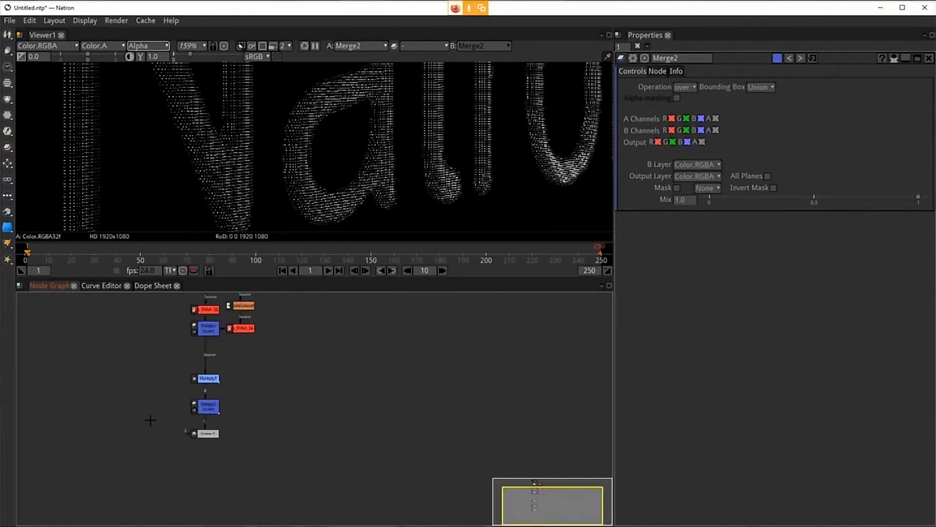
scroll(262, 165, up, 1)
scroll(288, 178, down, 3)
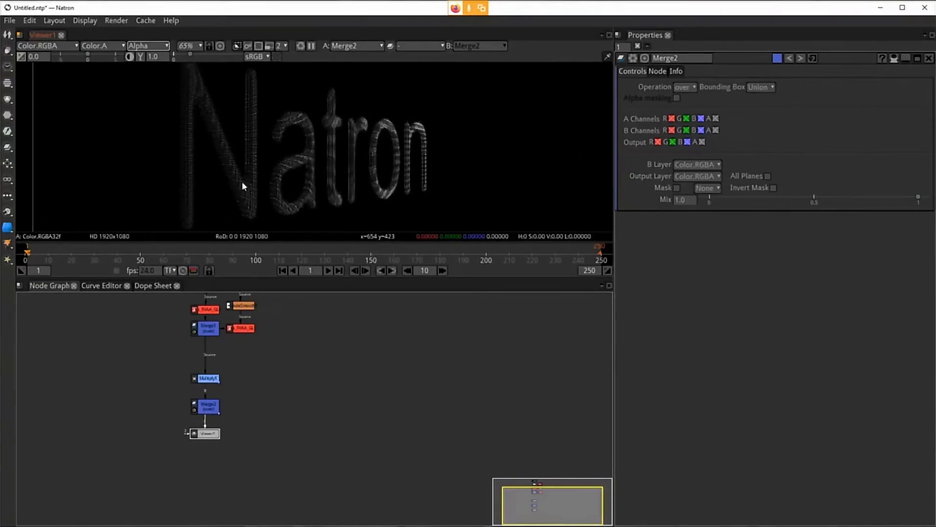
scroll(245, 182, down, 2)
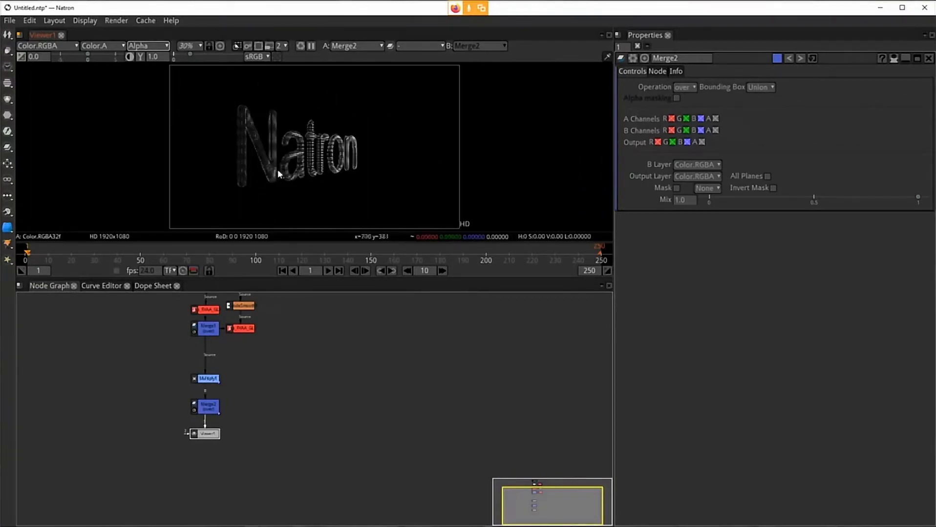
scroll(250, 399, up, 4)
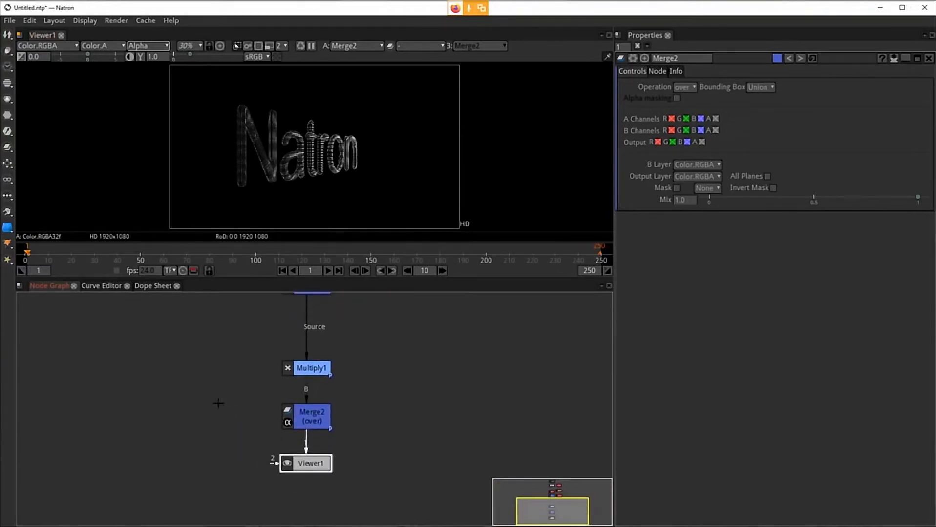
click(214, 404)
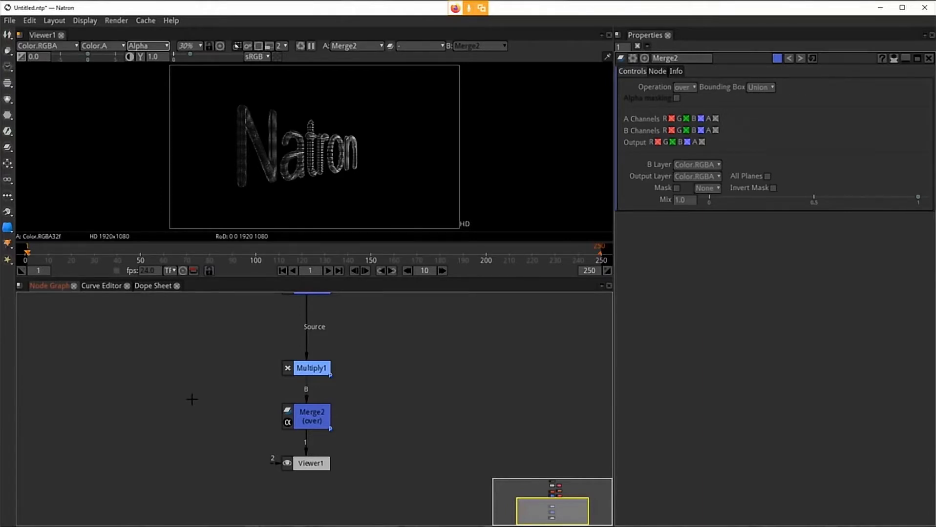
key(Tab)
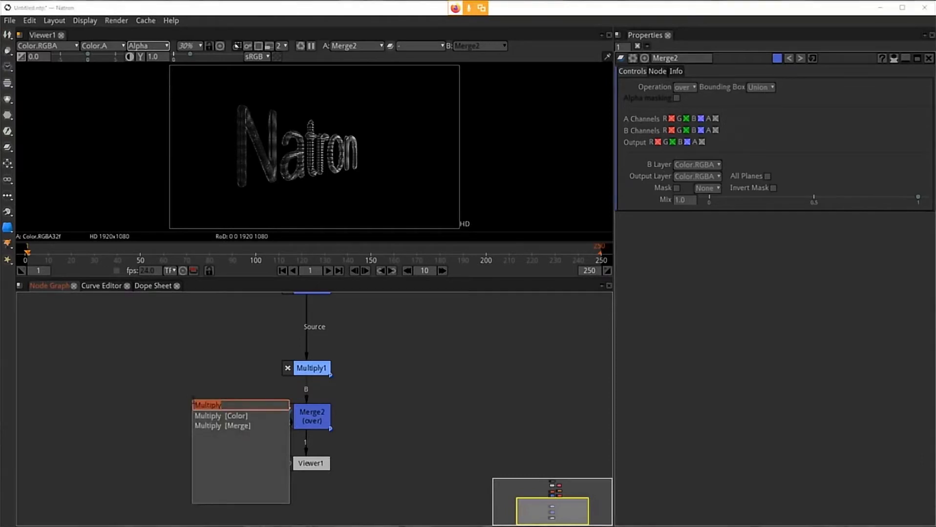
text(solid)
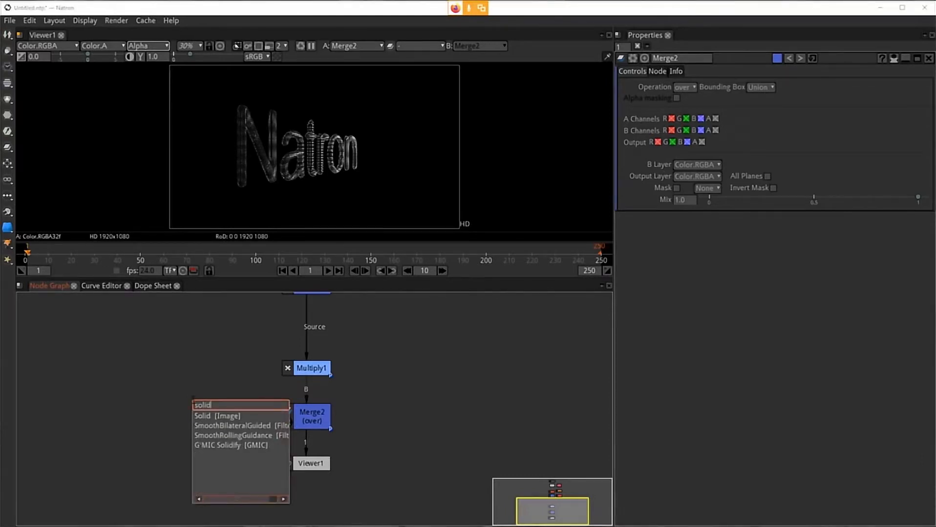
click(228, 417)
drag(250, 424, 196, 409)
click(316, 418)
drag(275, 414, 190, 416)
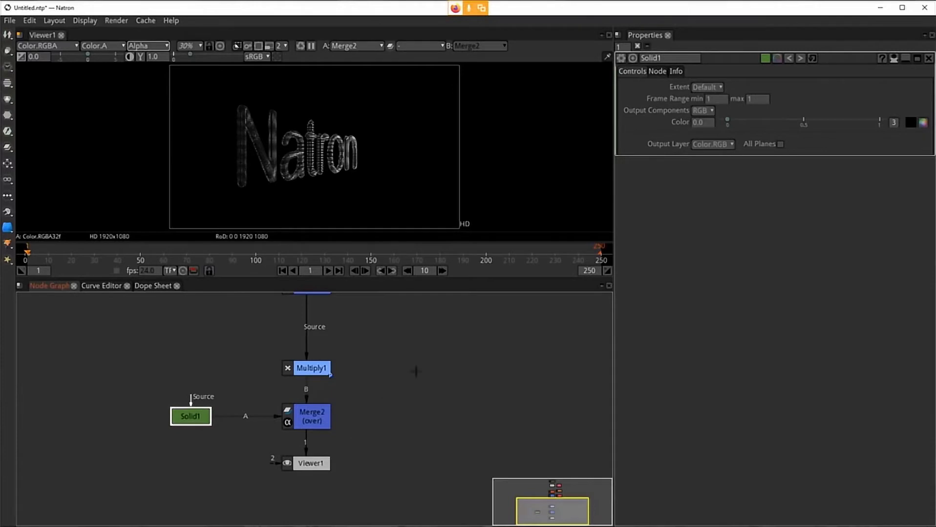
Step: Set the Solid's color to pure green from the basic colors
click(922, 122)
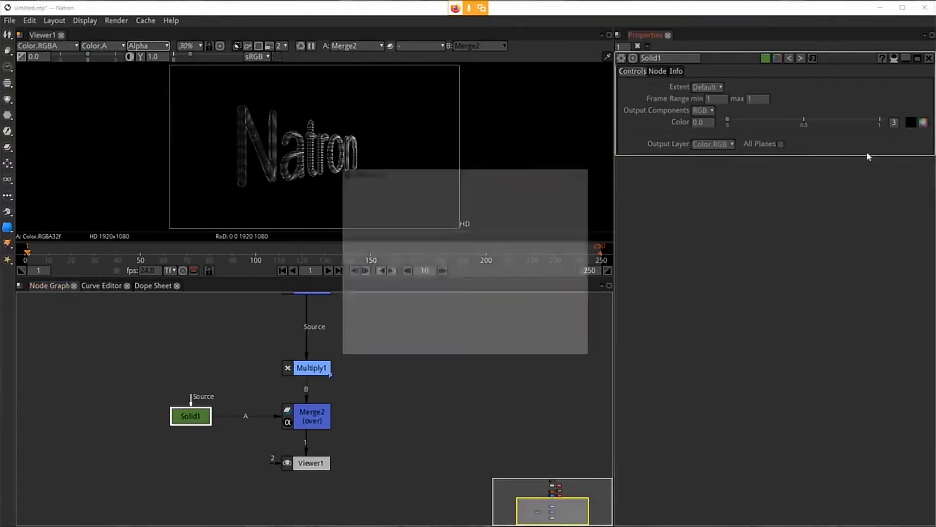
click(431, 200)
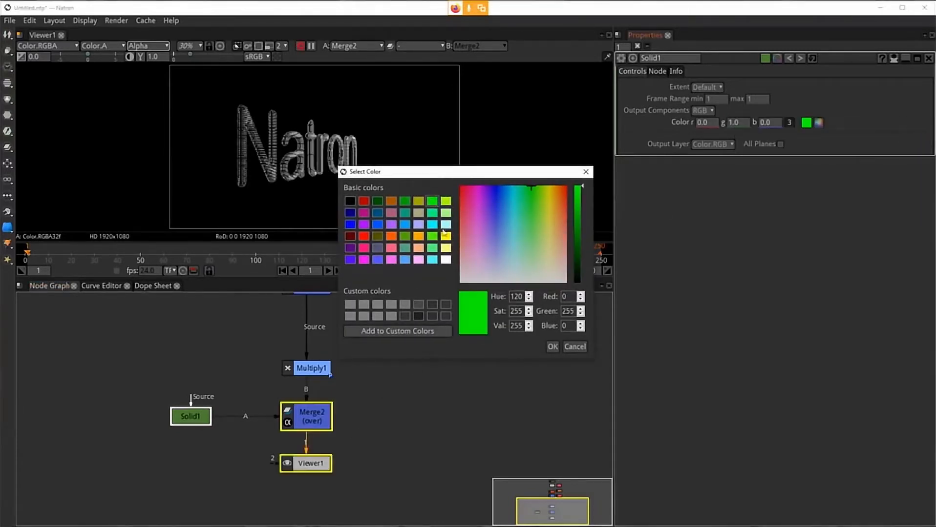
click(552, 347)
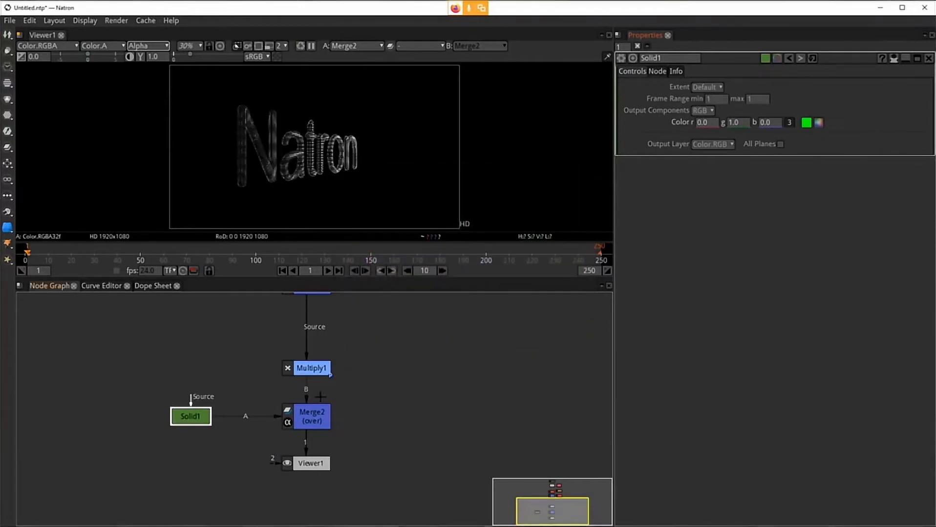
Step: Set Merge2's operation to multiply
click(299, 418)
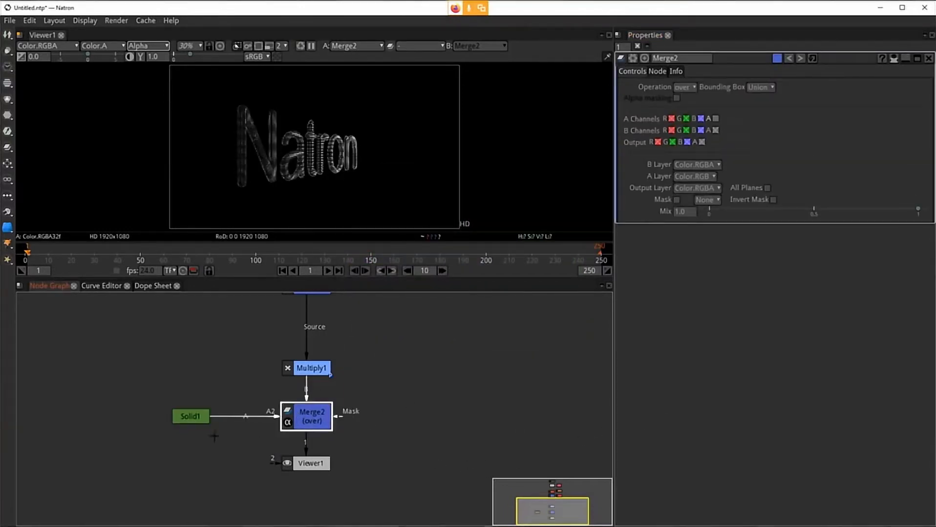
click(191, 416)
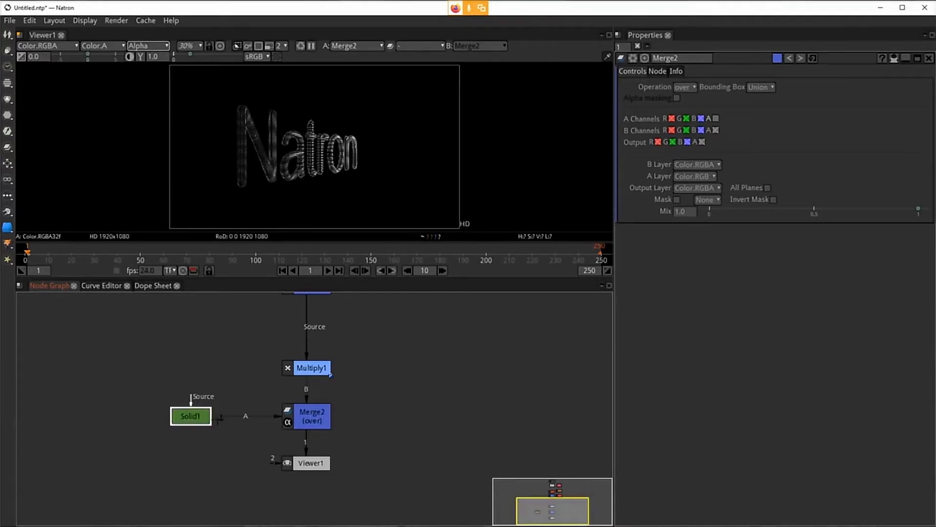
click(309, 412)
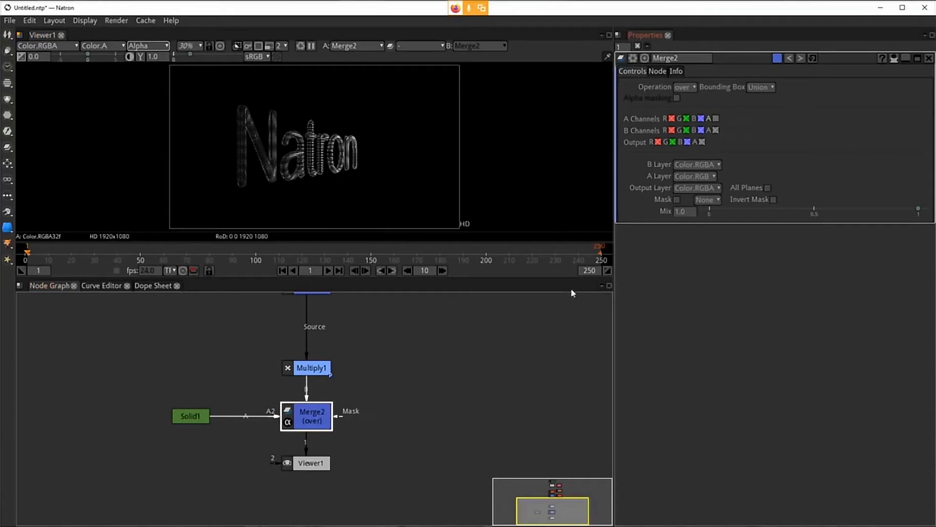
click(692, 87)
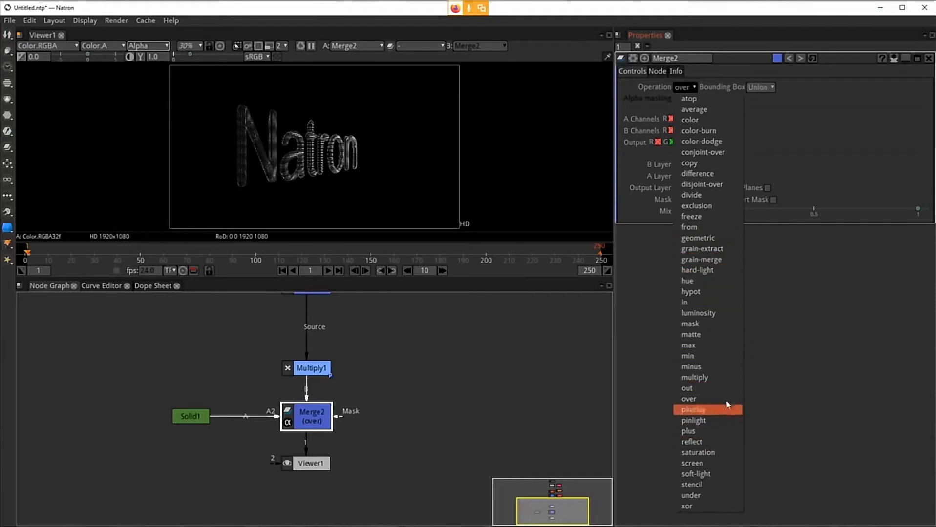
click(720, 377)
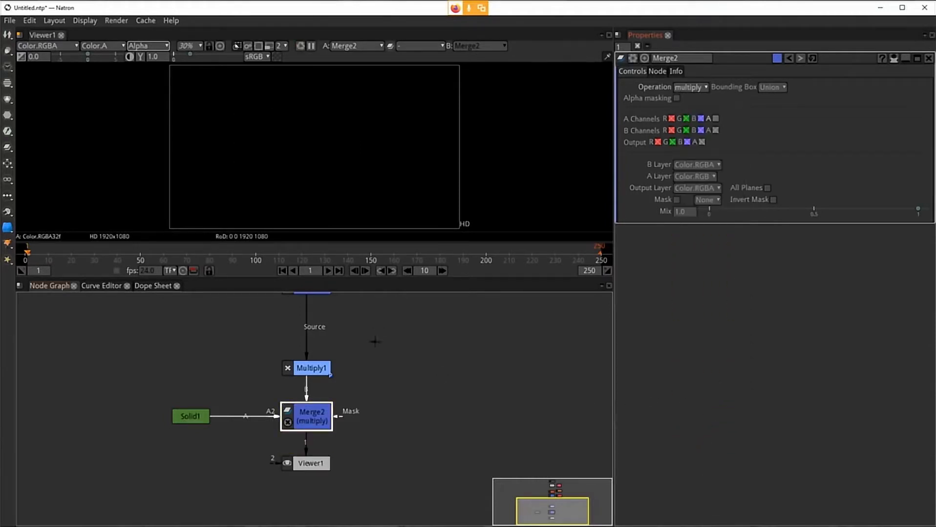
Step: Toggle the alpha channel for Merge2's A input
click(308, 414)
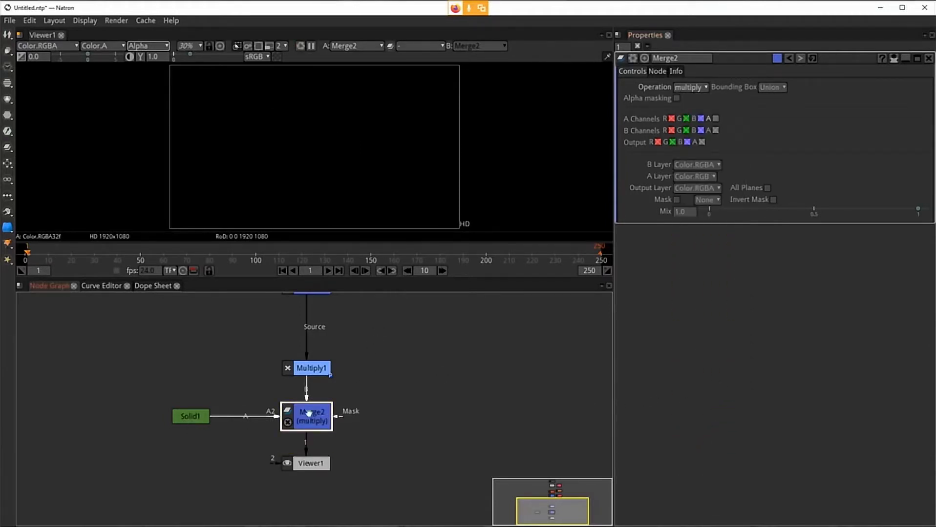
click(644, 200)
click(715, 119)
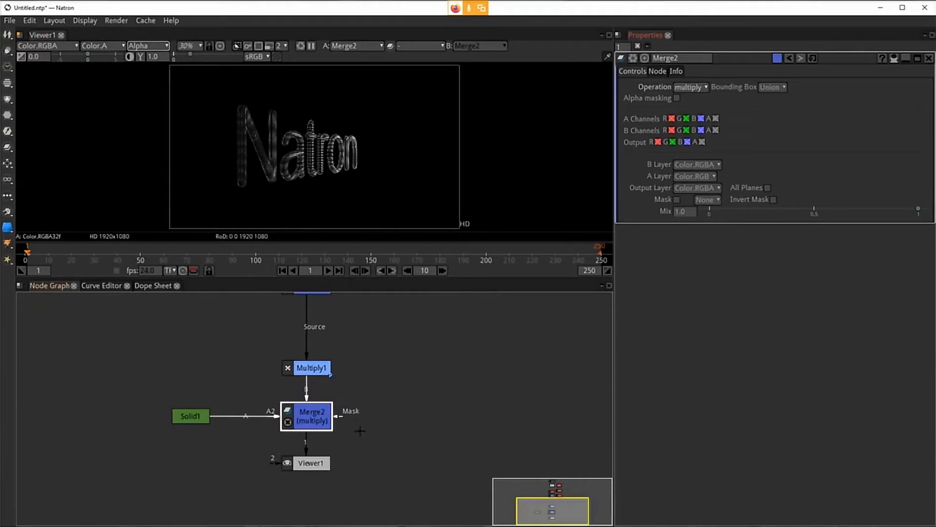
click(296, 428)
scroll(309, 193, up, 4)
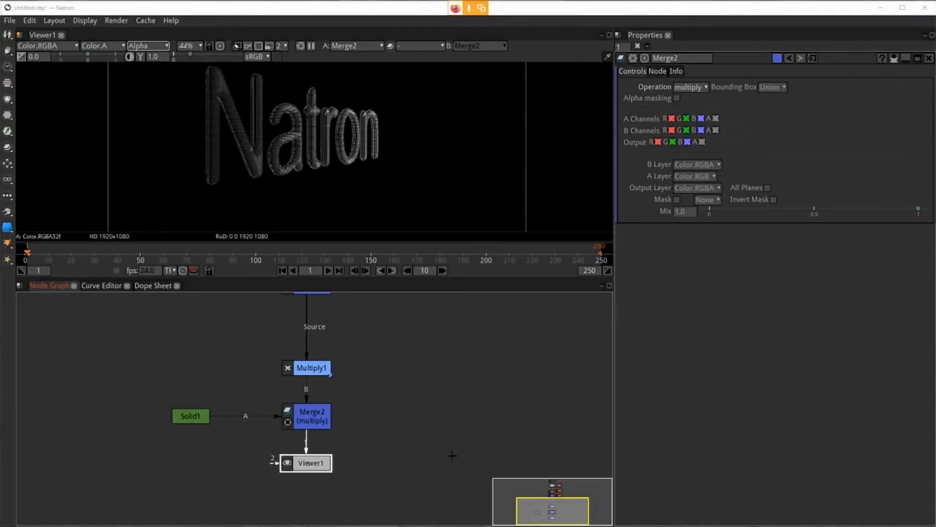
click(313, 417)
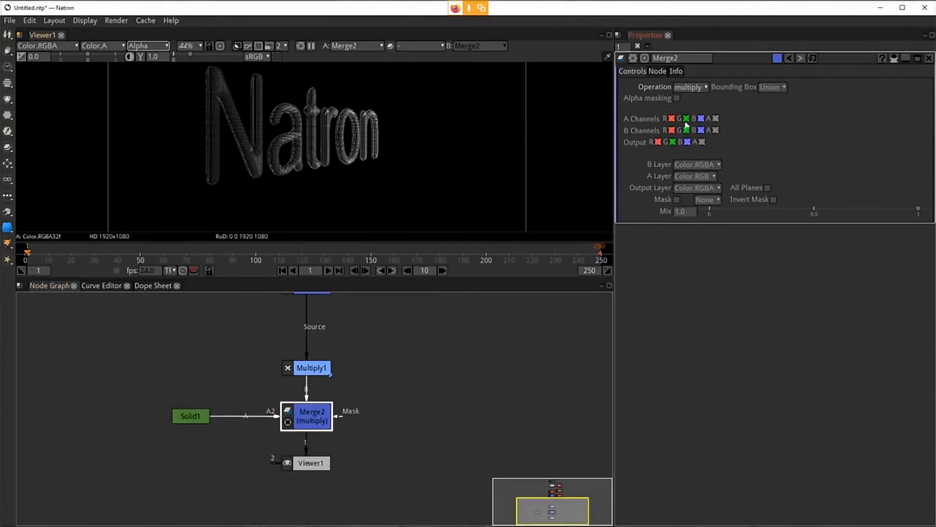
Step: Change the Solid's color to a light green (r 0.0908, g 1.0, b 0.2122)
click(186, 417)
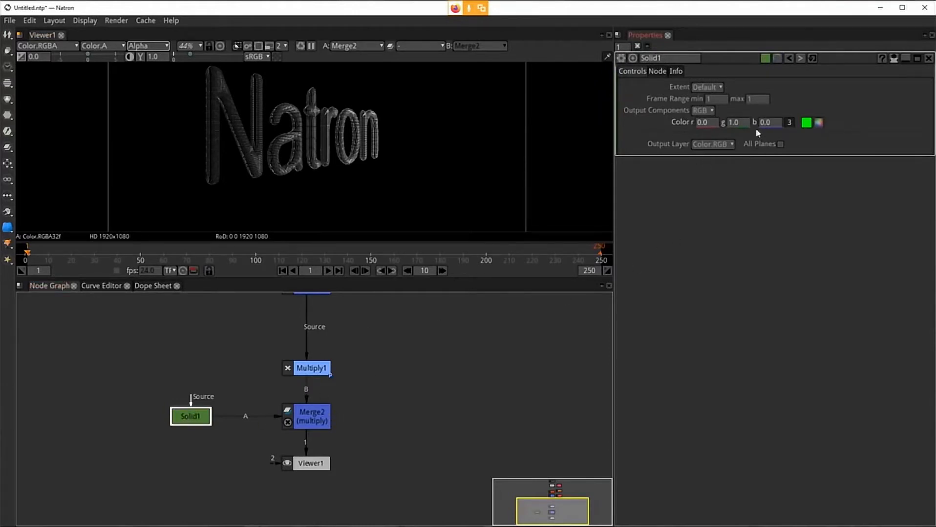
click(807, 122)
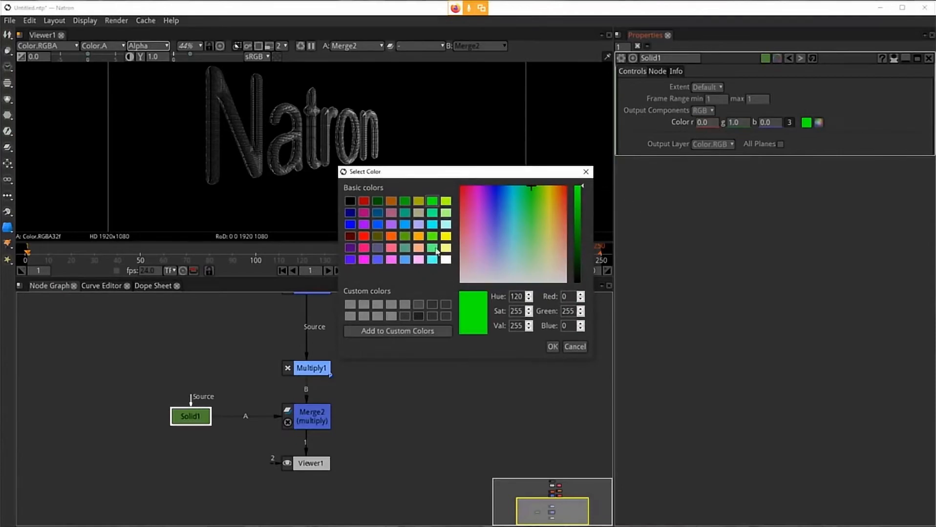
click(435, 249)
click(553, 347)
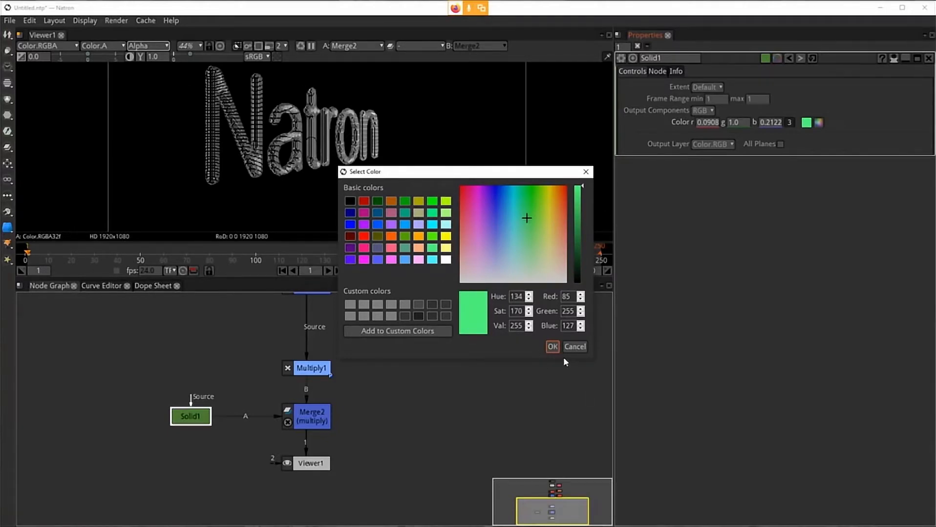
click(552, 347)
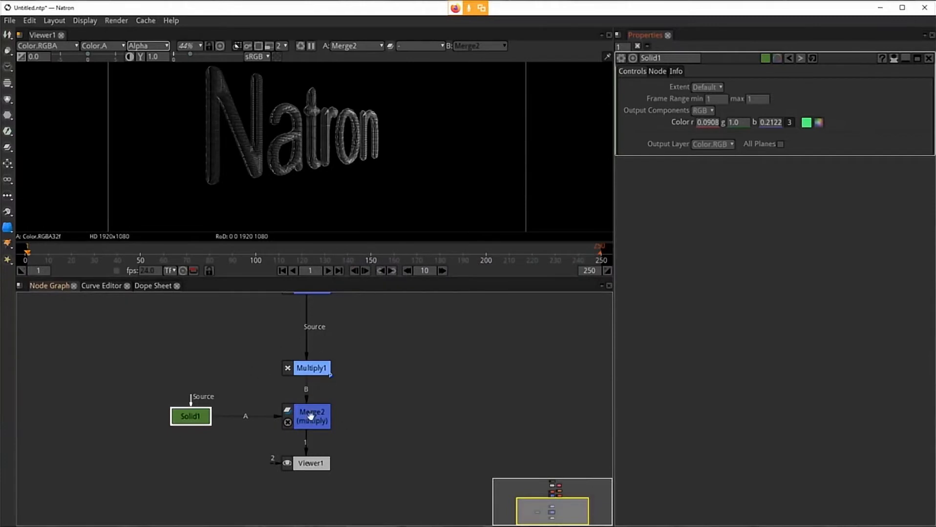
Step: Set the Multiply node's value to 0.570
click(301, 368)
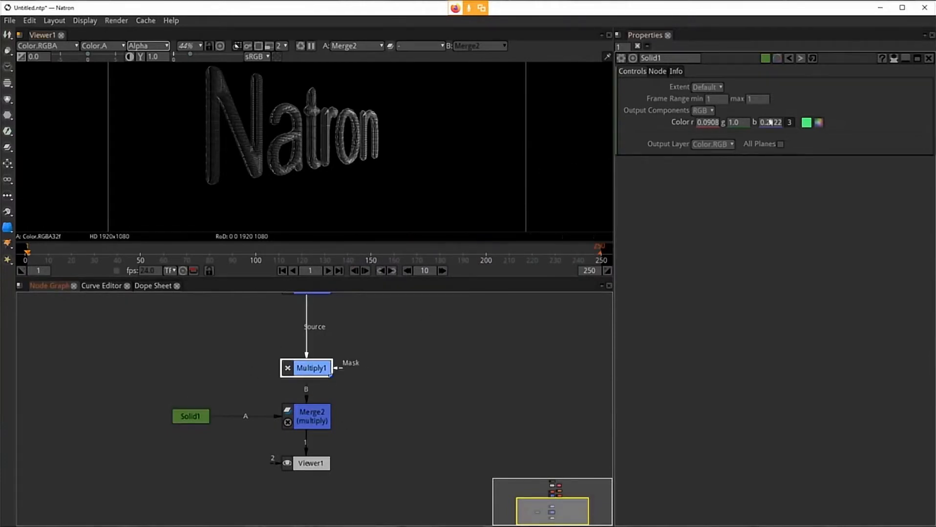
click(704, 122)
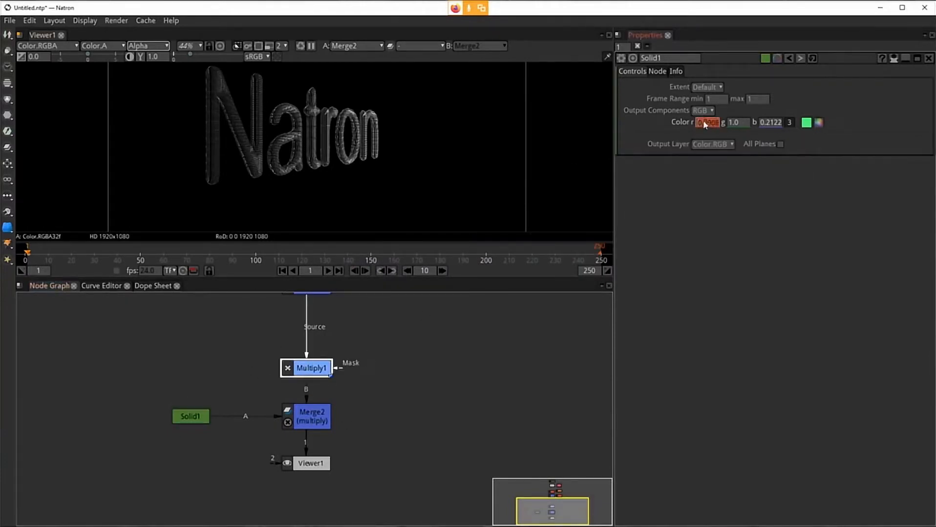
double_click(311, 368)
drag(748, 94, 688, 109)
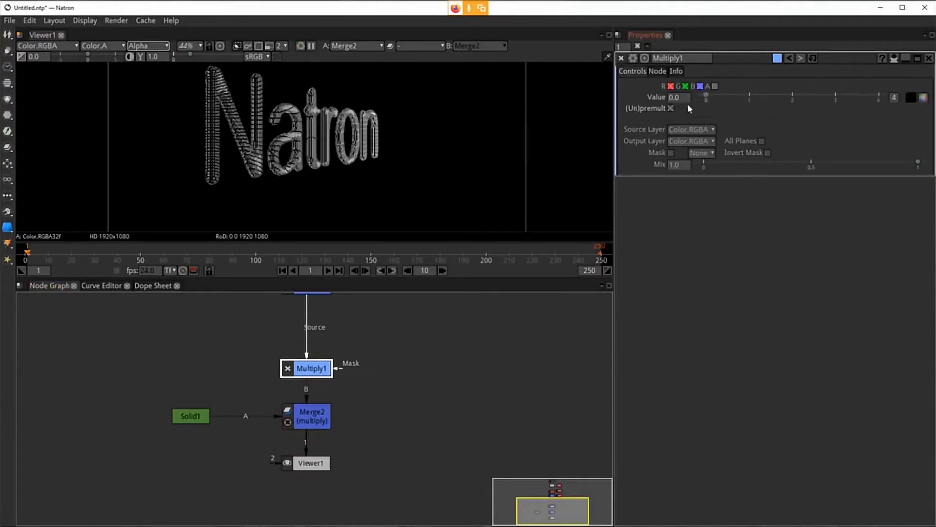
click(730, 101)
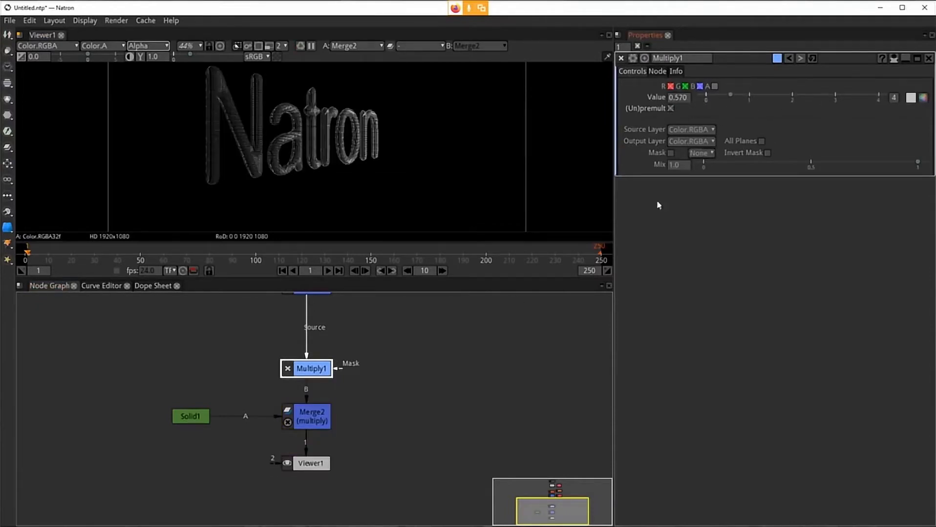
Step: Switch the viewer display between RGB and Alpha channels to compare the result
click(275, 170)
key(a)
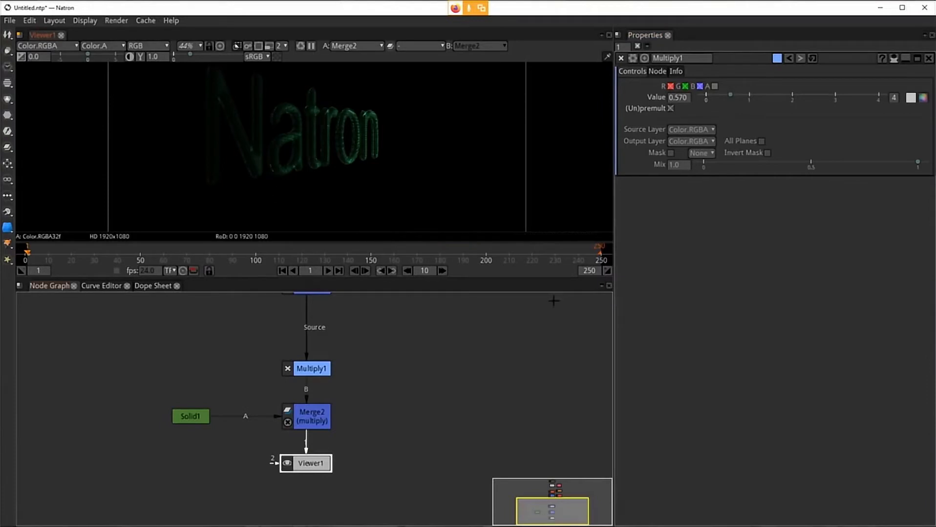
click(132, 47)
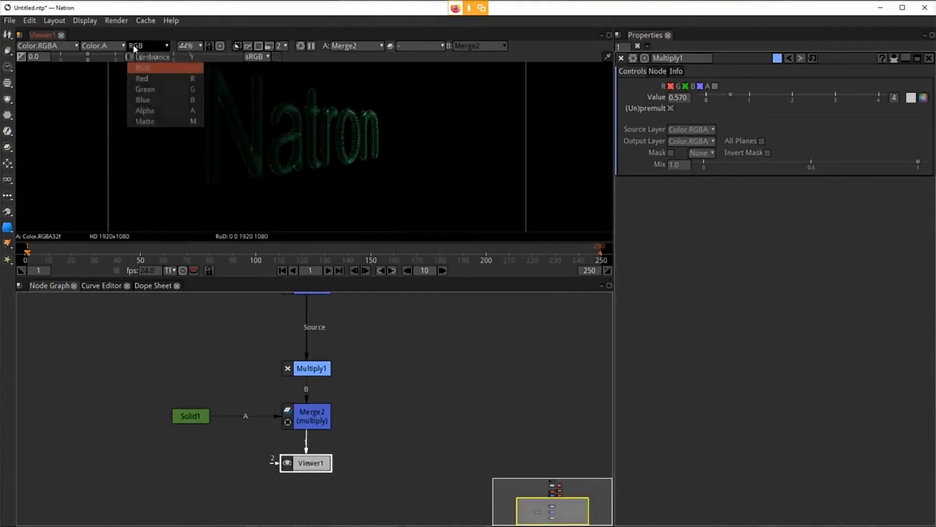
click(145, 68)
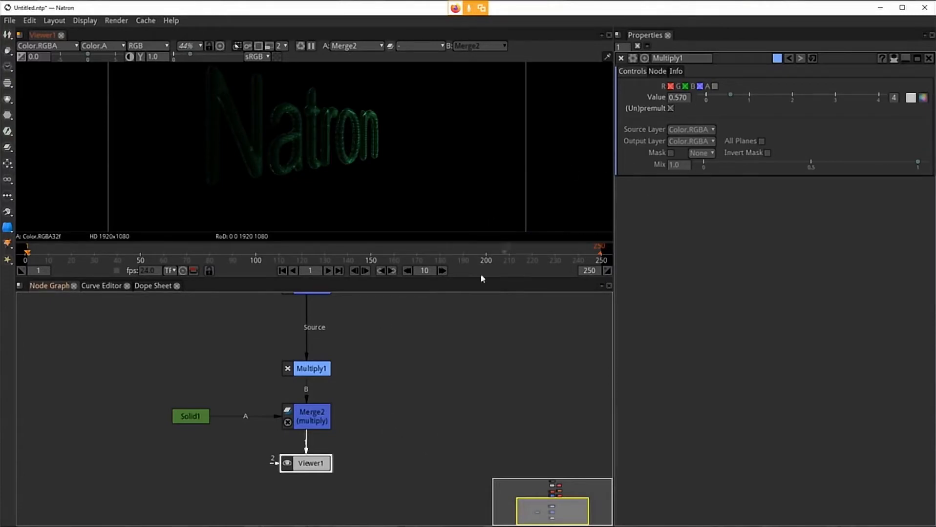
click(141, 45)
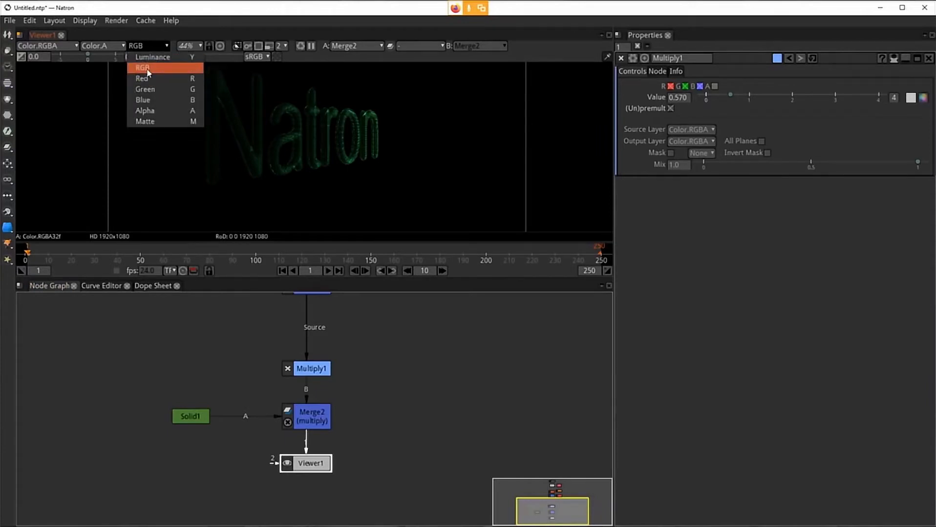
click(146, 111)
click(155, 49)
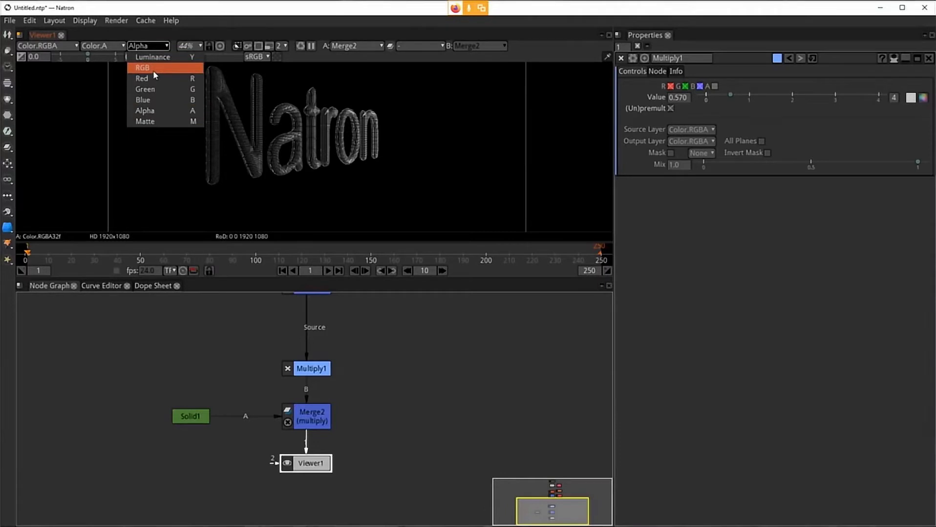
click(153, 75)
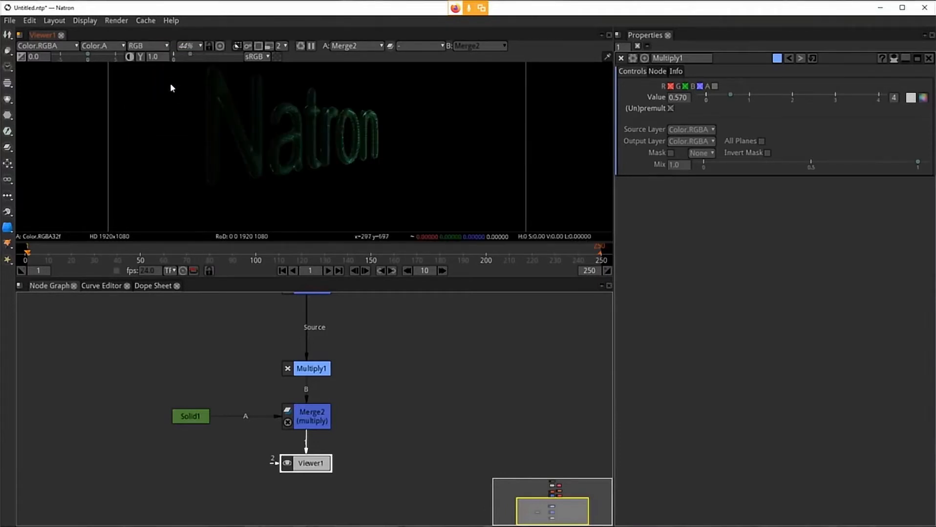
Step: Try Merge2's over operation, then set its operation back to multiply
click(304, 423)
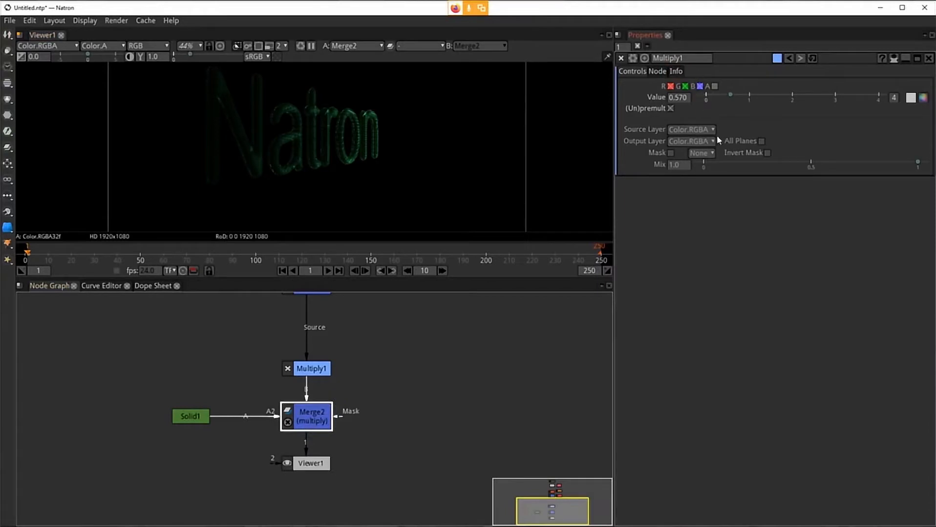
double_click(313, 416)
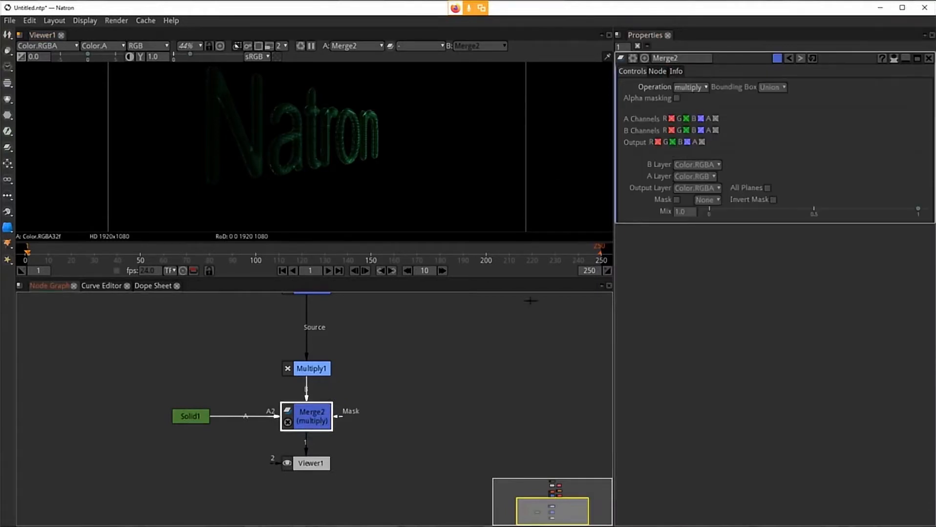
click(689, 87)
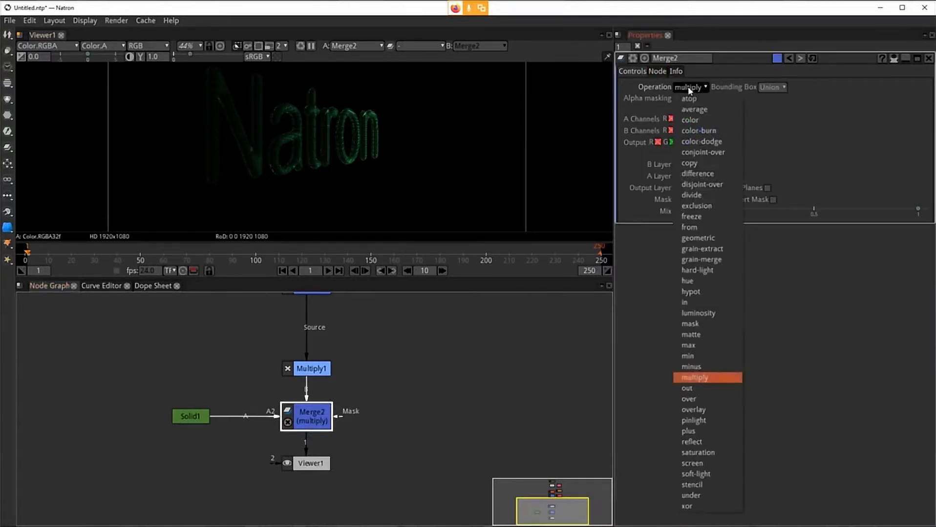
click(721, 400)
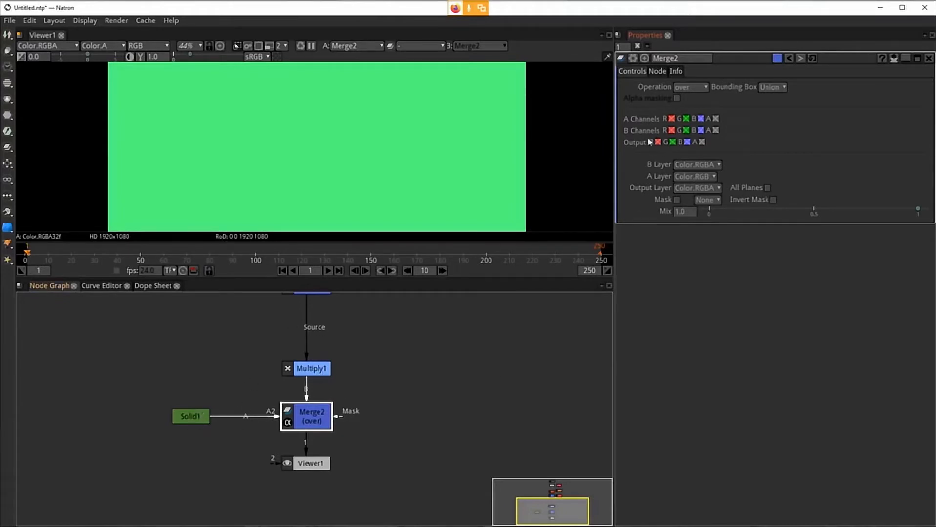
click(697, 88)
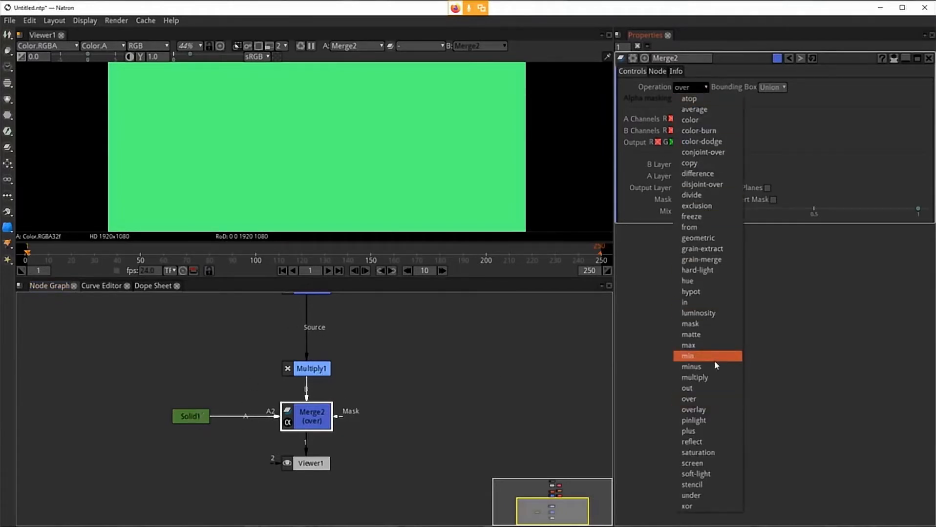
click(711, 379)
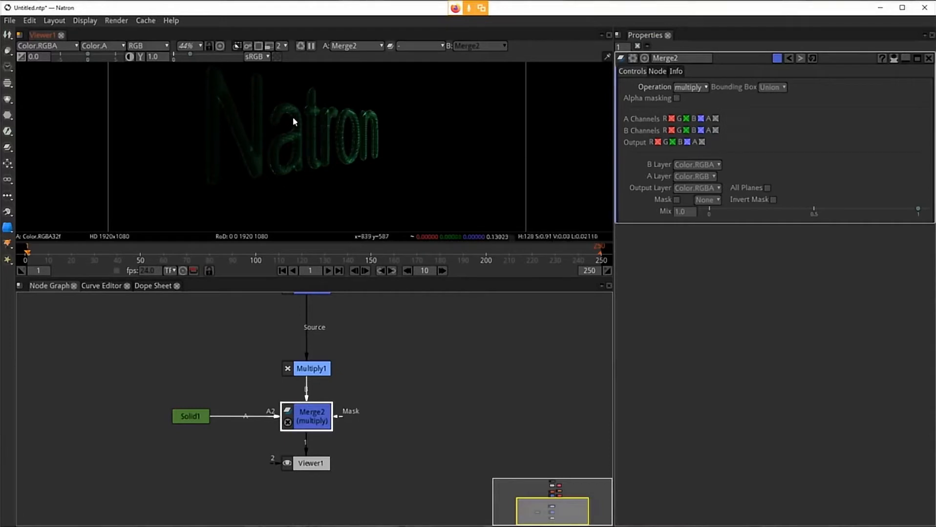
Step: Open the Solid's color picker twice and close it without changing the color
click(184, 416)
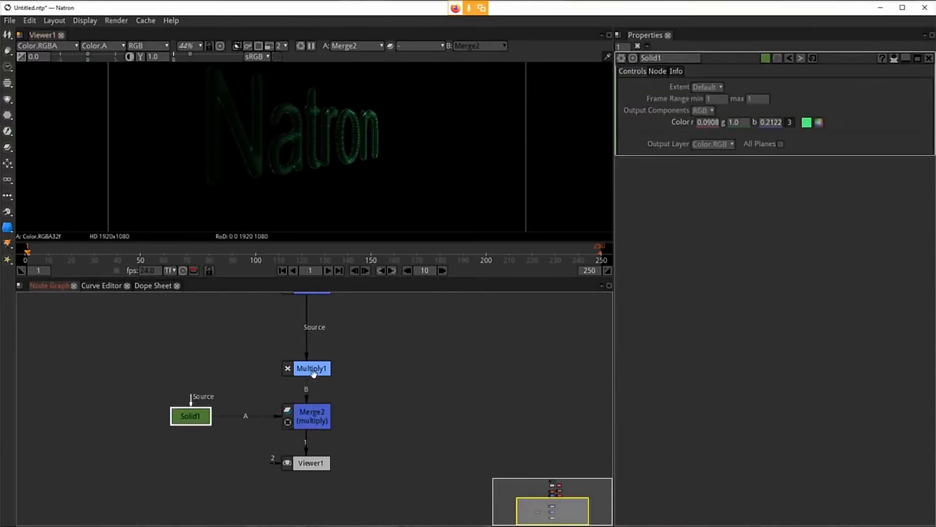
click(817, 122)
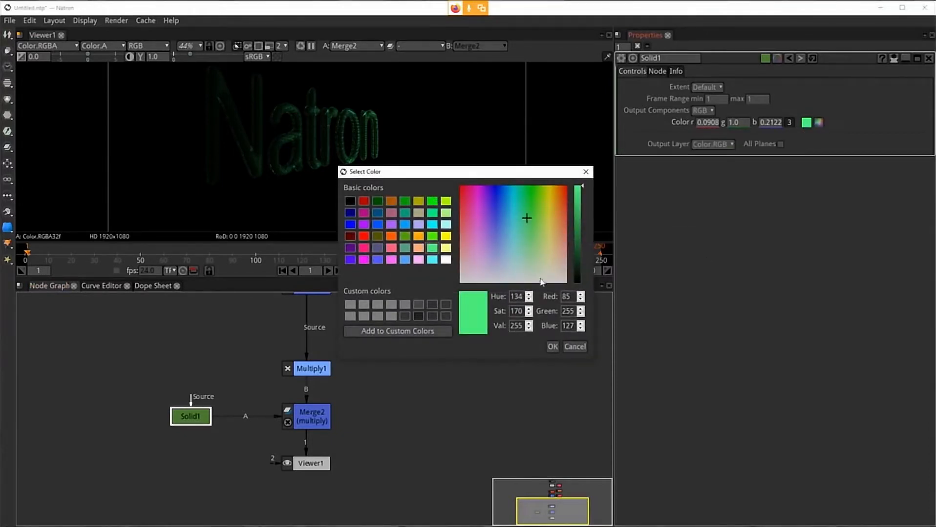
click(553, 347)
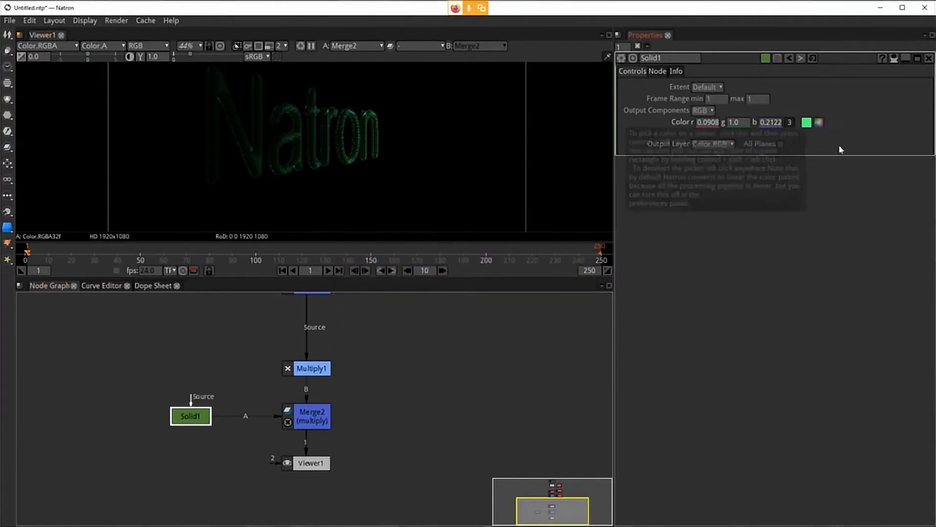
click(818, 122)
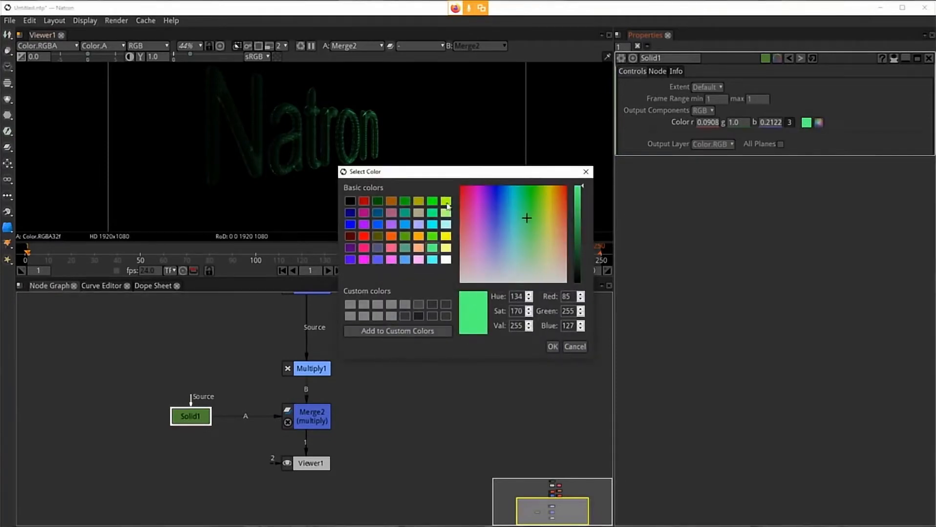
click(553, 347)
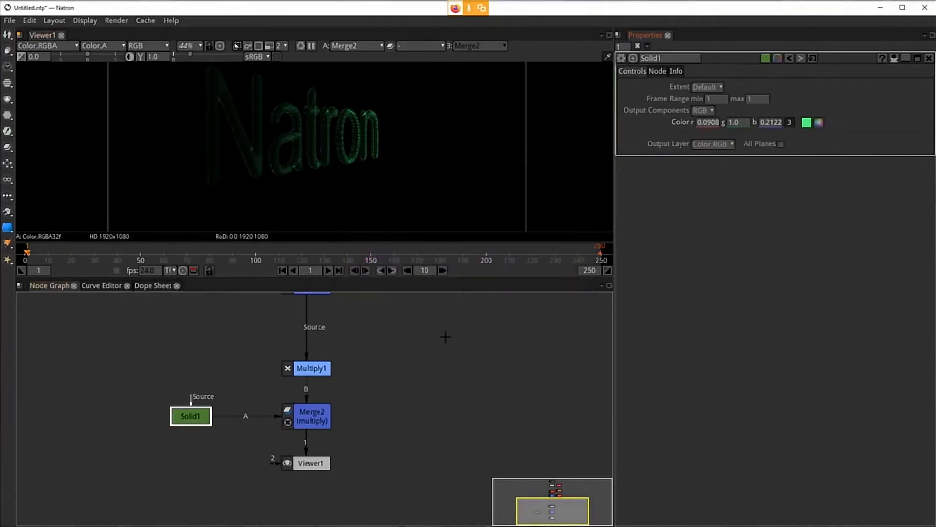
Step: Set the Solid's color to the pure green basic color (r 0, g 1.0, b 0)
click(312, 416)
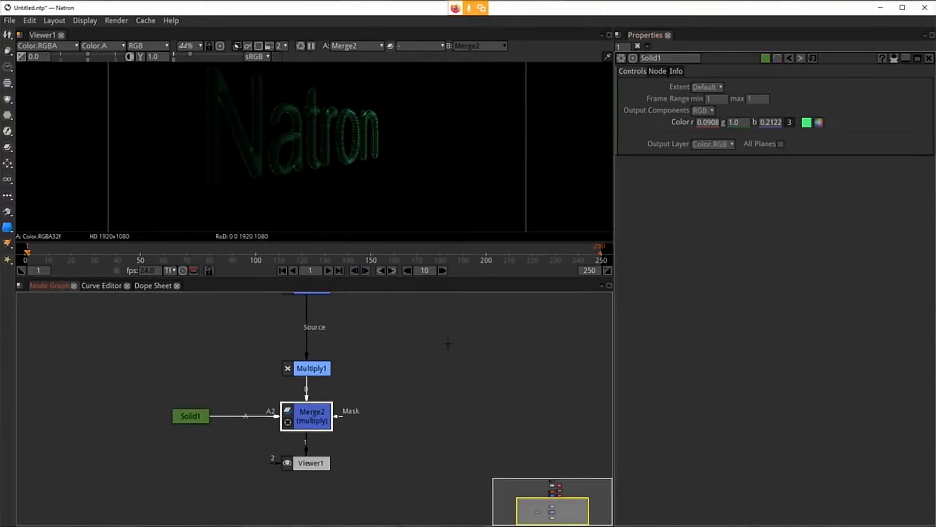
click(818, 122)
click(806, 124)
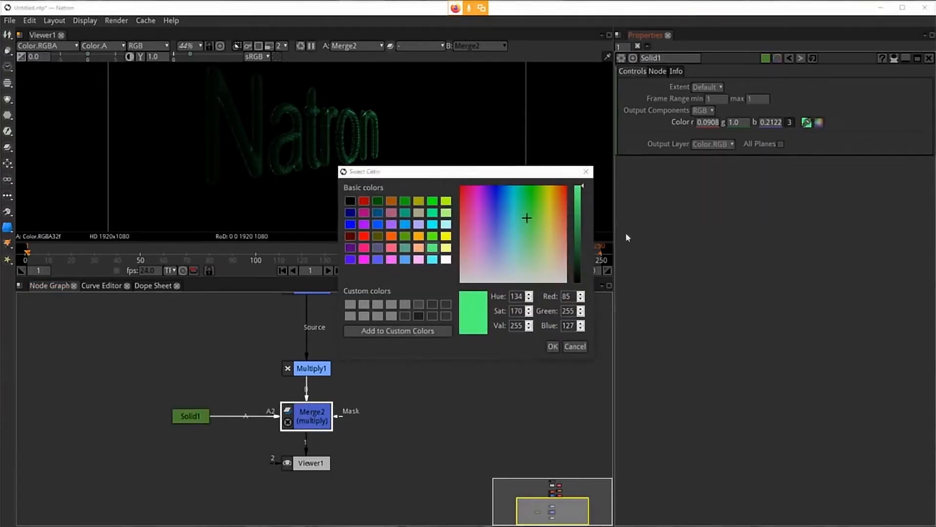
click(431, 201)
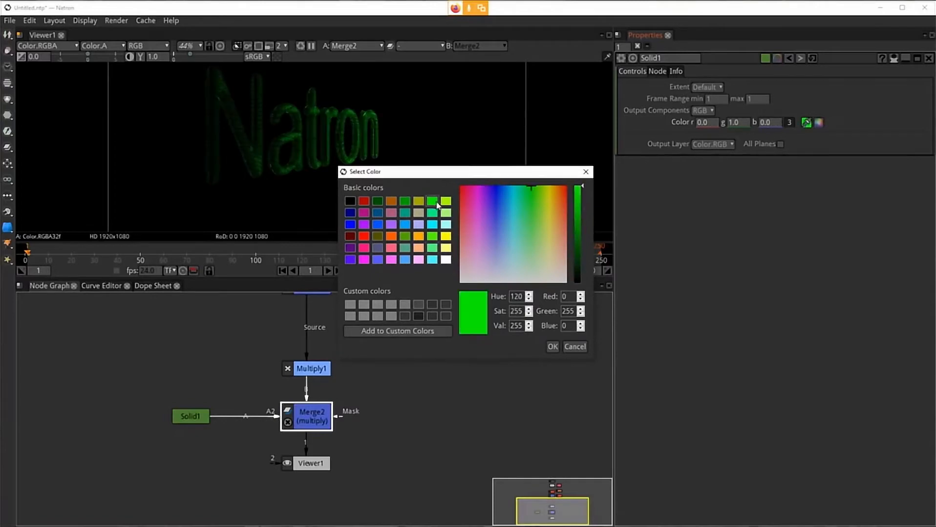
click(552, 347)
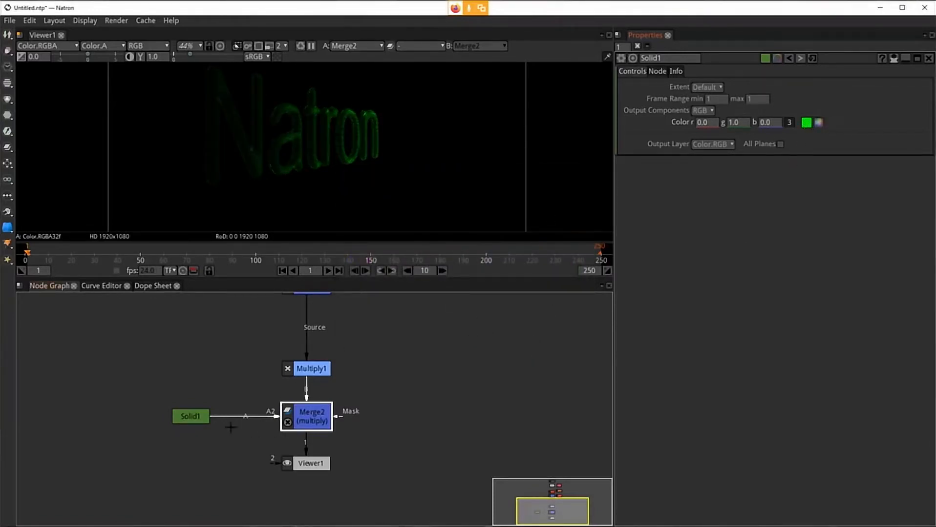
Step: Restore the Solid's light green color (r 0.0908, g 1.0, b 0.2122) in the color picker
click(193, 421)
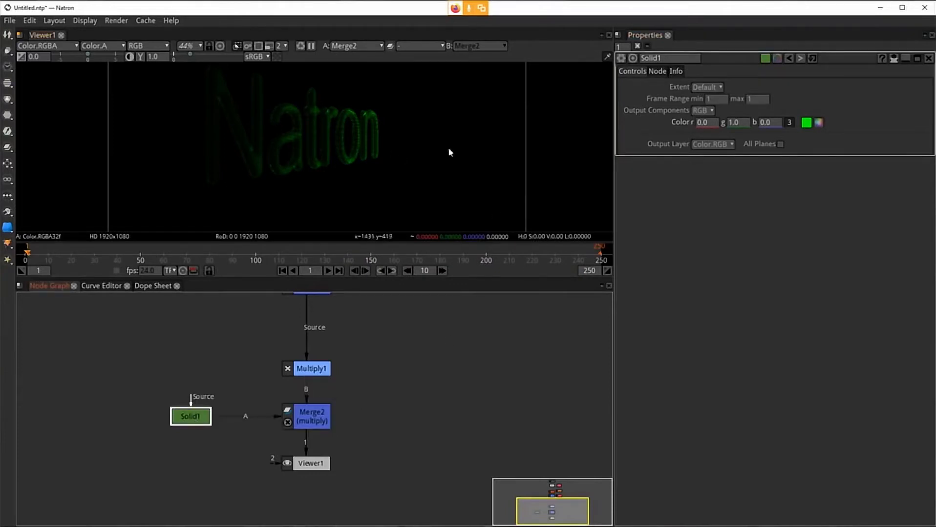
click(818, 123)
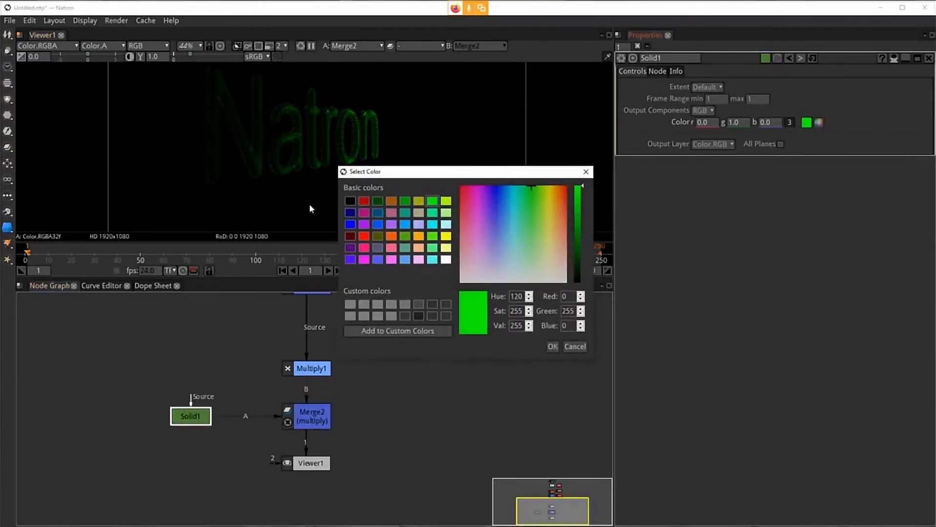
click(432, 249)
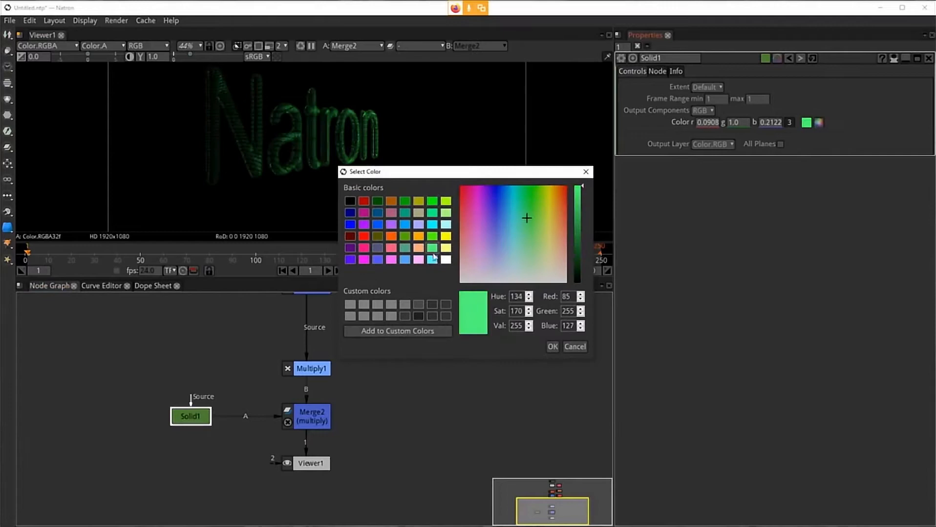
click(552, 347)
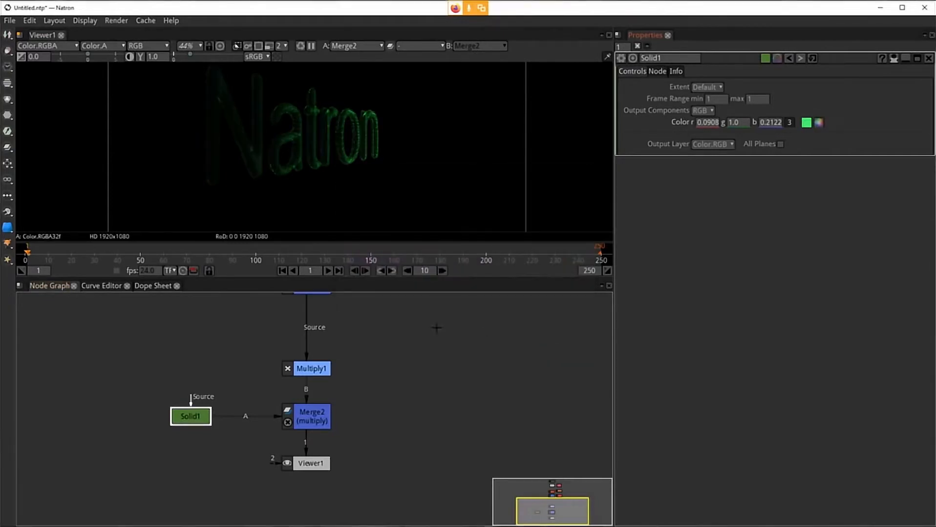
Step: Set the Multiply node's value to 30
click(309, 418)
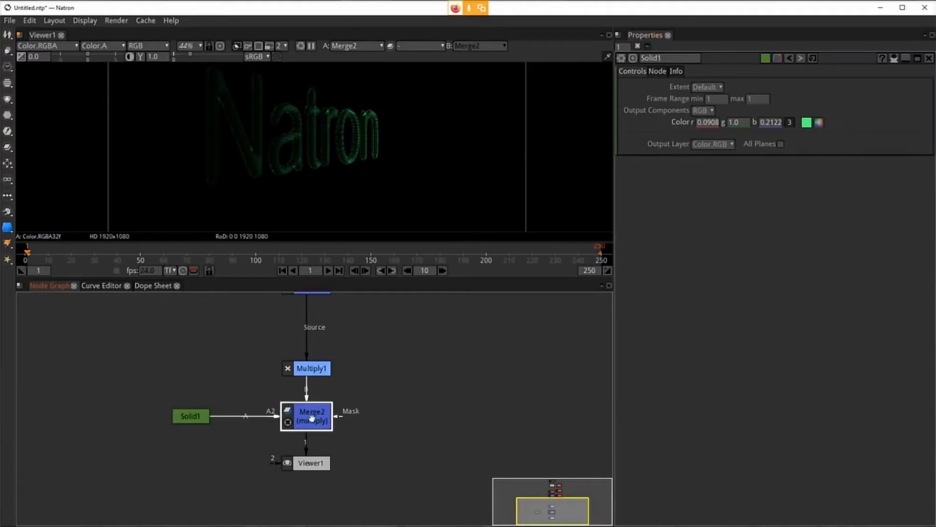
click(308, 370)
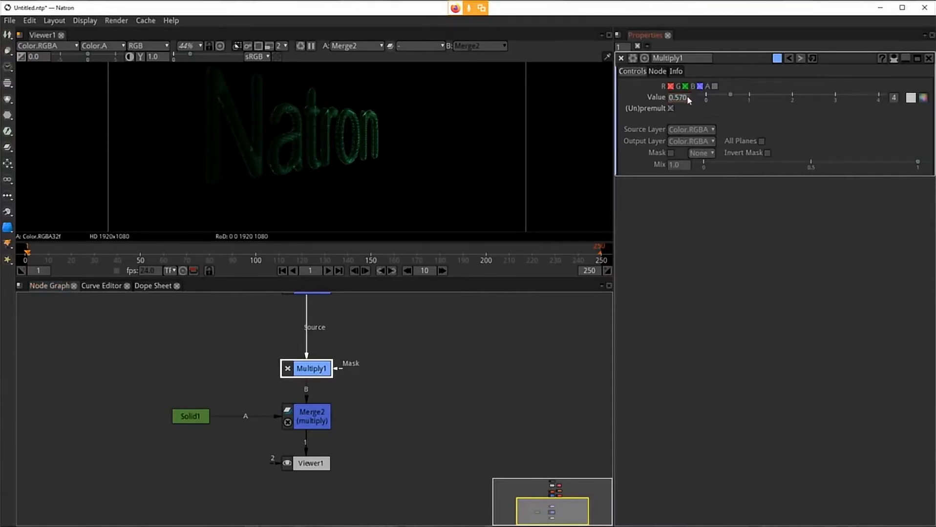
click(685, 96)
text(1)
key(Return)
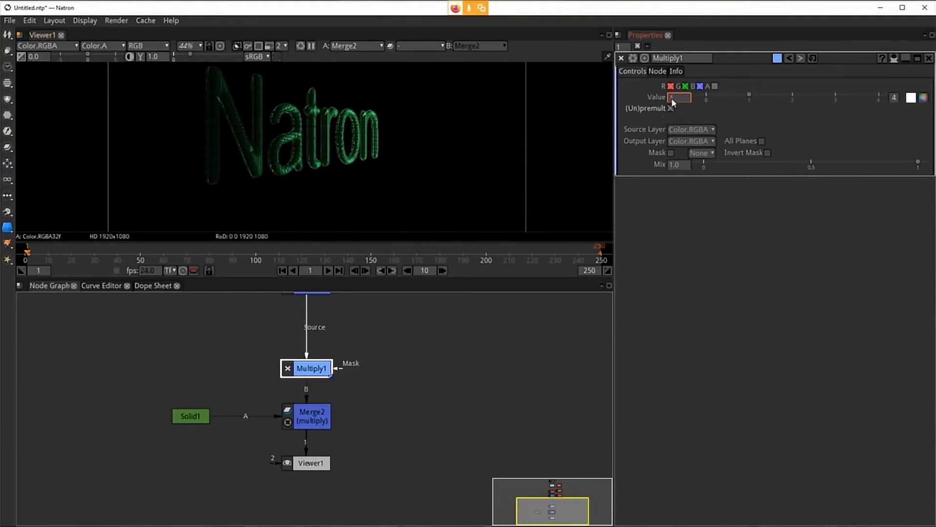
scroll(672, 99, up, 12)
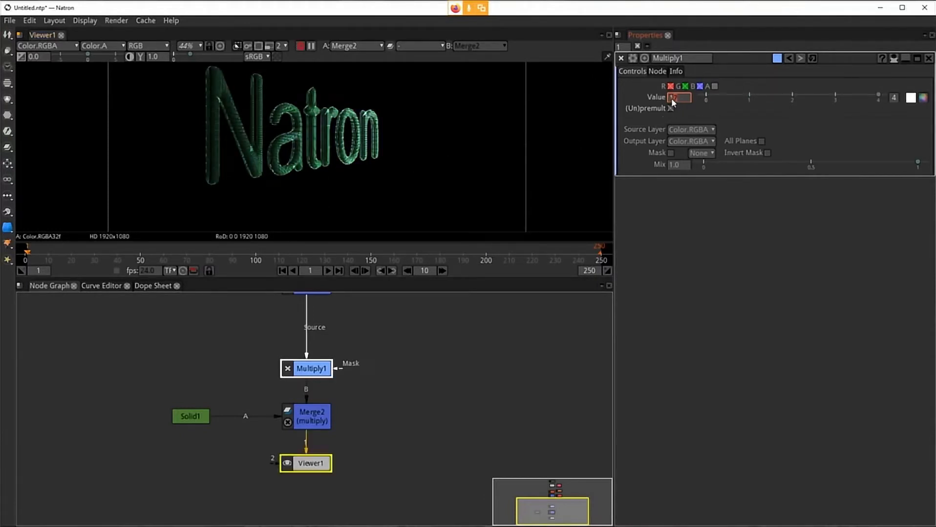
scroll(671, 98, up, 11)
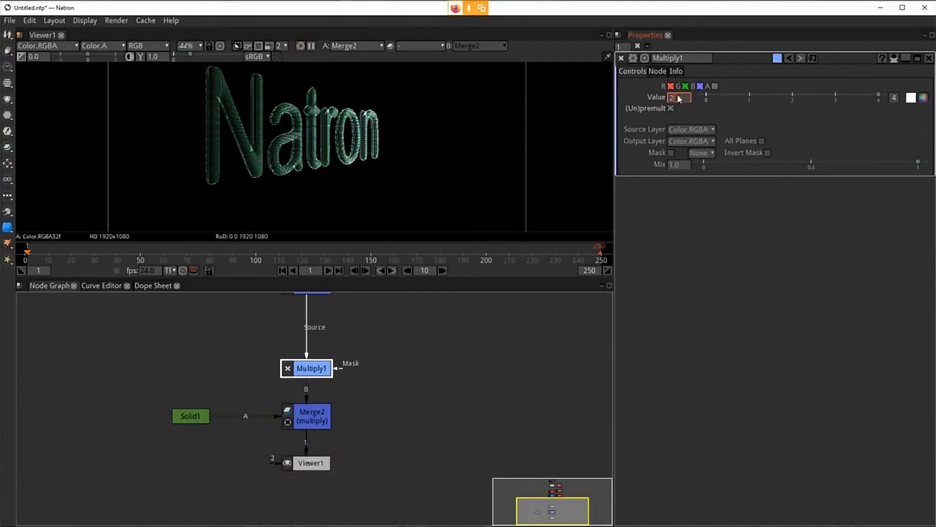
text(30)
key(Return)
Step: Scrub the timeline to frame 56 and inspect the result's alpha channel zoomed in
click(166, 251)
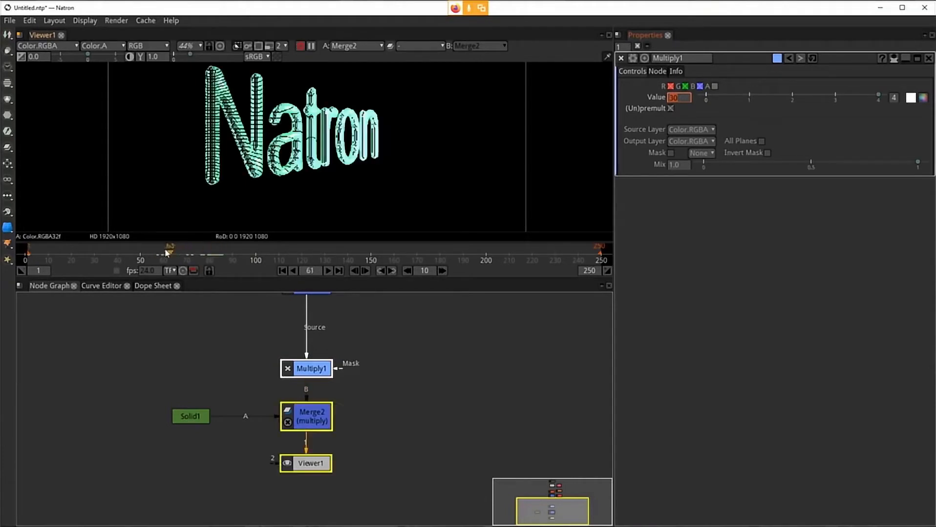
drag(166, 251, 154, 251)
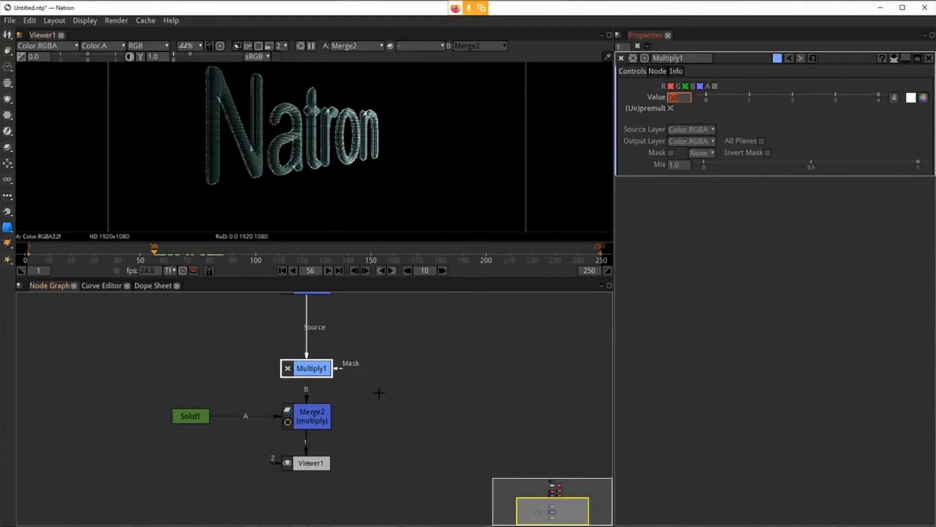
click(334, 157)
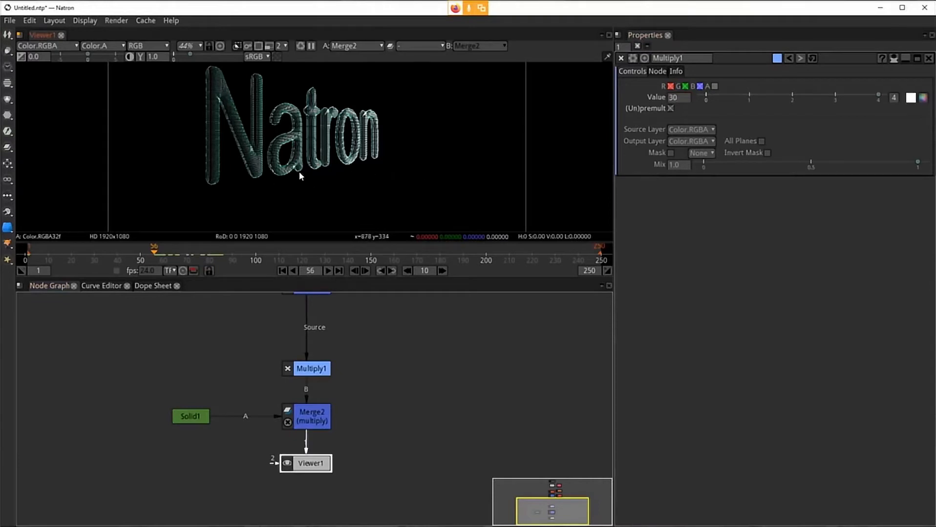
key(a)
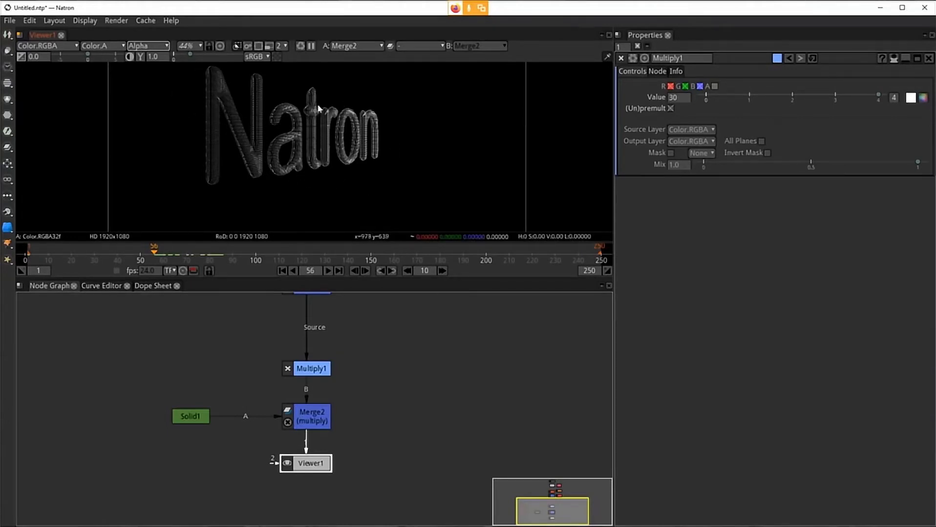
scroll(232, 130, up, 5)
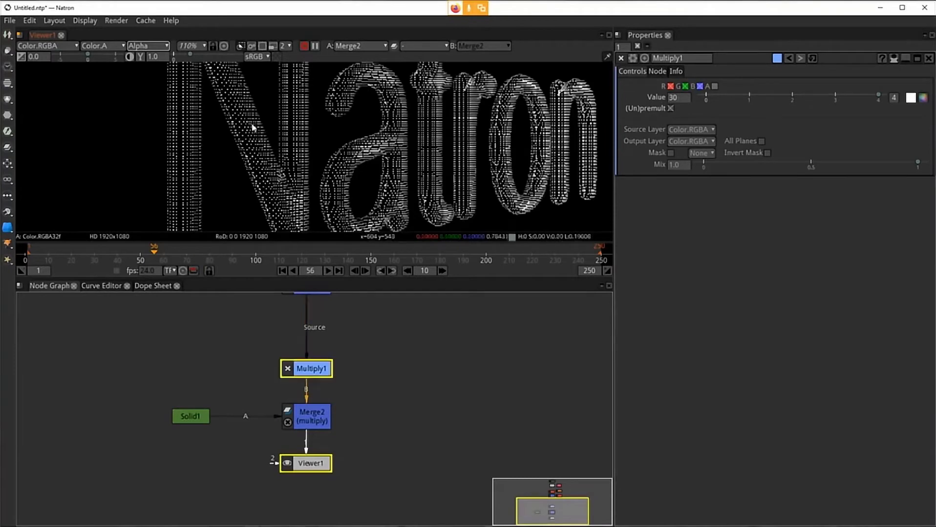
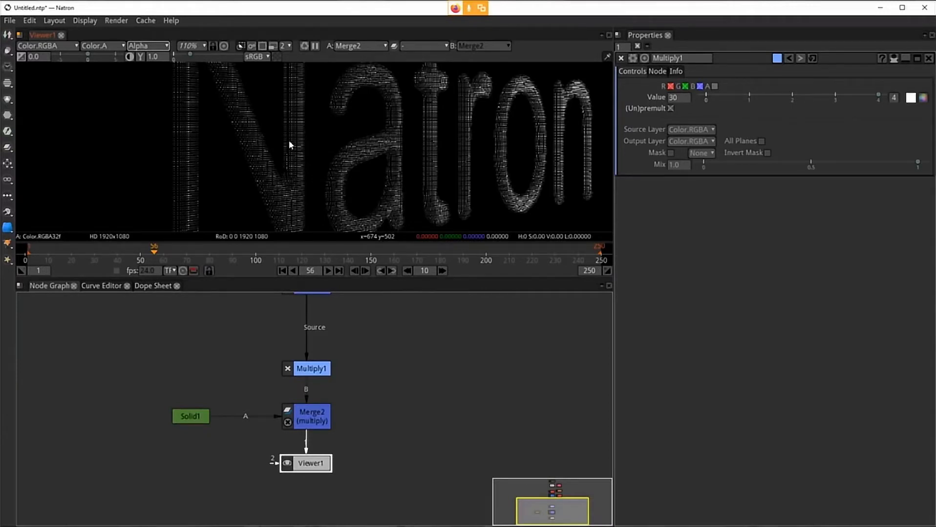
Step: Switch the viewer display from the alpha channel back to RGB with the Multiply node selected
scroll(307, 149, down, 5)
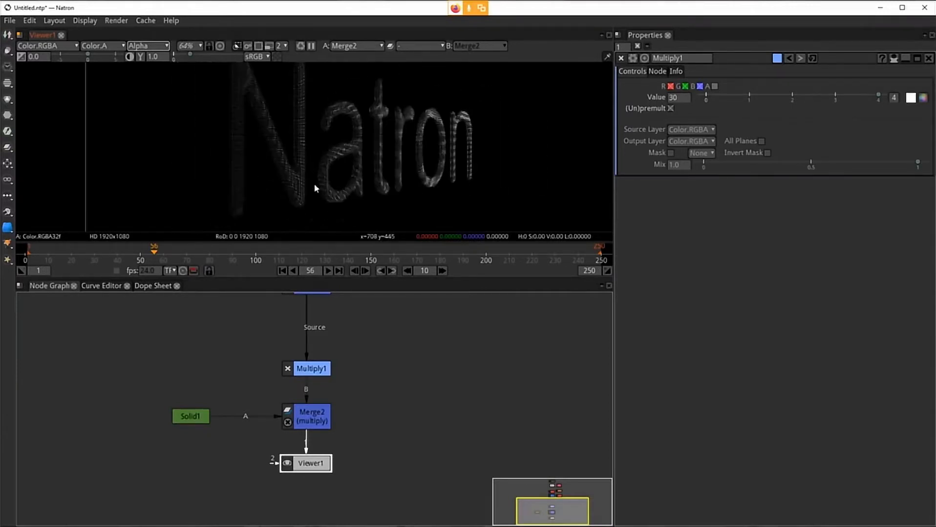
click(309, 369)
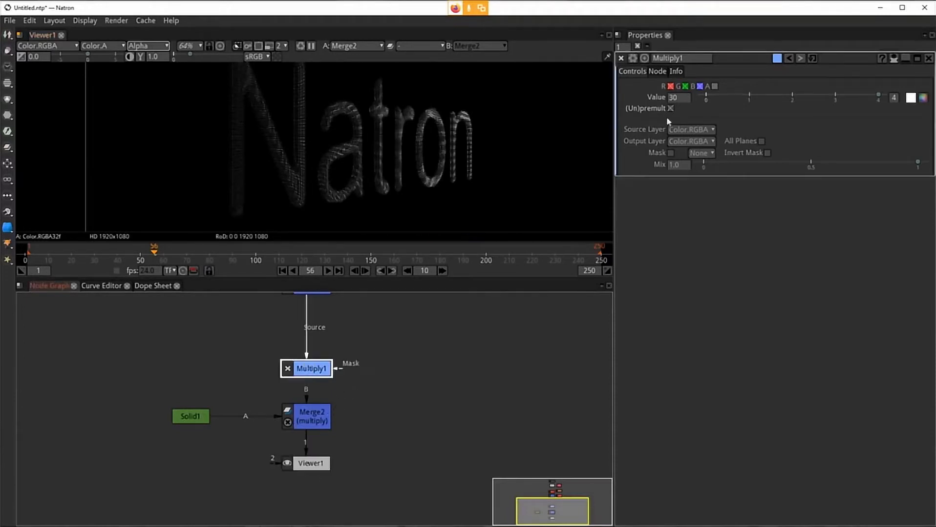
click(677, 99)
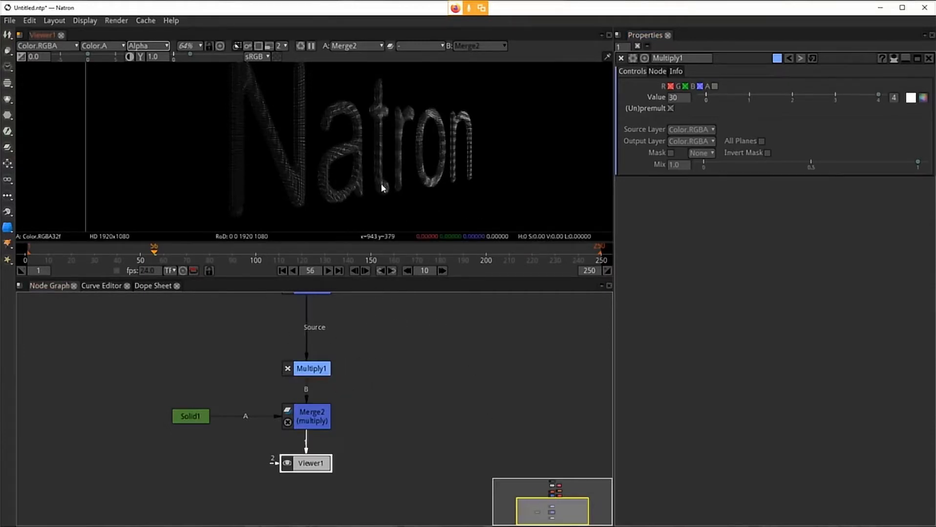
key(a)
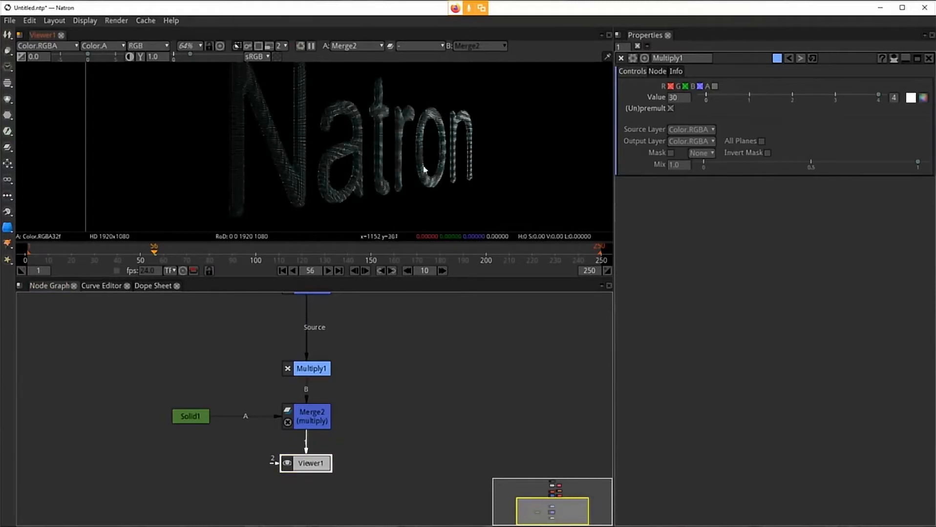
Step: Set the Multiply node's value to 1 and fit the result in the viewer
click(684, 99)
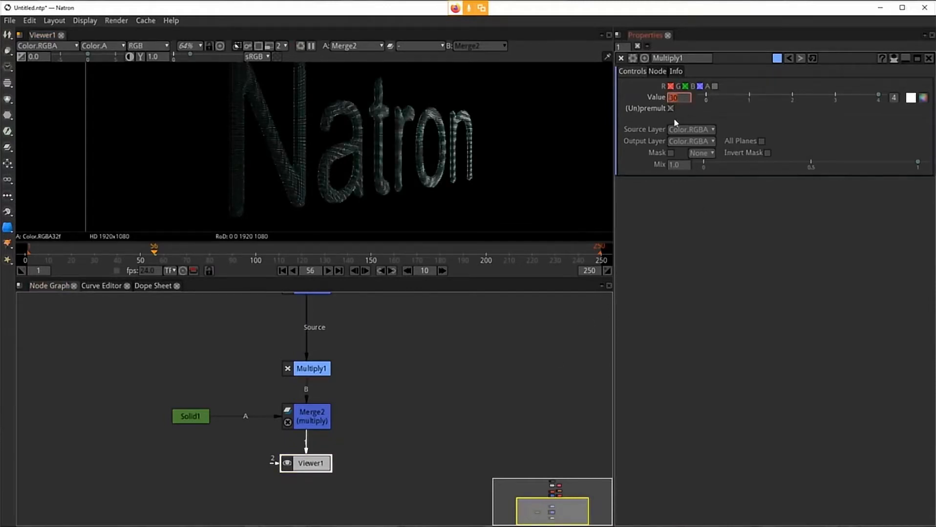
text(1)
key(Return)
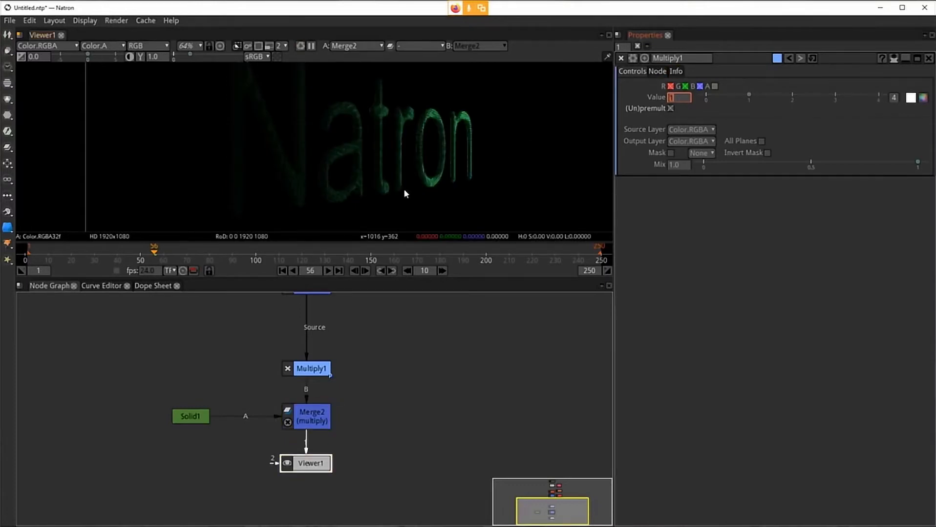
click(403, 188)
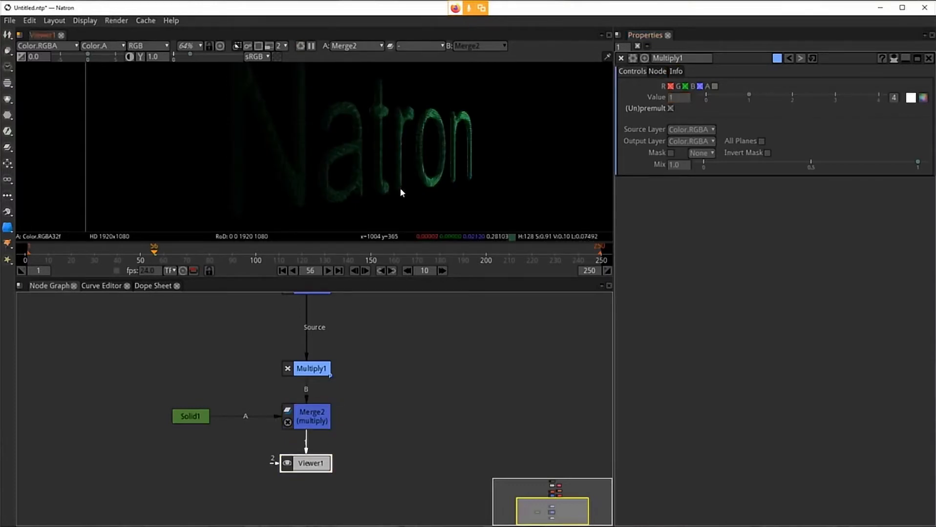
key(f)
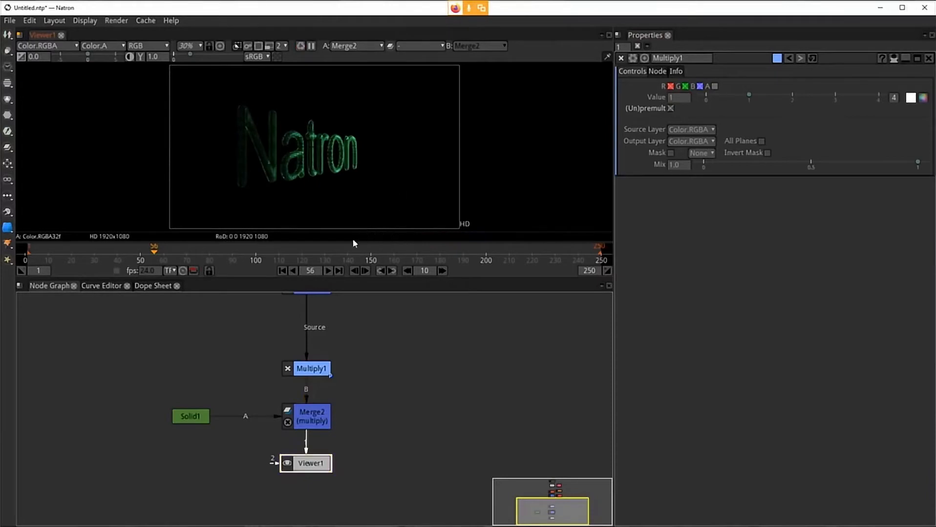
Step: Rearrange the Solid, Merge and Viewer nodes to open space below the Merge node
drag(306, 410, 306, 400)
drag(203, 419, 222, 408)
drag(323, 458, 318, 490)
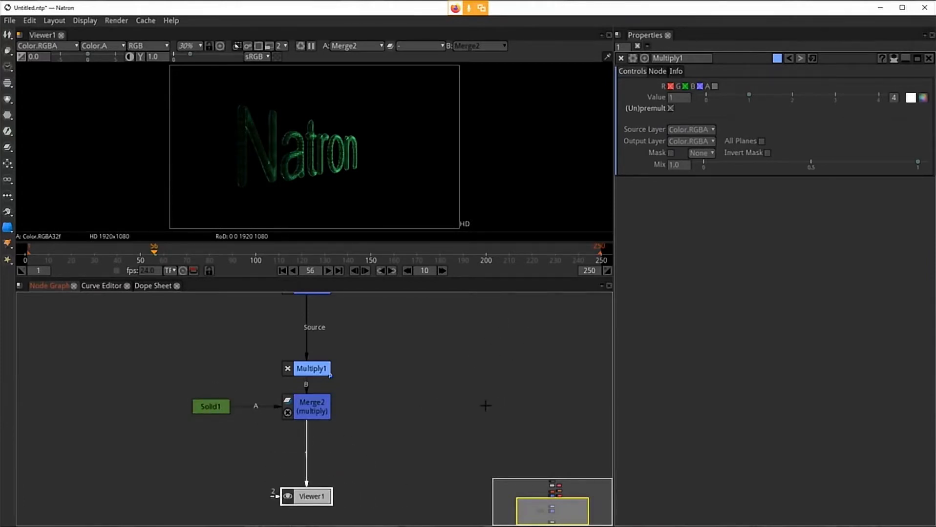
drag(485, 403, 478, 335)
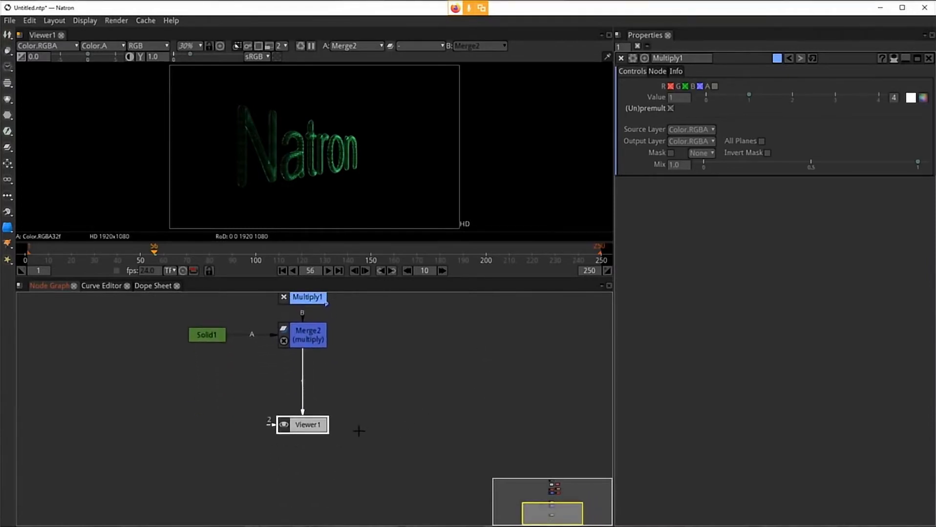
drag(302, 427, 302, 465)
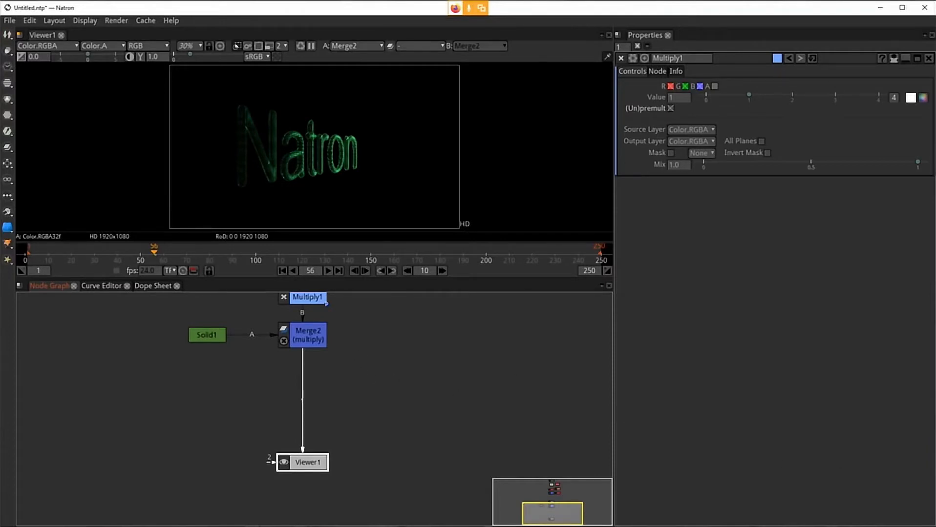
Step: Insert a Community GLSL Effect EWA_GL node directly after the Merge node
click(322, 340)
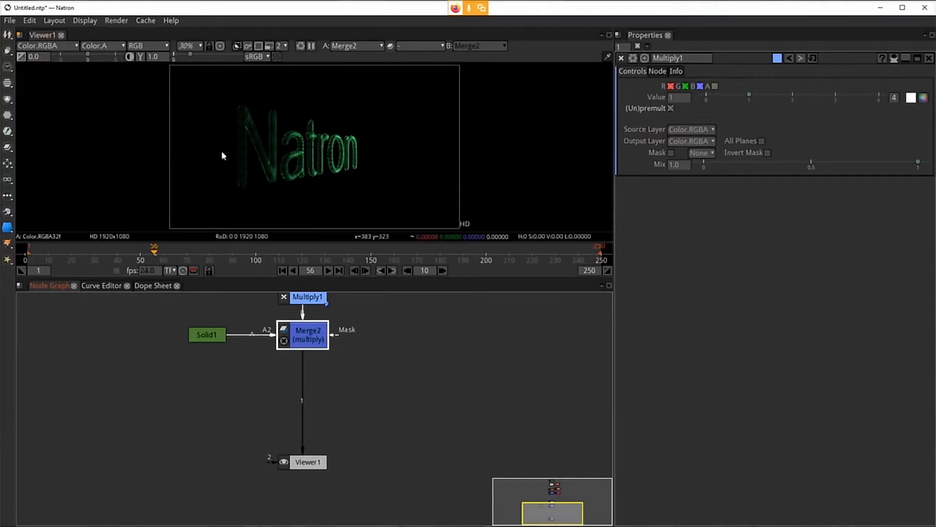
scroll(258, 151, up, 5)
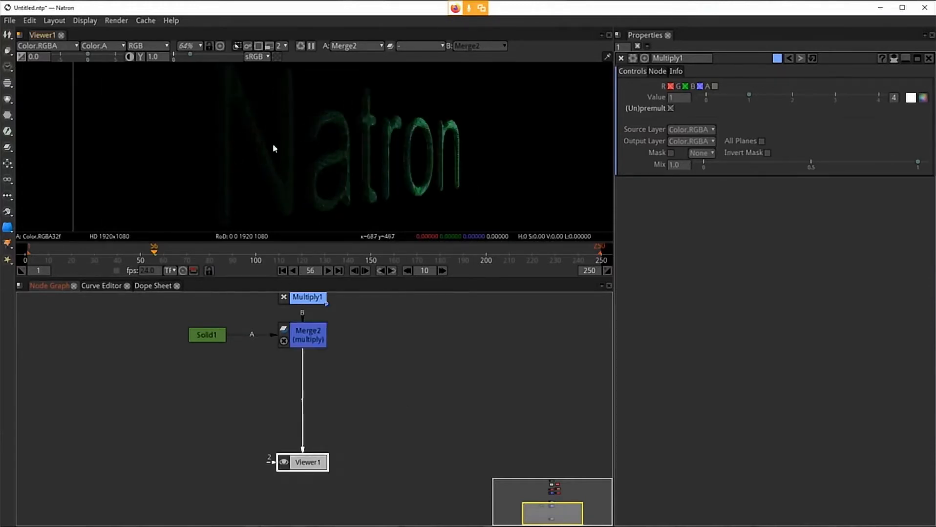
scroll(234, 131, up, 10)
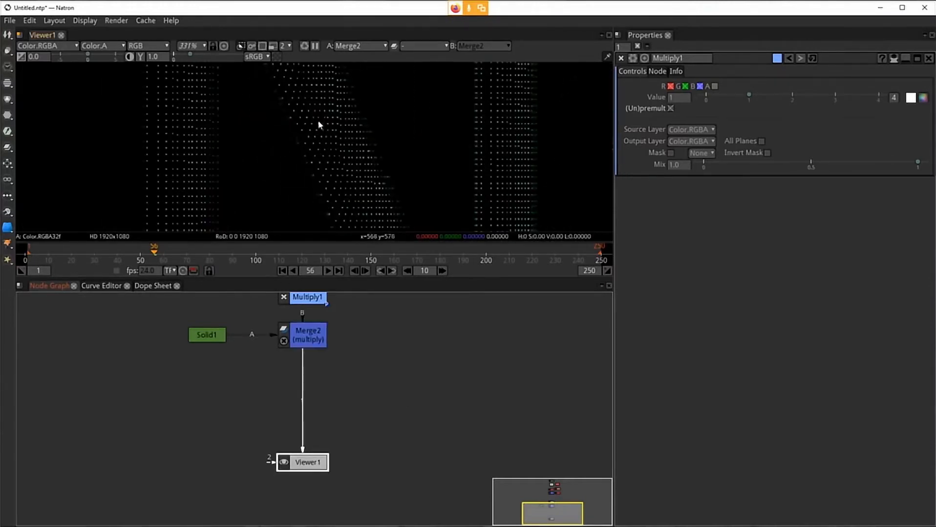
scroll(208, 148, up, 4)
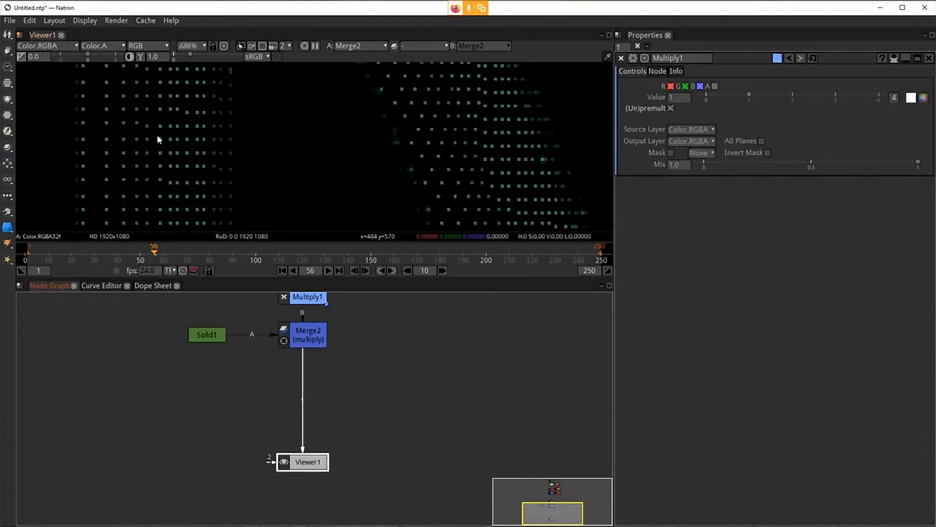
click(321, 348)
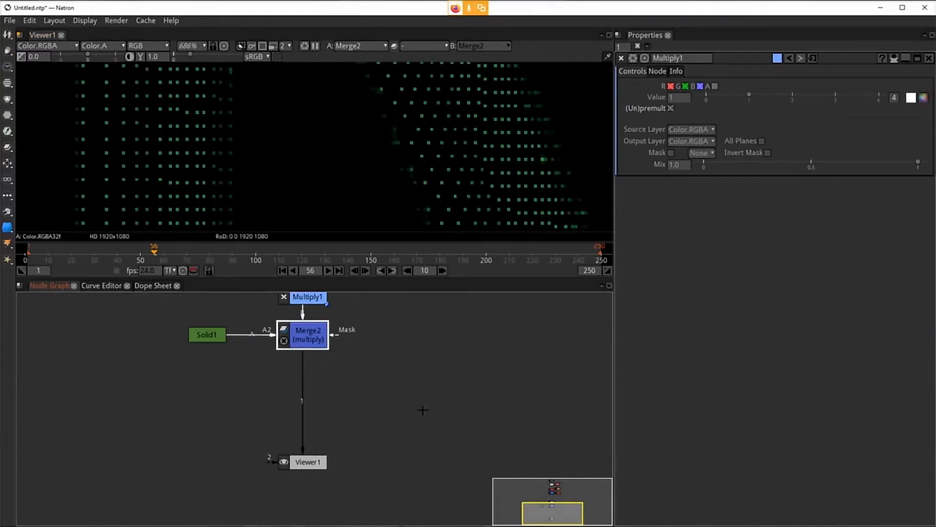
right_click(381, 395)
mouse_move(463, 355)
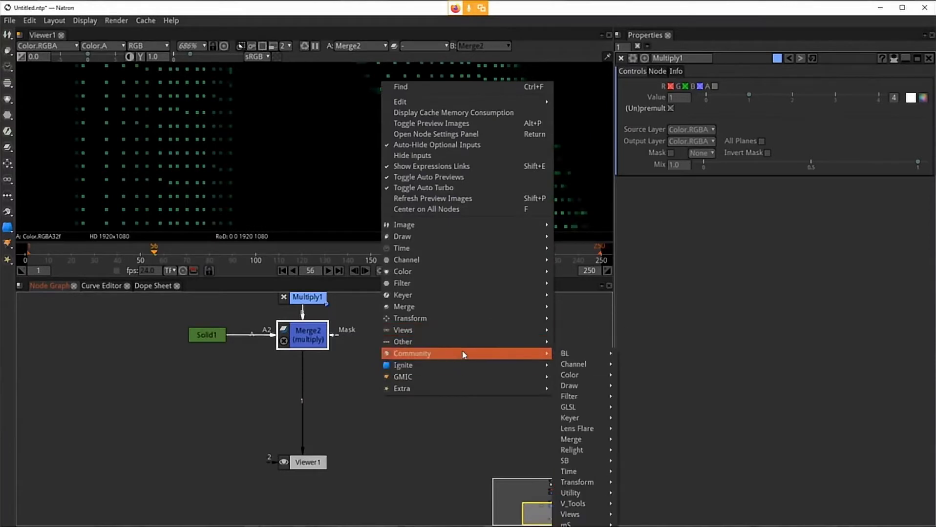
mouse_move(594, 408)
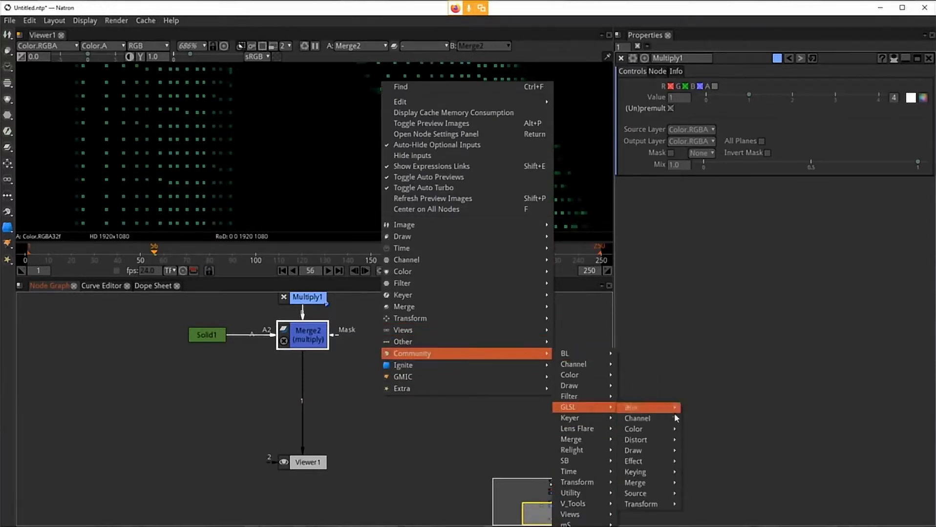
mouse_move(656, 452)
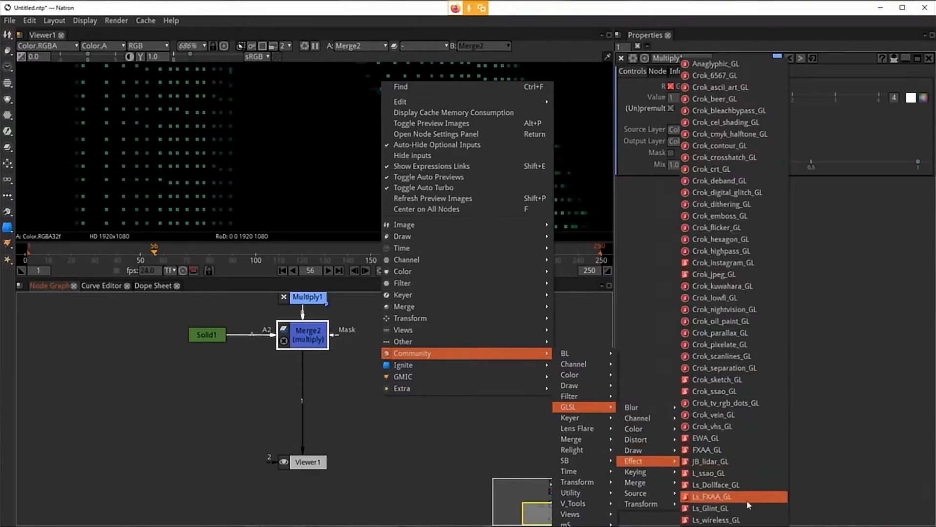
click(740, 438)
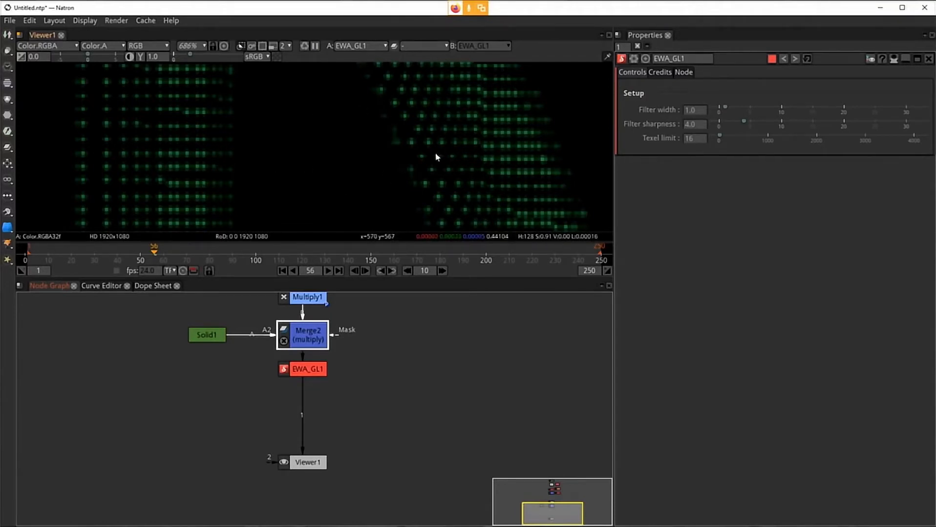
Step: Set the Multiply node's value to 10
drag(471, 148, 399, 165)
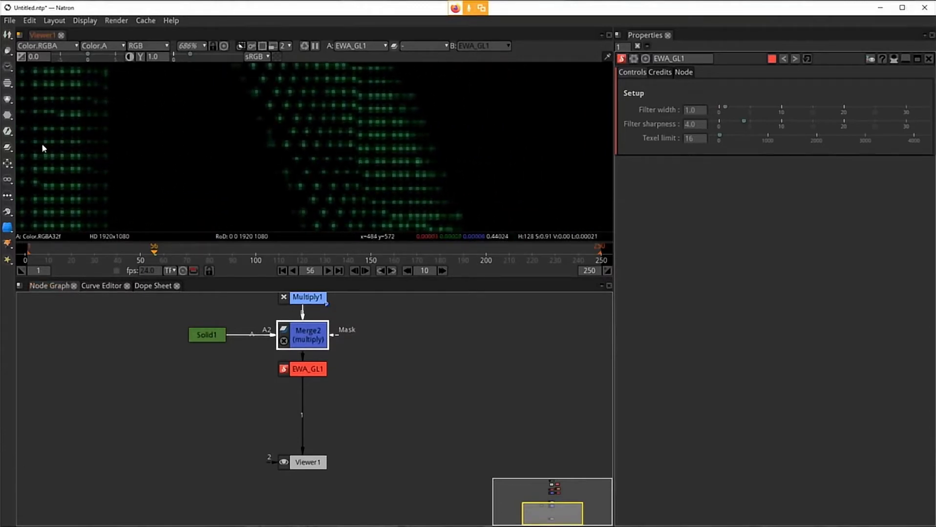
drag(286, 112, 273, 220)
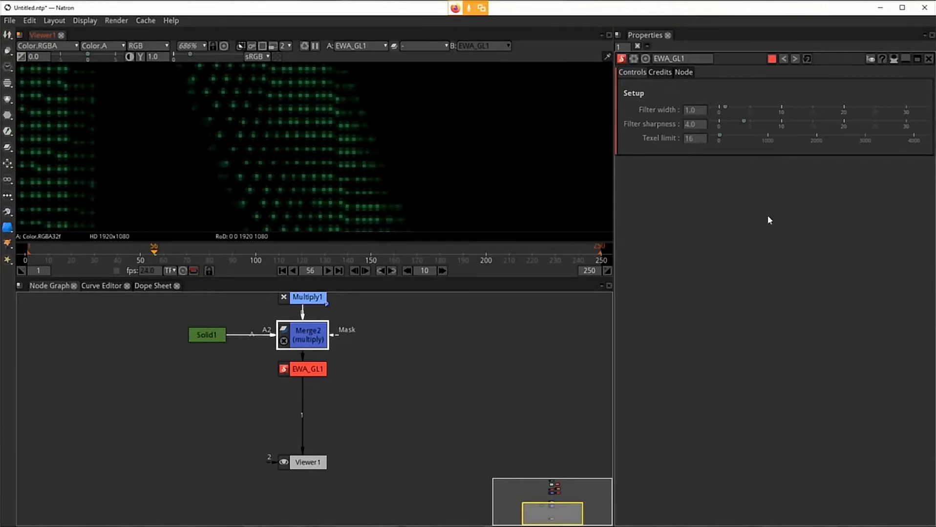
double_click(309, 338)
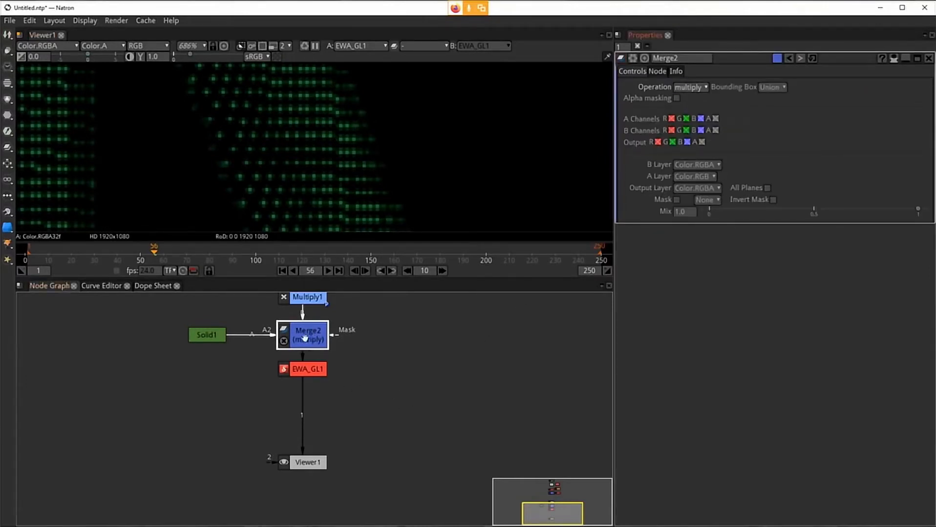
double_click(307, 297)
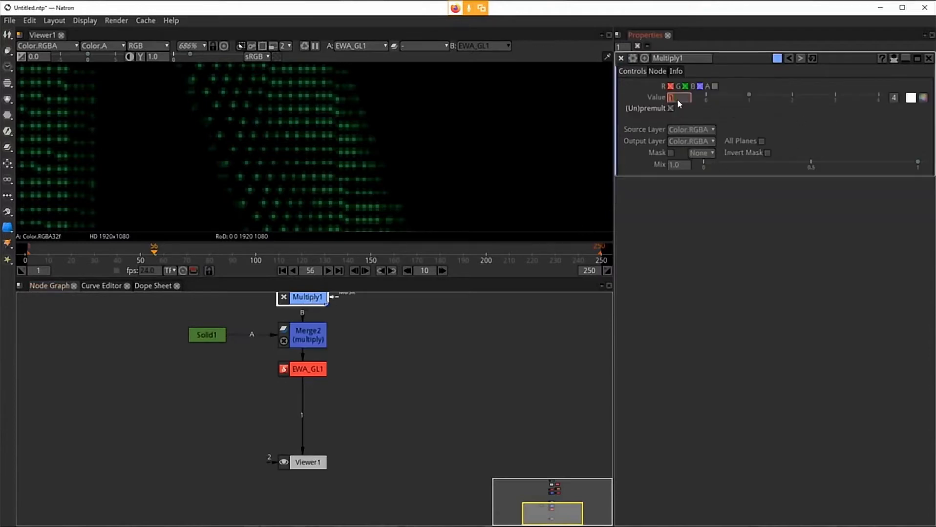
text(4)
key(Return)
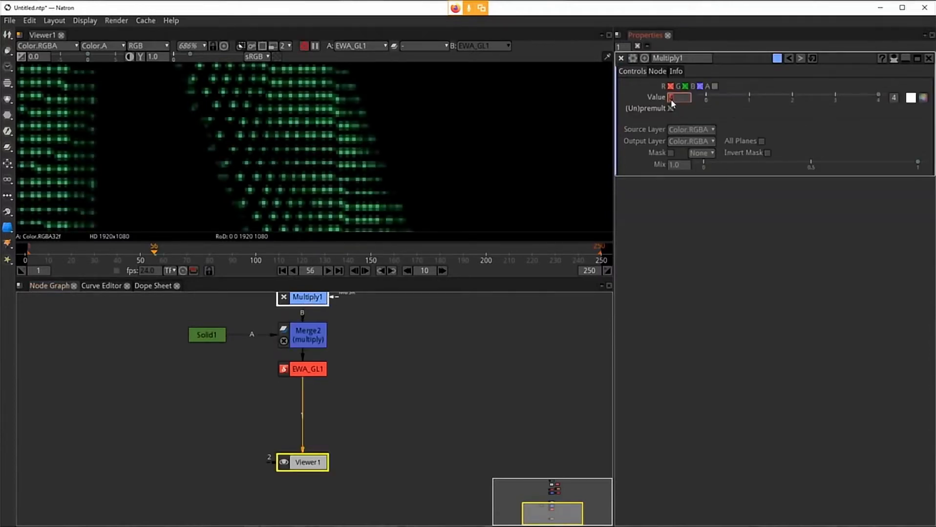
scroll(670, 99, up, 3)
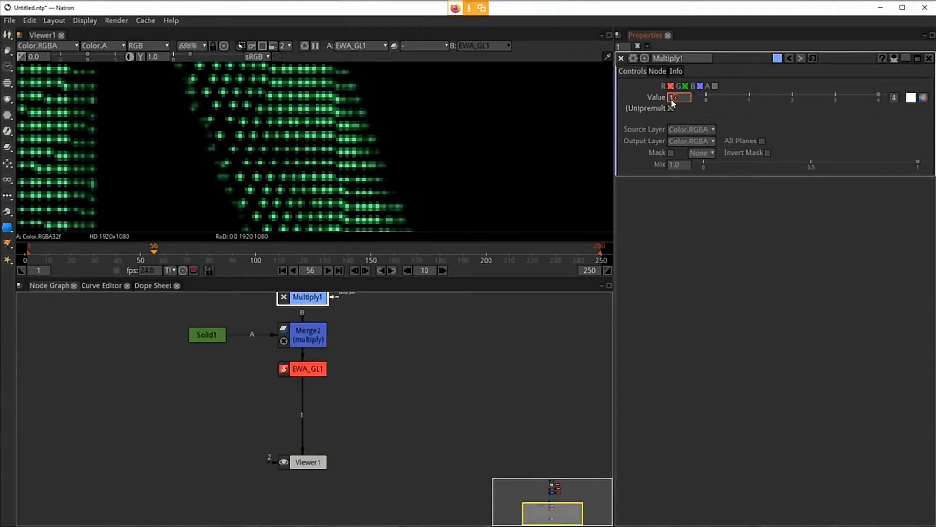
drag(146, 71, 309, 92)
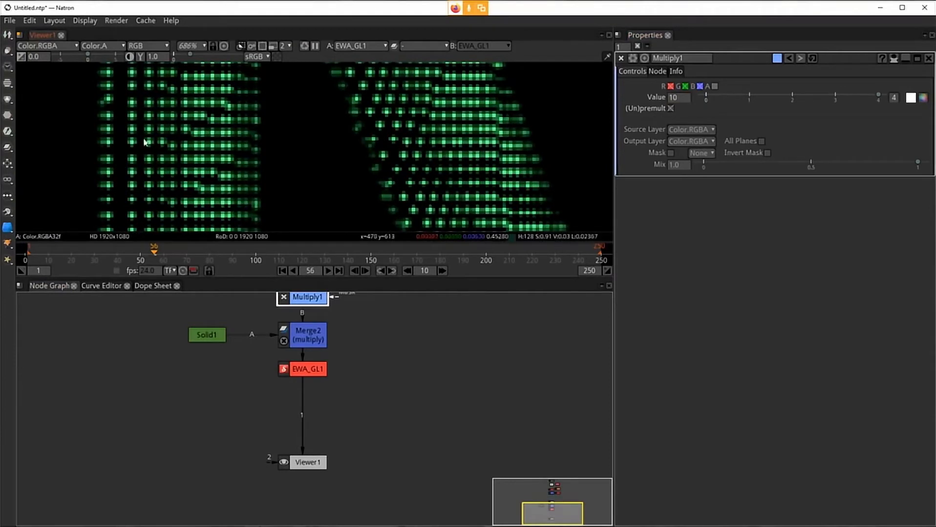
Step: Compare the Merge node's output with the EWA_GL node's output in the viewer
click(305, 338)
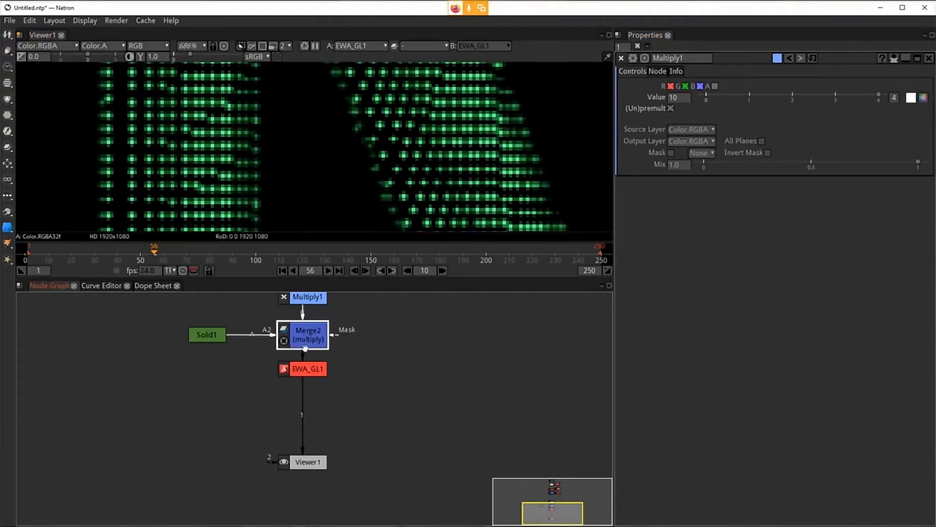
key(1)
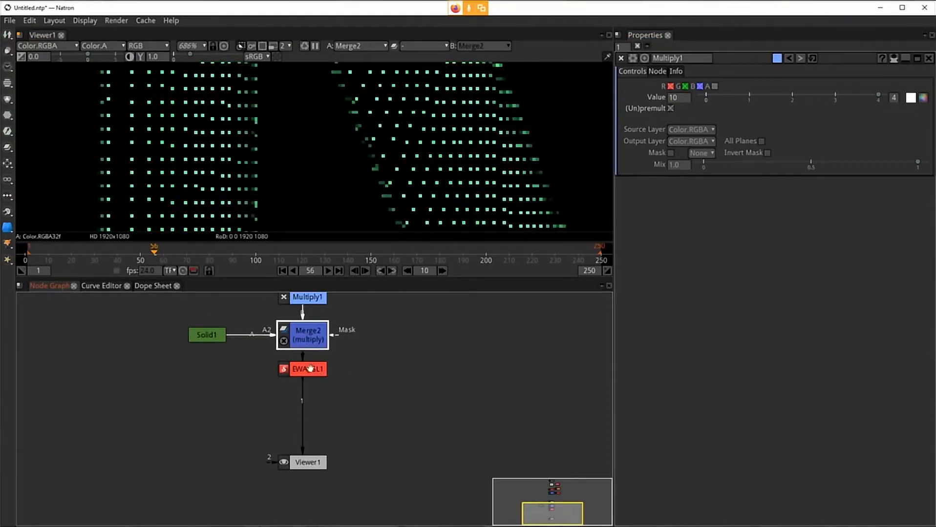
click(309, 369)
key(1)
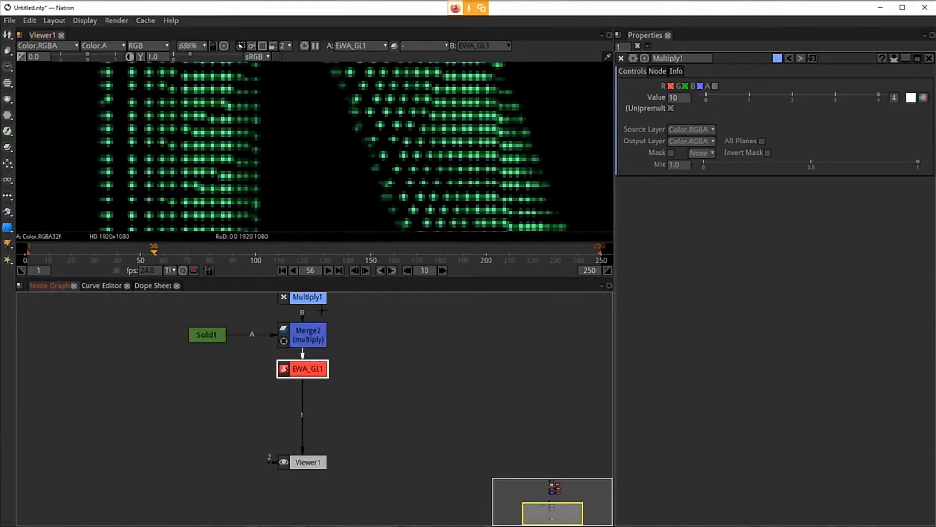
click(309, 337)
key(1)
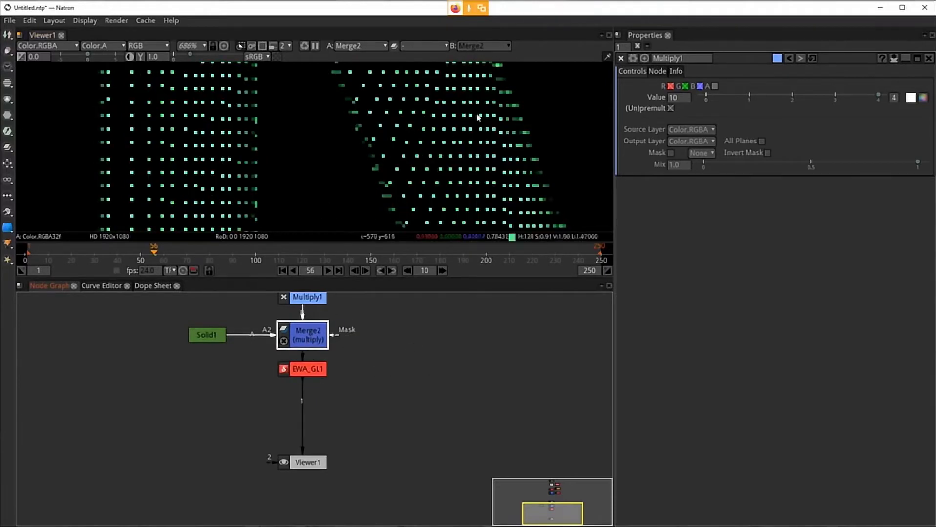
Step: Set the Multiply node's value to 30
scroll(396, 168, up, 8)
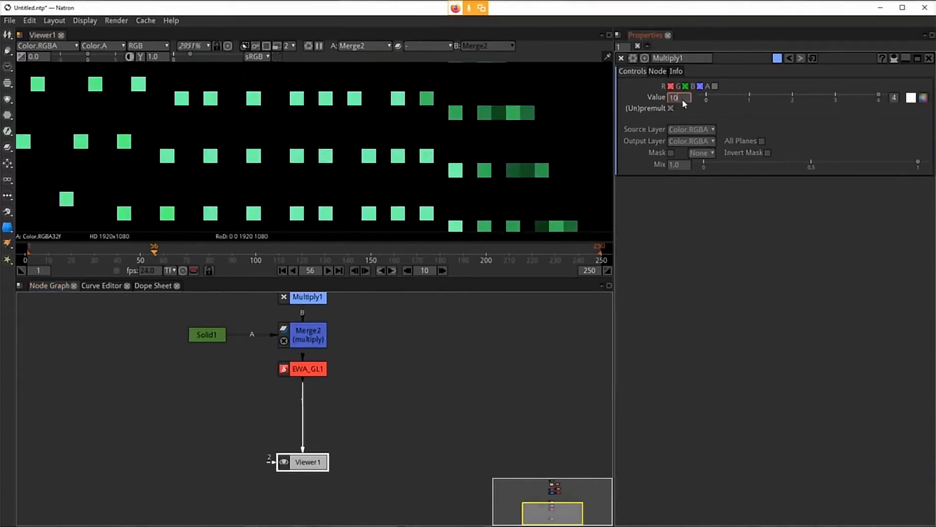
text(30)
key(Return)
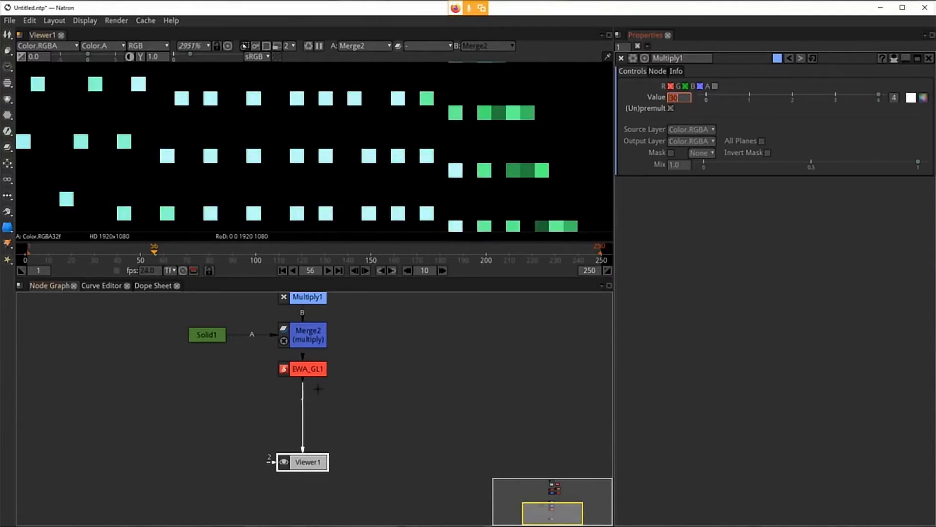
Step: Move the Viewer node off to the side and select the EWA_GL node
drag(302, 462, 434, 429)
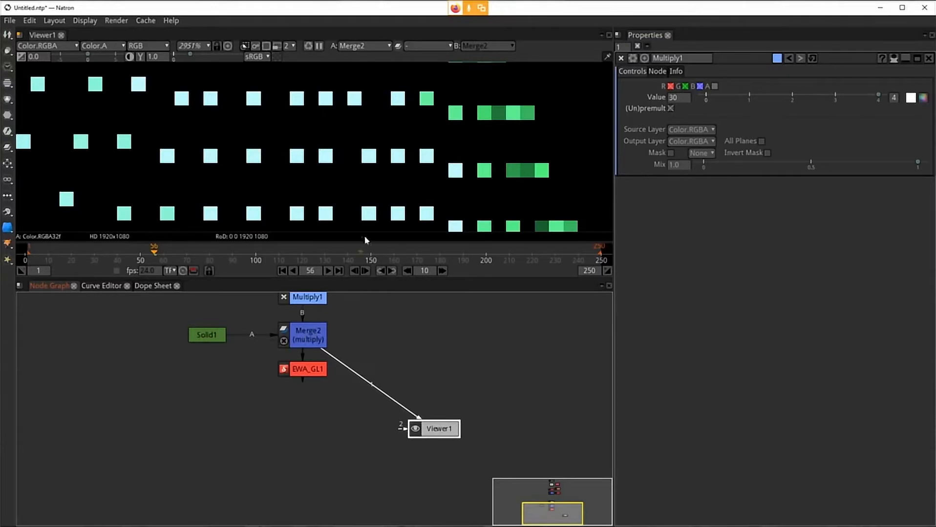
click(313, 374)
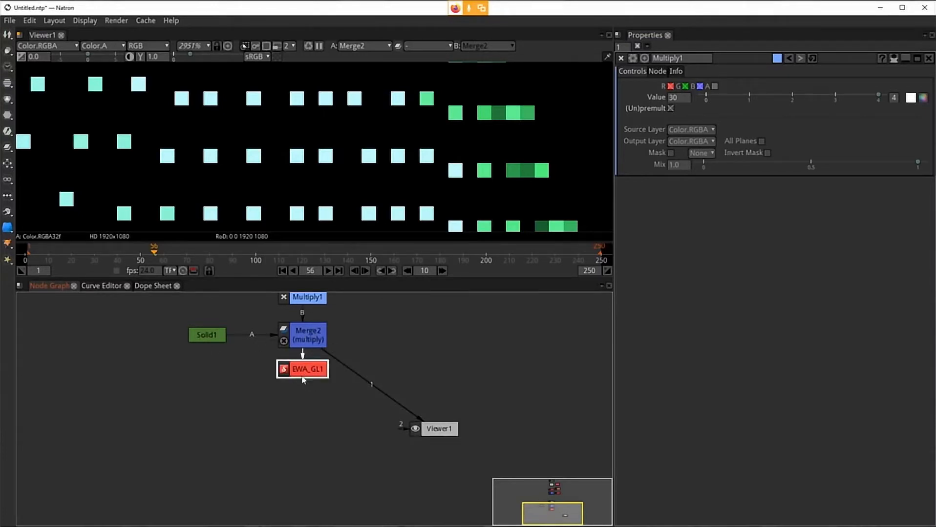
Step: Compare the EWA_GL node's output with the Merge2 output in the viewer, fitting the whole text into view
key(1)
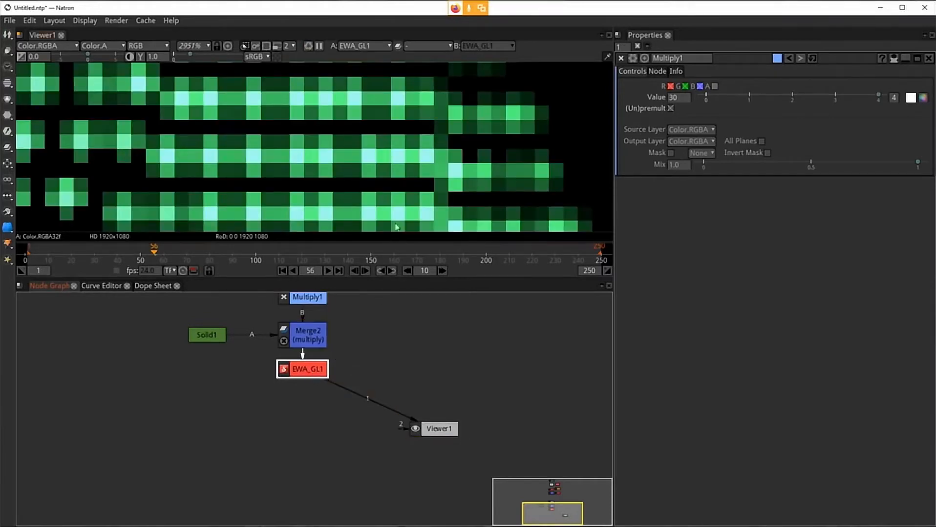
scroll(408, 188, down, 8)
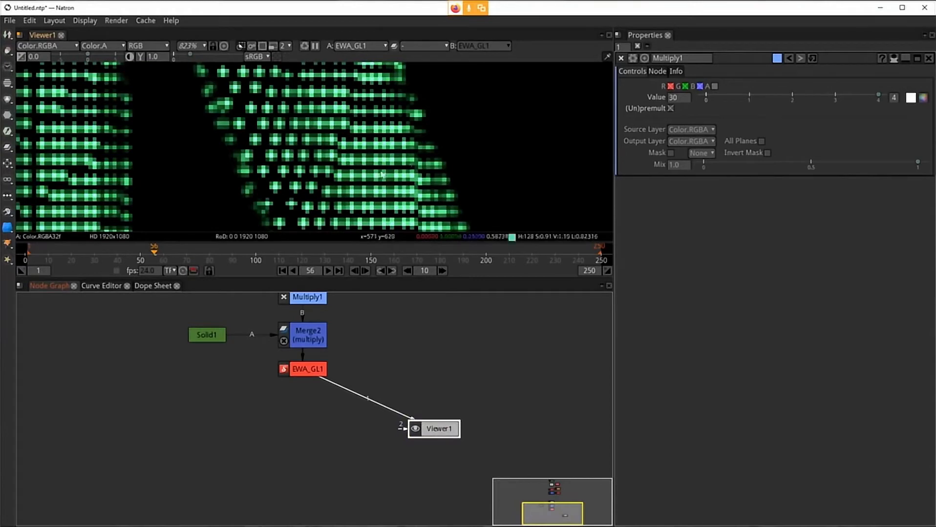
scroll(383, 178, down, 3)
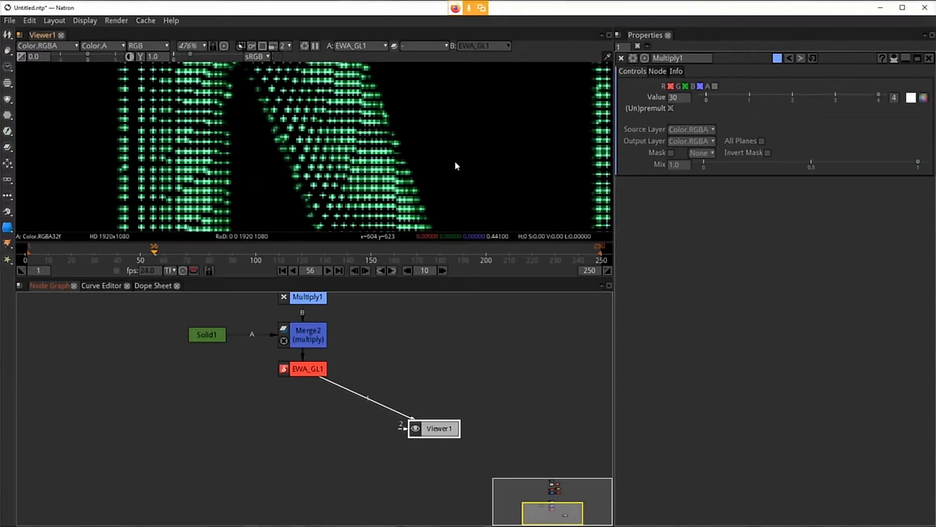
scroll(449, 167, down, 3)
scroll(441, 168, down, 1)
drag(525, 197, 414, 186)
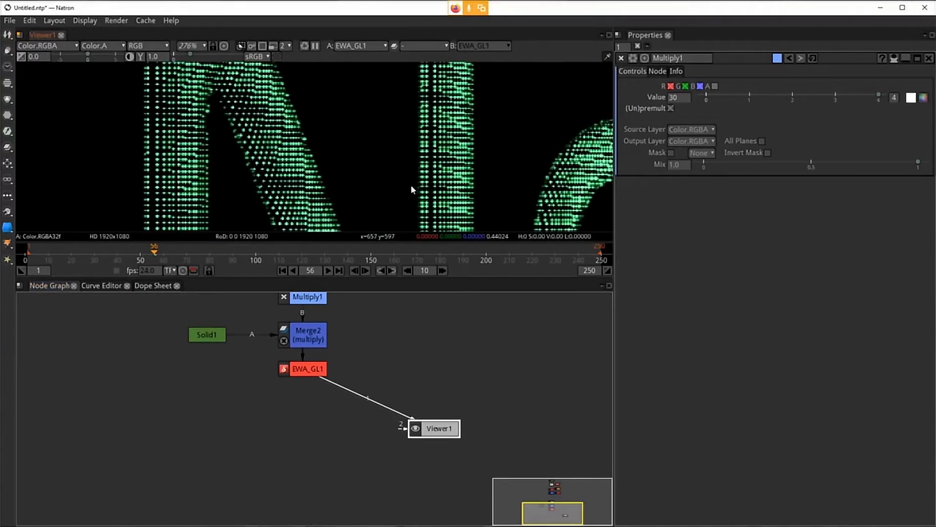
key(f)
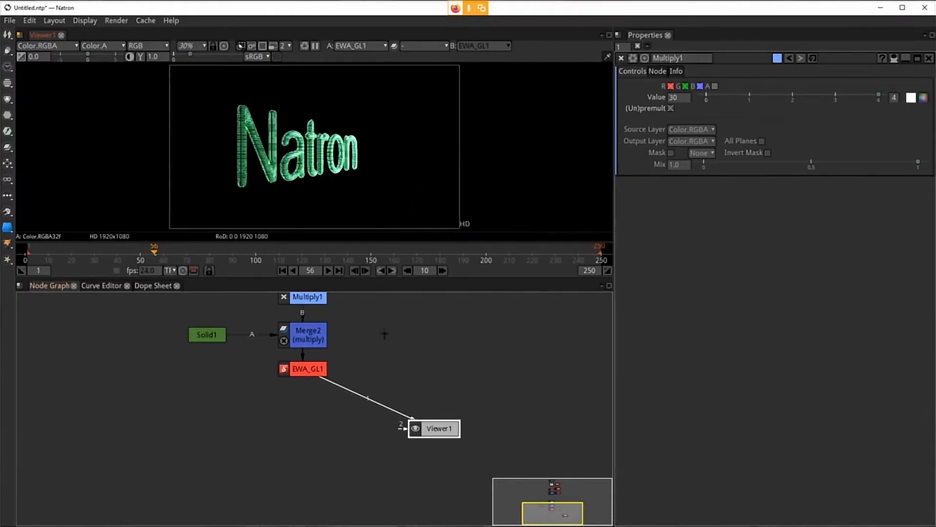
click(317, 348)
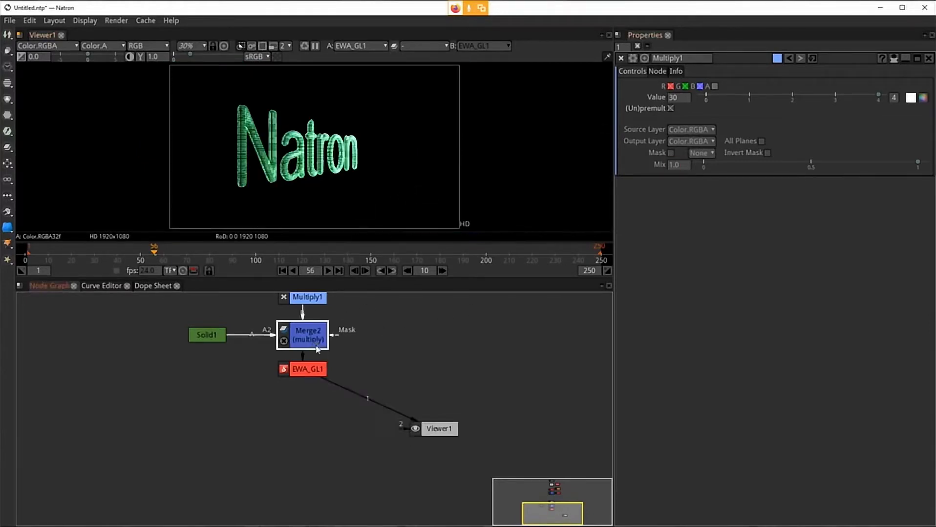
key(1)
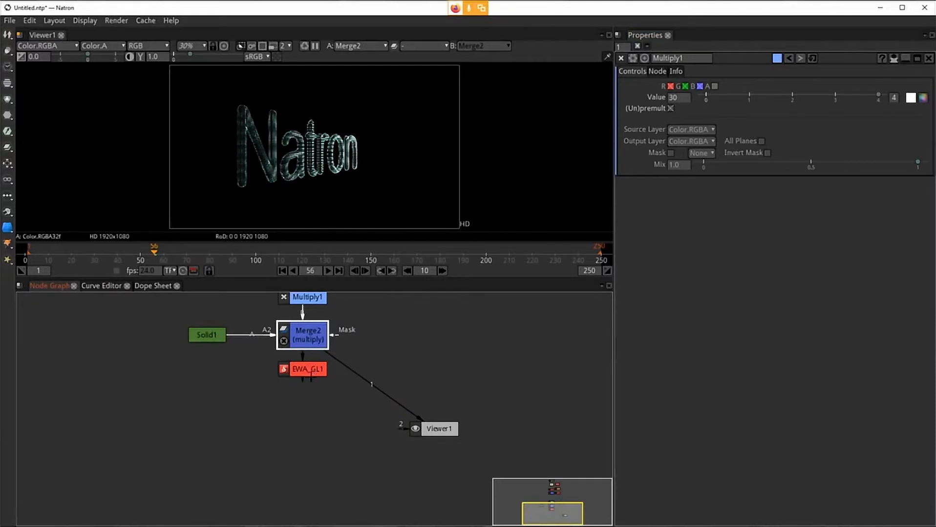
click(309, 371)
key(1)
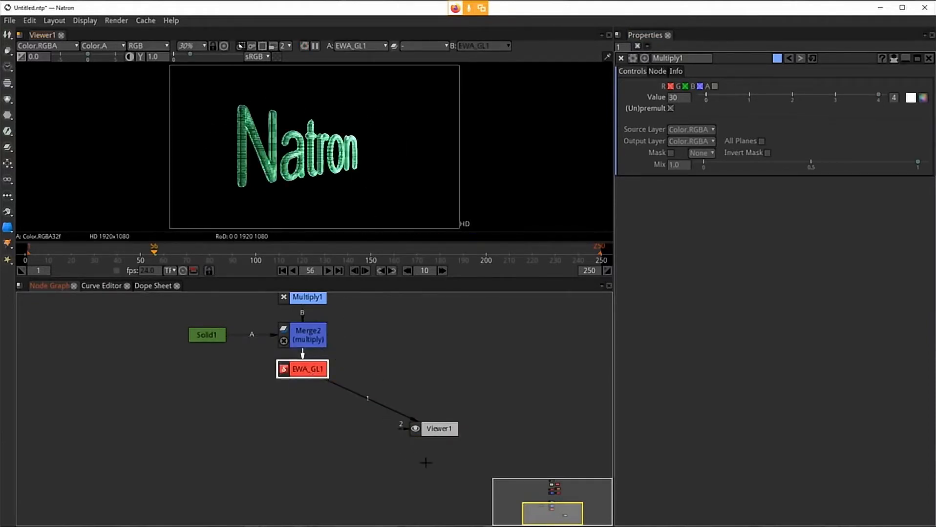
Step: Rearrange the node graph, placing the Viewer below Merge2 and moving EWA_GL off to its right
drag(440, 431, 301, 454)
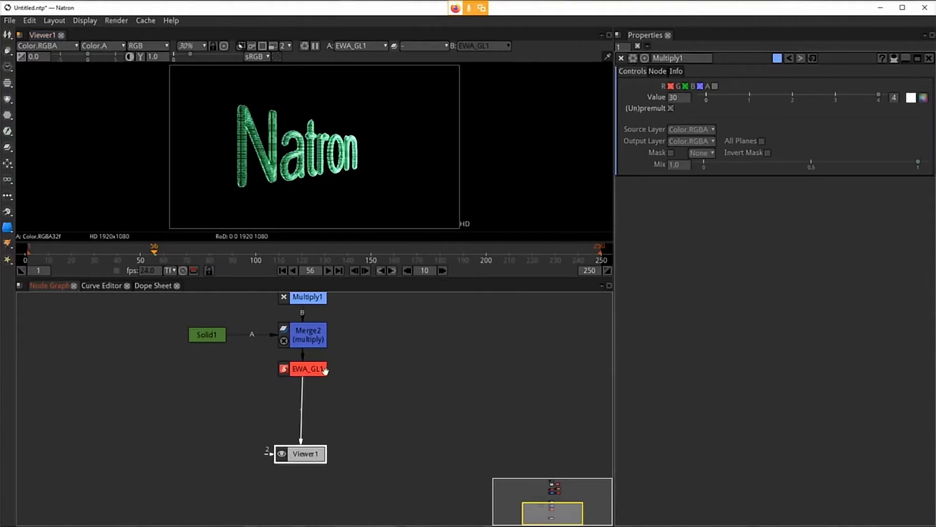
drag(316, 370, 318, 394)
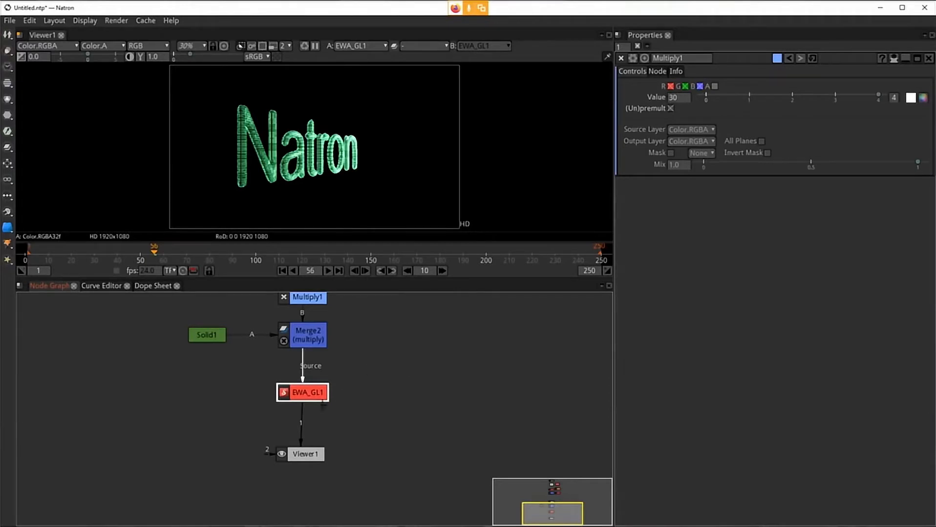
drag(310, 393, 440, 328)
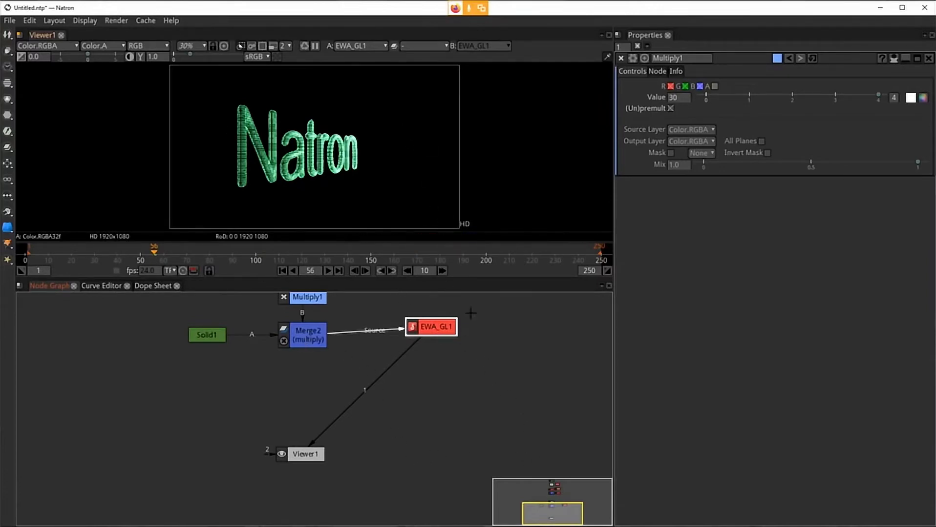
drag(434, 329, 402, 365)
drag(360, 397, 307, 400)
Step: Add an over Merge node fed by EWA_GL and connect its A input to the Merge2 output
key(m)
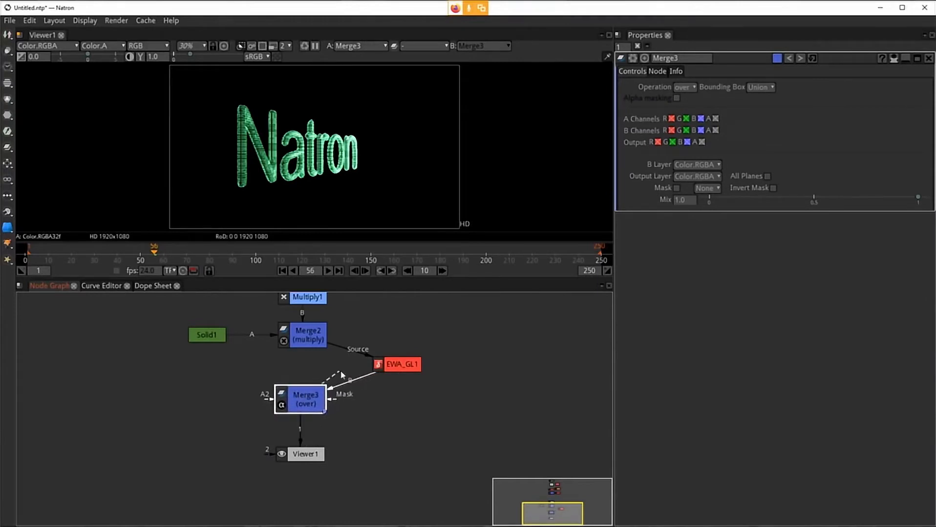
drag(341, 371, 305, 338)
Step: Compare the Merge2 output with the new Merge3 output in the zoomed-in viewer
scroll(288, 183, up, 15)
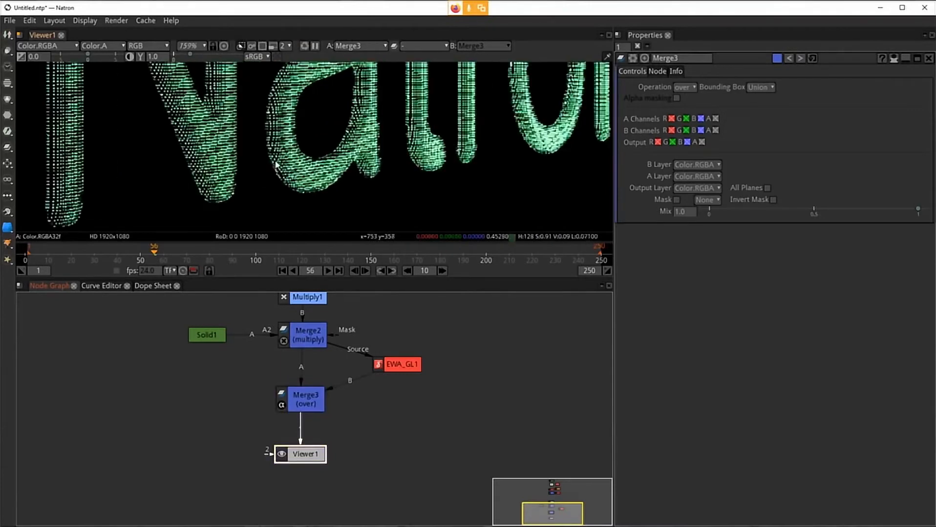
scroll(233, 182, up, 2)
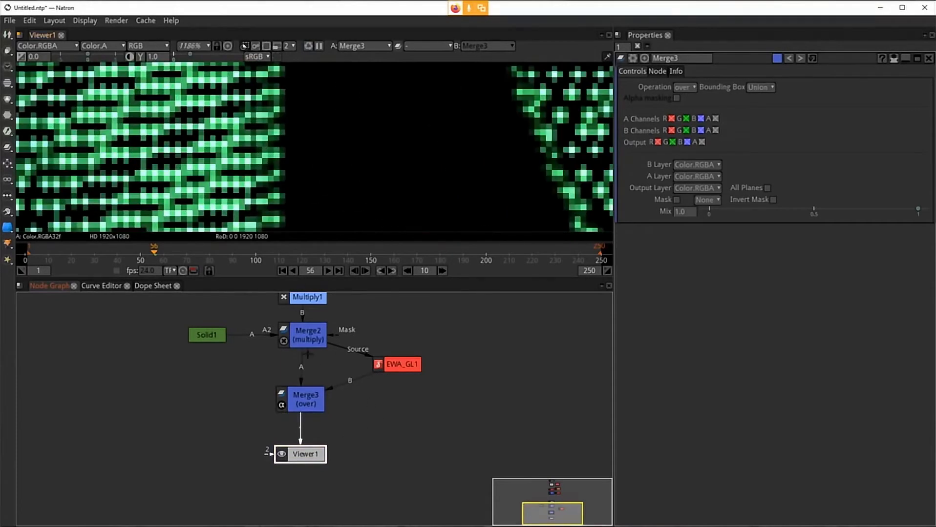
click(310, 332)
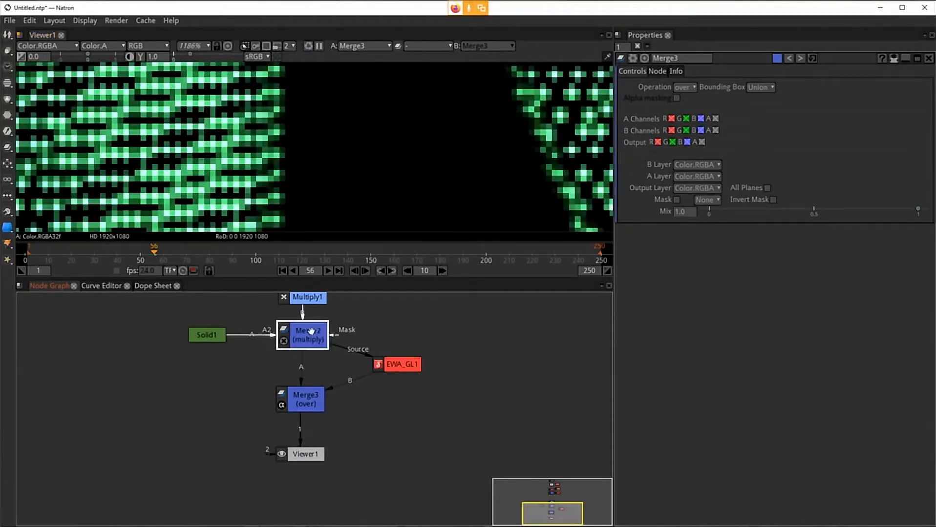
key(1)
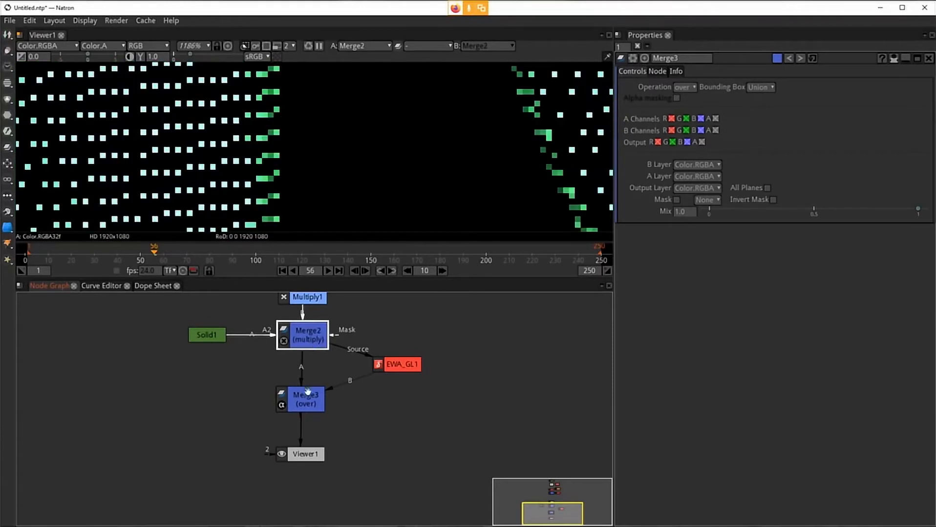
click(314, 405)
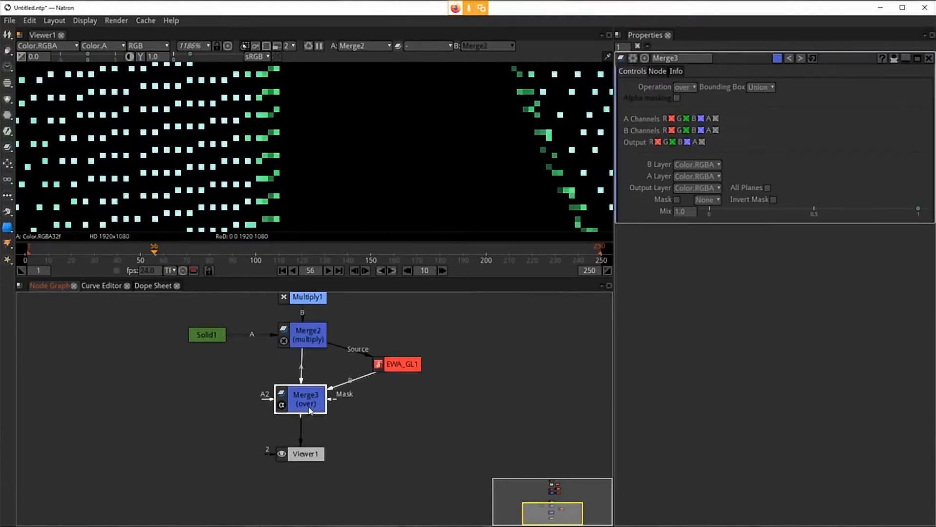
key(1)
Step: Disconnect and reconnect the Merge3 node's A input to Merge2
drag(299, 367, 248, 365)
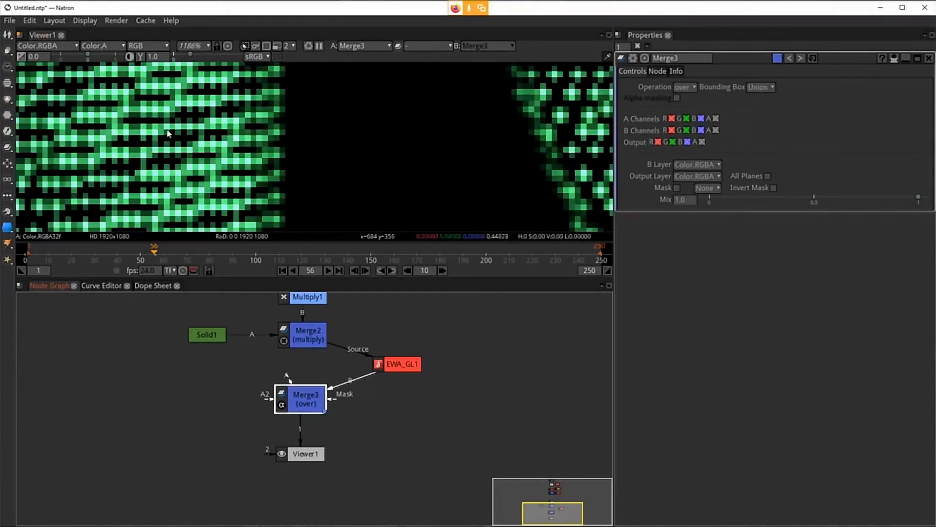
scroll(212, 156, up, 5)
drag(278, 208, 270, 159)
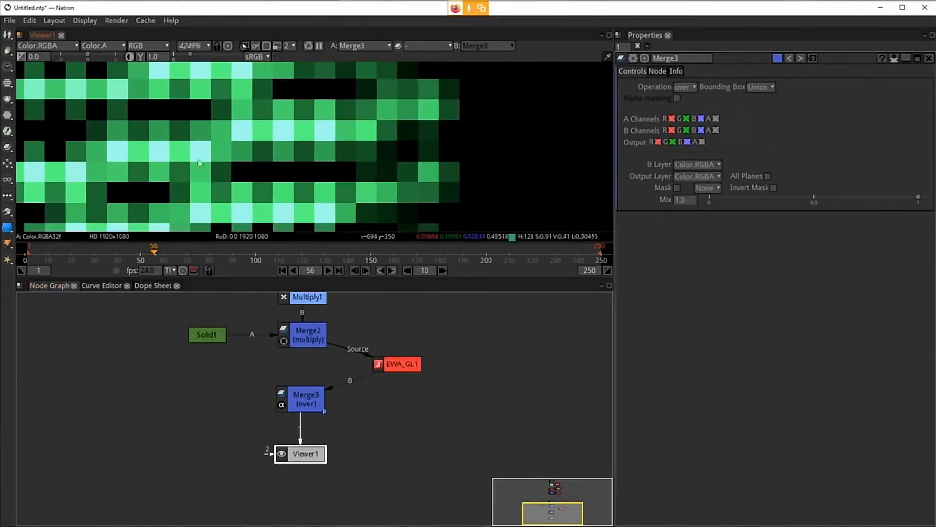
click(297, 400)
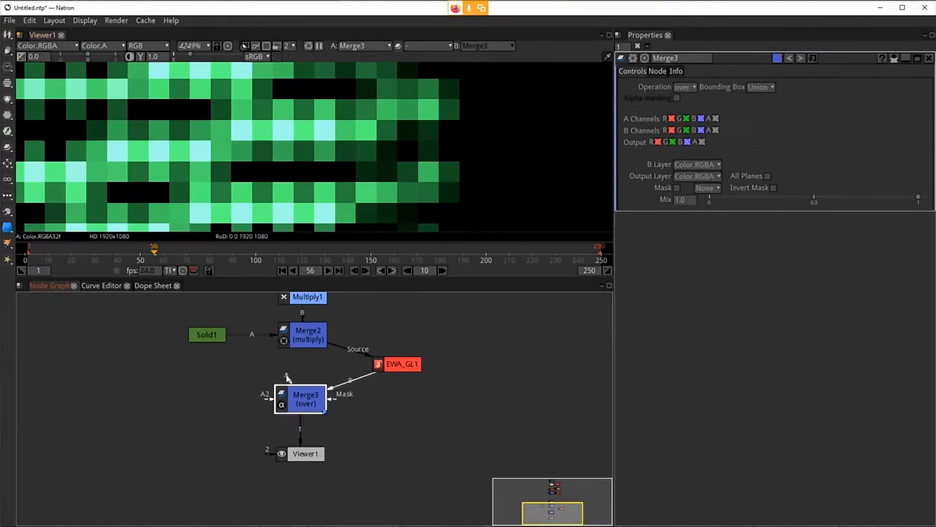
drag(287, 376, 302, 339)
drag(302, 389, 299, 386)
drag(295, 350, 297, 373)
drag(286, 376, 302, 338)
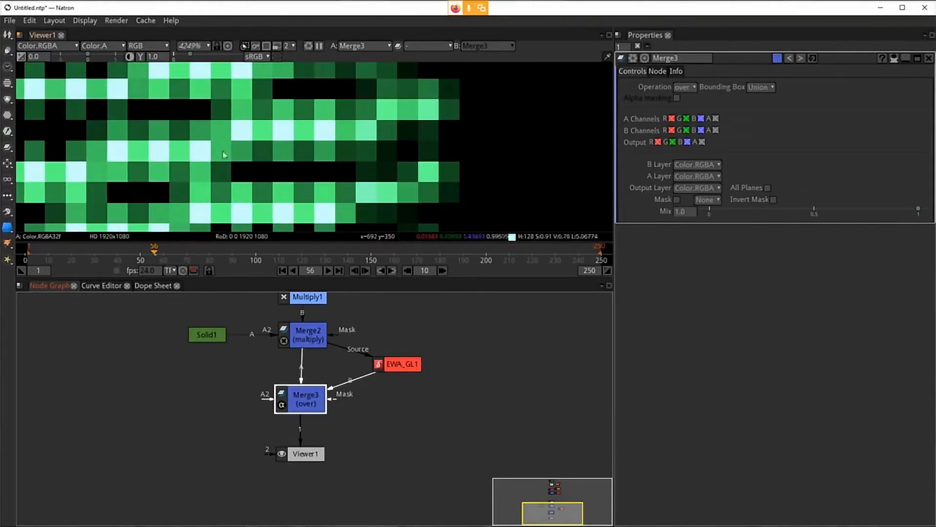
drag(300, 405, 300, 405)
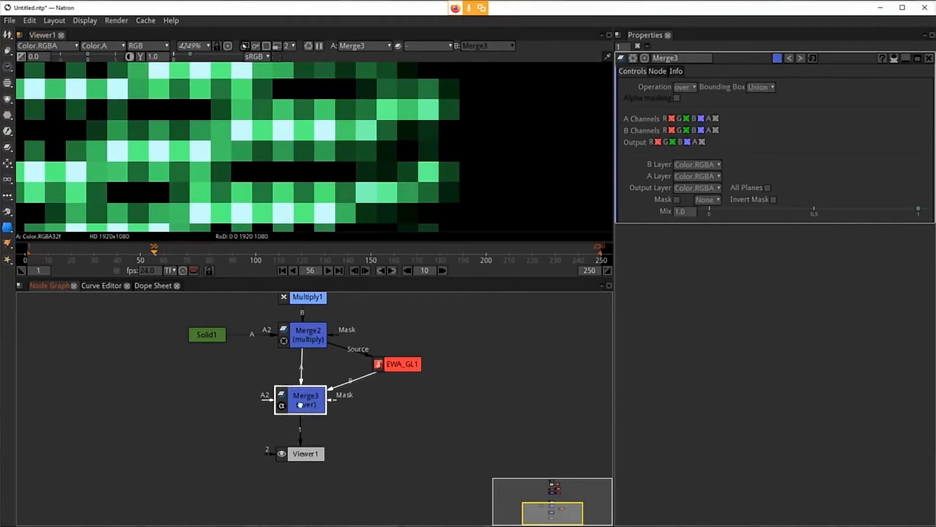
click(309, 348)
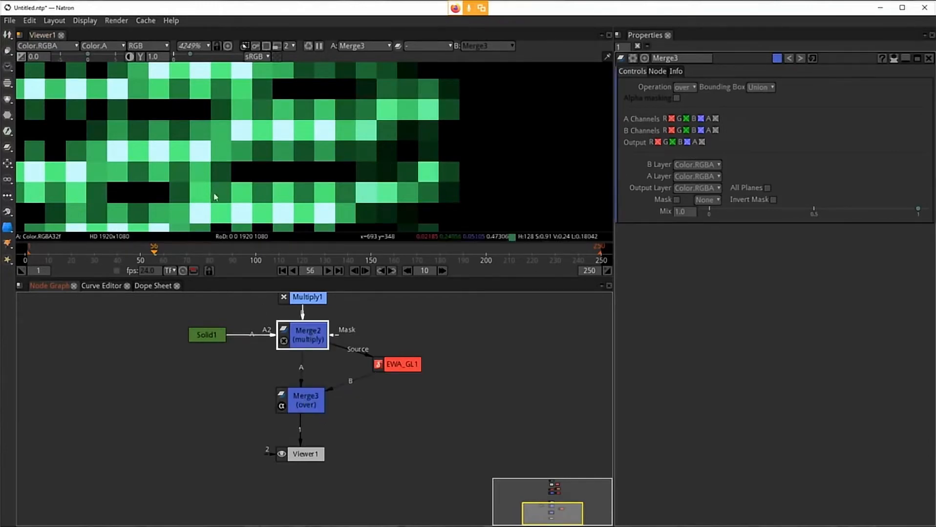
click(314, 396)
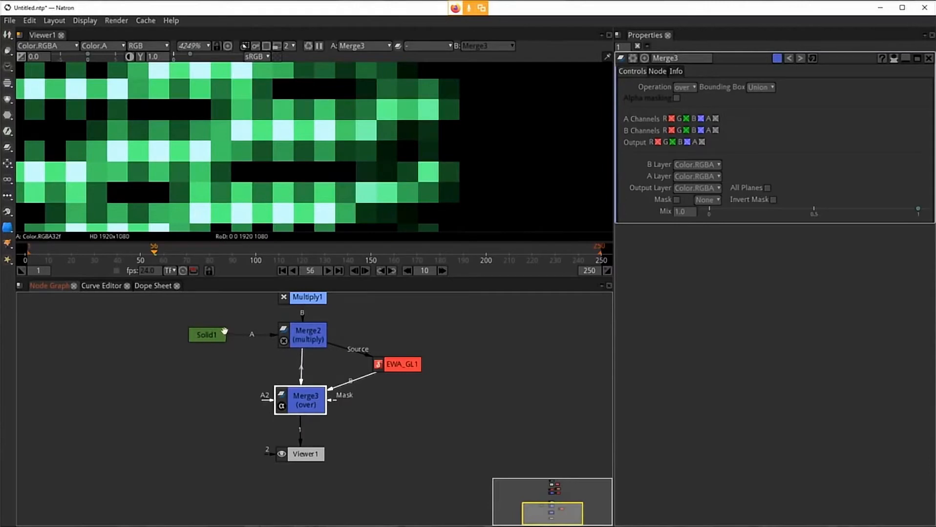
scroll(336, 186, down, 4)
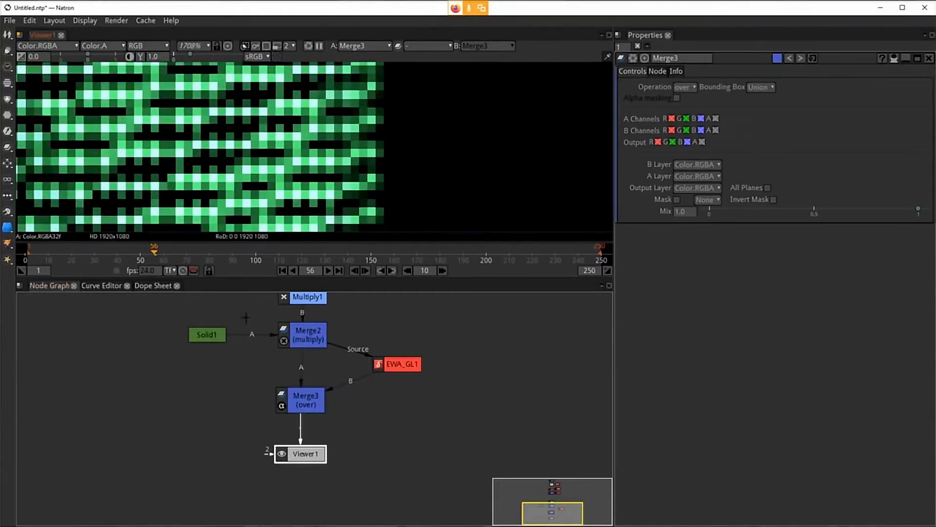
click(296, 401)
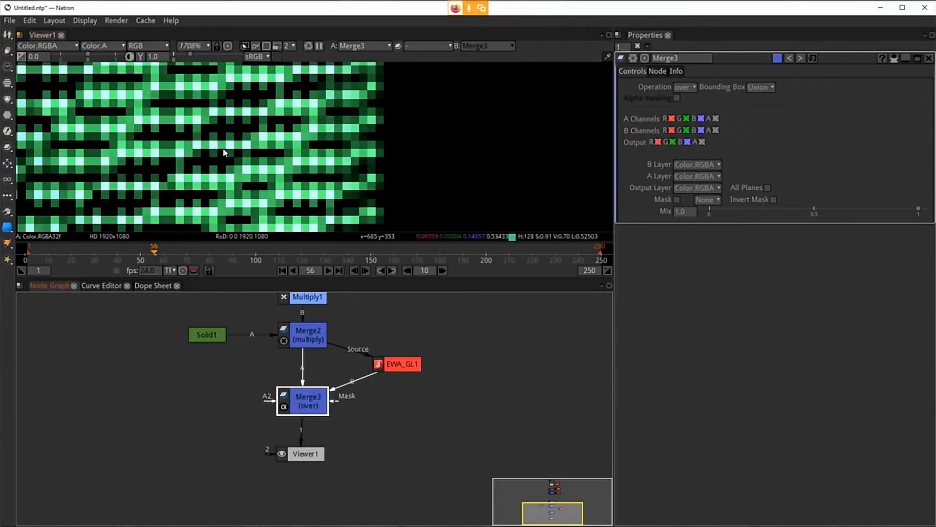
scroll(241, 181, down, 3)
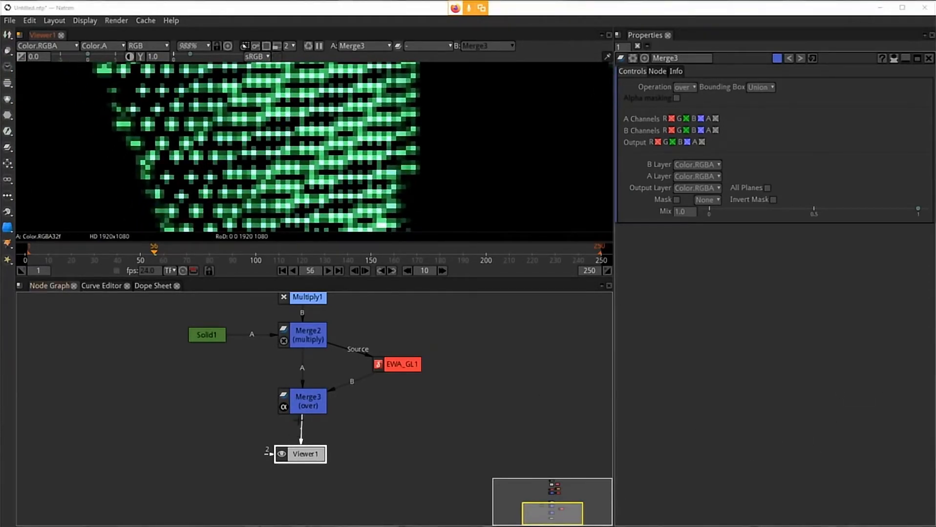
click(300, 410)
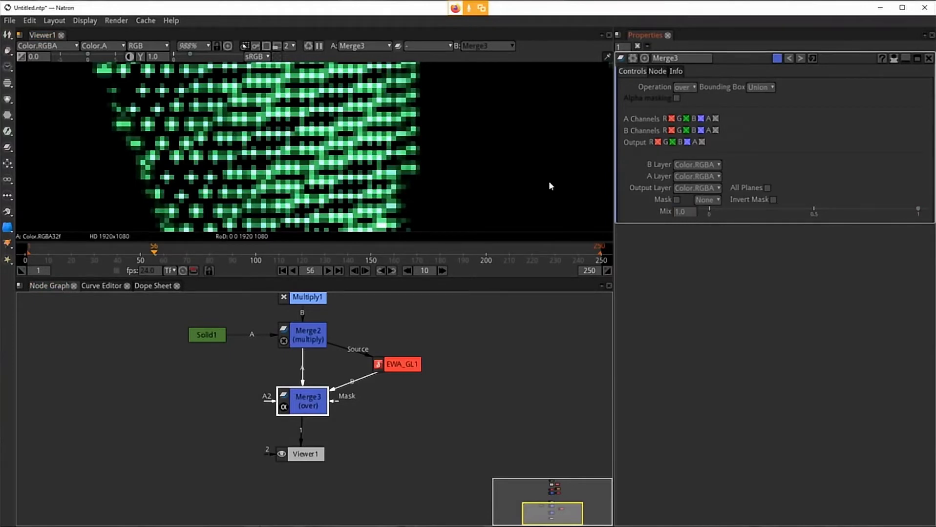
Step: Set the Merge3 node's mix to 0.494
click(684, 211)
drag(918, 210, 807, 231)
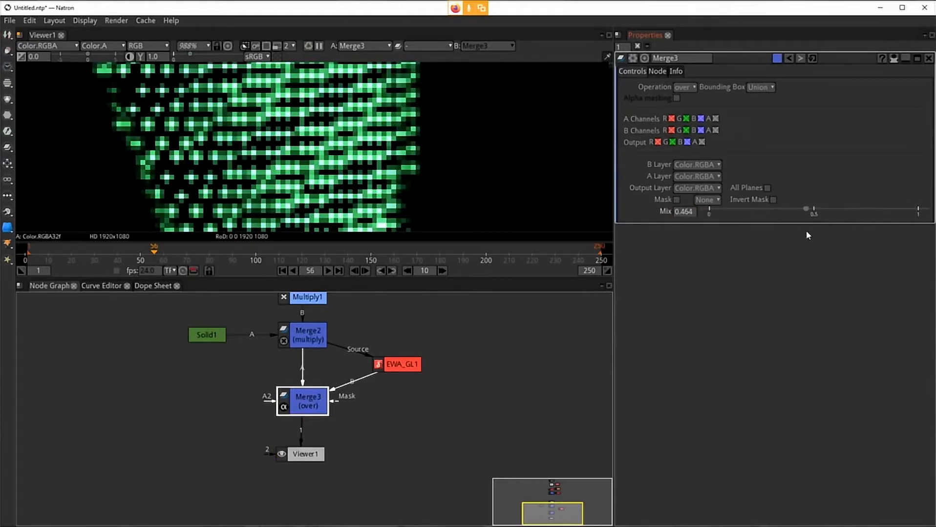
drag(806, 234, 812, 242)
Step: Compare the EWA_GL output with the blended Merge3 output in the viewer
drag(307, 402, 298, 406)
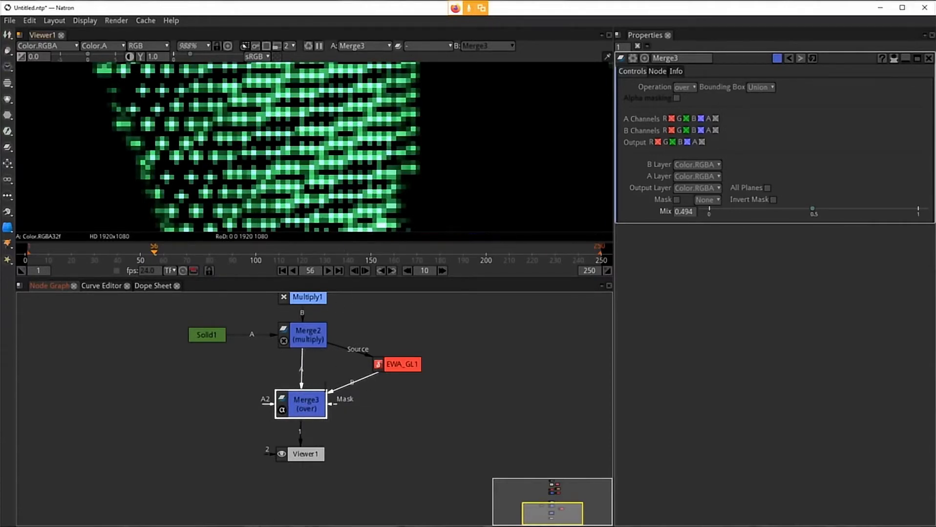
click(408, 362)
key(1)
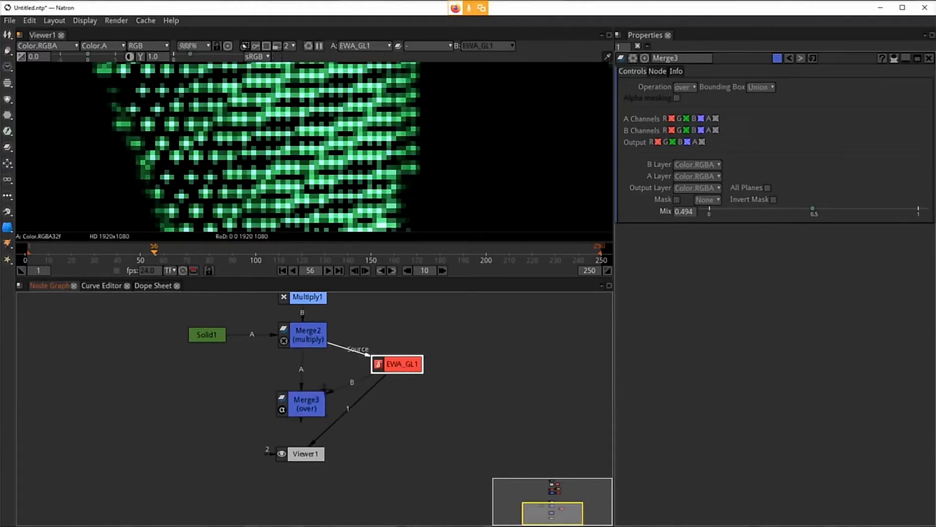
click(305, 409)
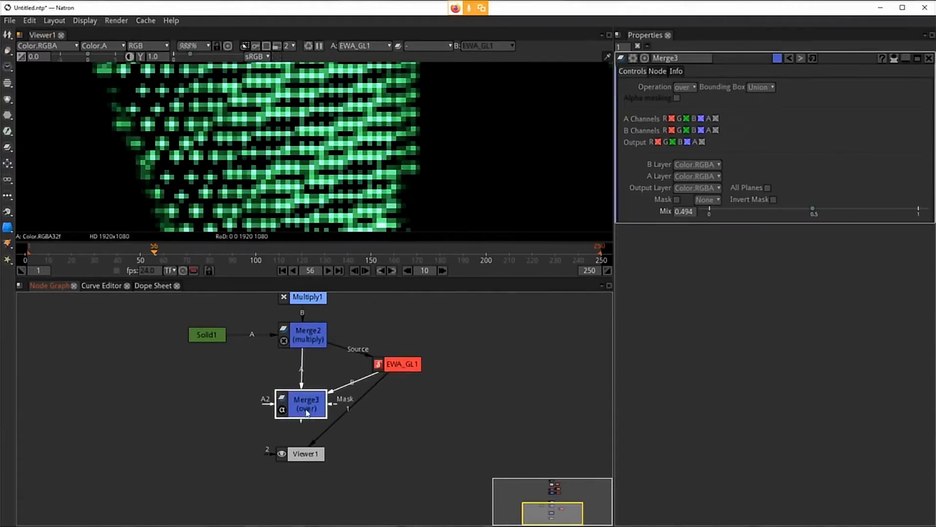
key(1)
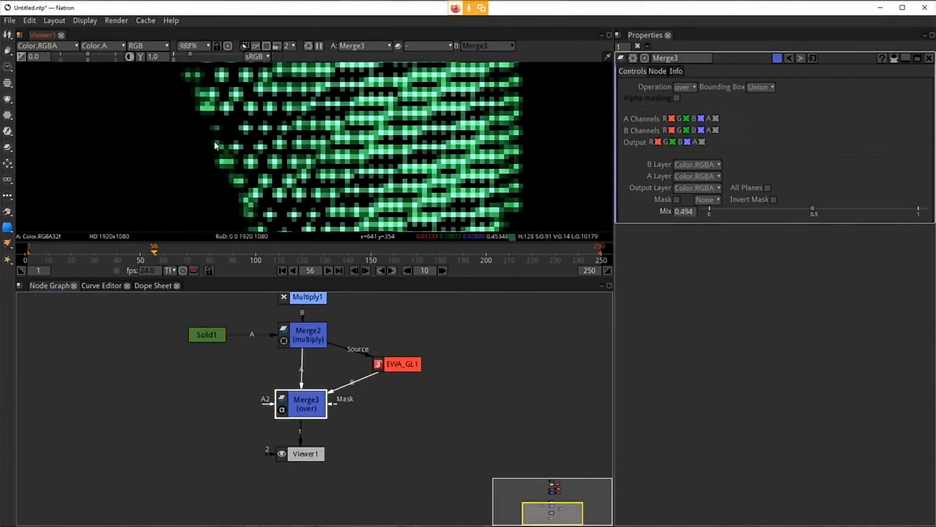
click(407, 362)
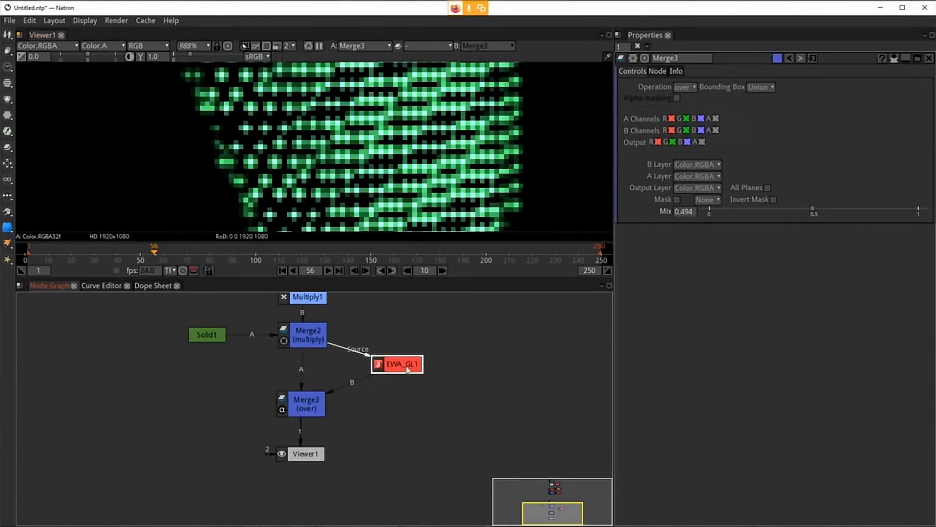
key(1)
click(304, 409)
key(1)
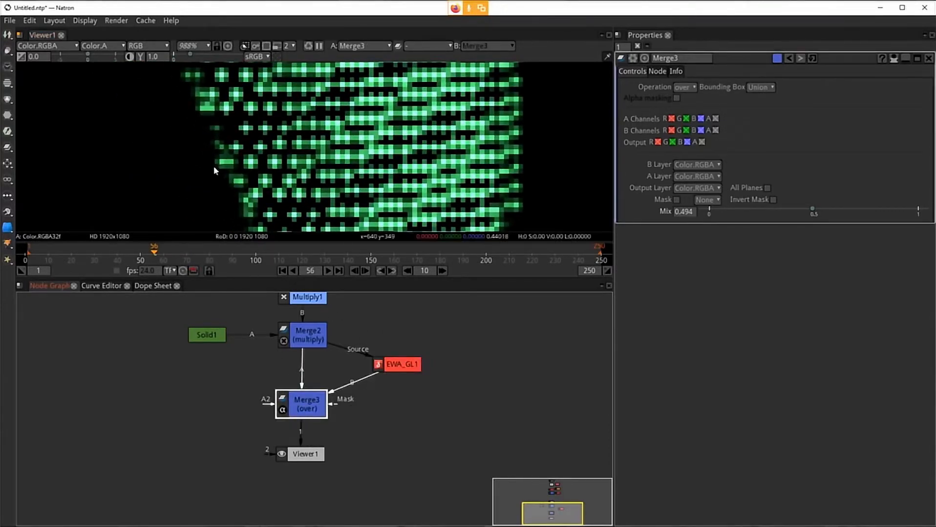
Step: Compare the EWA_GL1 output with the blended Merge3 output in the viewer, fitting the image to the viewer
click(405, 364)
key(1)
click(309, 403)
key(1)
click(487, 173)
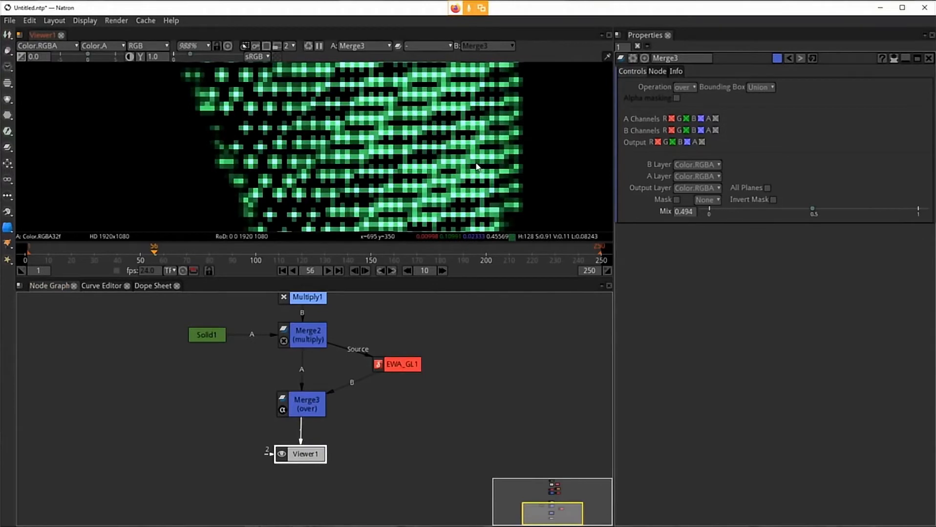
key(f)
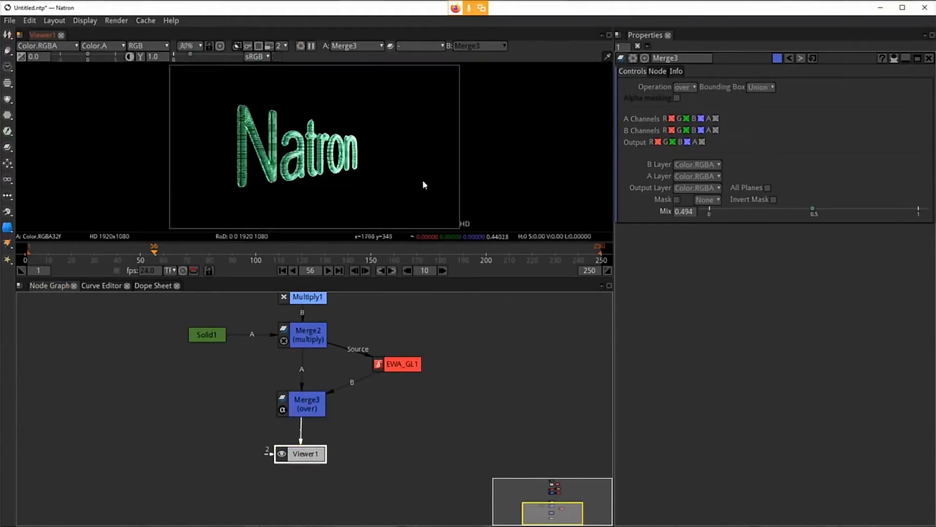
click(379, 364)
key(1)
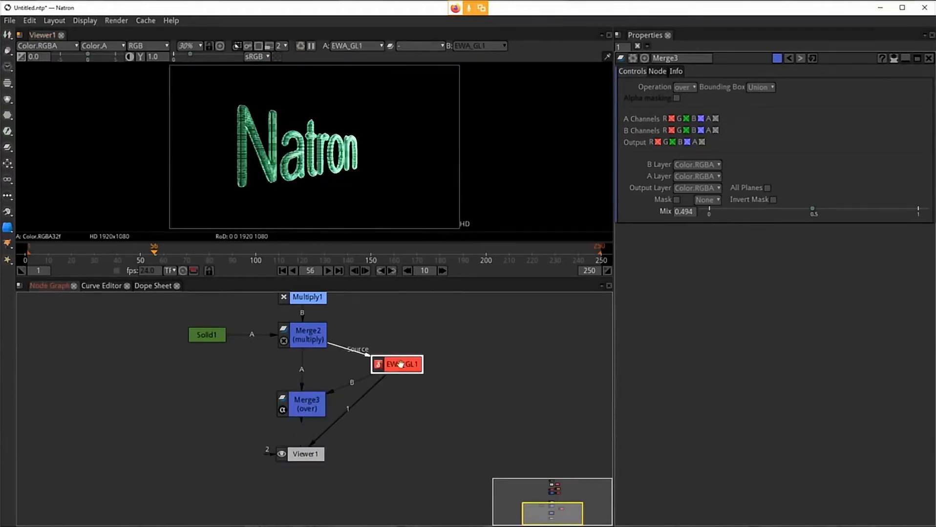
click(320, 406)
key(1)
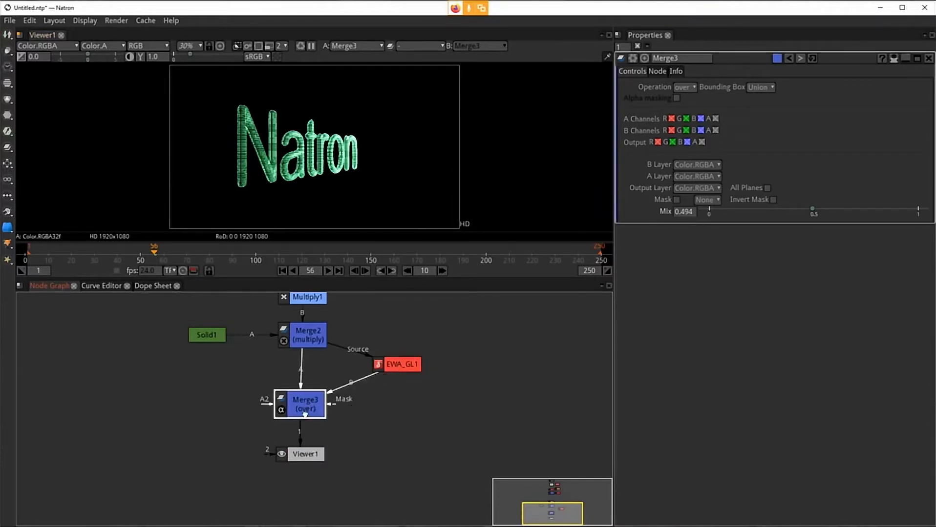
Step: Rearrange the node graph, moving Merge3 up beside EWA_GL1 and Viewer1 further down and to the right
drag(304, 415, 306, 391)
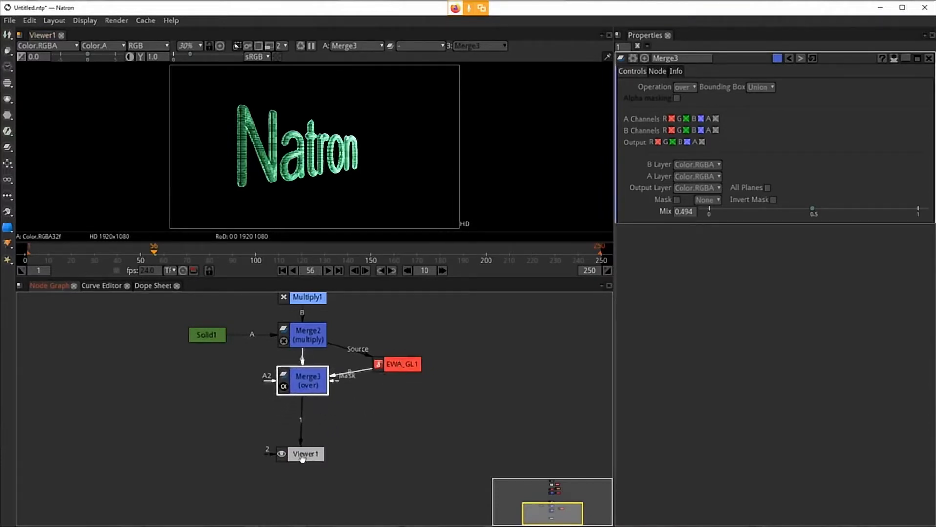
drag(300, 457, 302, 485)
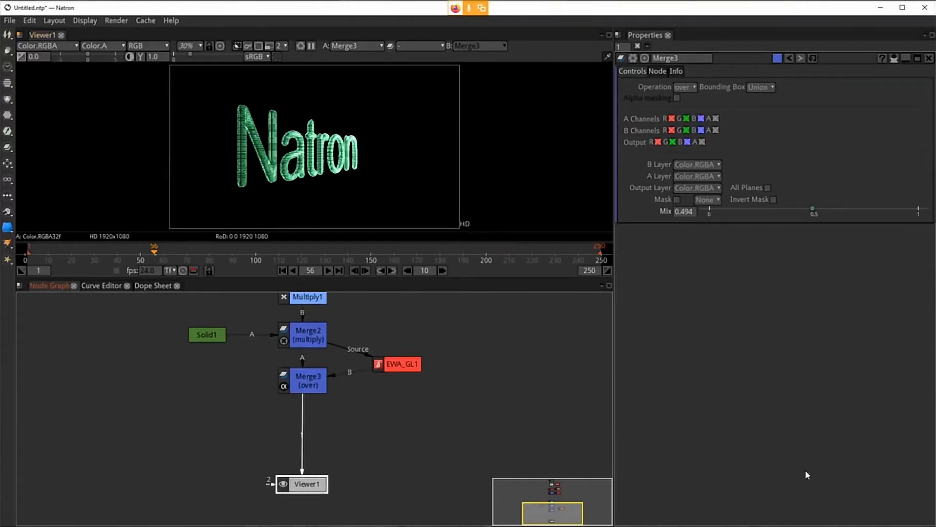
drag(537, 411, 497, 414)
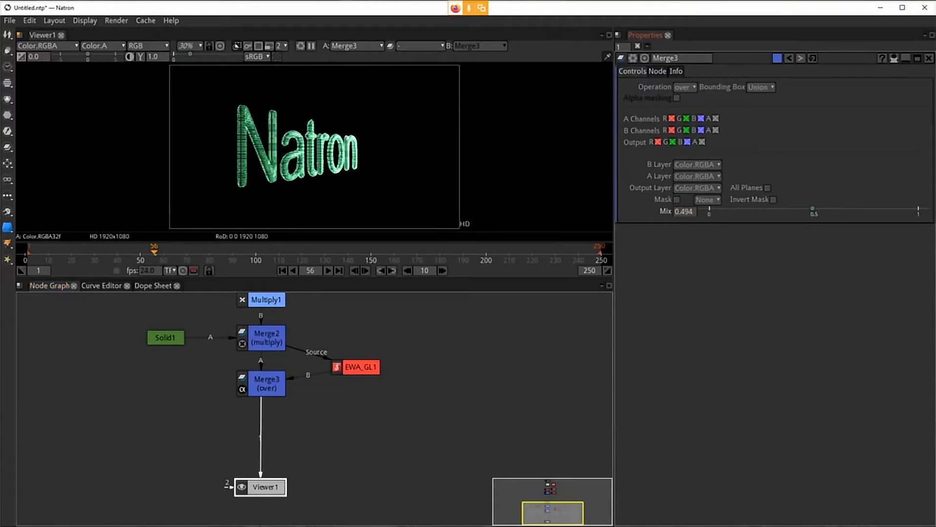
drag(434, 469, 412, 434)
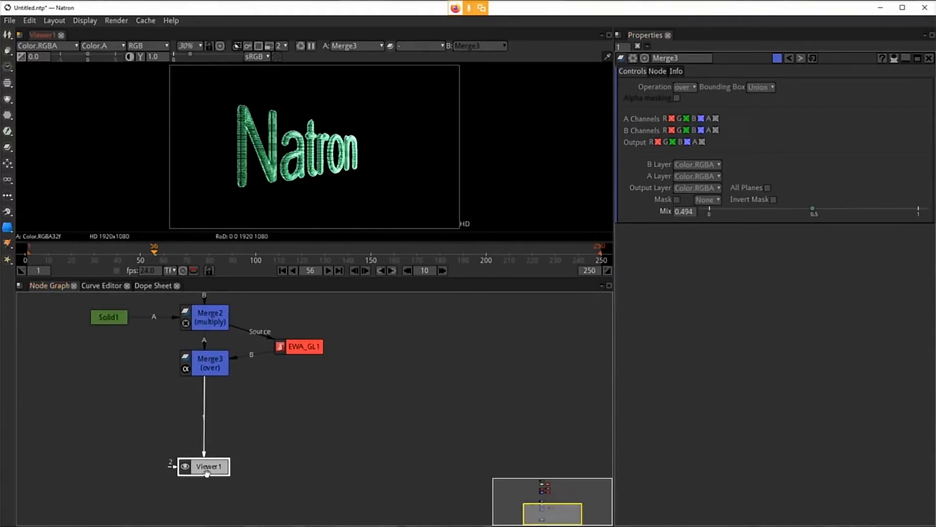
drag(206, 474, 351, 496)
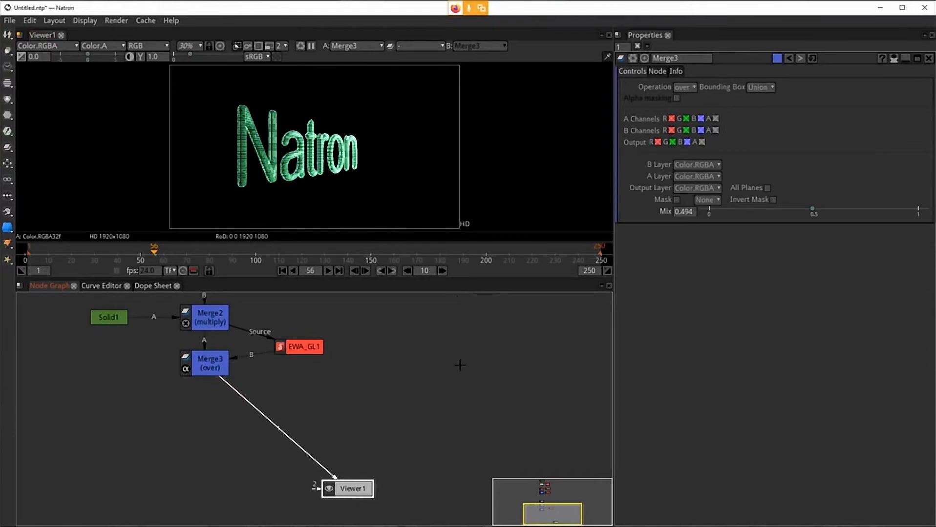
Step: Split the viewer pane horizontally into two side-by-side panes
click(18, 36)
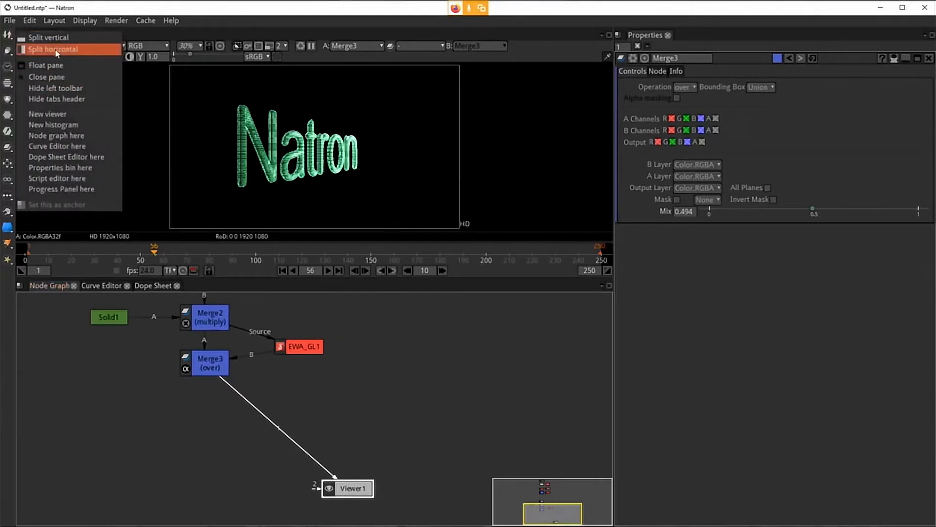
click(202, 40)
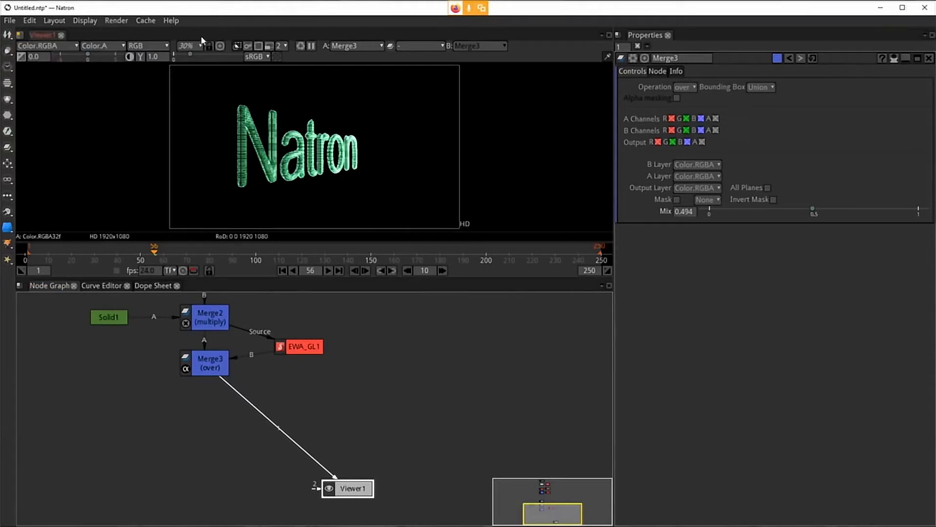
click(20, 36)
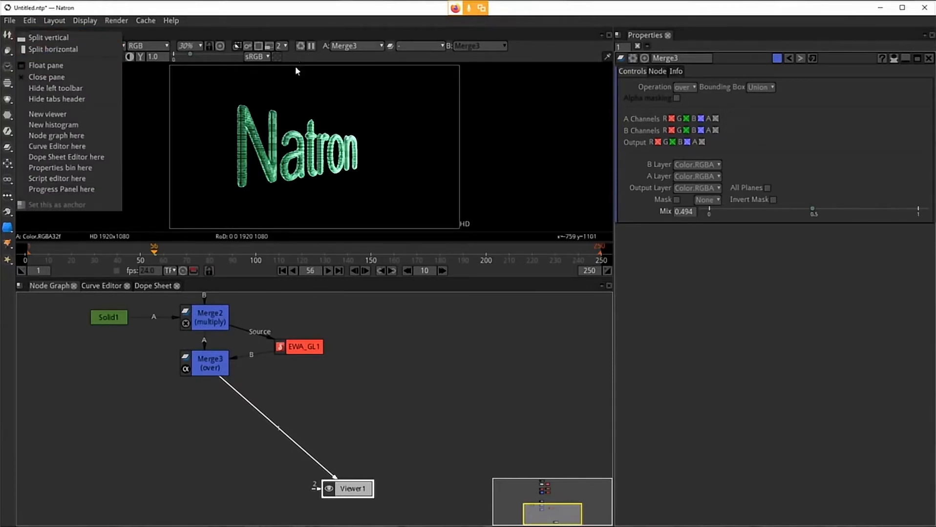
click(55, 50)
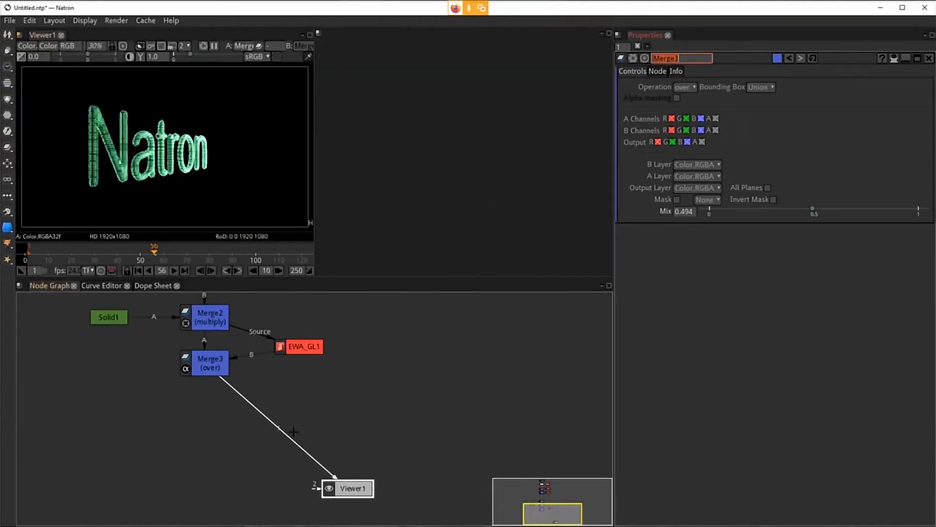
Step: Create a new viewer in the second pane and connect Viewer2 to the Merge3 output
click(319, 34)
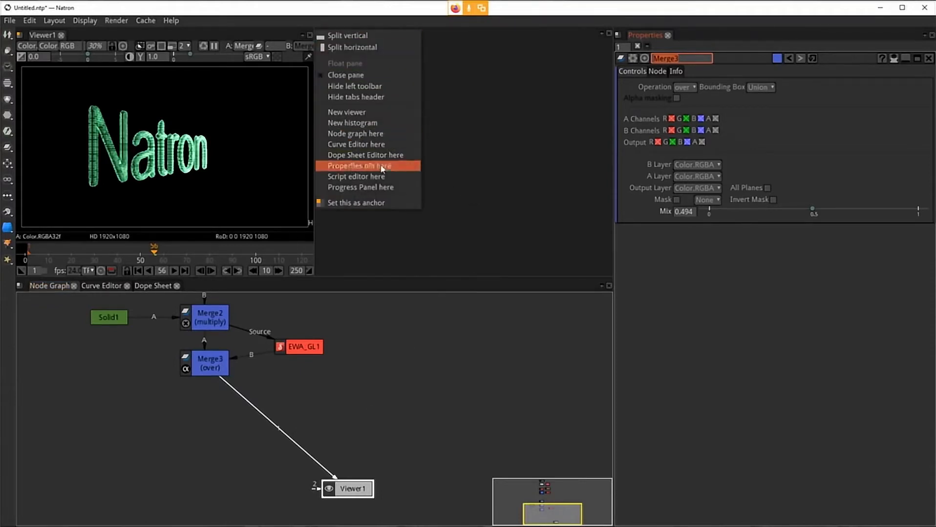
click(372, 114)
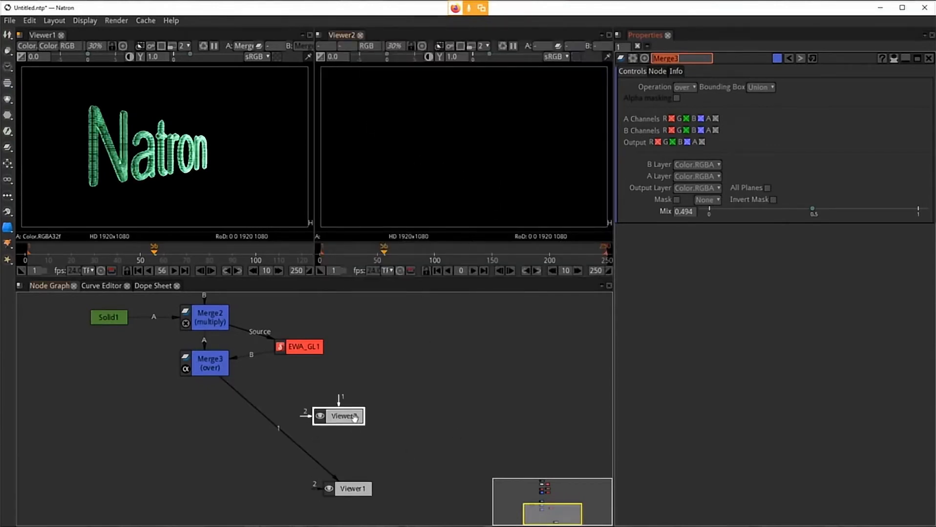
drag(354, 417, 209, 364)
drag(373, 430, 533, 424)
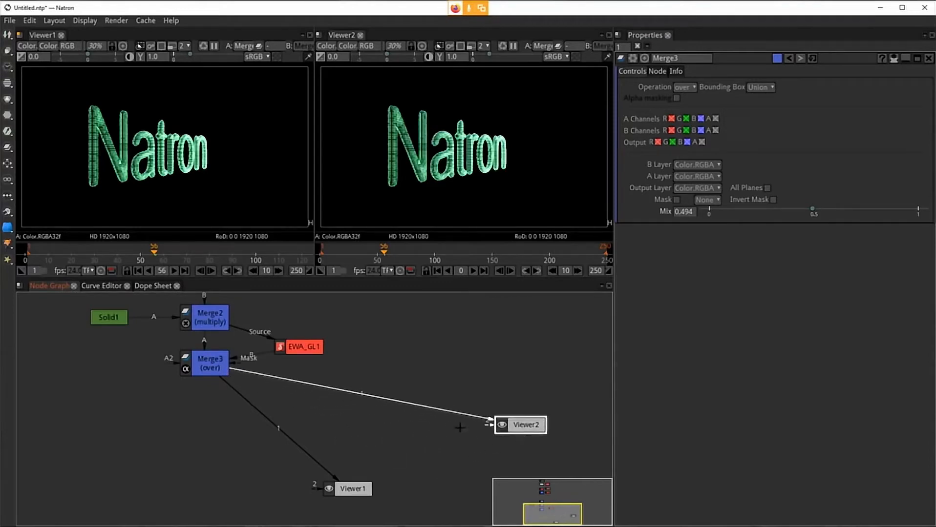
Step: Insert a dot into the link between Merge3 and Viewer2, placing it above Viewer2
ctrl+click(363, 394)
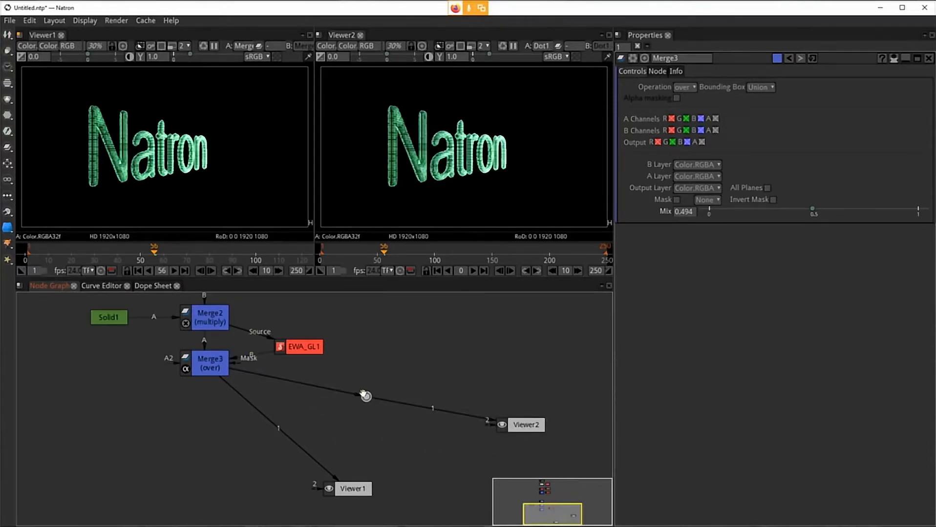
key(ctrl+z)
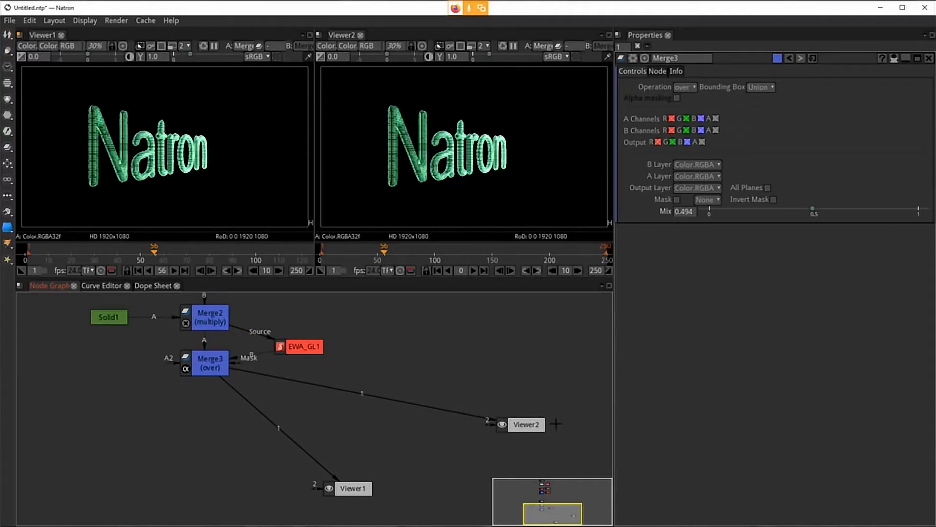
drag(519, 425, 487, 423)
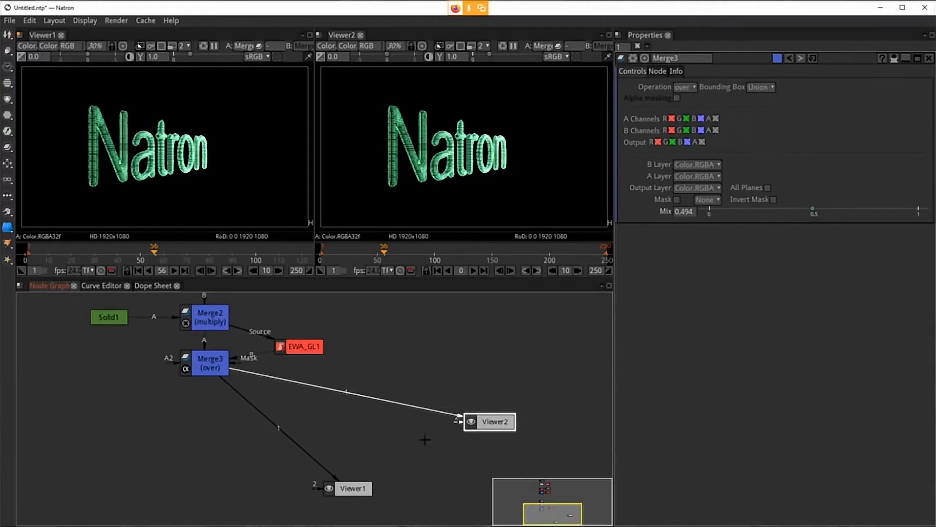
key(ctrl)
drag(346, 393, 486, 368)
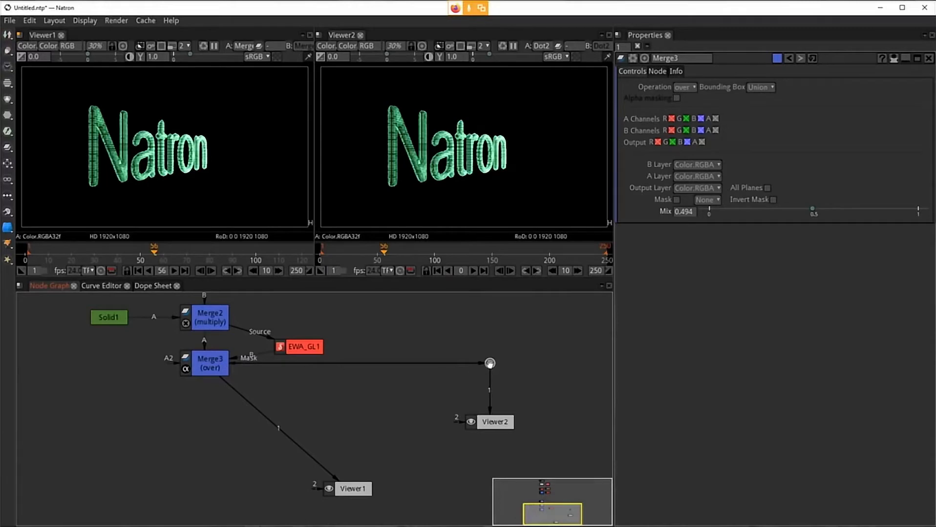
drag(489, 423, 485, 459)
click(491, 364)
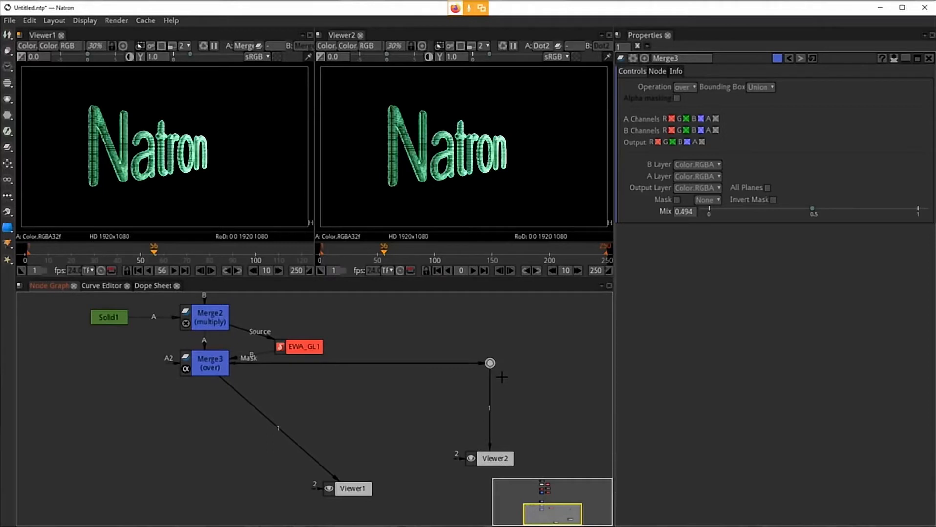
Step: Add a WaveForm node from the Community Draw category between the dot and Viewer2
key(Tab)
key(Escape)
right_click(496, 365)
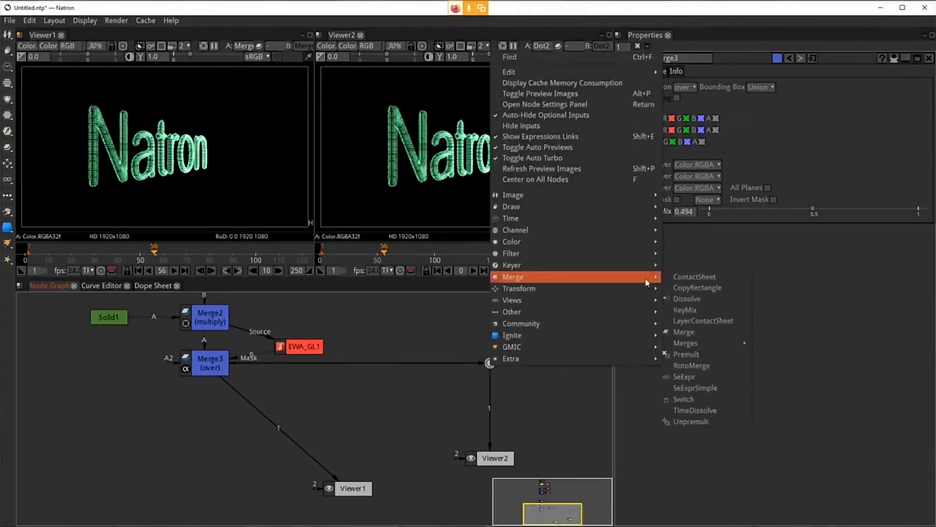
mouse_move(589, 323)
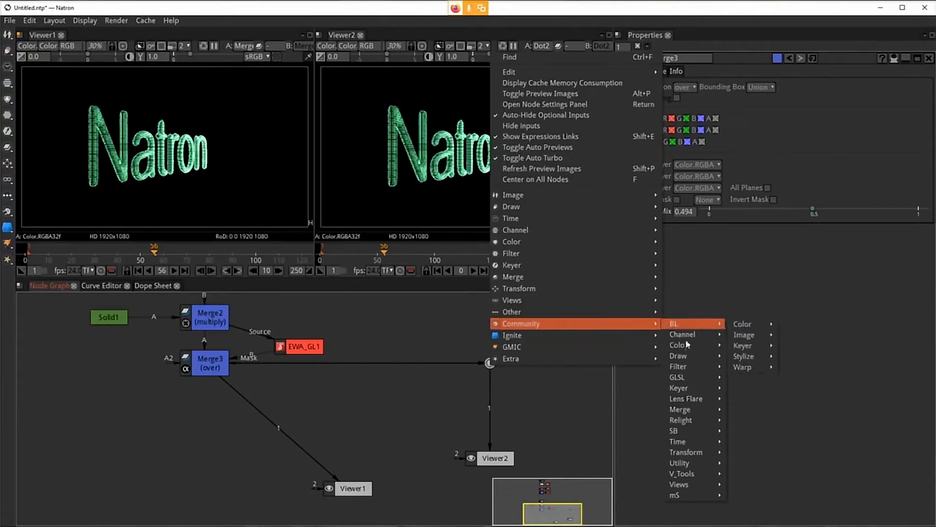
mouse_move(689, 348)
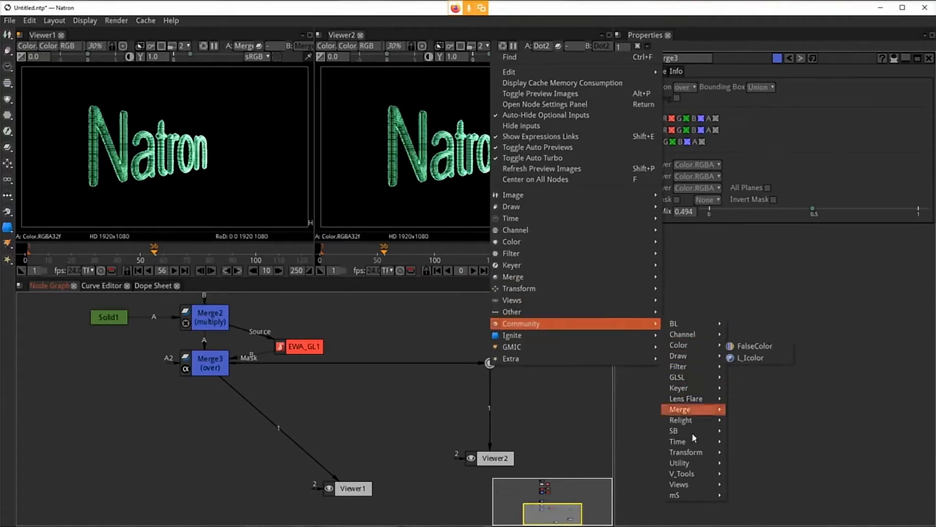
mouse_move(693, 466)
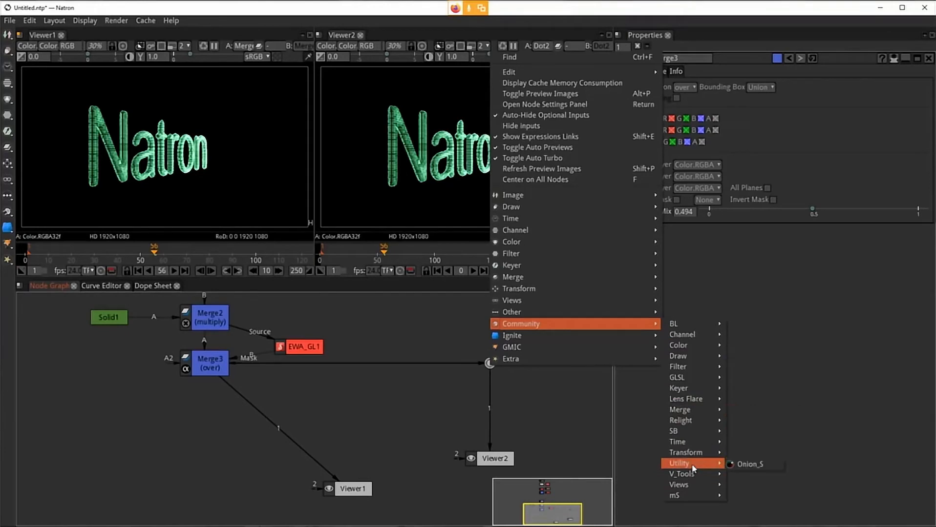
mouse_move(693, 391)
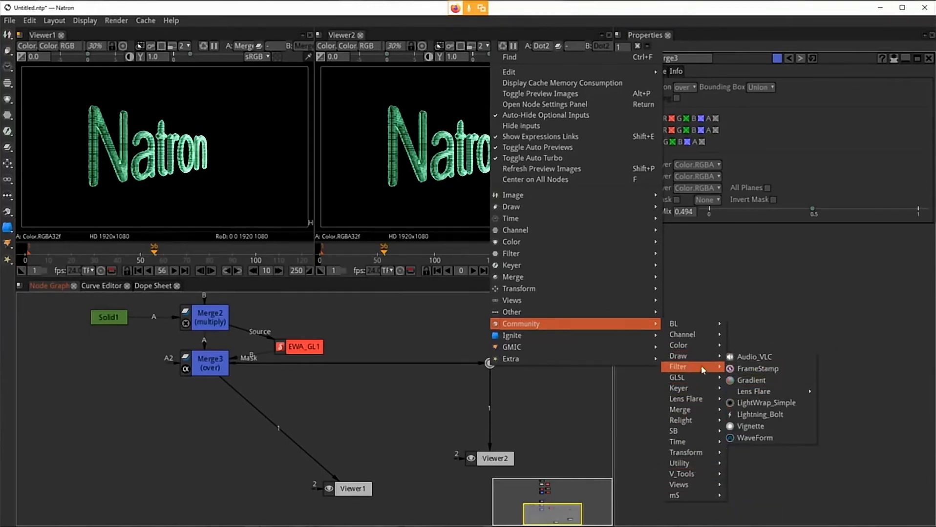
click(755, 438)
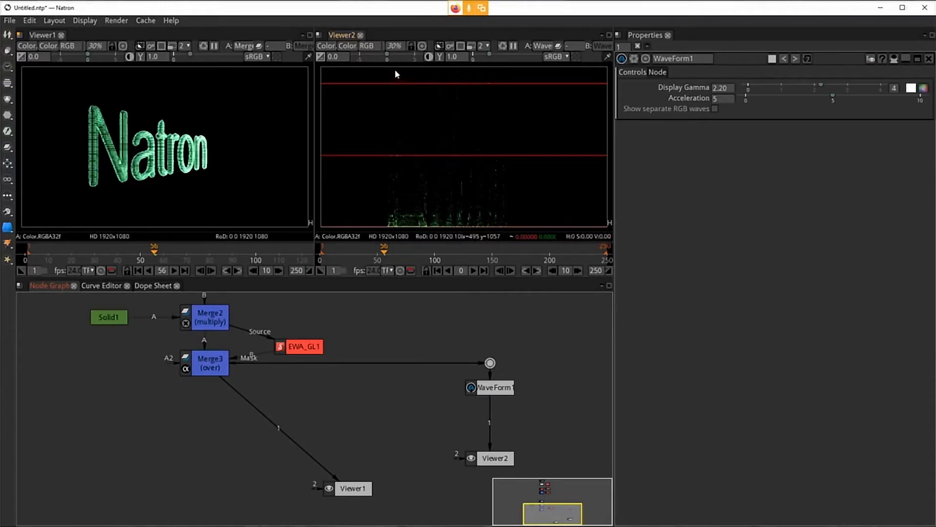
Step: Insert a Multiply node between WaveForm1 and Viewer2
click(495, 390)
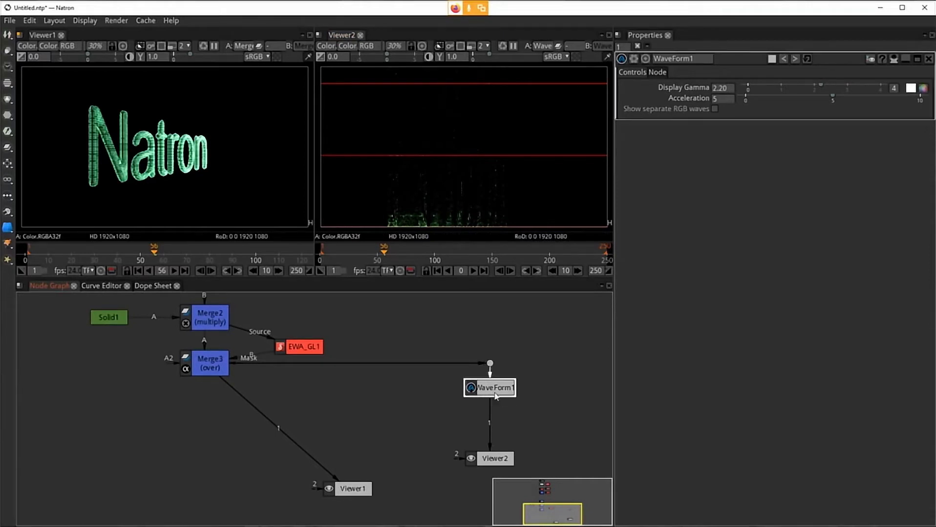
key(Tab)
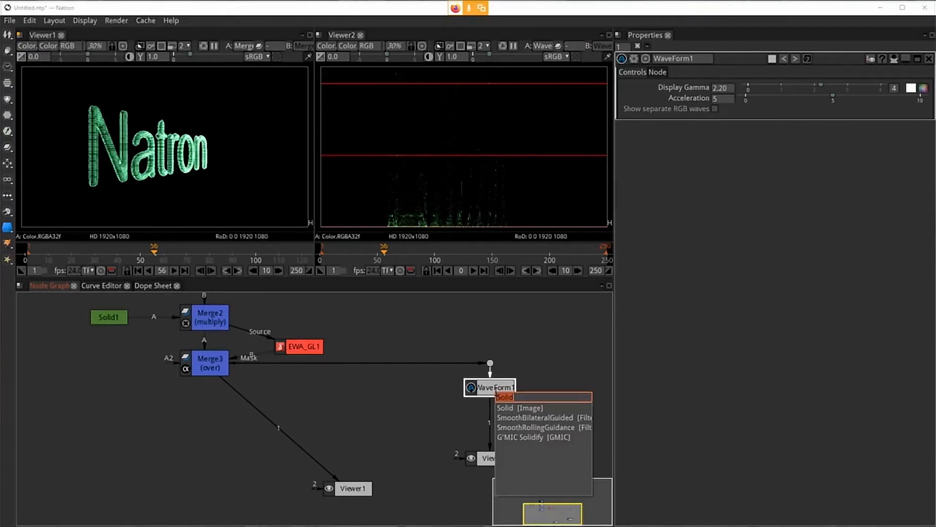
text(mul)
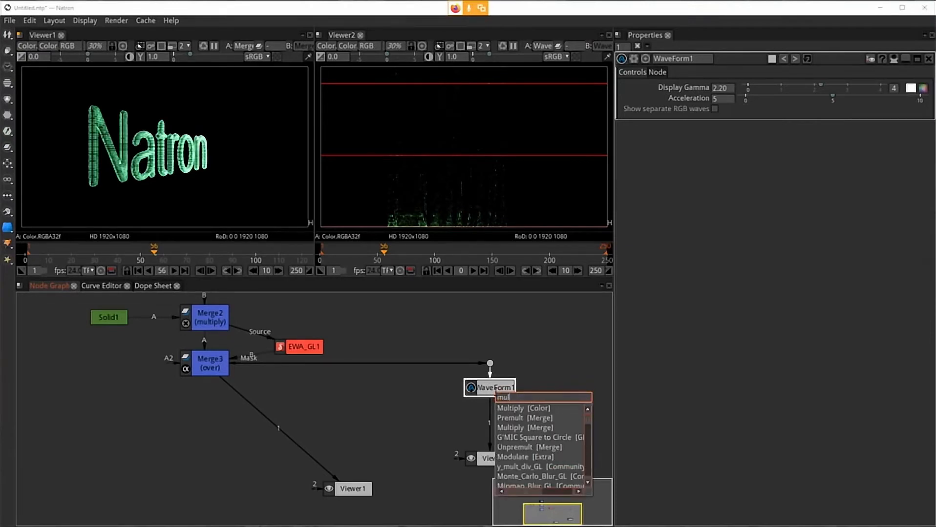
key(Return)
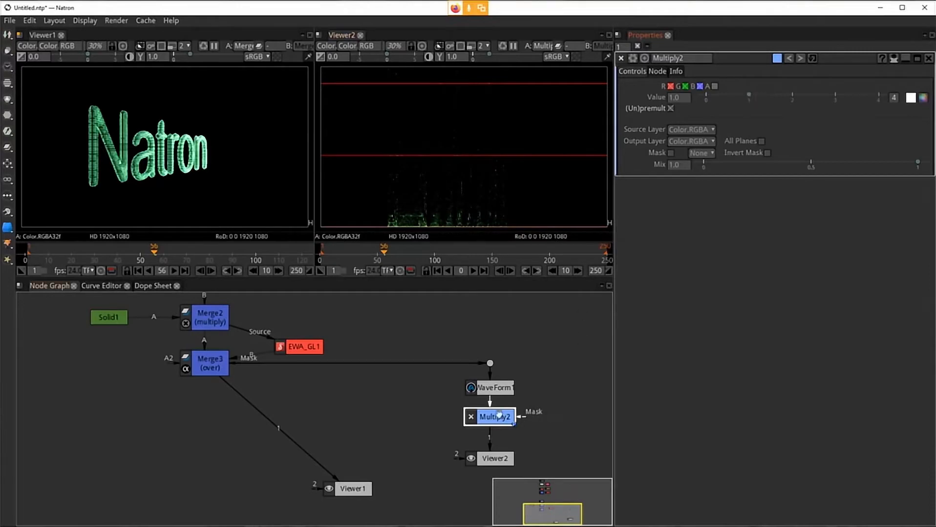
Step: Set the Multiply2 value to 38 and open the WaveForm1 node's settings
click(750, 96)
drag(750, 97, 894, 102)
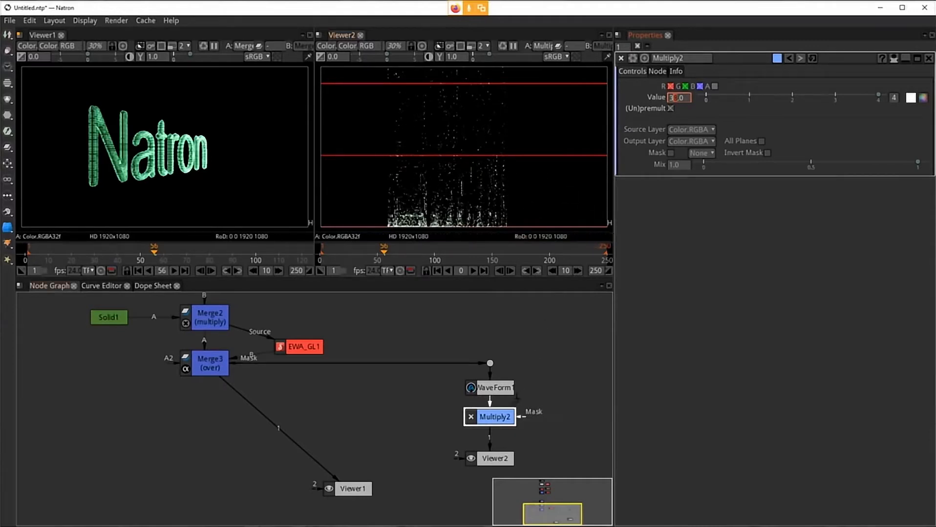
click(499, 390)
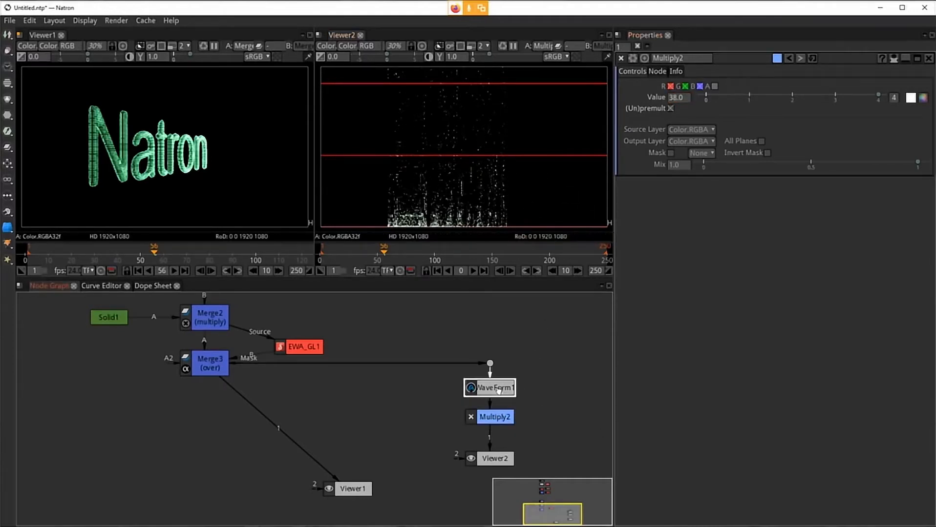
double_click(485, 393)
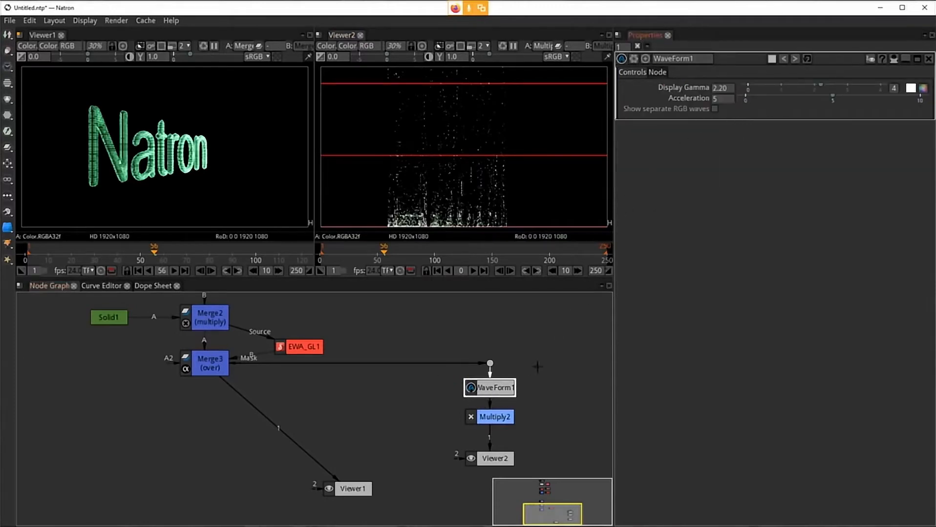
Step: Set the WaveForm1 Display Gamma to 1
double_click(734, 89)
drag(713, 90, 727, 88)
click(729, 90)
drag(733, 90, 714, 90)
text(1)
key(Return)
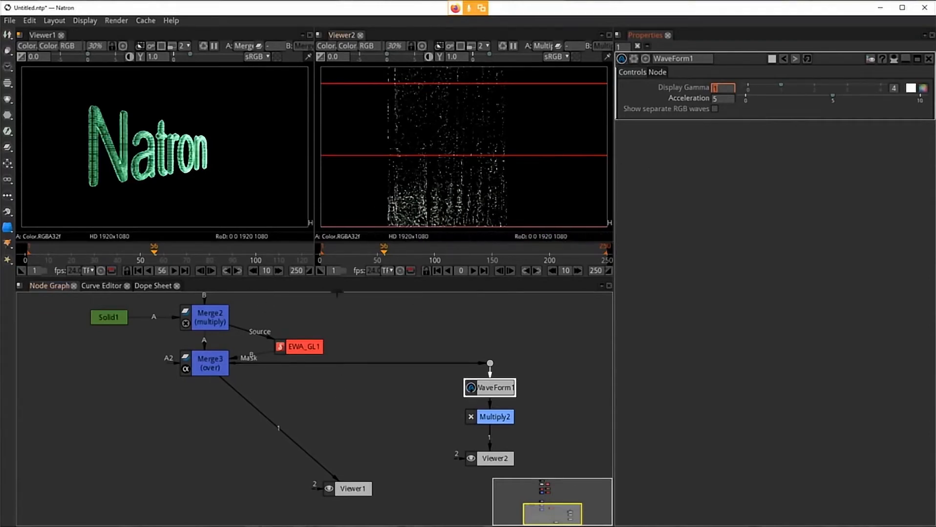
Step: Disable the Multiply1 node feeding Merge2
click(218, 326)
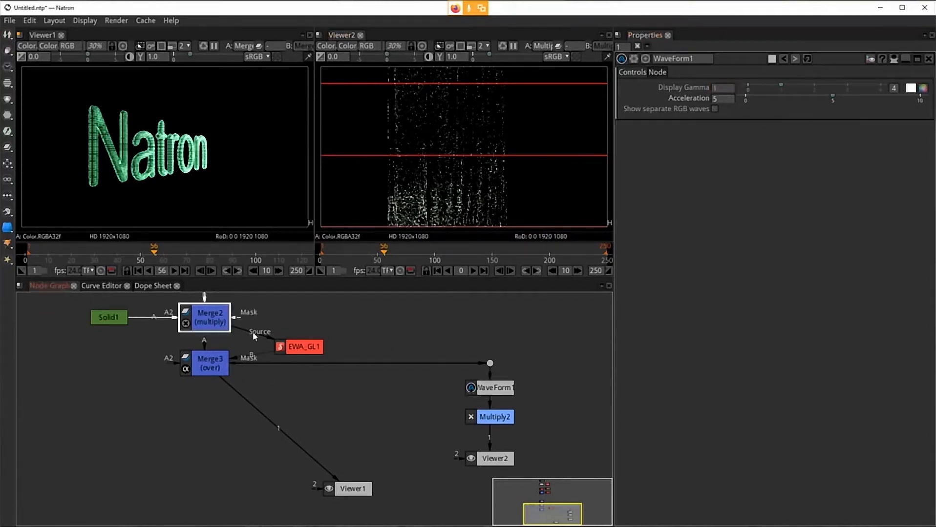
drag(389, 336, 387, 396)
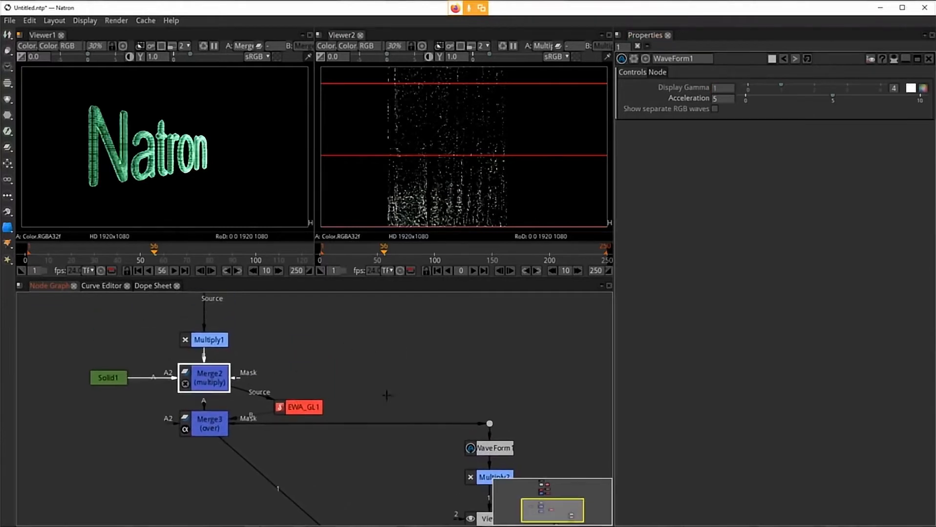
click(221, 343)
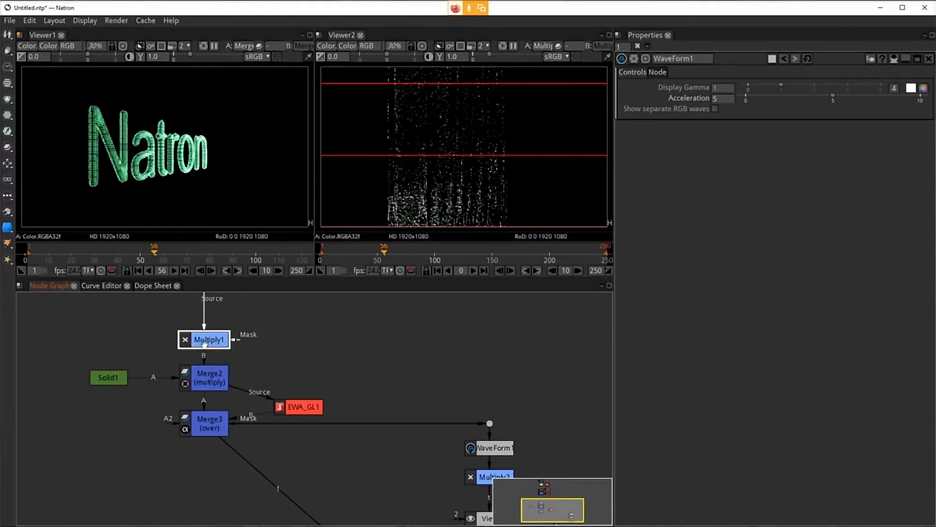
key(d)
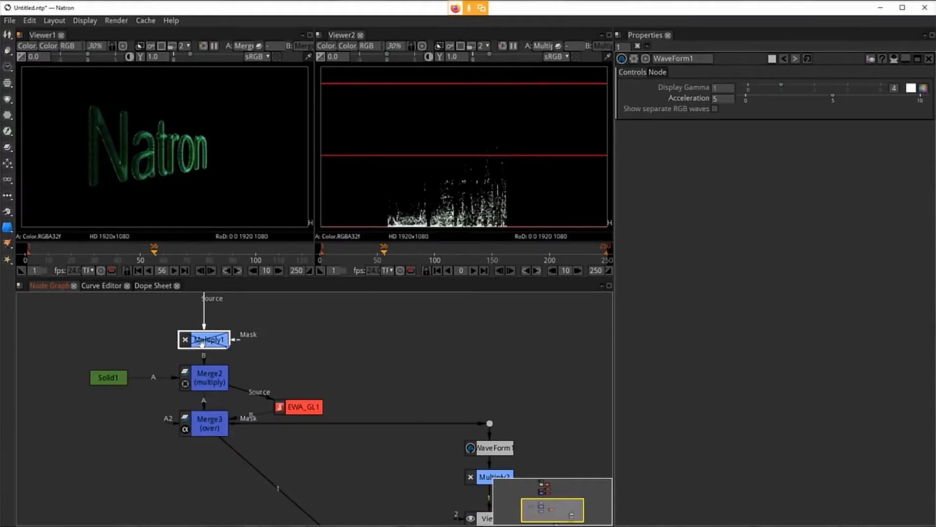
Step: Try setting the WaveForm1 Display Gamma to 2.2
drag(485, 364, 483, 337)
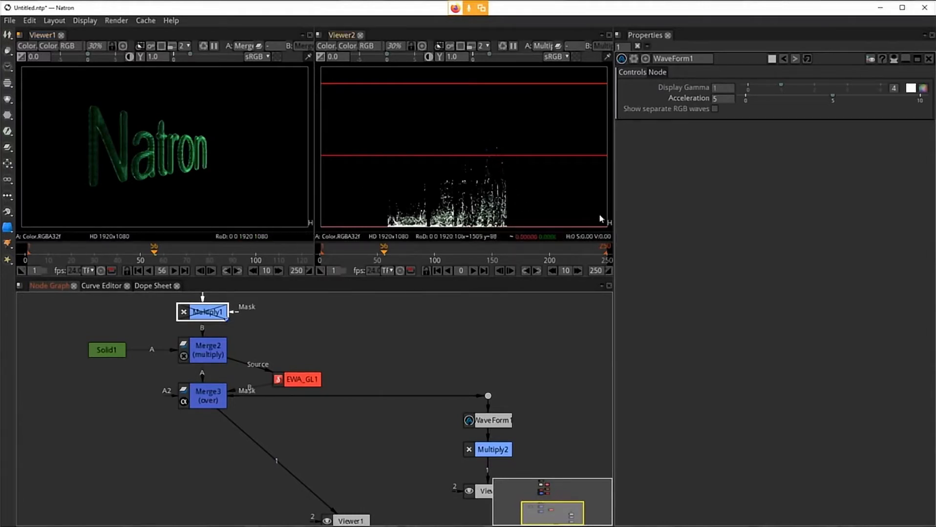
click(721, 87)
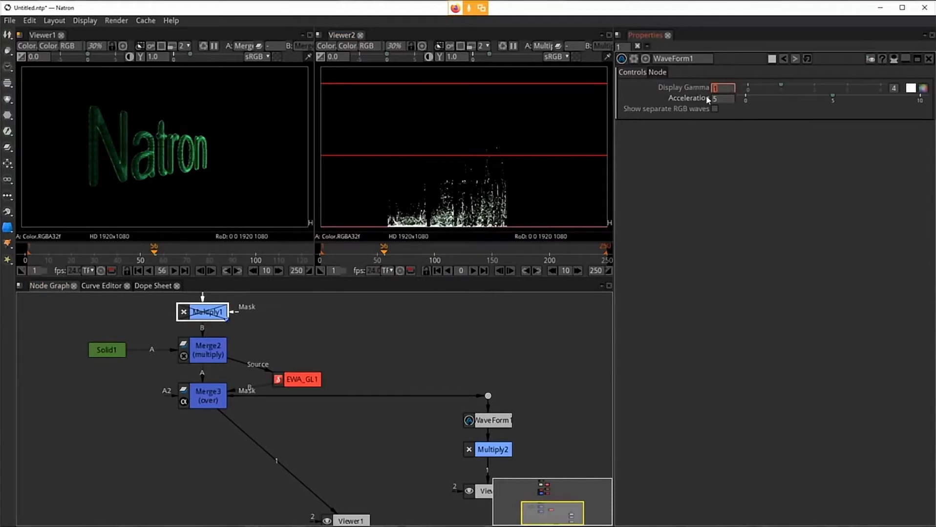
mouse_move(707, 99)
text(2)
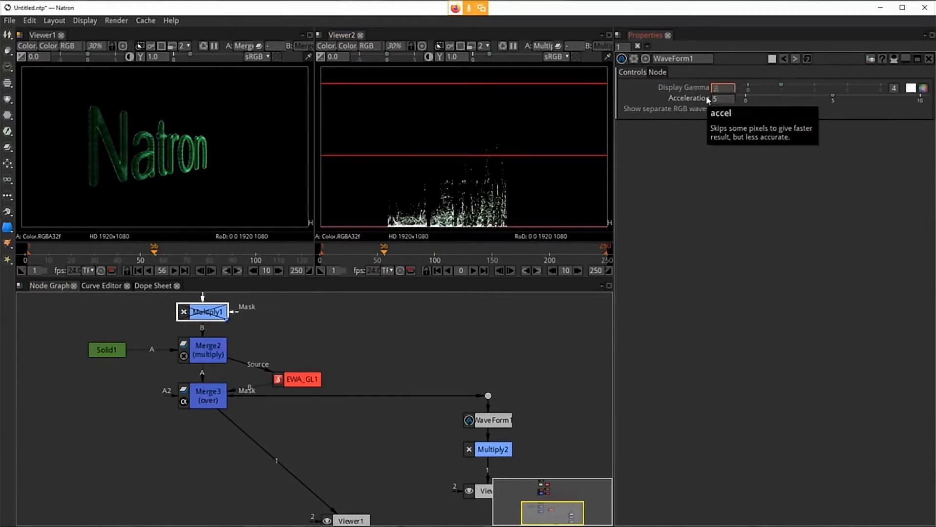
text(.2)
key(Return)
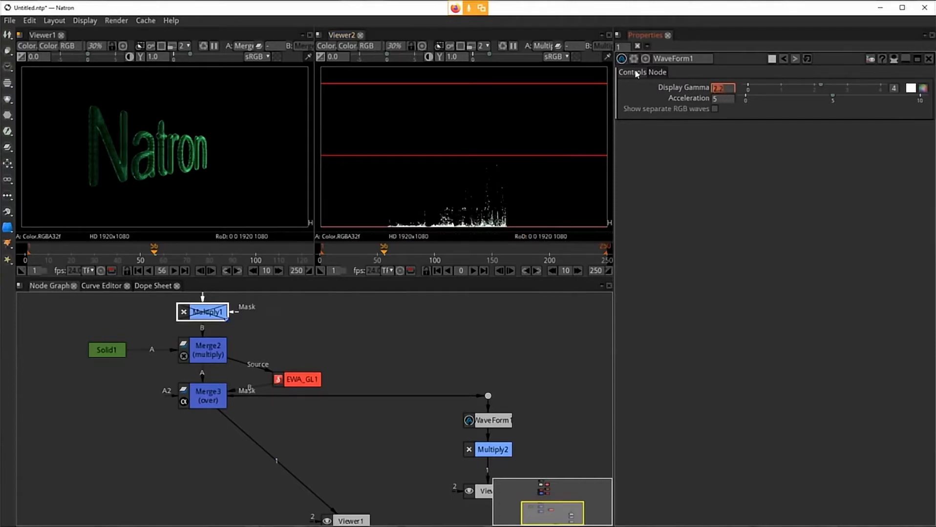
key(Return)
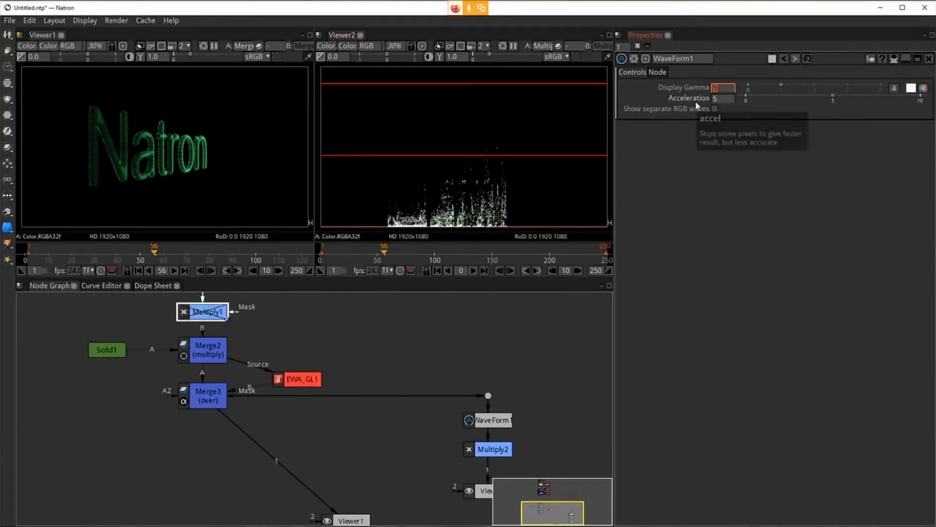
Step: Set the WaveForm1 Acceleration to 2
click(724, 98)
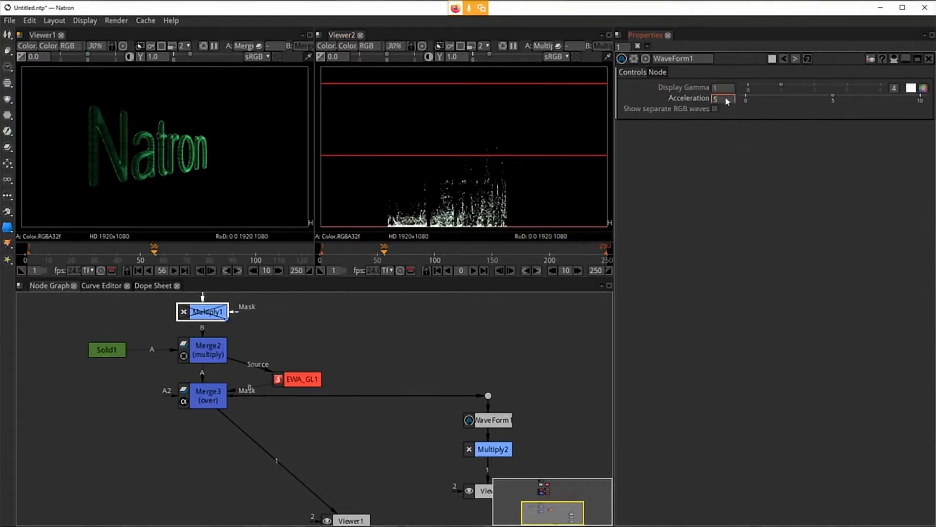
drag(725, 99, 706, 98)
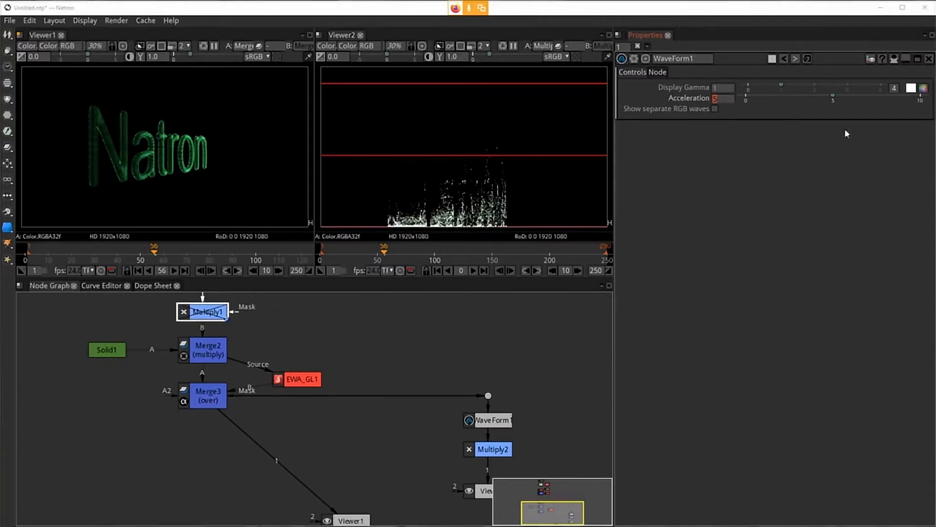
click(722, 97)
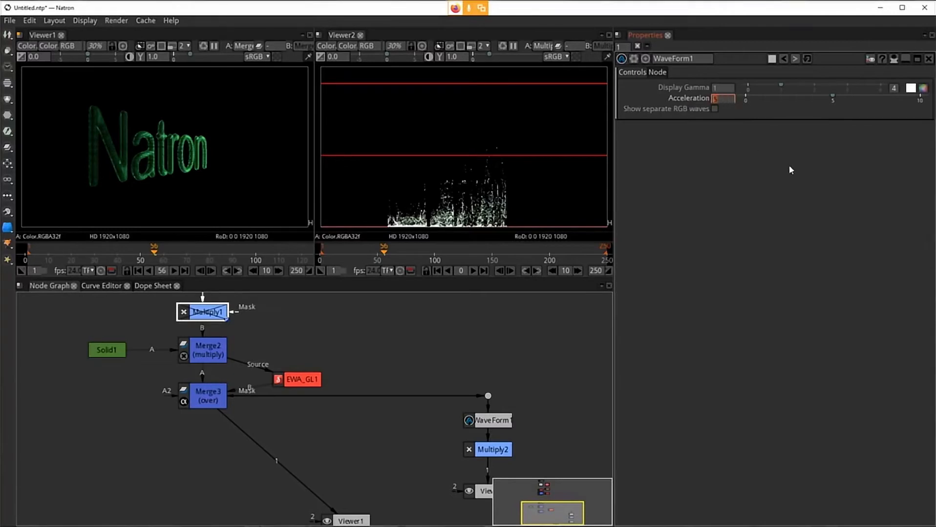
text(2)
key(Return)
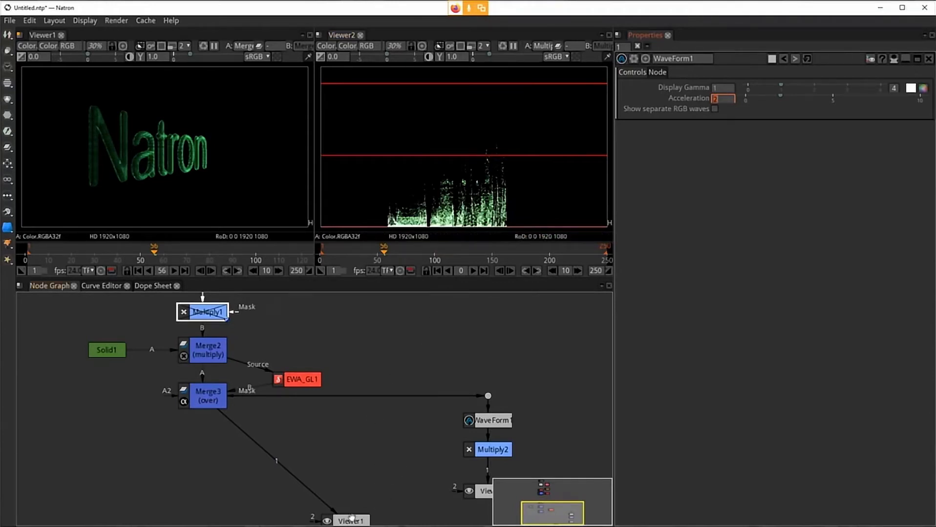
Step: Move the Viewer1 node directly below Merge3
drag(351, 517, 202, 489)
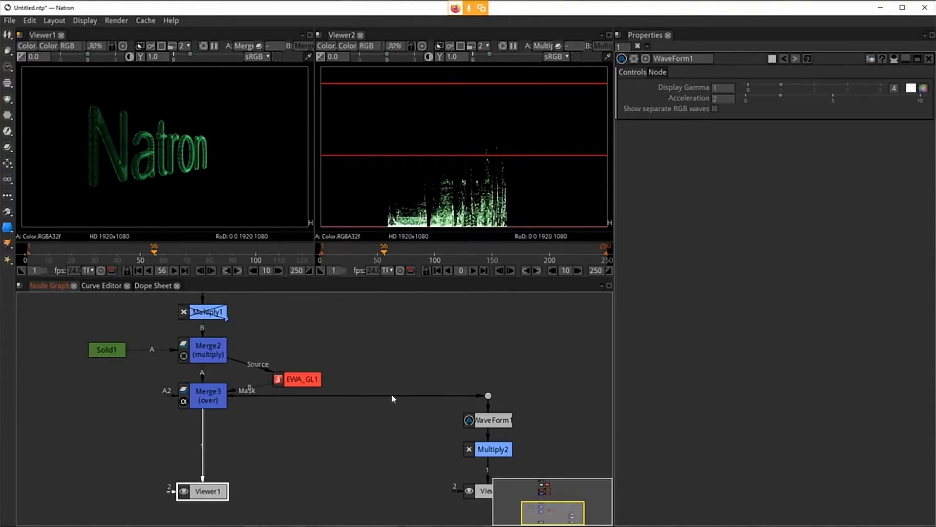
click(448, 361)
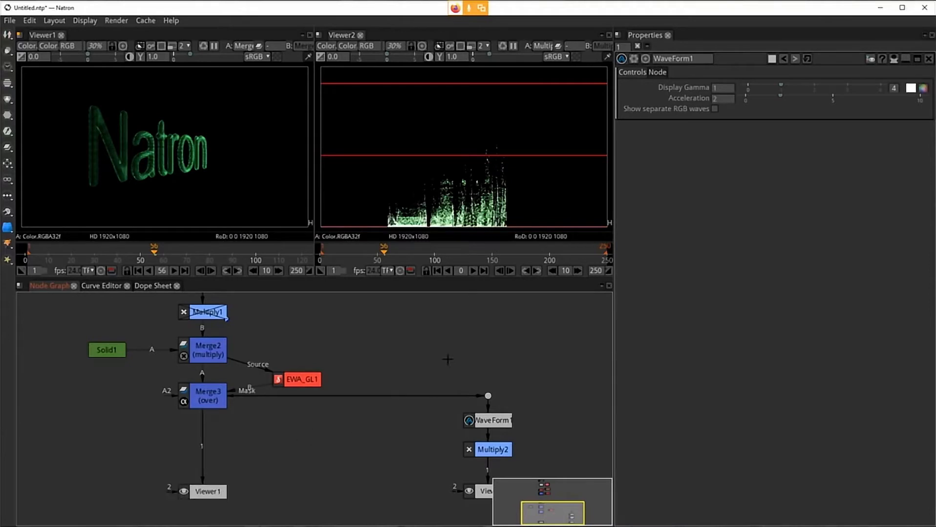
Step: Add a Crok_puffy_noise_GL node from Community GLSL Source and connect it to Viewer1
right_click(397, 361)
mouse_move(450, 290)
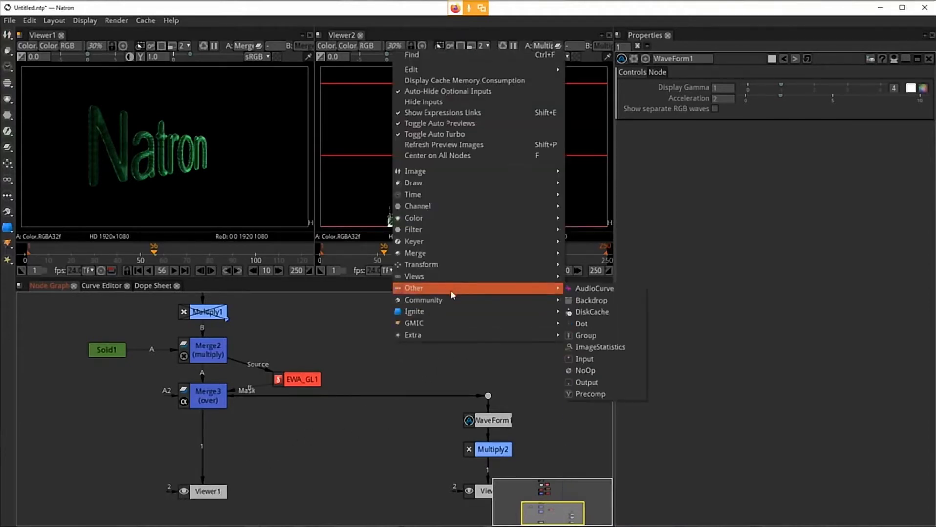
mouse_move(595, 357)
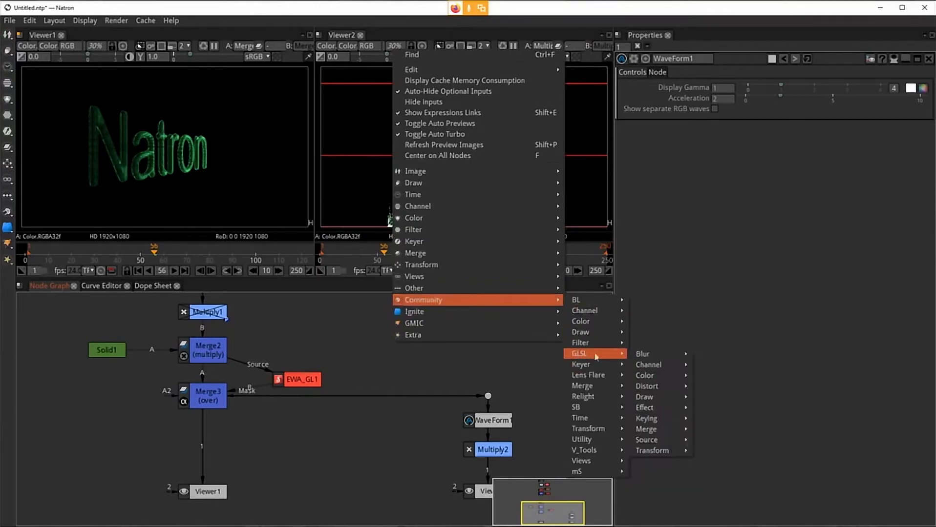
mouse_move(677, 442)
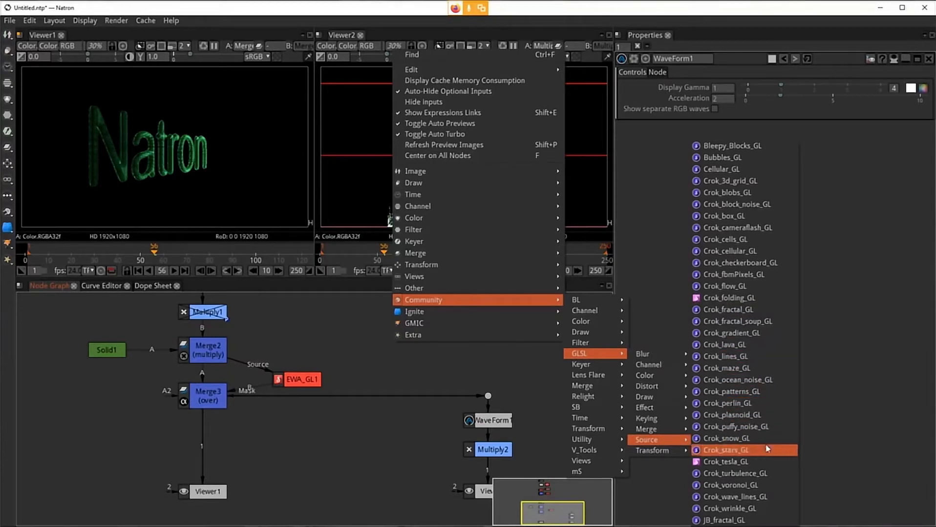
click(727, 427)
drag(341, 427, 416, 331)
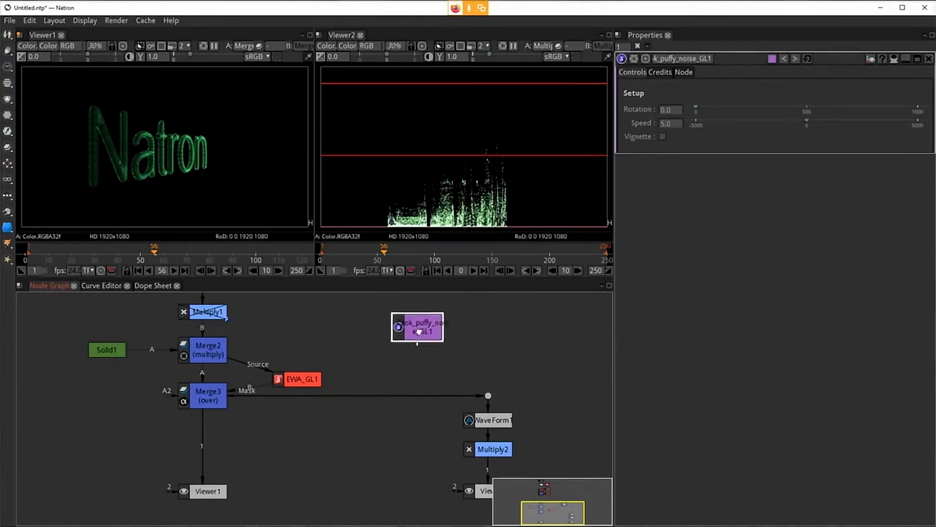
key(1)
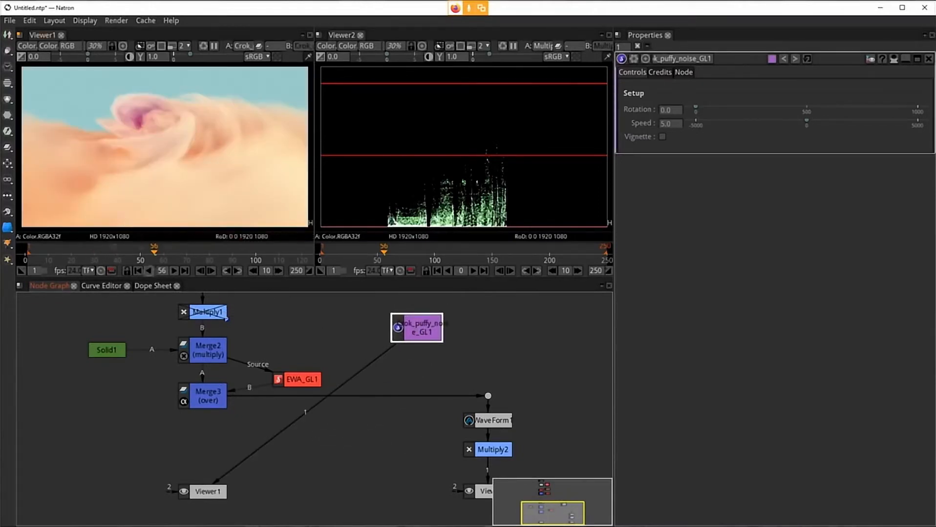
Step: Play the timeline in Viewer1 and stop playback
click(138, 272)
click(173, 273)
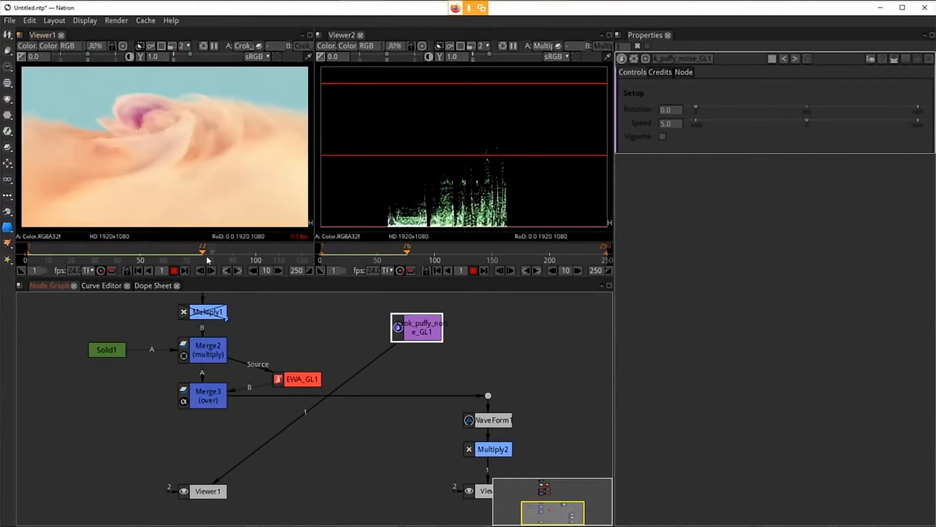
click(174, 270)
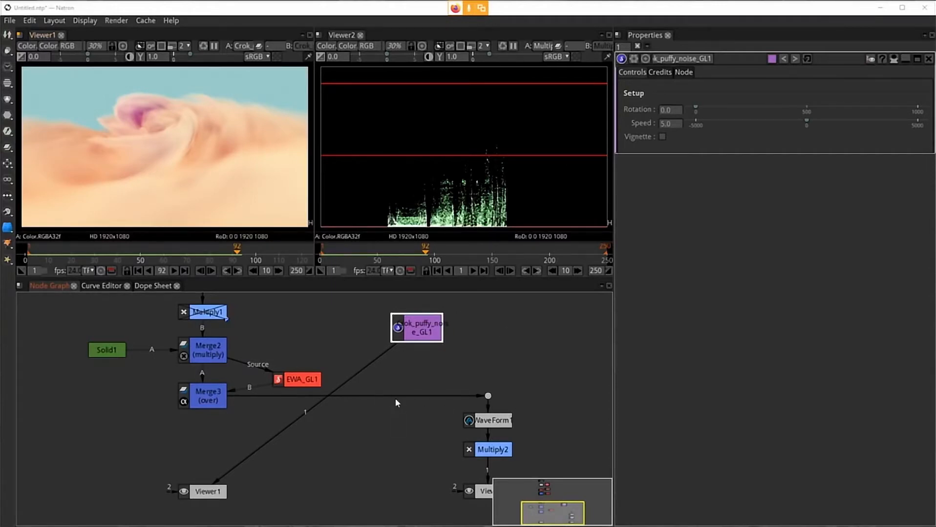
Step: Connect Crok_puffy_noise_GL1 into the dot feeding WaveForm1 and disable Multiply2
drag(395, 398, 421, 328)
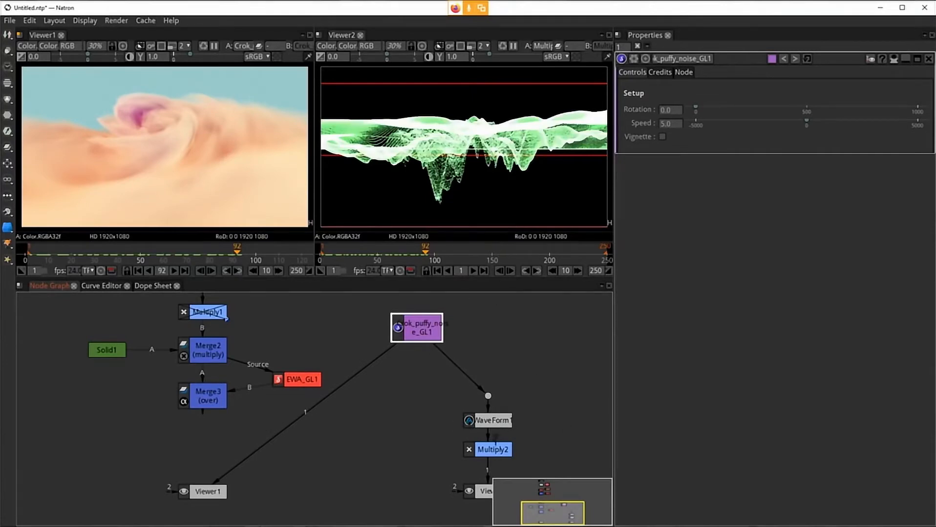
click(509, 450)
key(d)
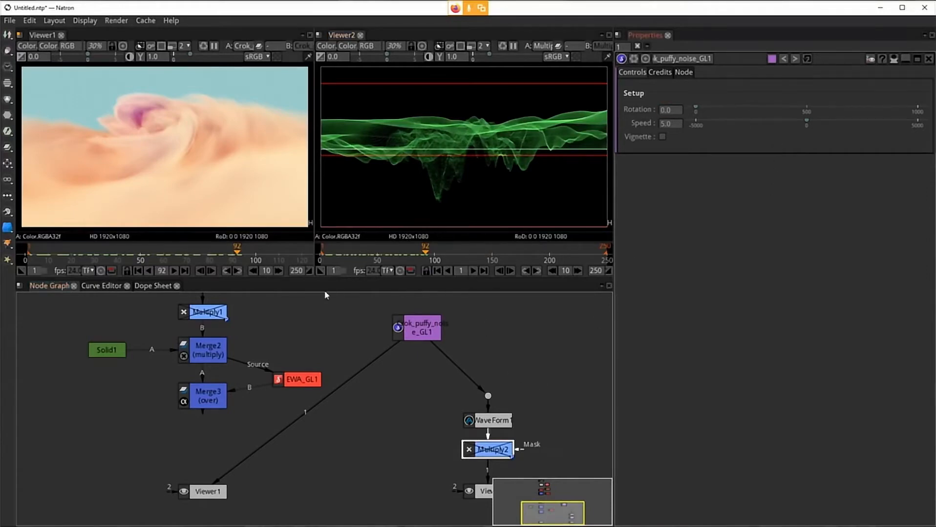
Step: Play the Viewer2 timeline from the first frame
click(438, 270)
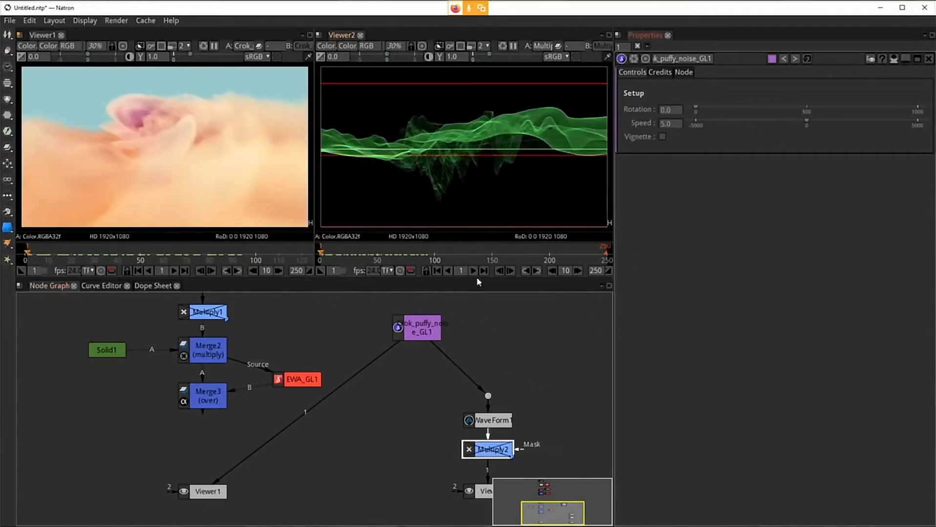
click(472, 271)
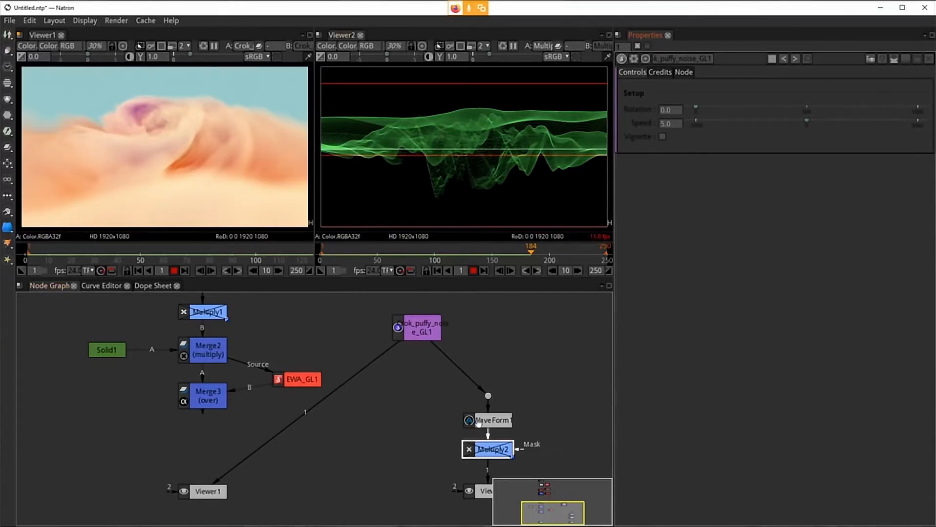
Step: Delete the dot and arrange WaveForm1 and Multiply2 beneath Crok_puffy_noise_GL1
drag(488, 396, 510, 327)
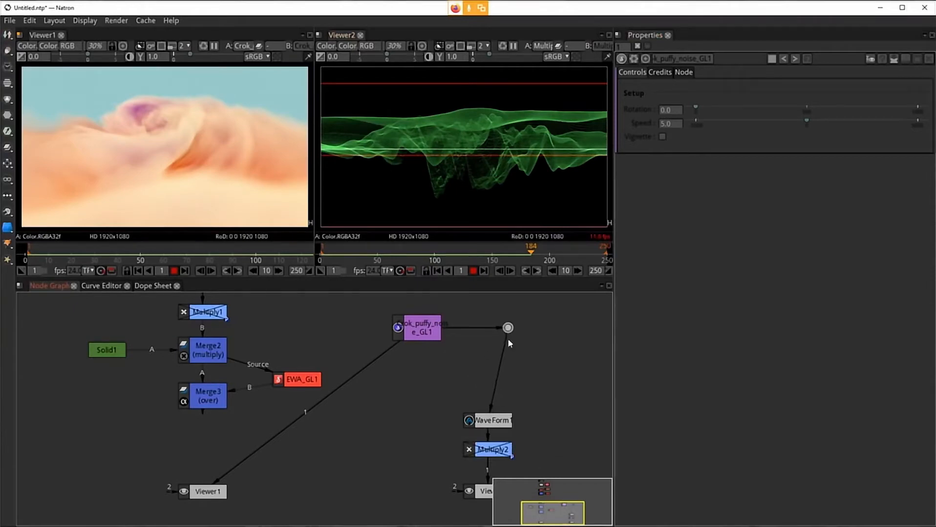
key(Delete)
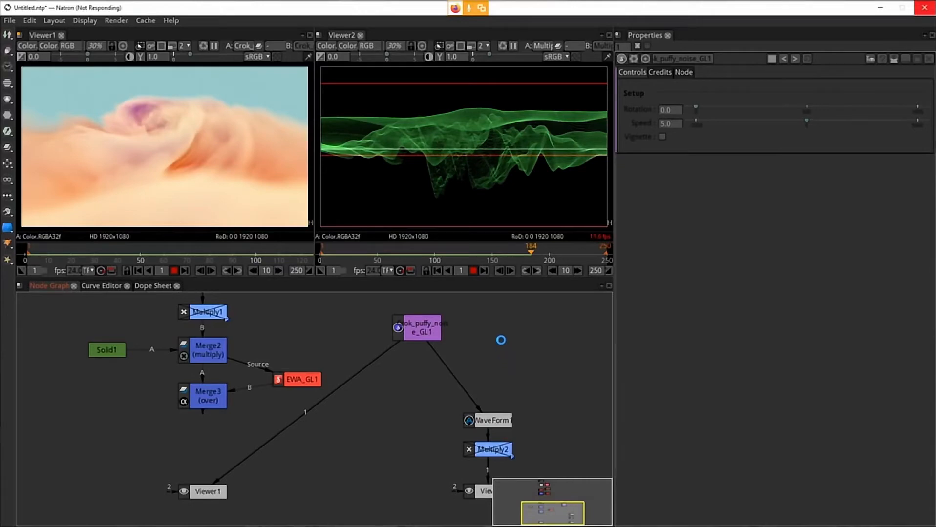
drag(454, 377, 420, 364)
drag(501, 448, 426, 458)
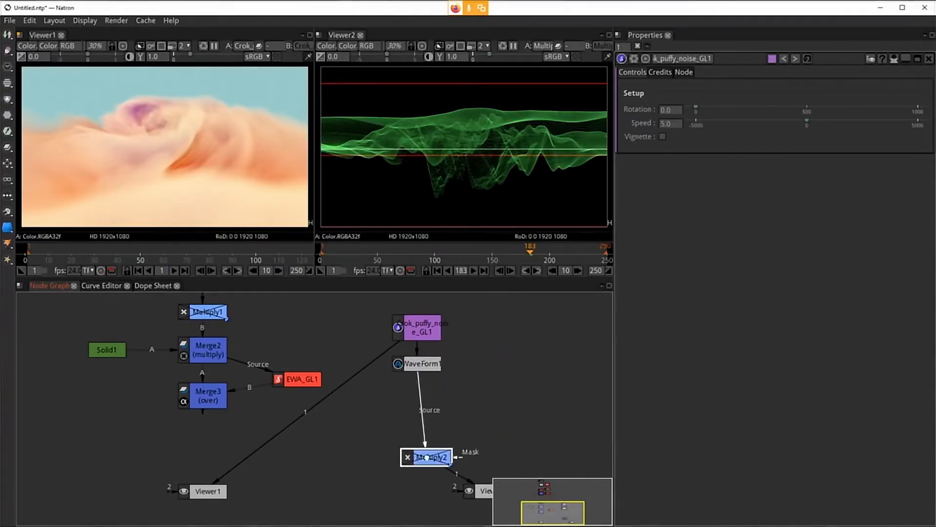
drag(428, 370, 423, 366)
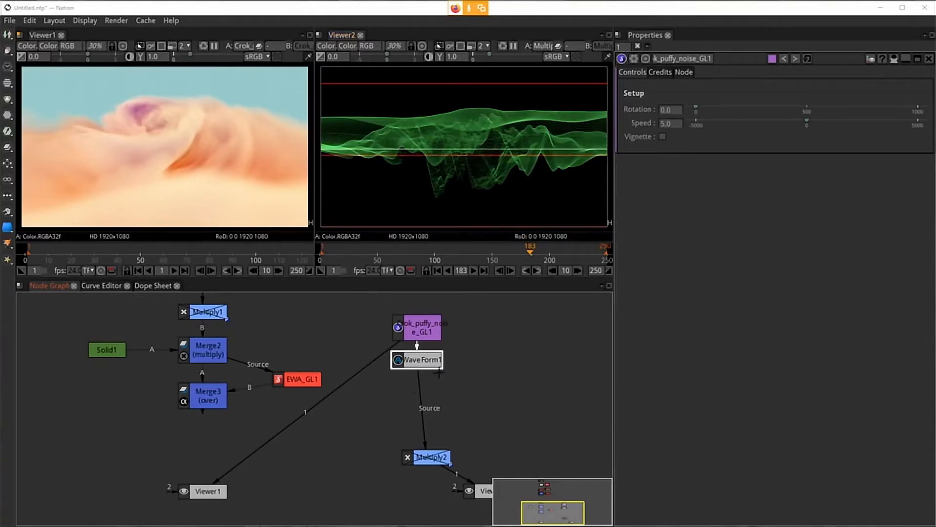
Step: Zoom into and examine the waveform traces in Viewer2
scroll(501, 173, up, 10)
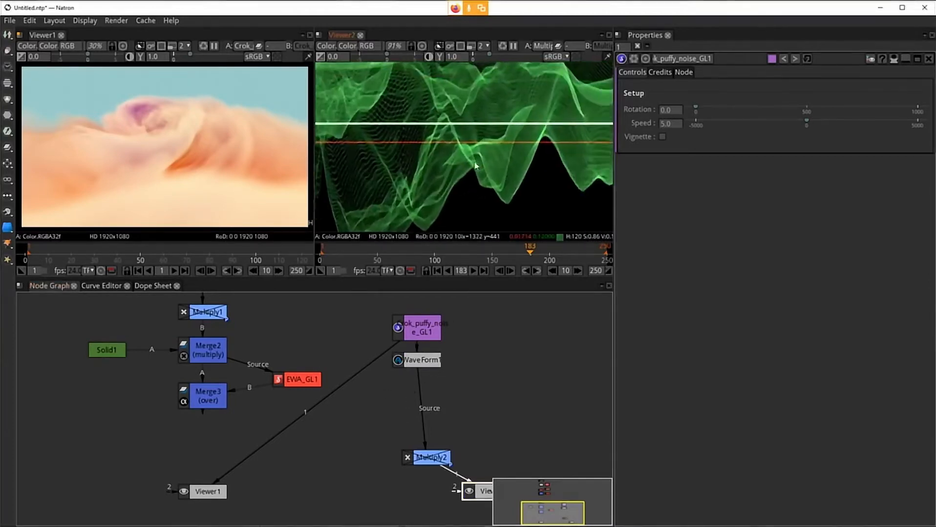
scroll(475, 166, up, 12)
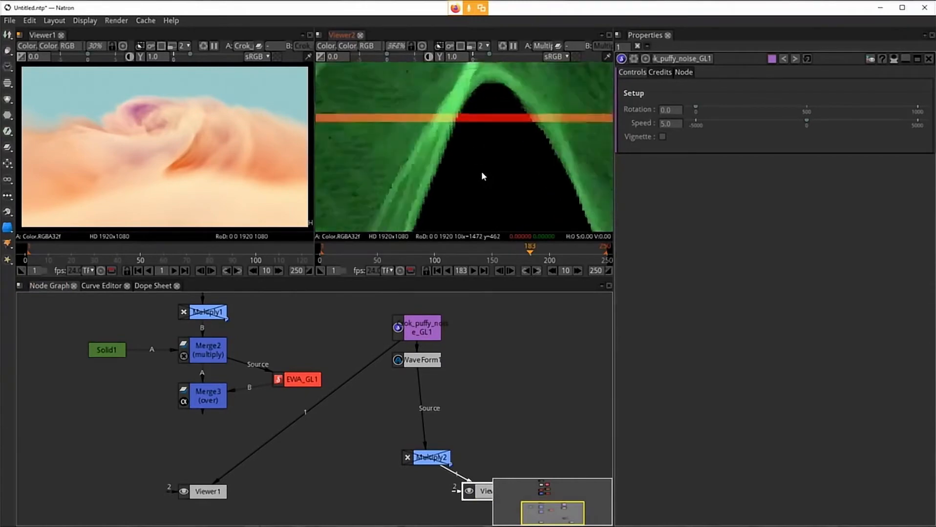
scroll(481, 172, up, 3)
drag(460, 113, 474, 200)
scroll(474, 191, up, 3)
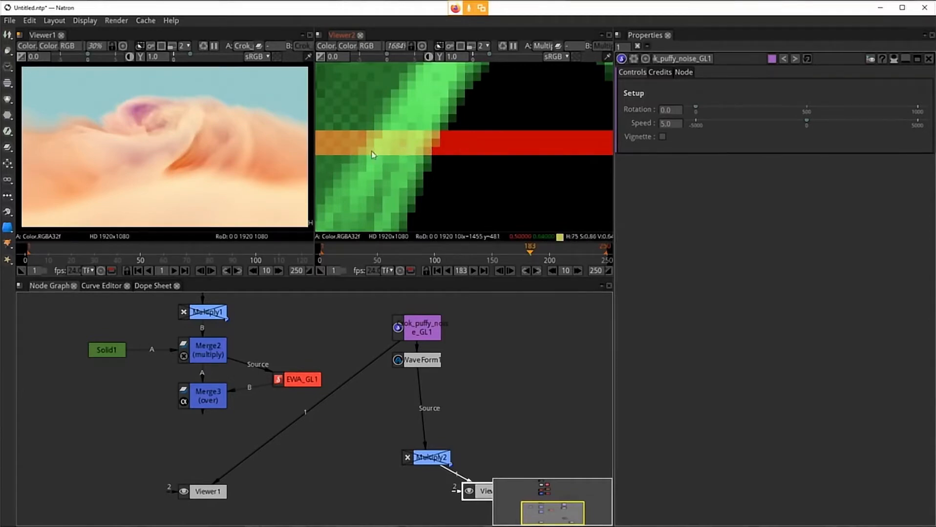
scroll(372, 155, down, 10)
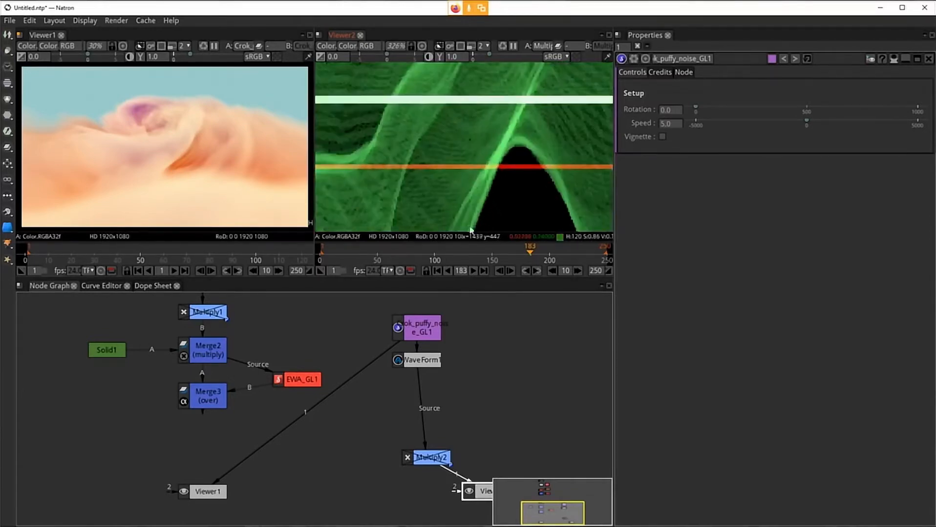
Step: Insert a Shuffle node directly below WaveForm1 in the node graph
scroll(470, 230, down, 12)
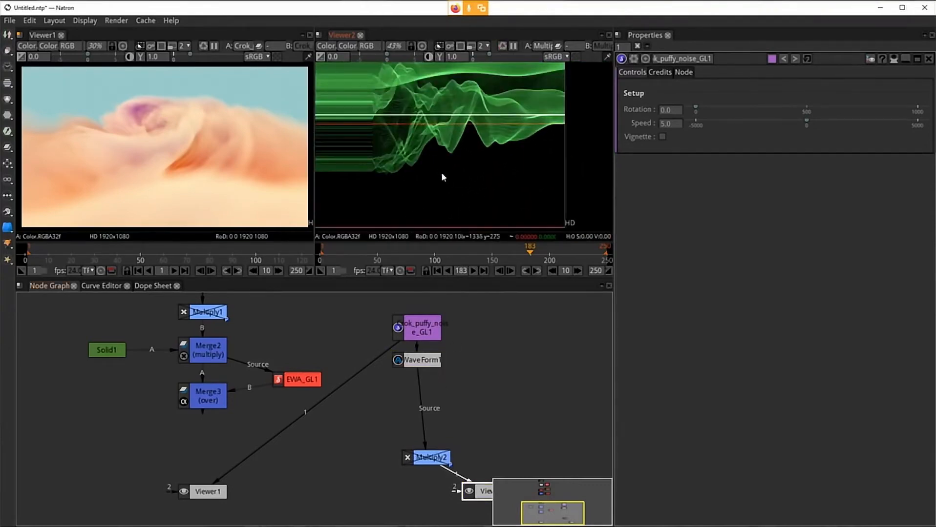
key(f)
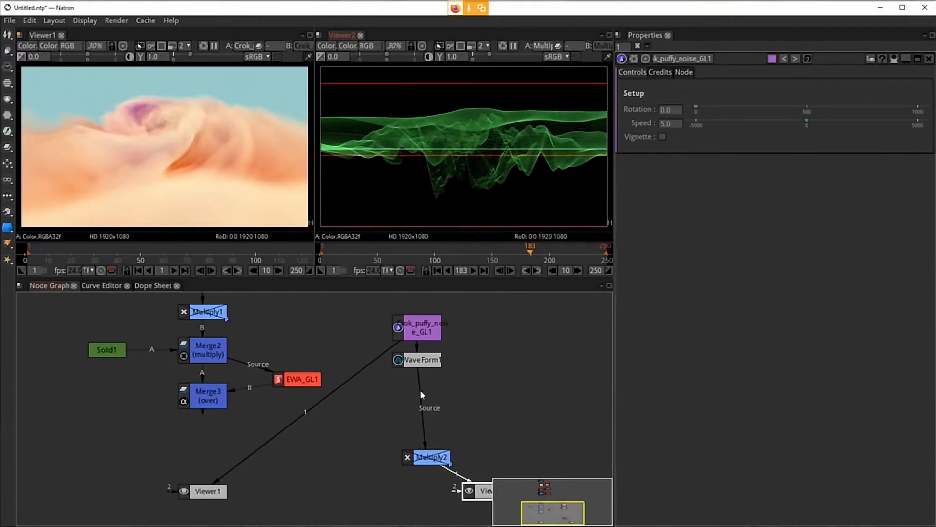
click(417, 362)
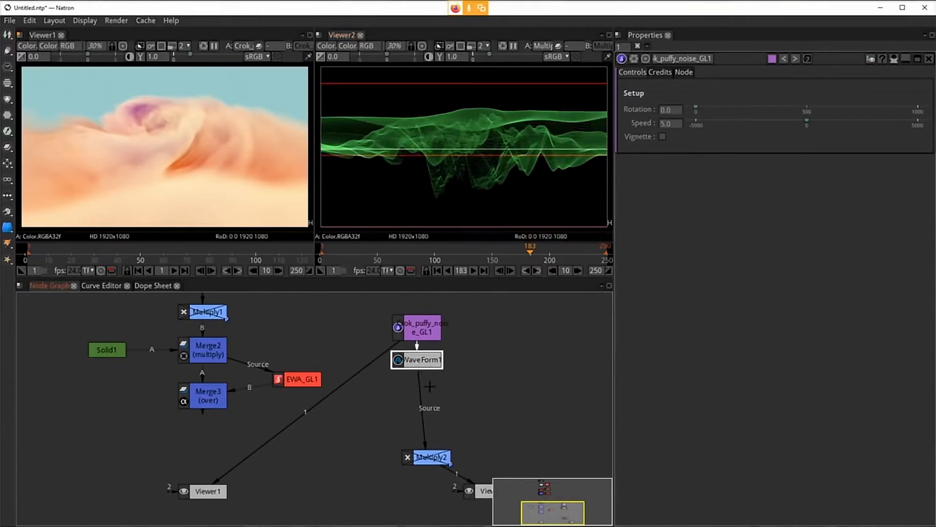
key(Tab)
text(shu)
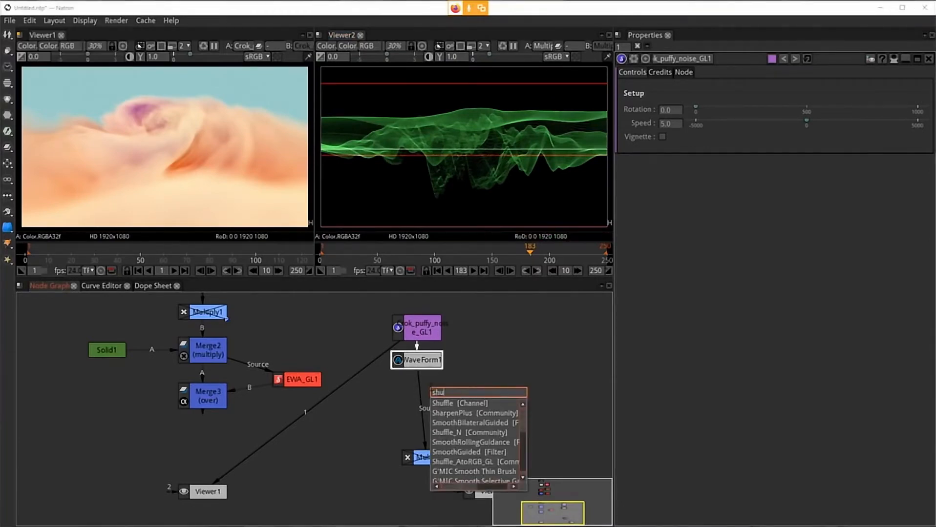
text(ff)
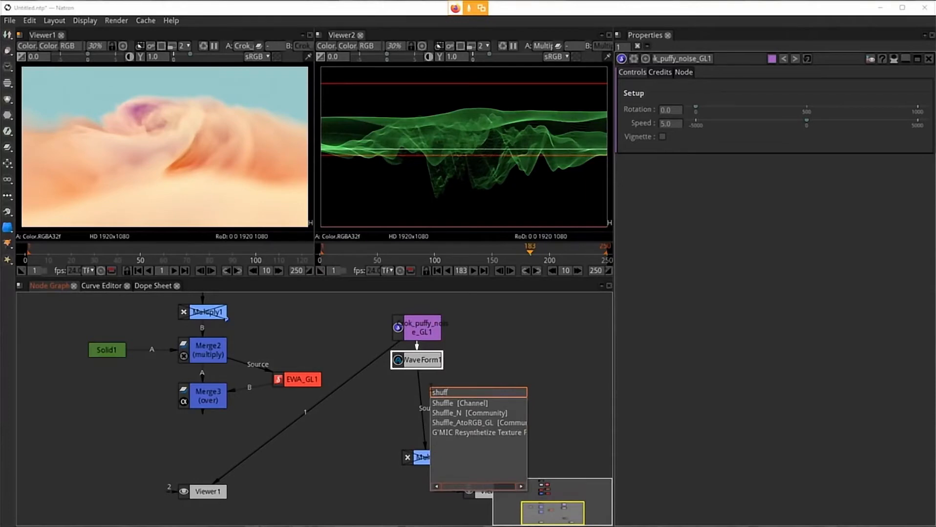
key(Return)
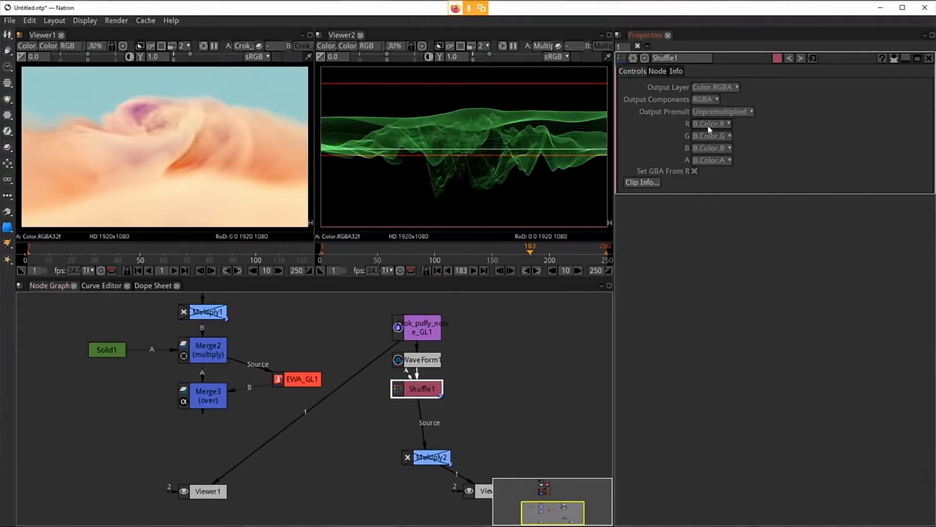
click(726, 126)
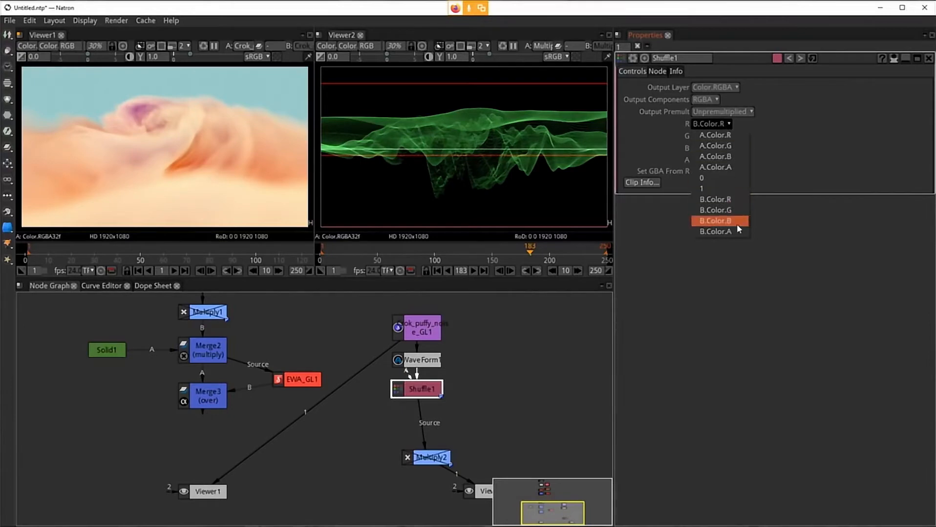
click(827, 145)
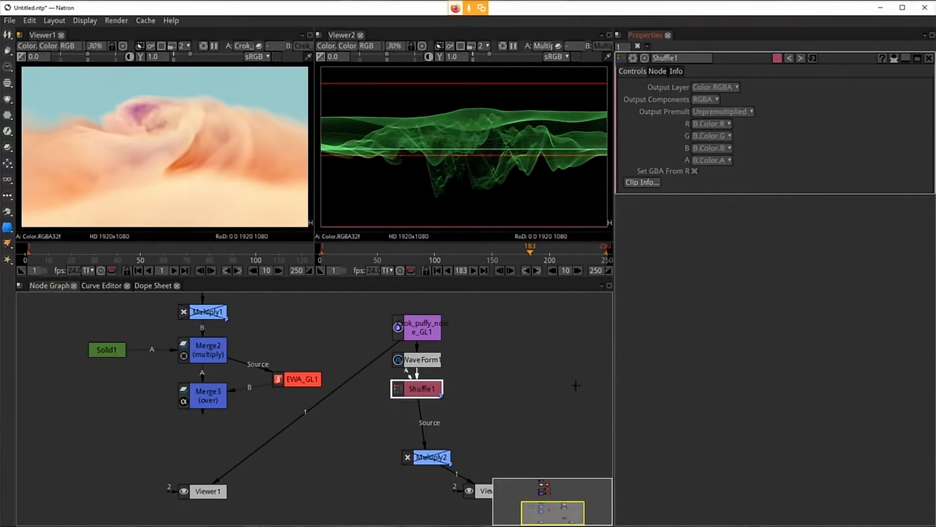
drag(415, 387, 384, 391)
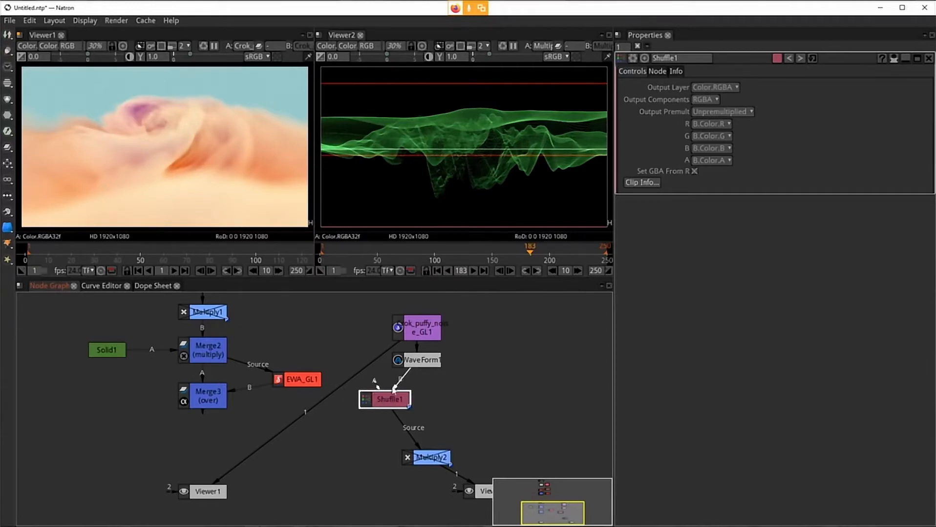
drag(341, 336, 340, 337)
drag(384, 400, 415, 403)
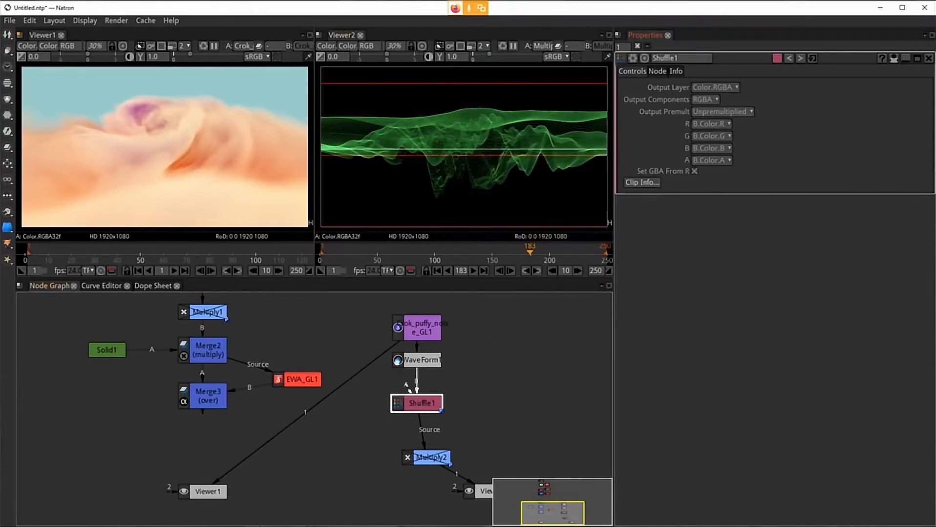
Step: Set Shuffle1's R output channel to B.Color.B and align Shuffle1 and Multiply2 beneath WaveForm1
click(725, 125)
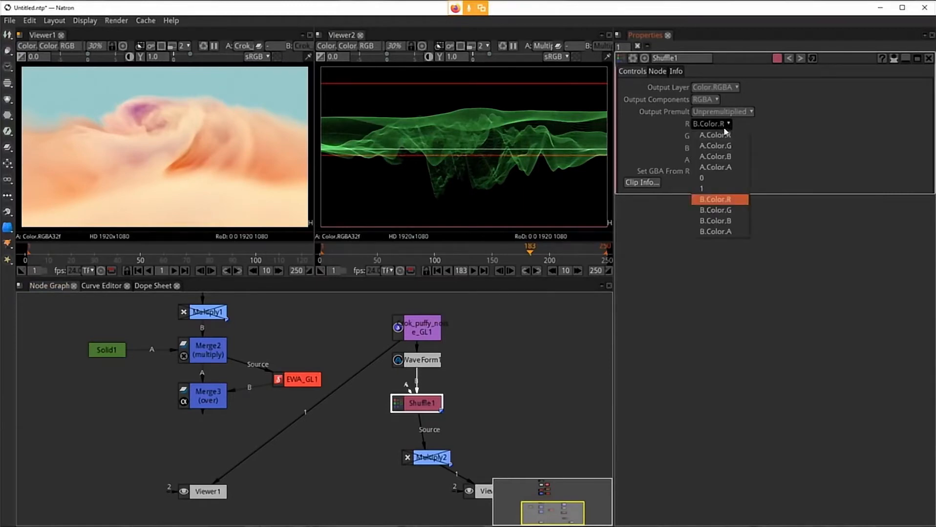
click(717, 223)
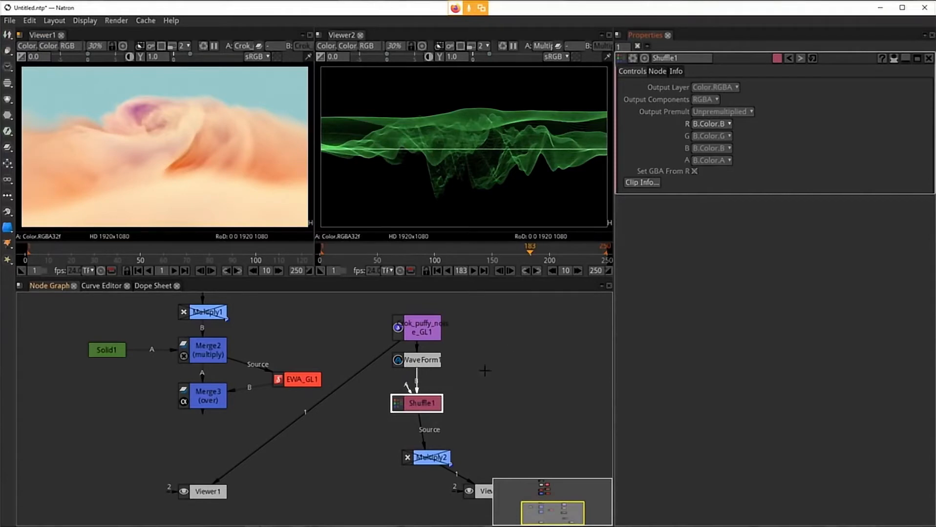
drag(418, 411, 418, 402)
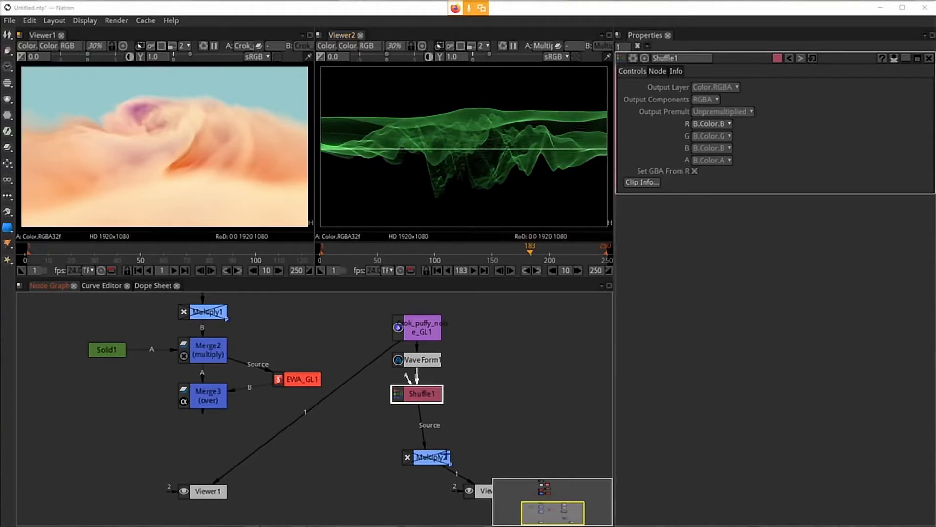
drag(437, 458, 406, 464)
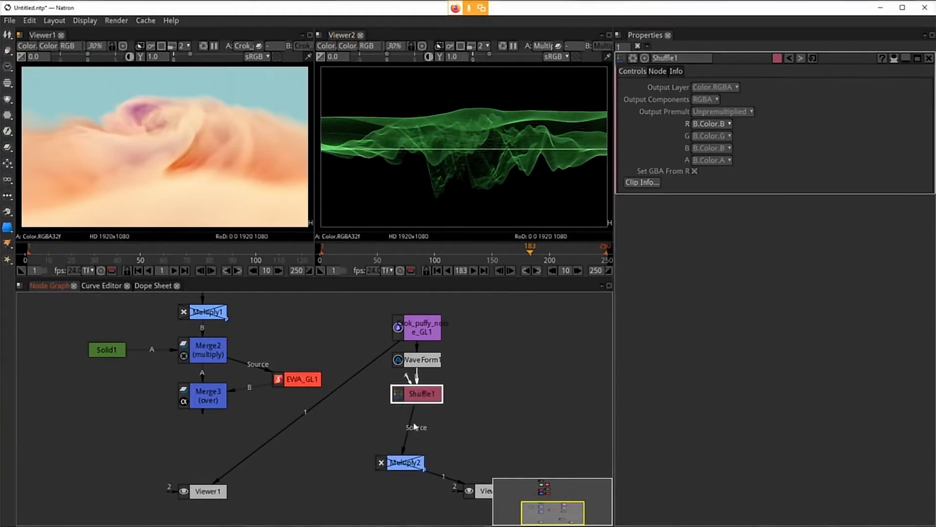
drag(408, 461, 425, 461)
Step: Insert a Transform node after Shuffle1 and set its Y translate to -195
click(417, 397)
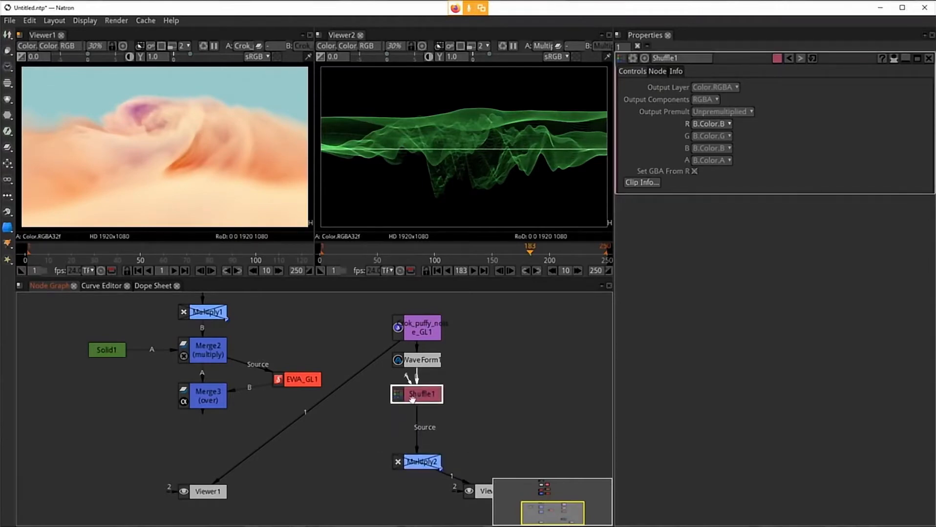
key(t)
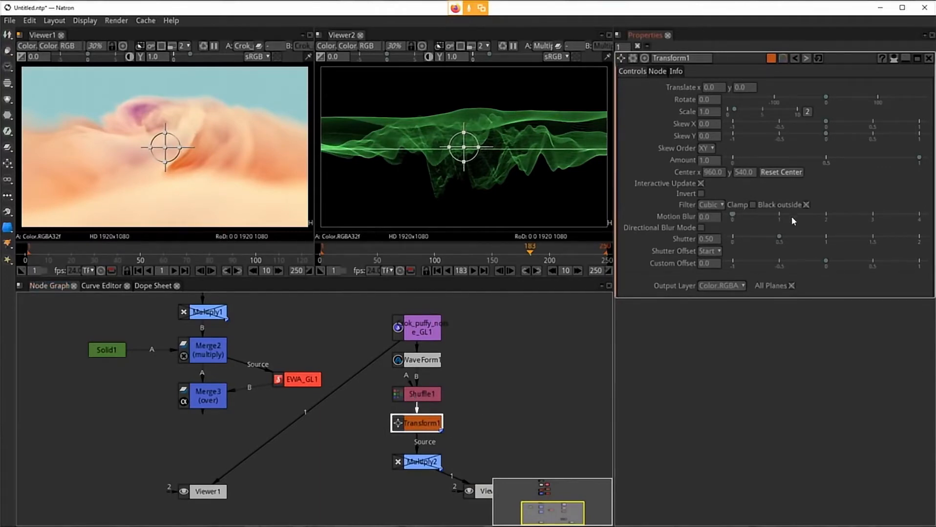
drag(750, 90, 736, 88)
scroll(736, 90, down, 12)
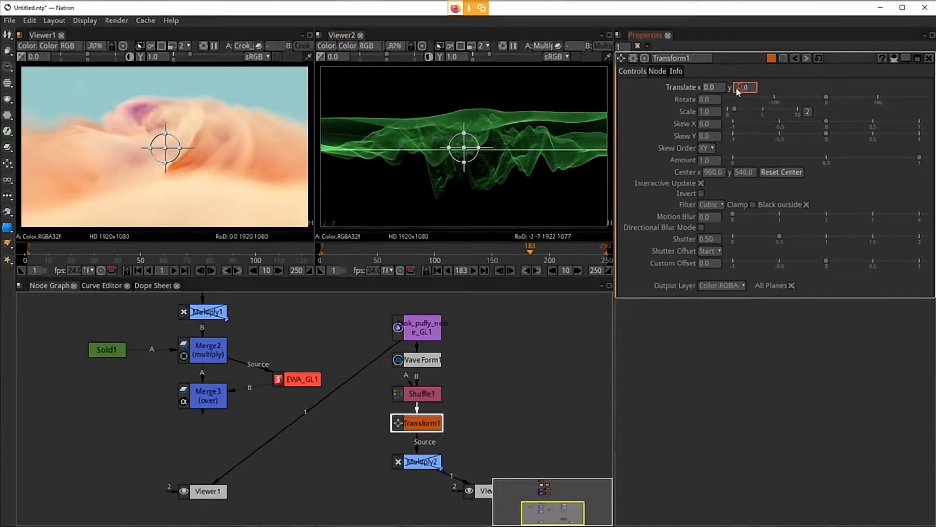
scroll(739, 90, down, 1)
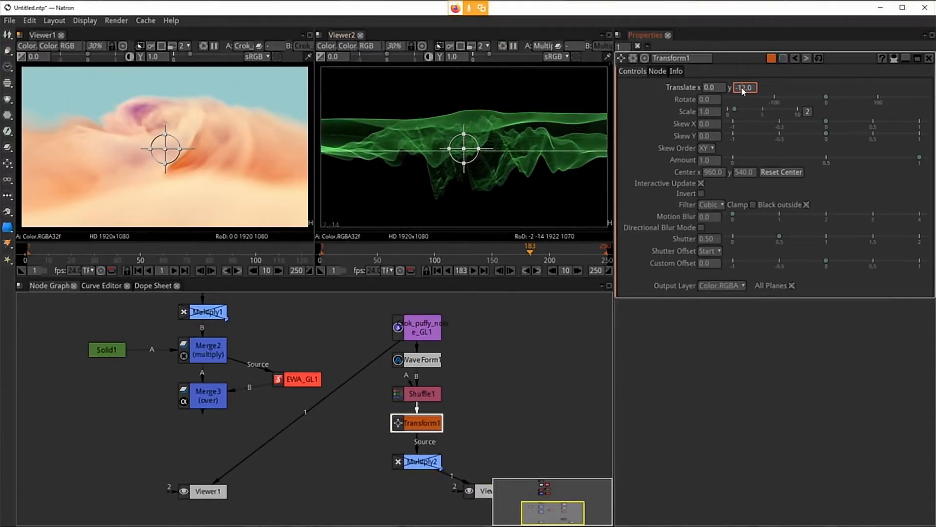
scroll(739, 88, down, 15)
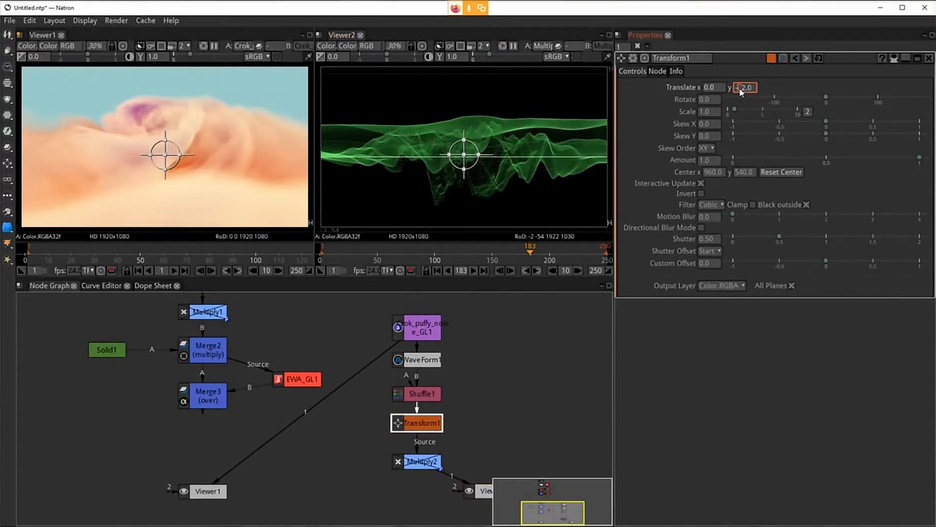
scroll(740, 90, down, 3)
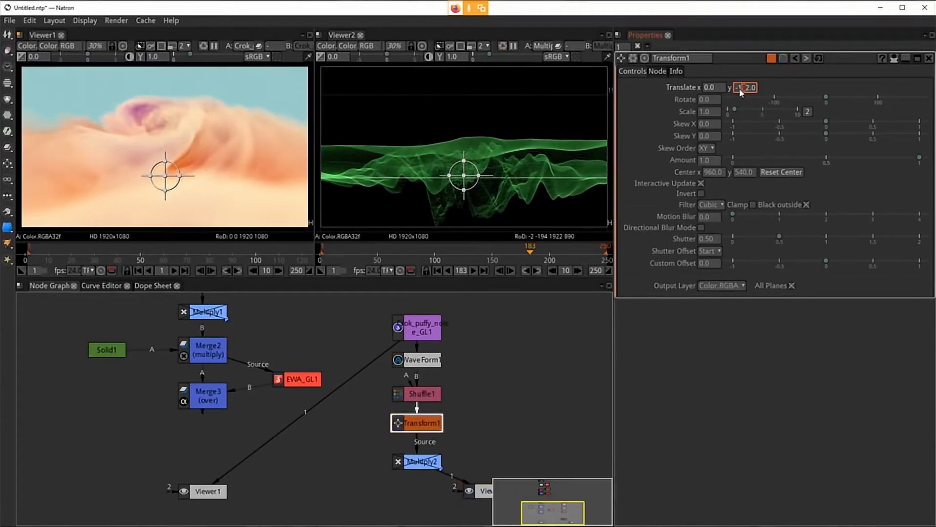
scroll(746, 90, down, 3)
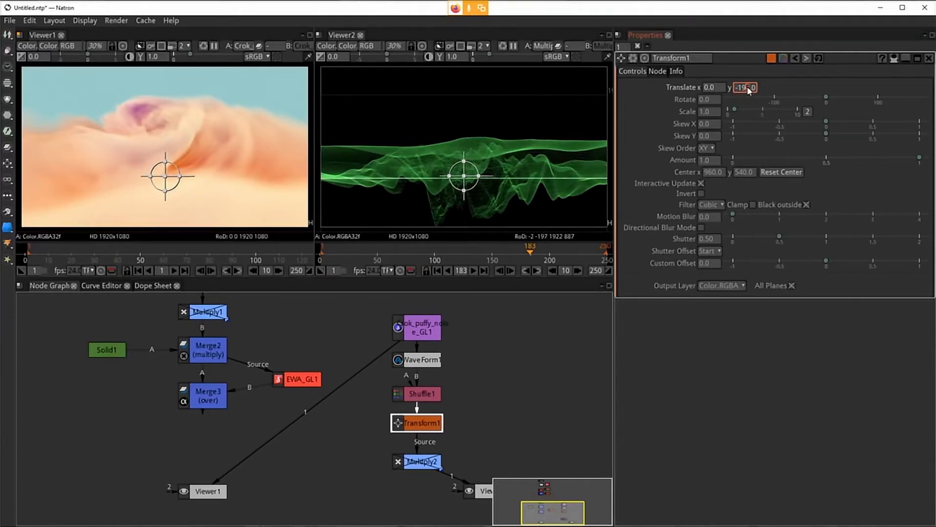
scroll(748, 91, down, 1)
scroll(749, 91, up, 1)
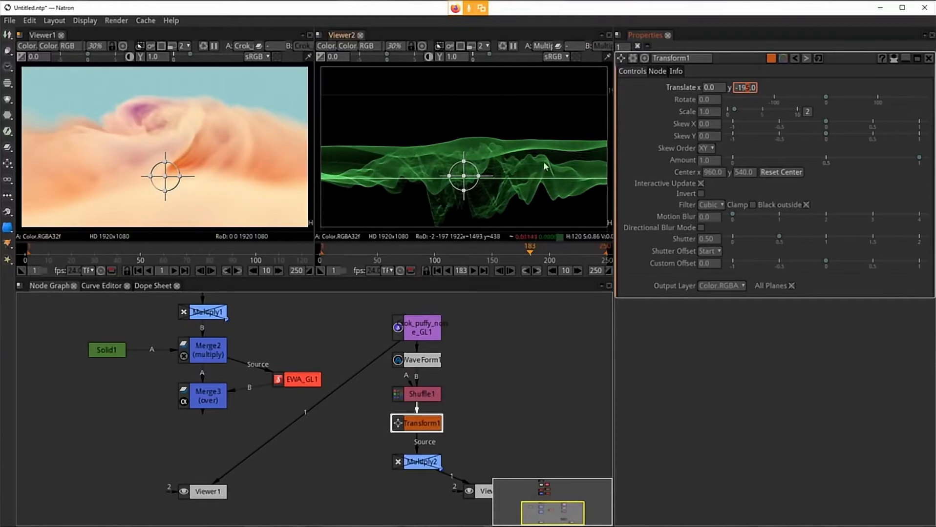
drag(530, 249, 434, 247)
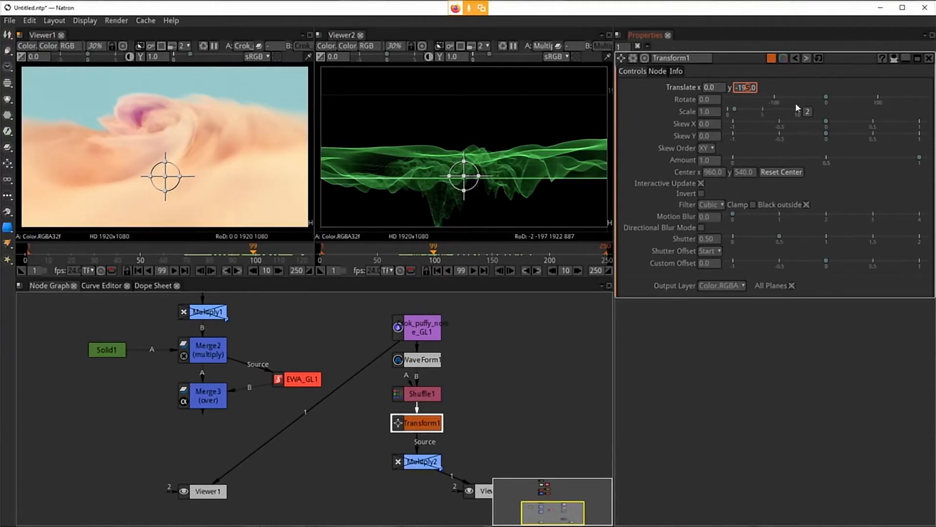
Step: Try scaling Transform1 uniformly, then reset the scale to its default
click(809, 112)
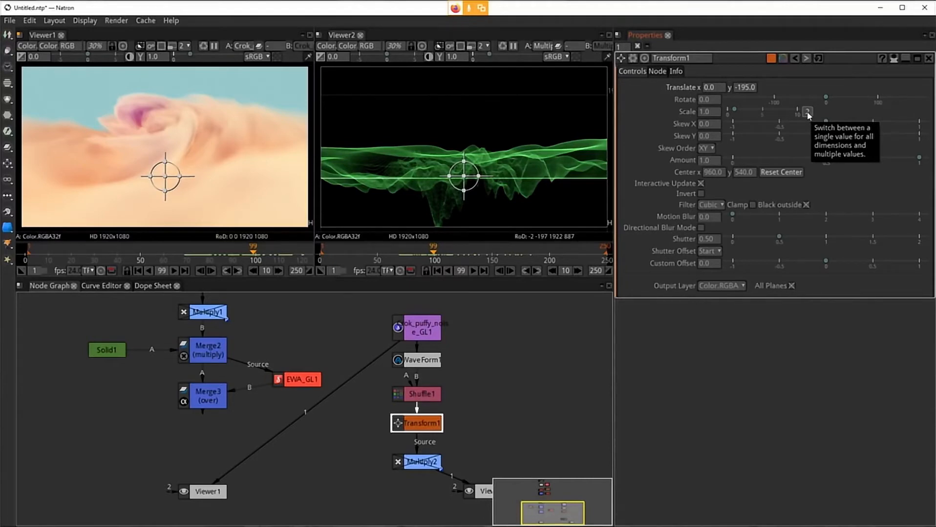
drag(734, 109, 754, 117)
right_click(704, 114)
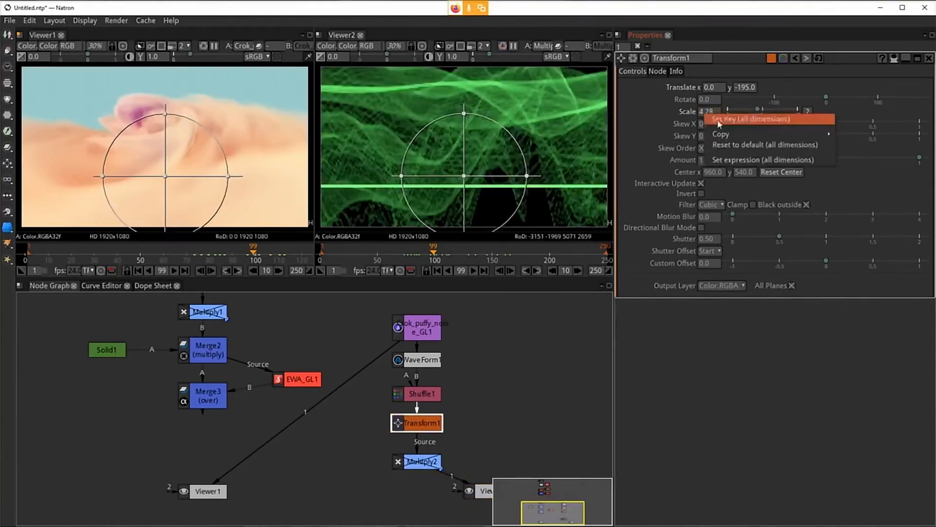
click(738, 146)
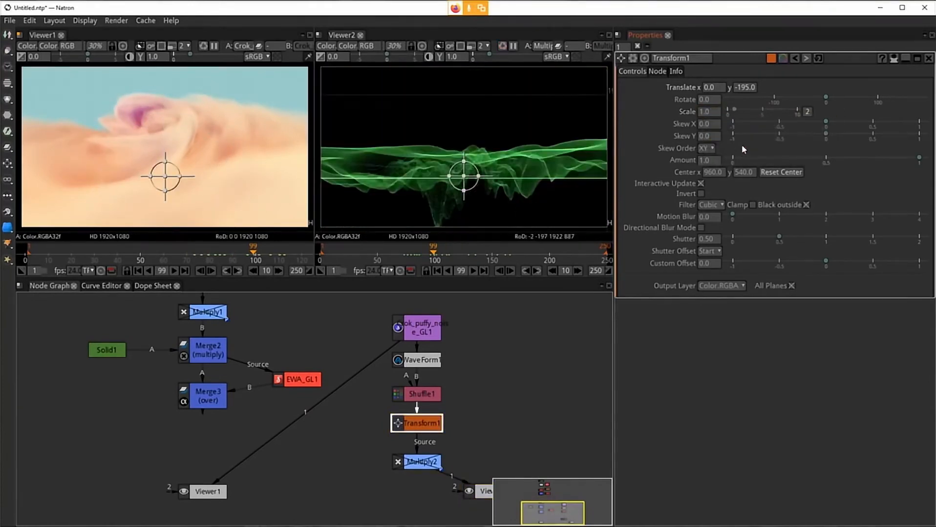
Step: Split Transform1's scale into separate dimensions and set the Y scale to 1.5
click(807, 111)
drag(750, 112, 732, 114)
text(1.5)
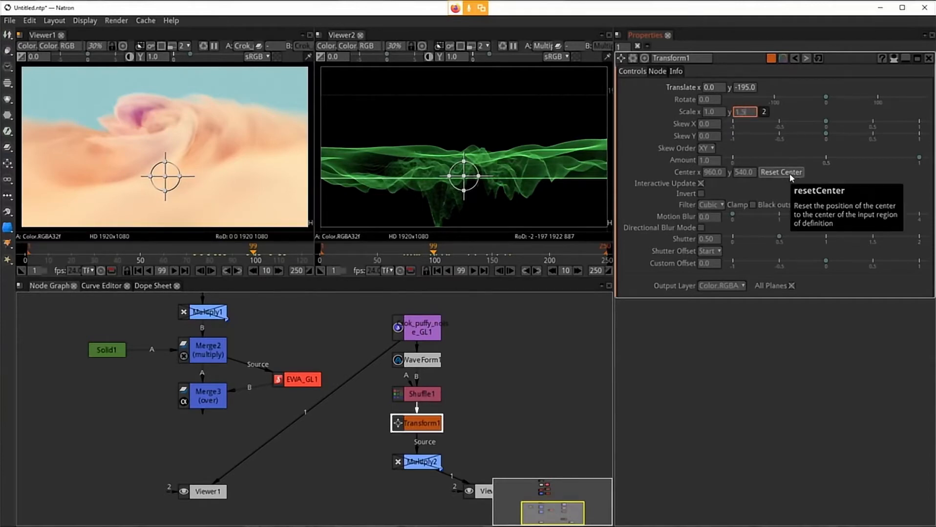
key(Return)
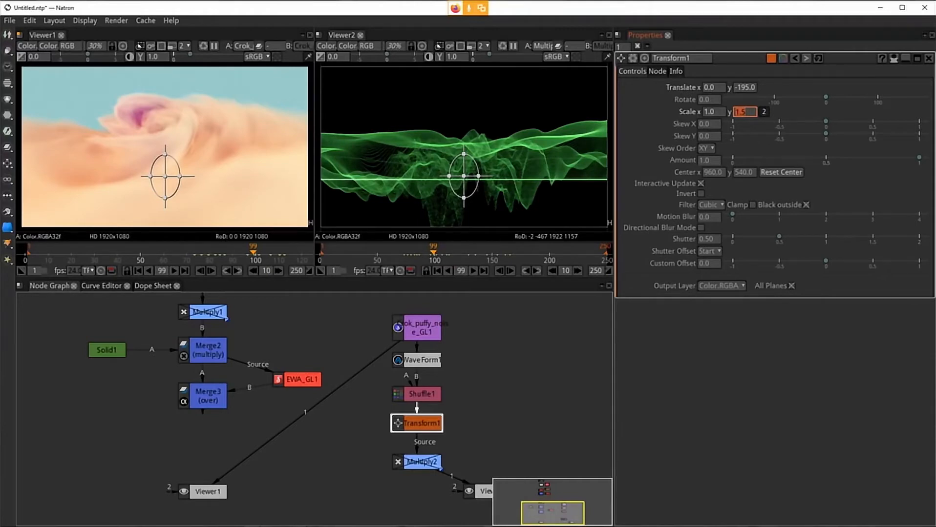
Step: Set Transform1's filter to Bilinear
click(710, 204)
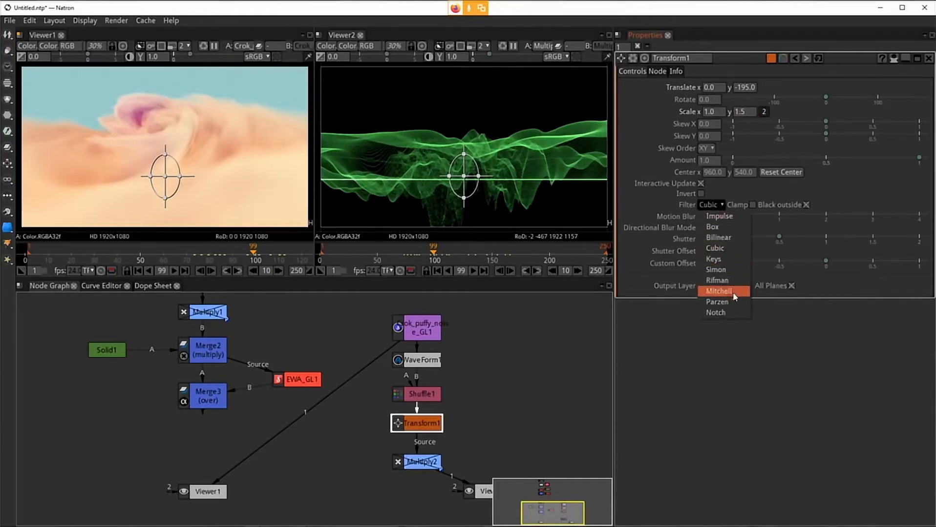
click(660, 202)
click(710, 207)
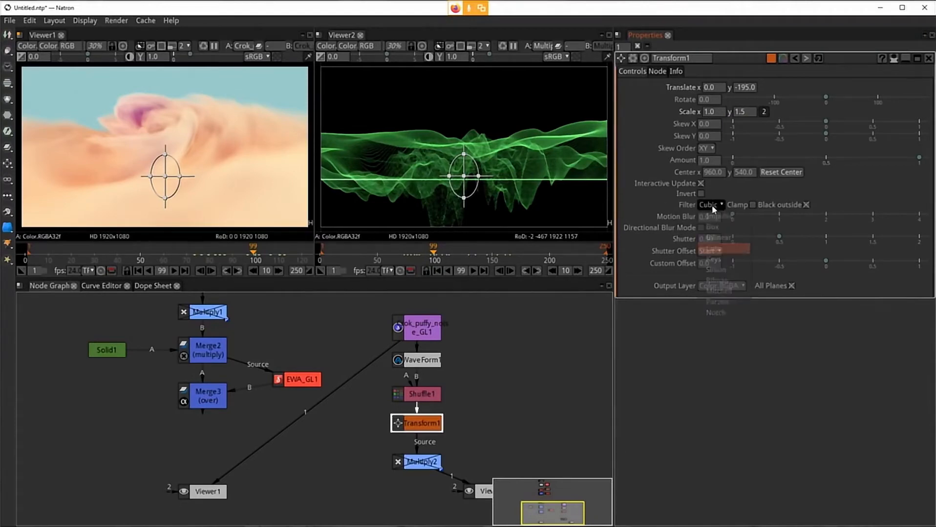
click(728, 239)
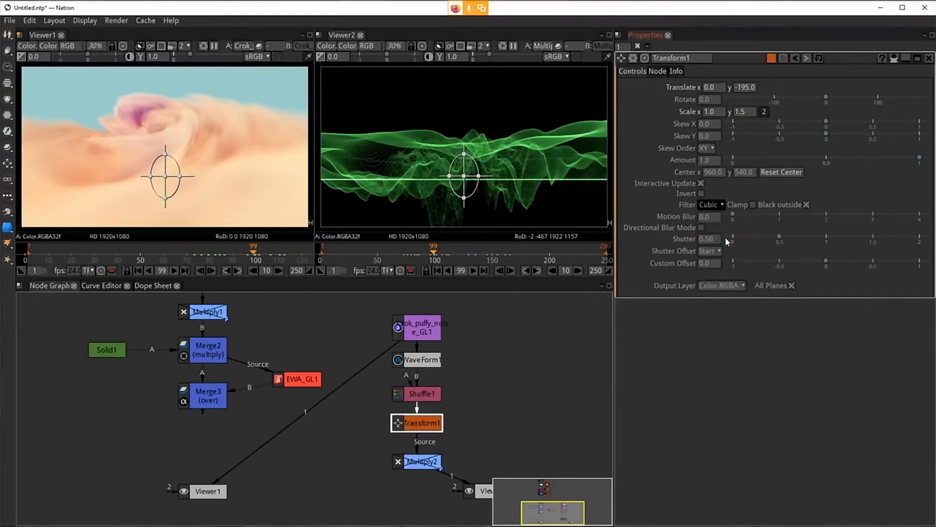
Step: Zoom into the waveform detail and set Transform1's filter back to Cubic
scroll(510, 173, up, 10)
scroll(580, 142, up, 6)
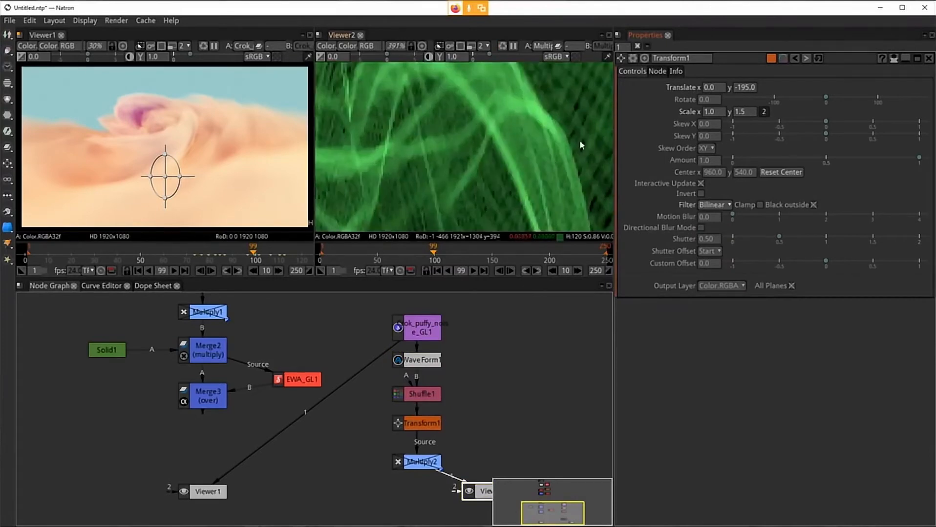
scroll(418, 121, up, 6)
scroll(465, 158, up, 6)
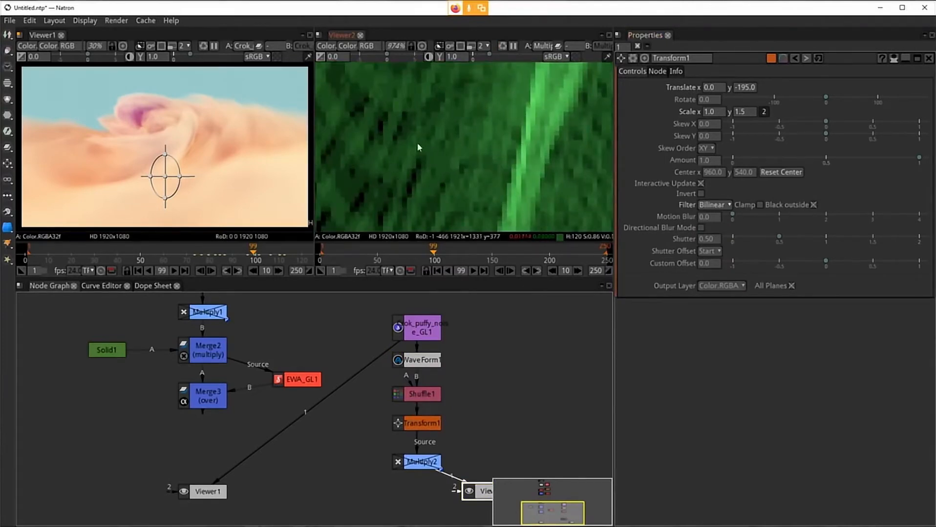
click(724, 204)
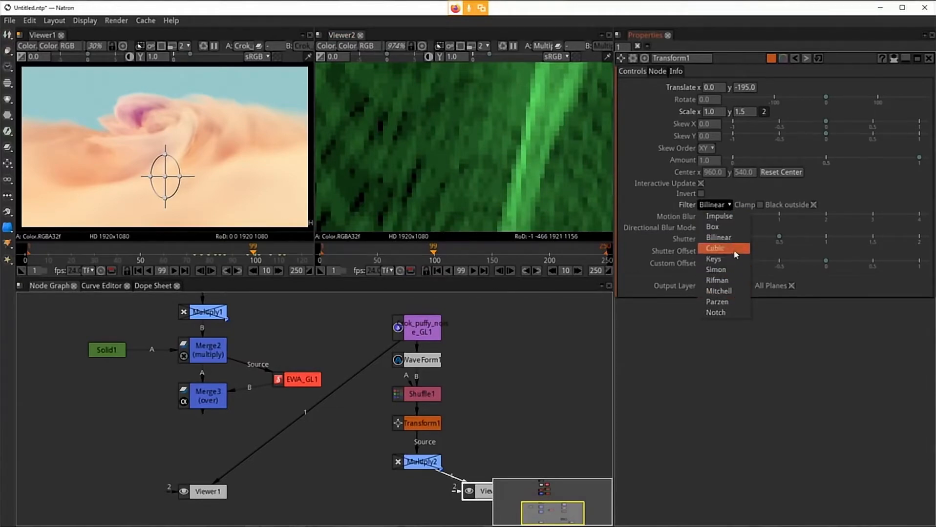
click(735, 251)
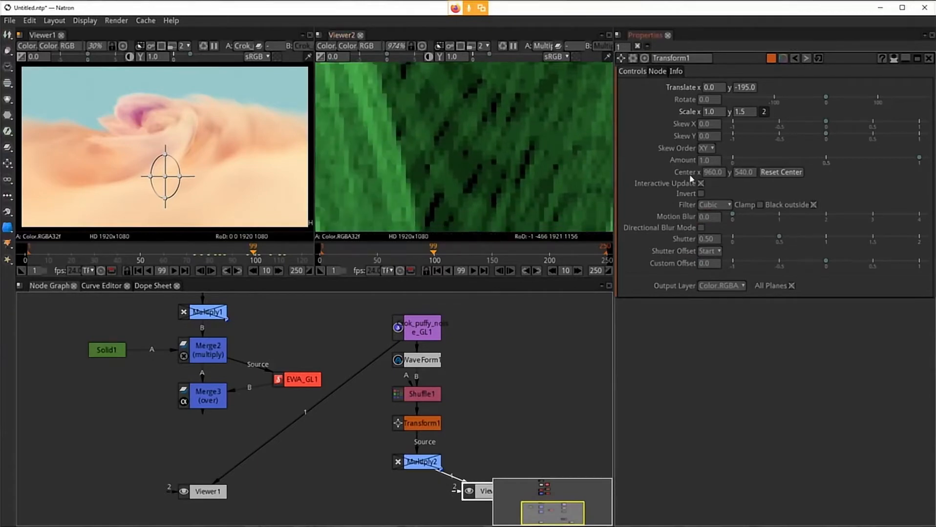
Step: Set Transform1's filter to Bilinear and view the whole waveform in the second viewer
click(724, 205)
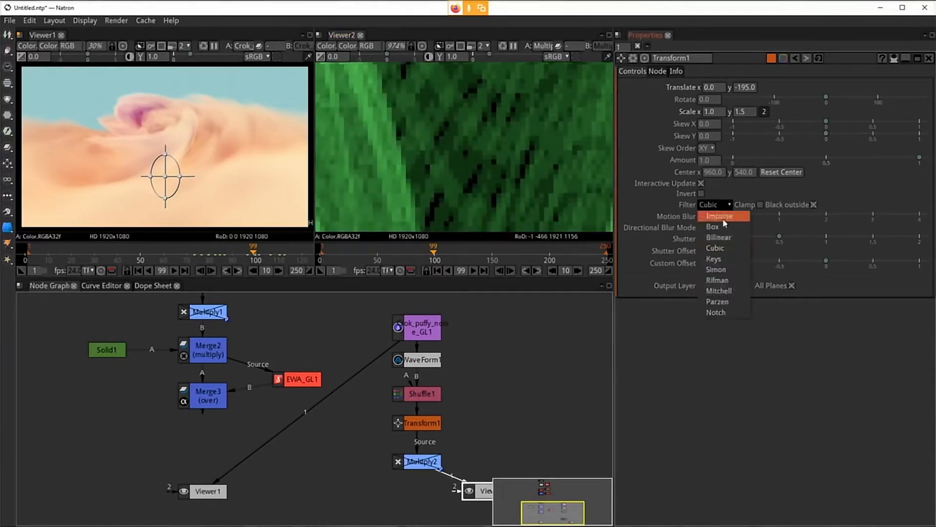
click(723, 237)
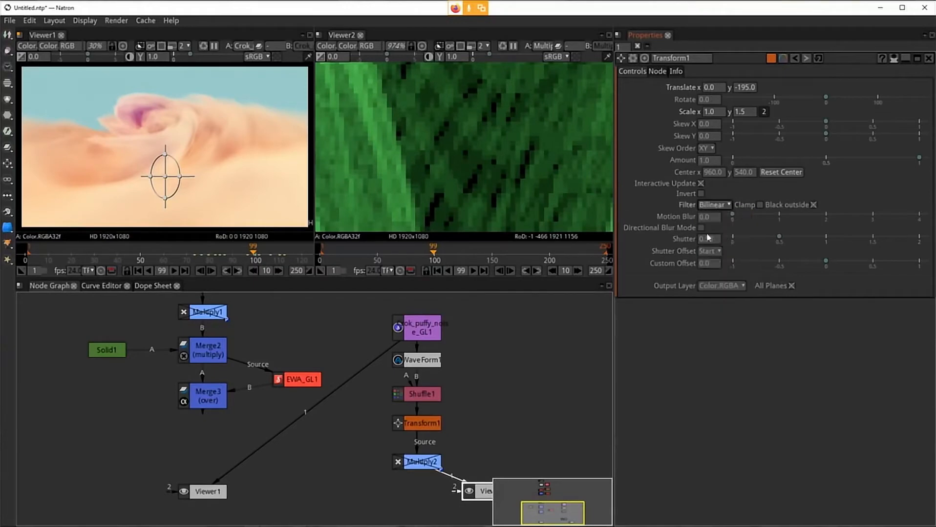
scroll(469, 146, down, 10)
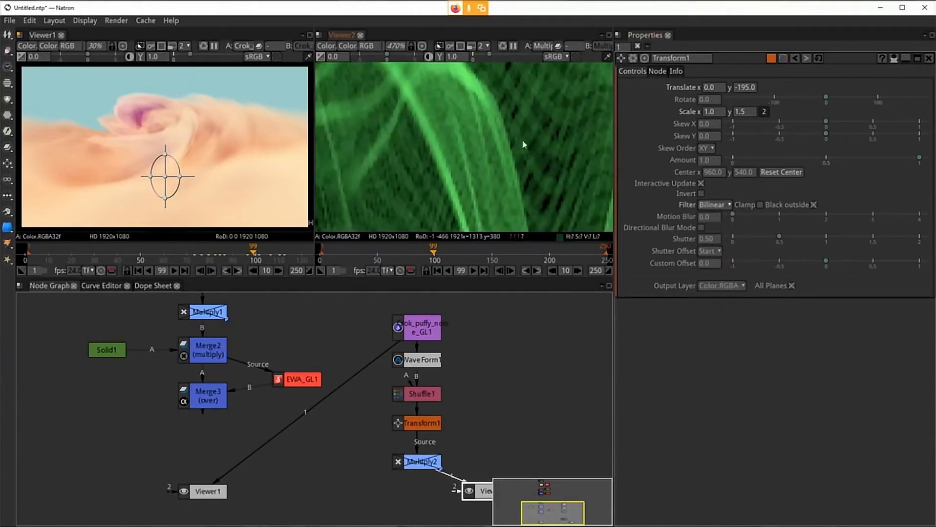
scroll(494, 155, down, 5)
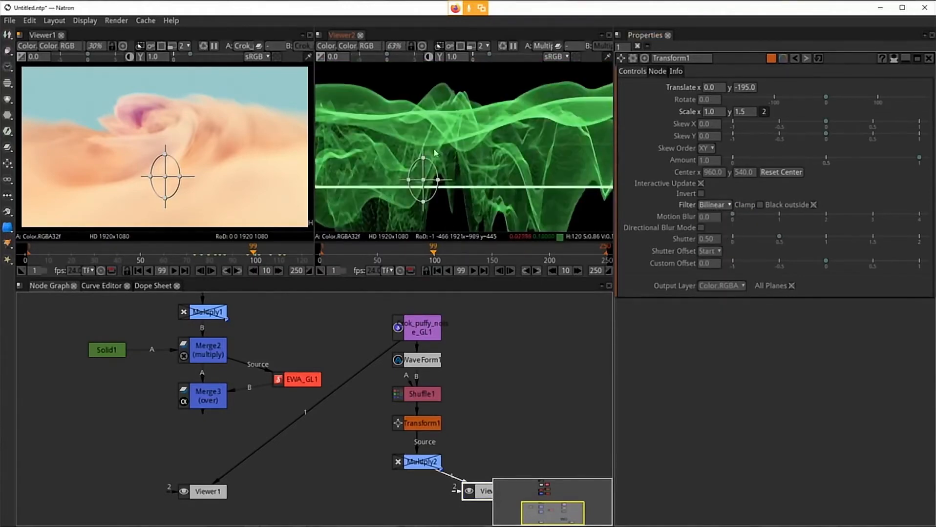
drag(427, 161, 539, 156)
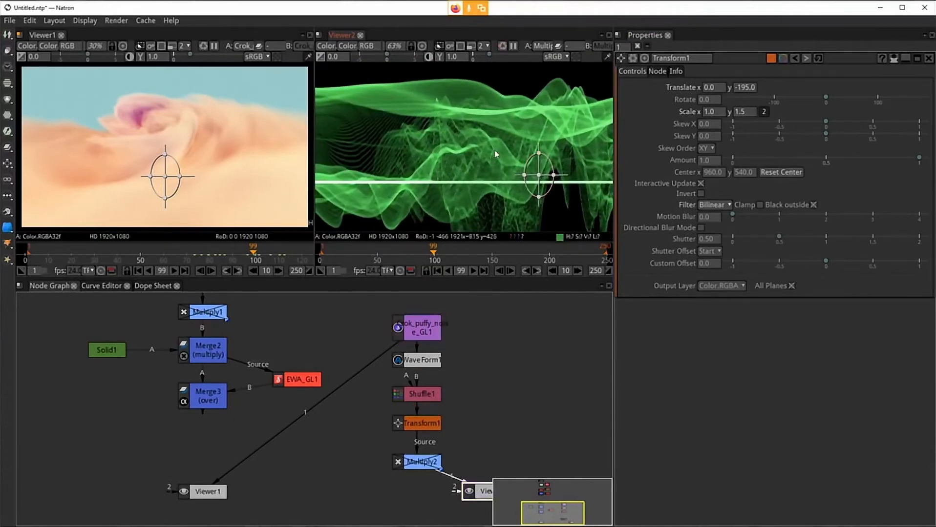
scroll(494, 157, down, 4)
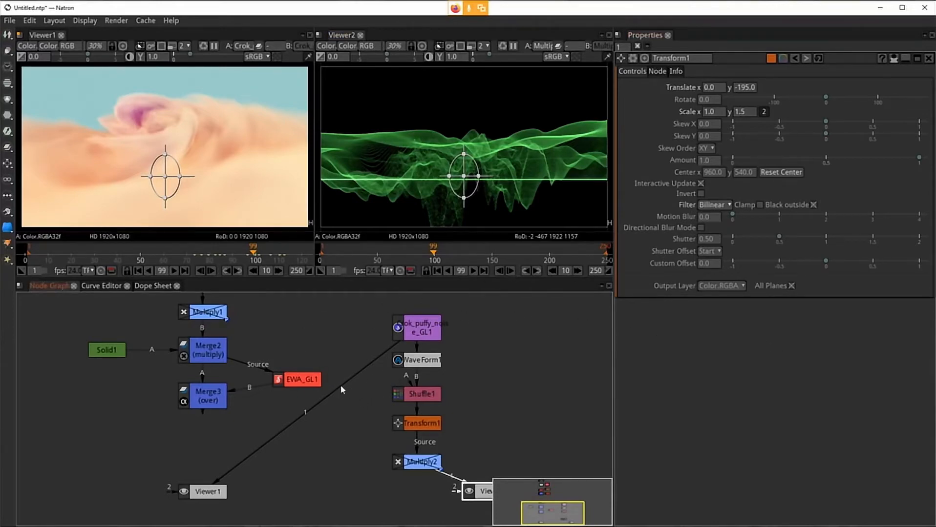
Step: Try connecting Viewer1 to Transform1's output, switching its input between Merge3 and Transform1
drag(341, 386, 411, 424)
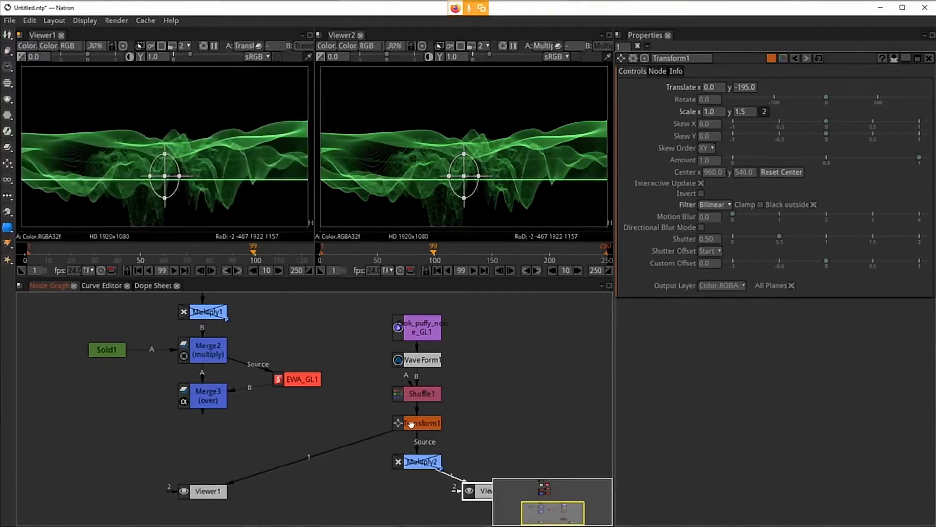
drag(344, 437, 454, 398)
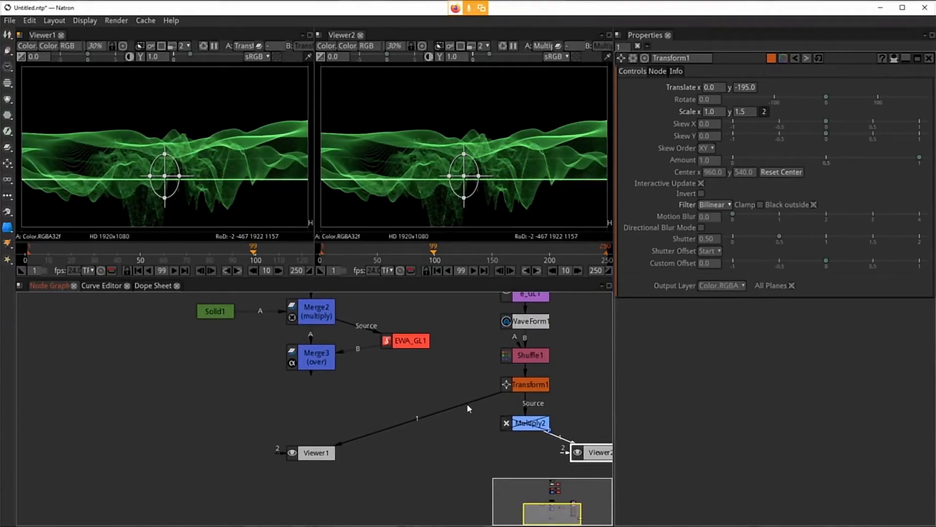
click(515, 386)
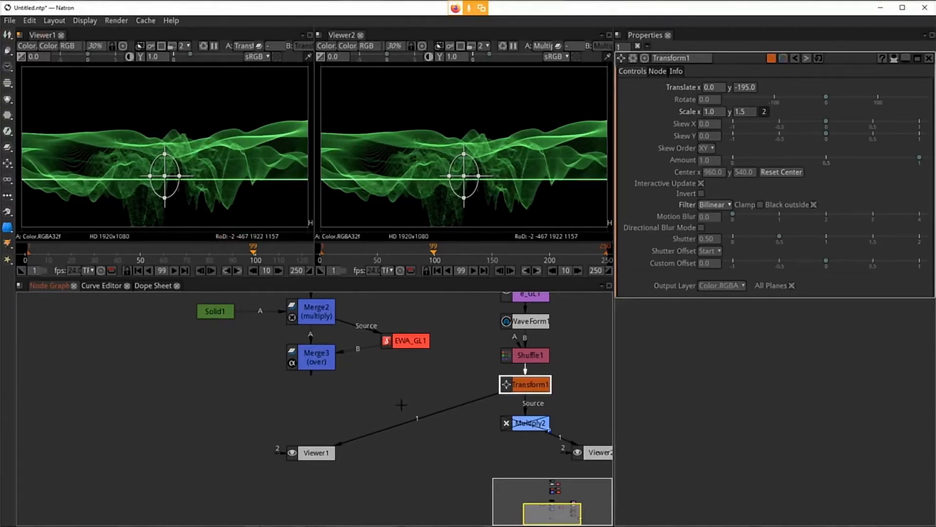
drag(435, 412, 311, 358)
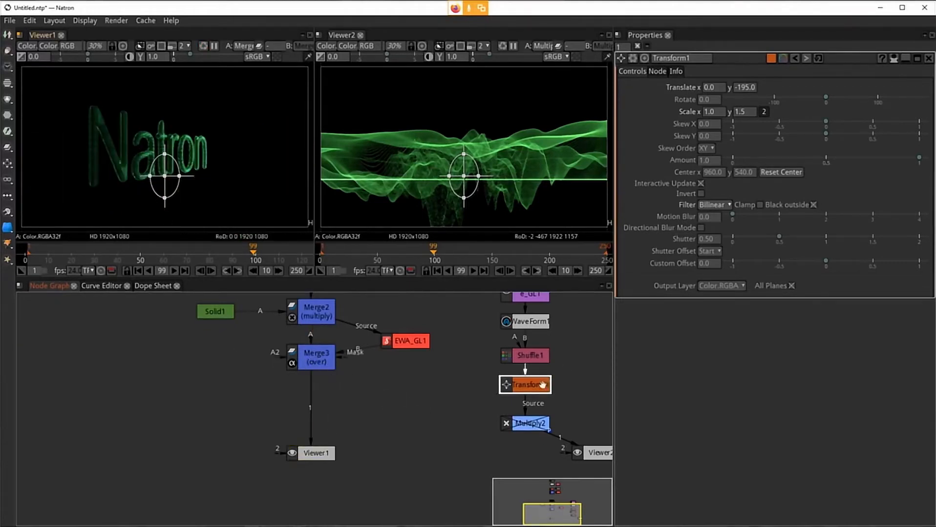
key(1)
click(528, 384)
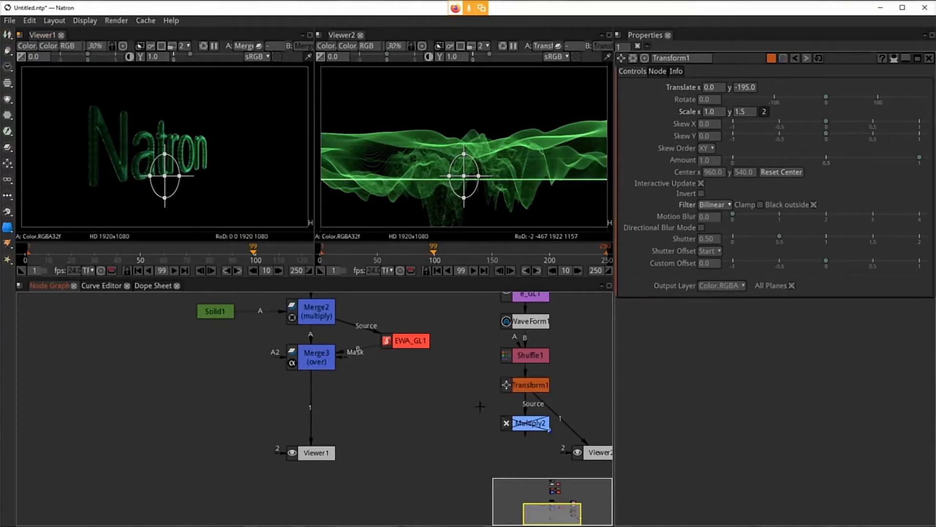
click(410, 403)
click(507, 388)
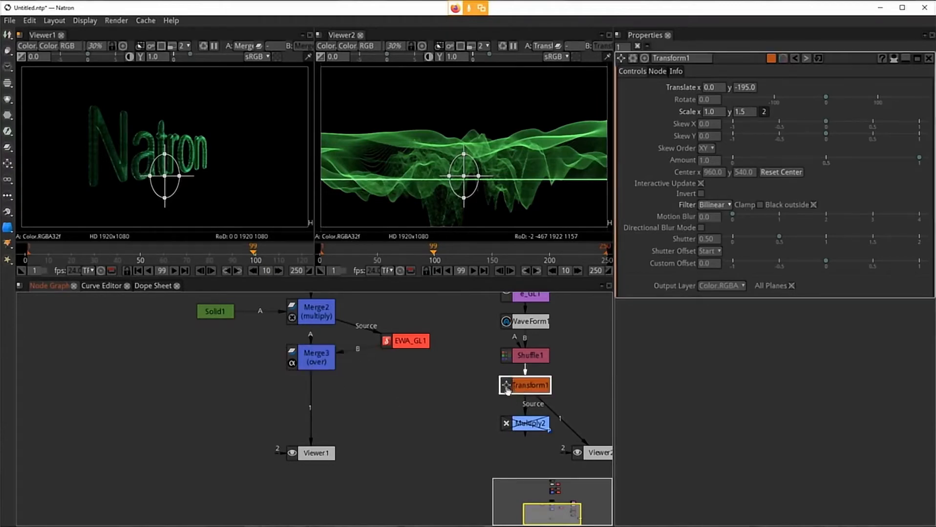
drag(309, 399, 504, 389)
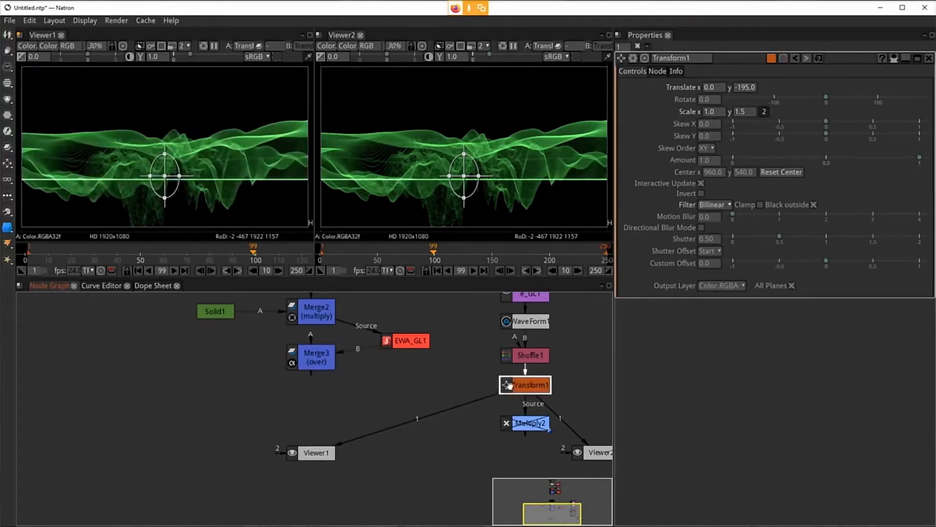
Step: Connect Viewer1 to Merge3's output
click(600, 454)
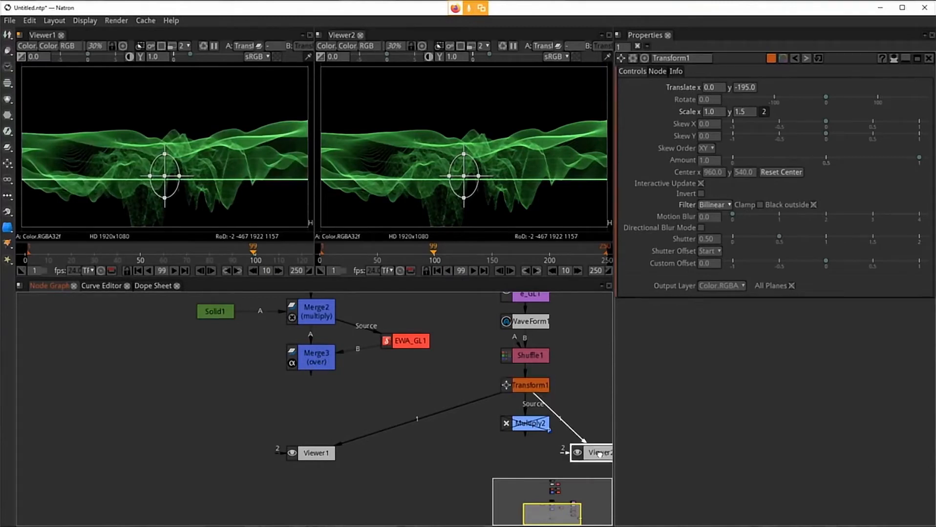
click(321, 362)
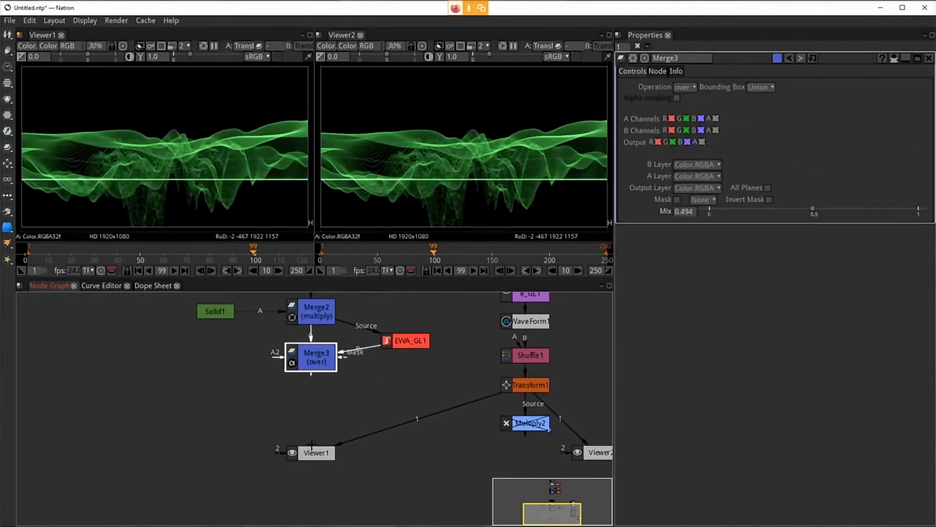
drag(312, 451, 316, 455)
click(312, 363)
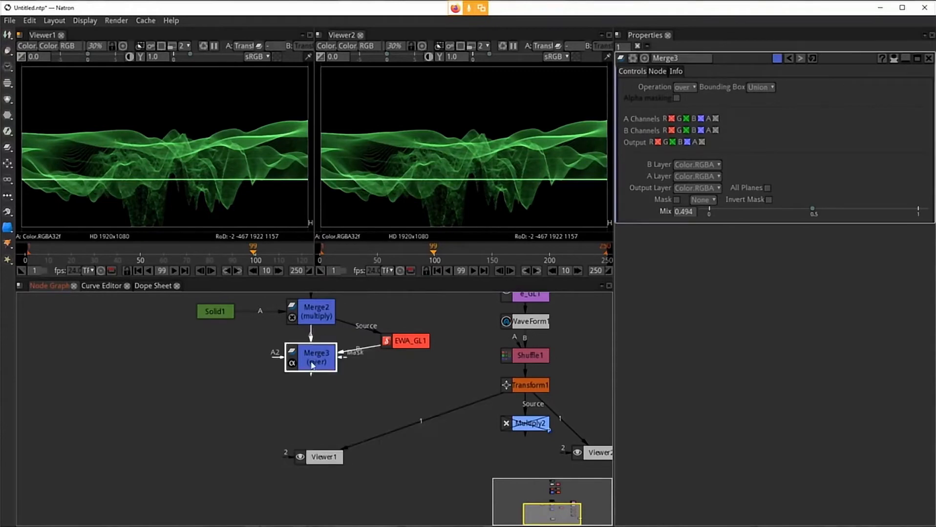
key(1)
click(522, 385)
key(1)
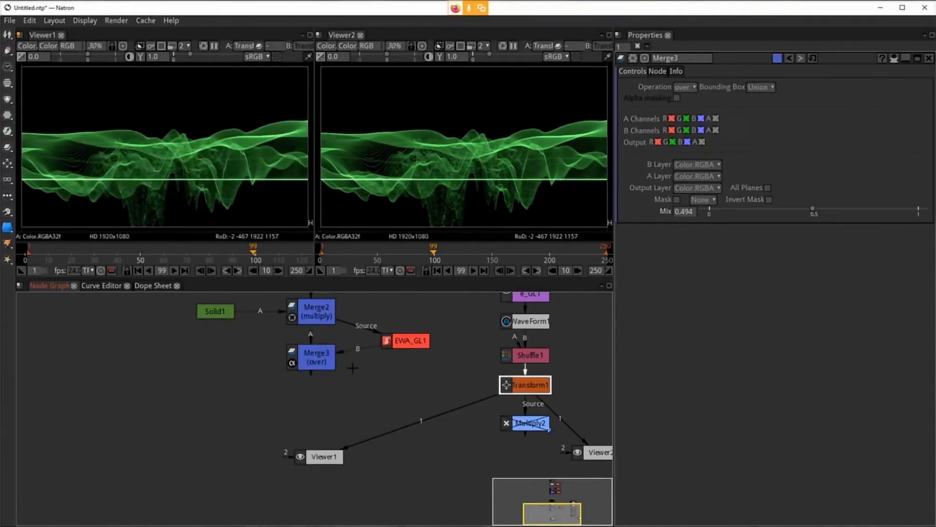
click(315, 361)
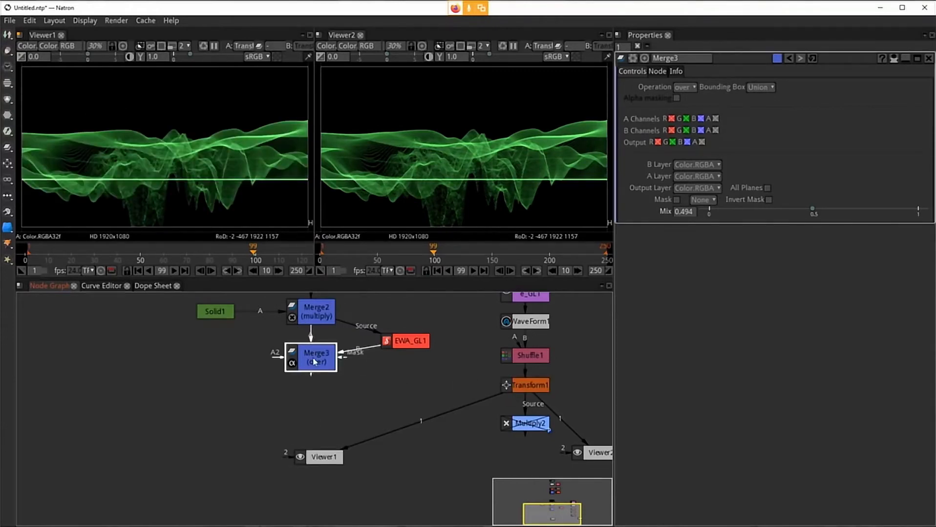
key(1)
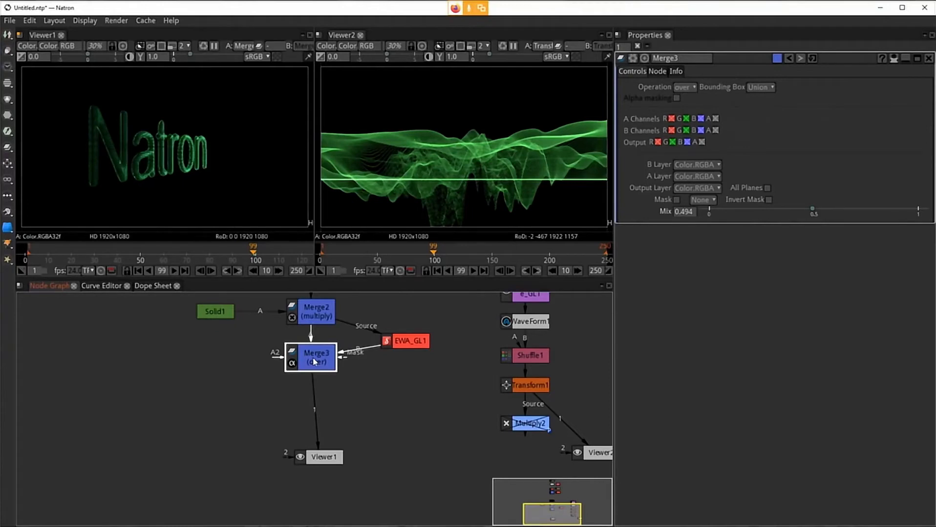
Step: Reposition the viewer nodes in the graph and delete the Viewer2 node
click(517, 387)
drag(592, 455, 411, 444)
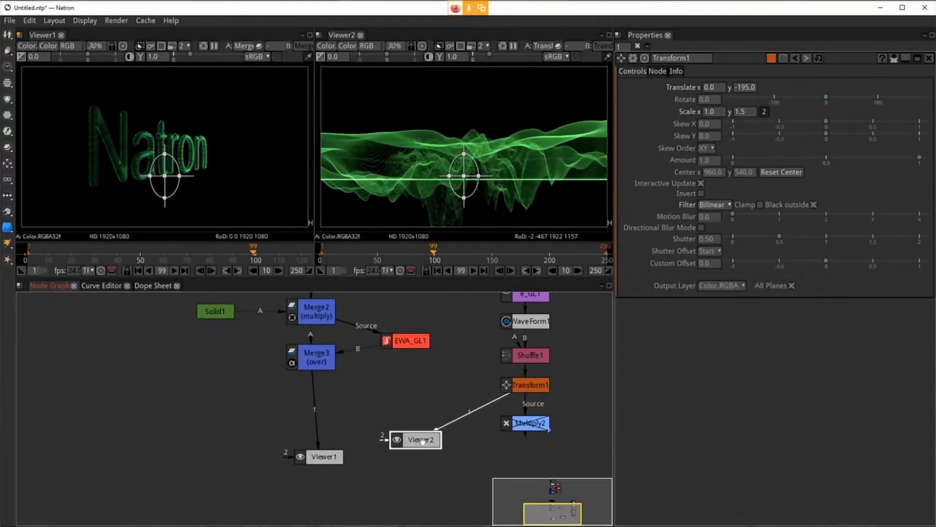
drag(421, 440, 474, 439)
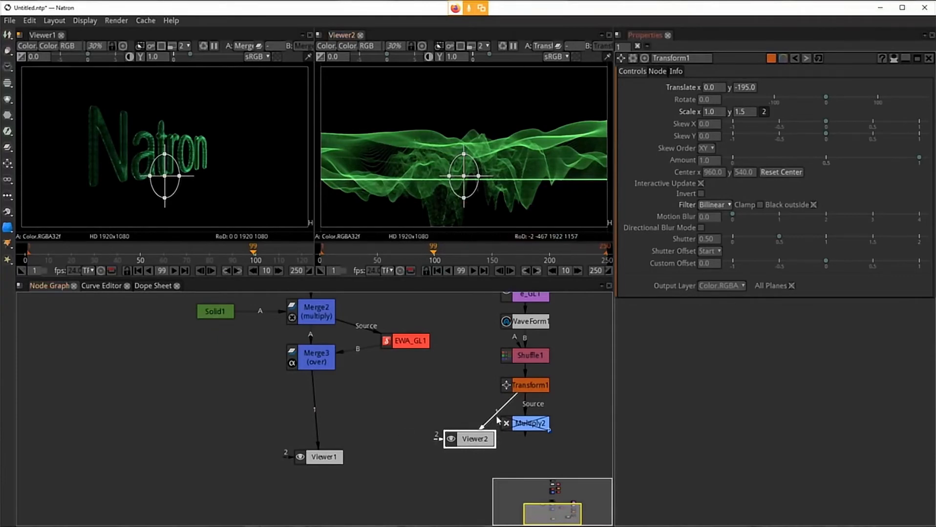
drag(481, 439, 463, 455)
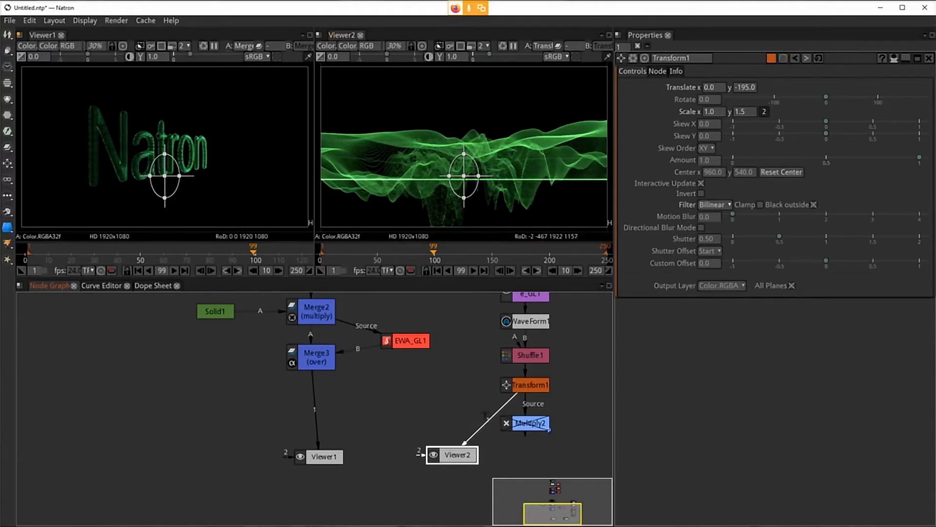
drag(328, 457, 292, 455)
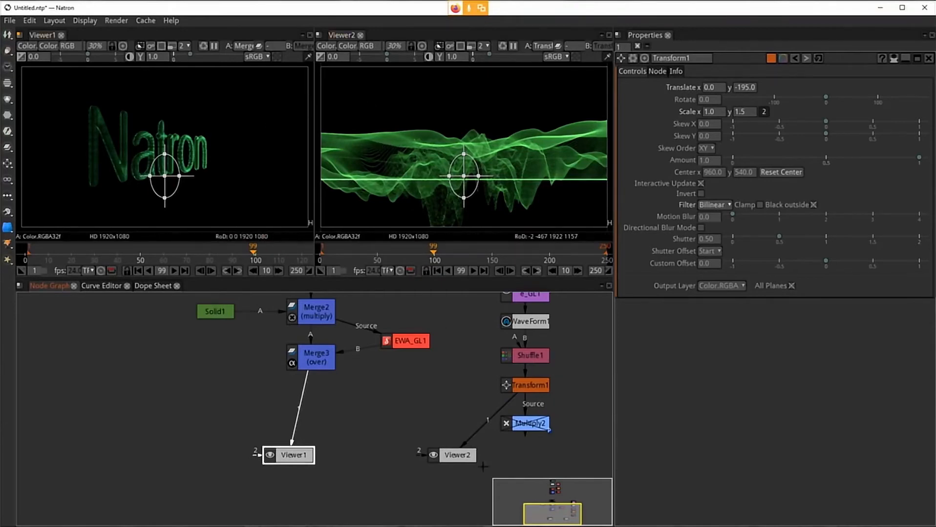
click(449, 455)
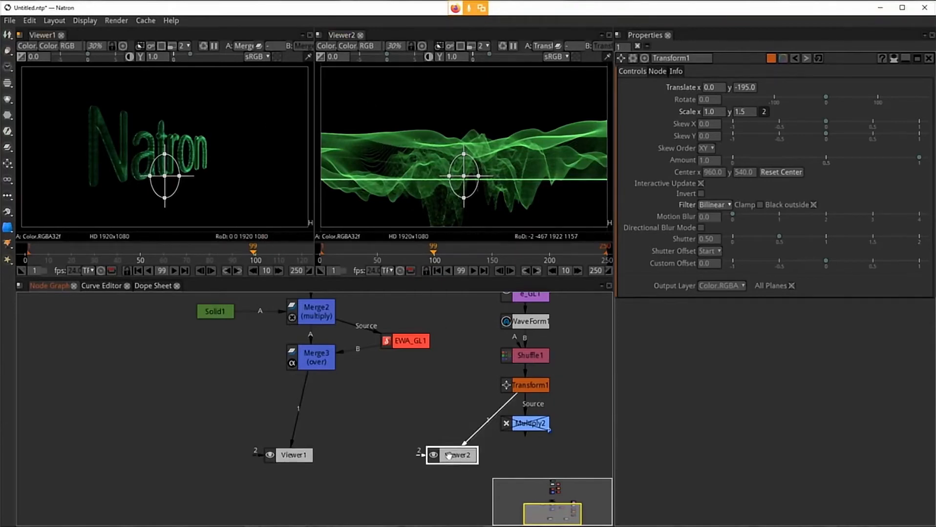
key(Delete)
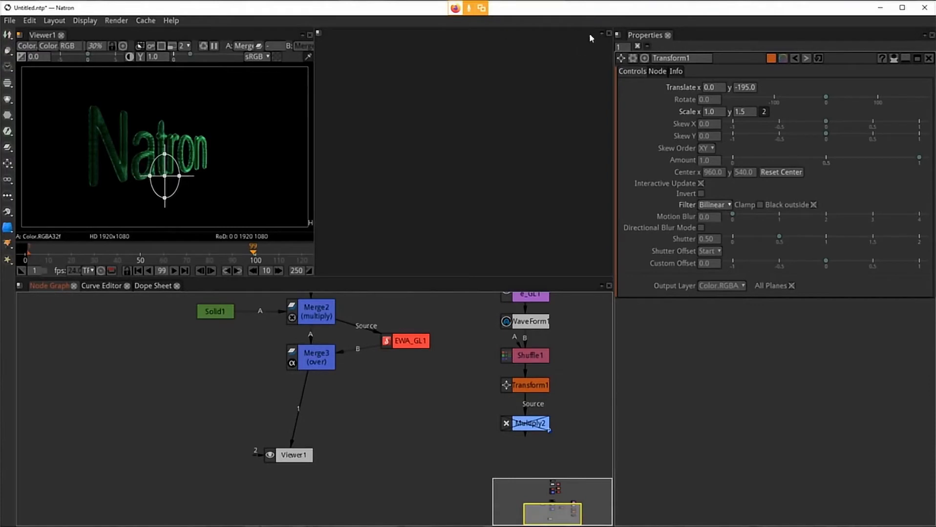
Step: Rearrange the workspace so Viewer1 fills the upper pane and Node Graph, Curve Editor and Dope Sheet share the lower pane
click(609, 33)
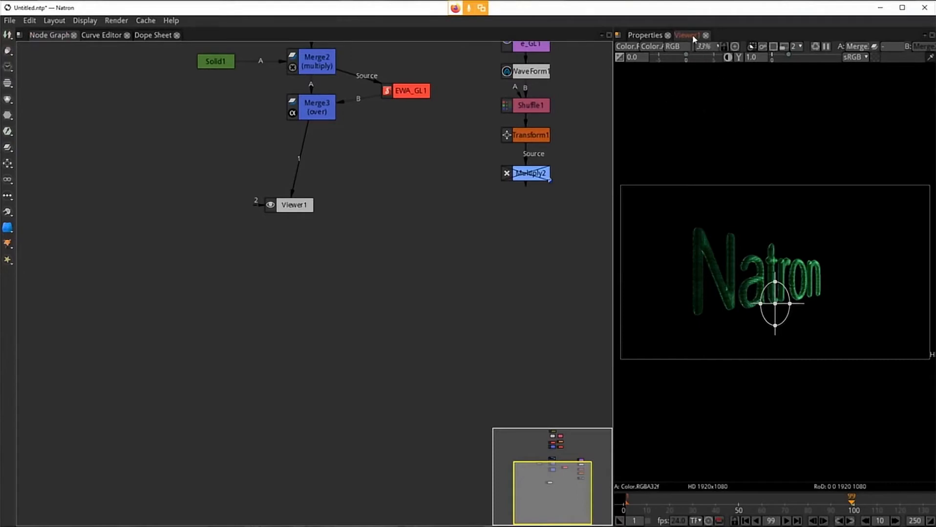
click(20, 35)
click(62, 39)
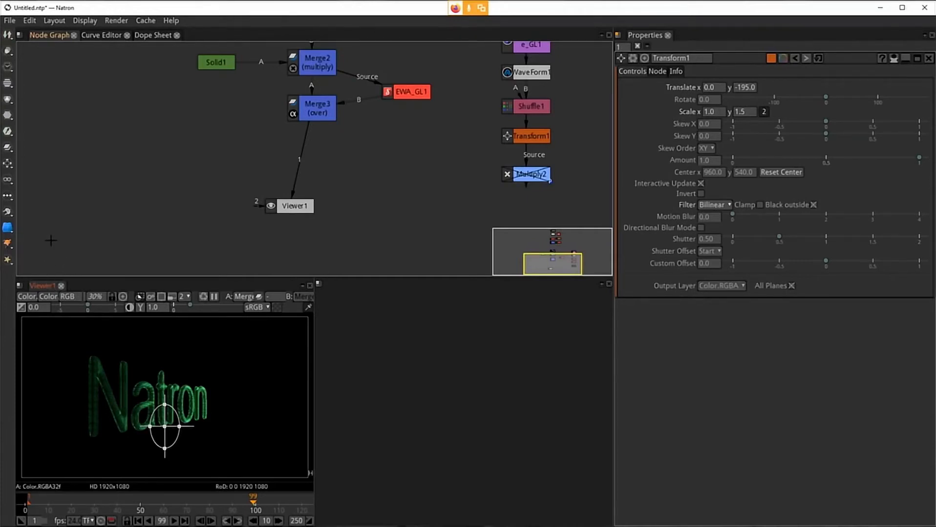
drag(46, 286, 120, 58)
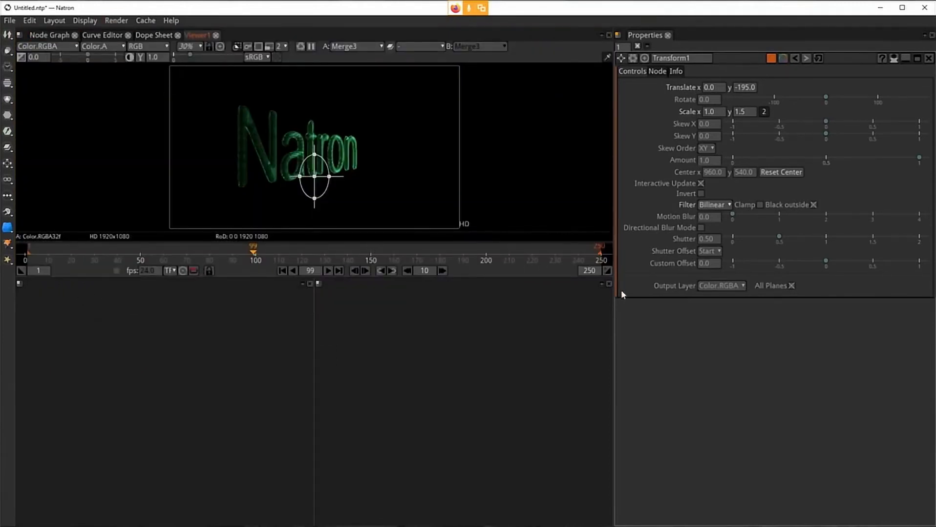
click(608, 284)
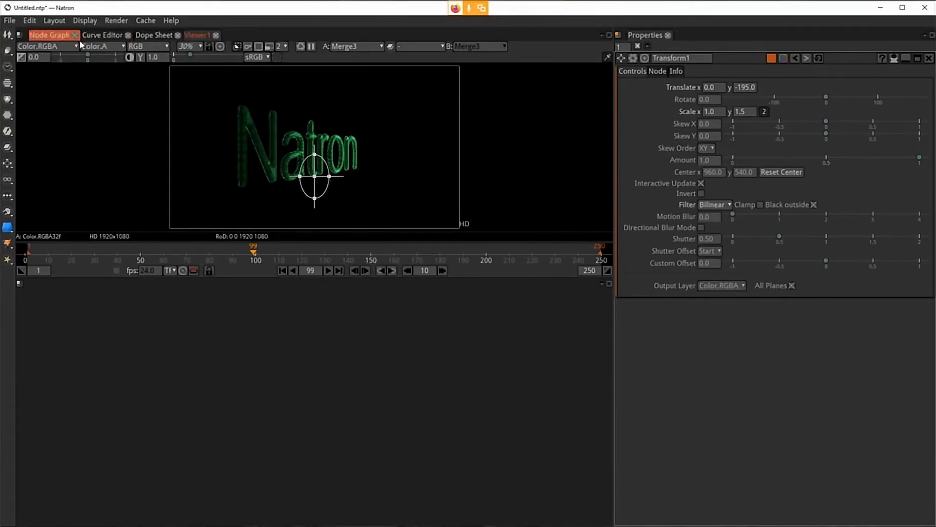
drag(61, 39, 65, 322)
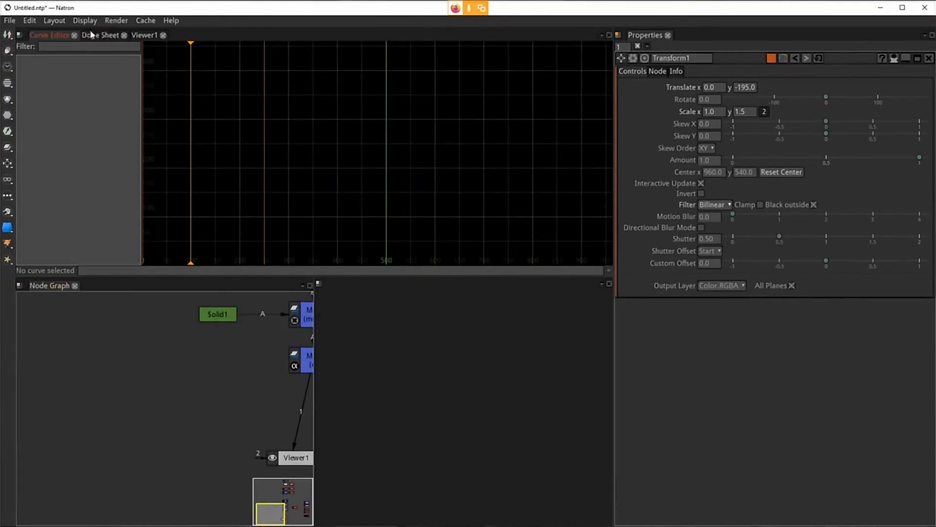
drag(61, 38, 91, 351)
drag(53, 36, 79, 397)
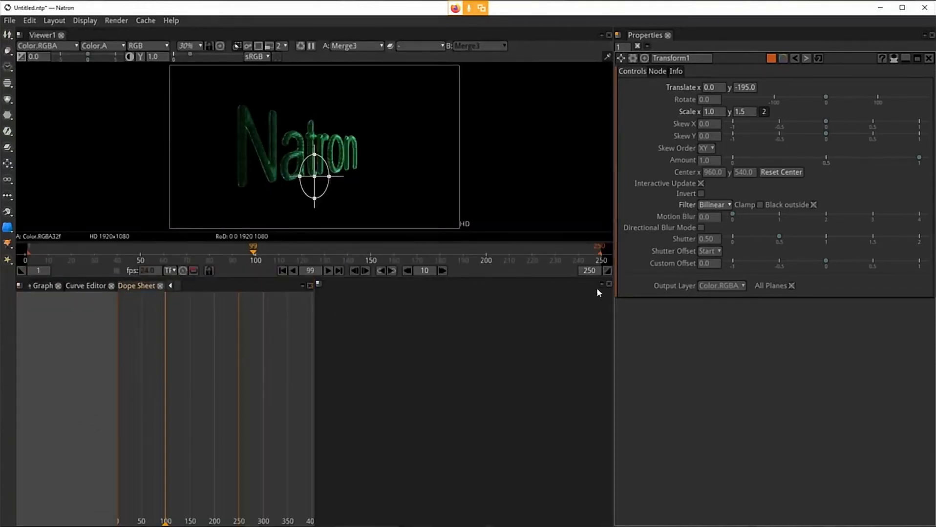
click(608, 285)
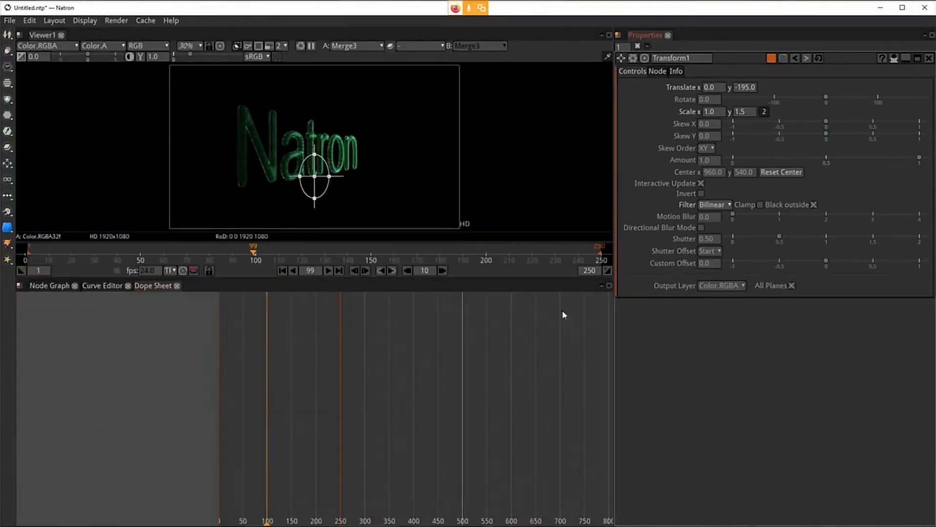
Step: Create a new viewer connected to Transform1's output
click(66, 291)
drag(408, 385, 322, 404)
click(231, 386)
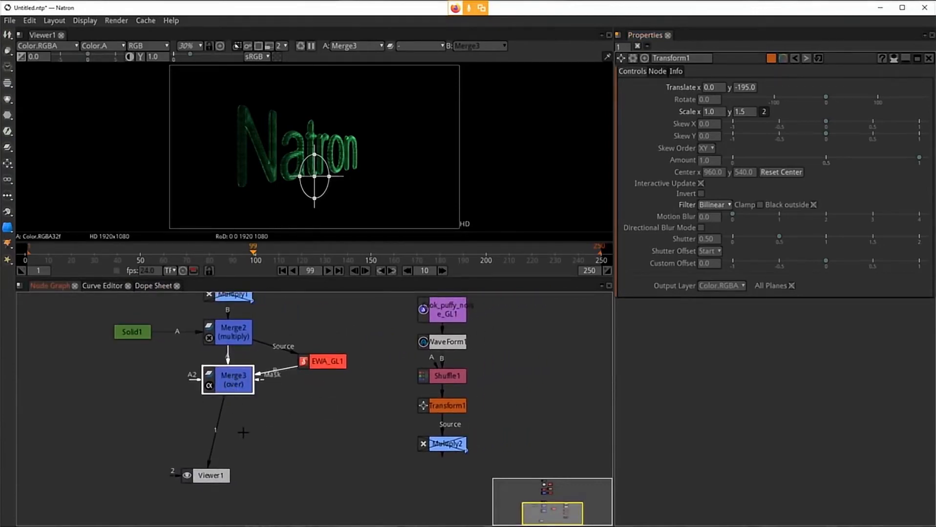
click(436, 408)
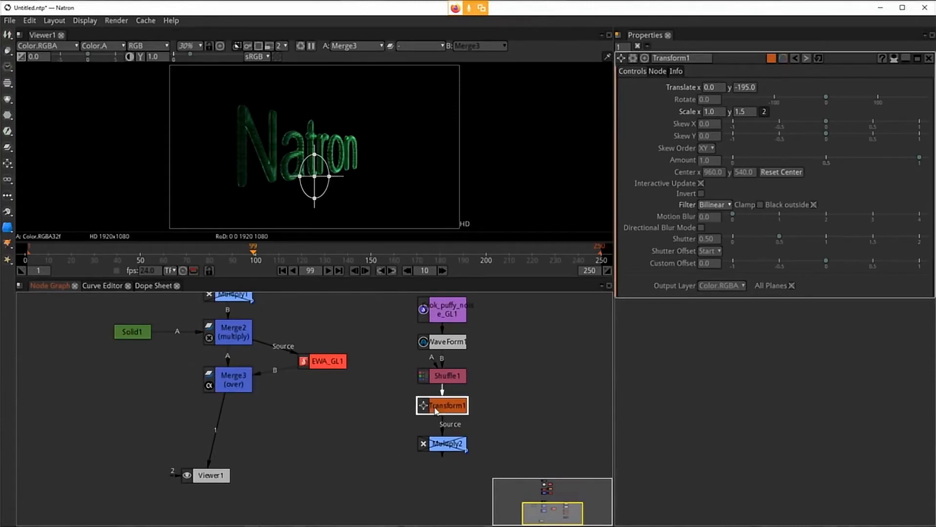
key(ctrl+i)
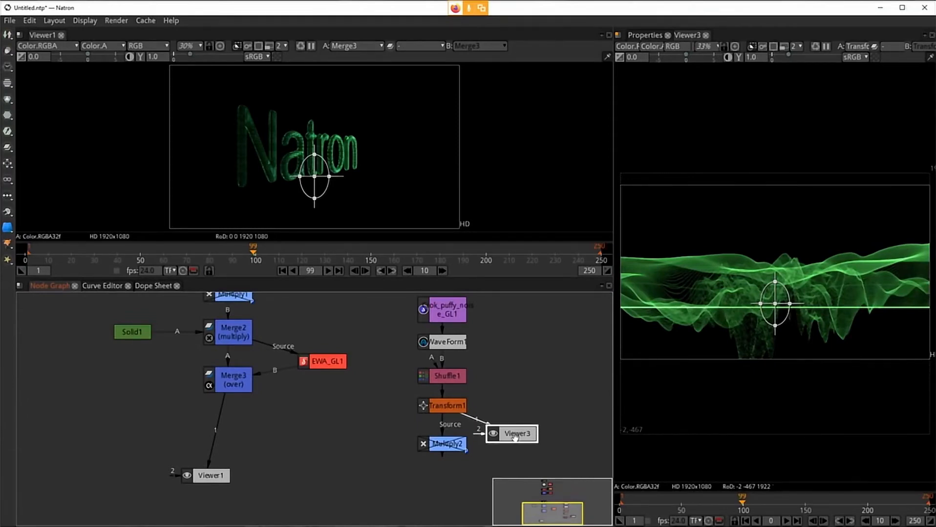
Step: Delete the Viewer3 node and connect Viewer1 to Transform1's output
key(Delete)
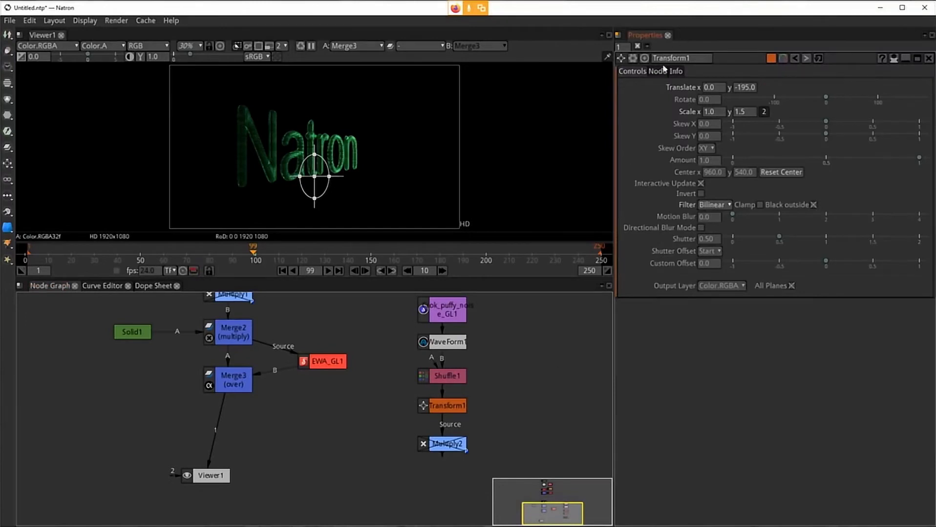
click(237, 385)
click(211, 476)
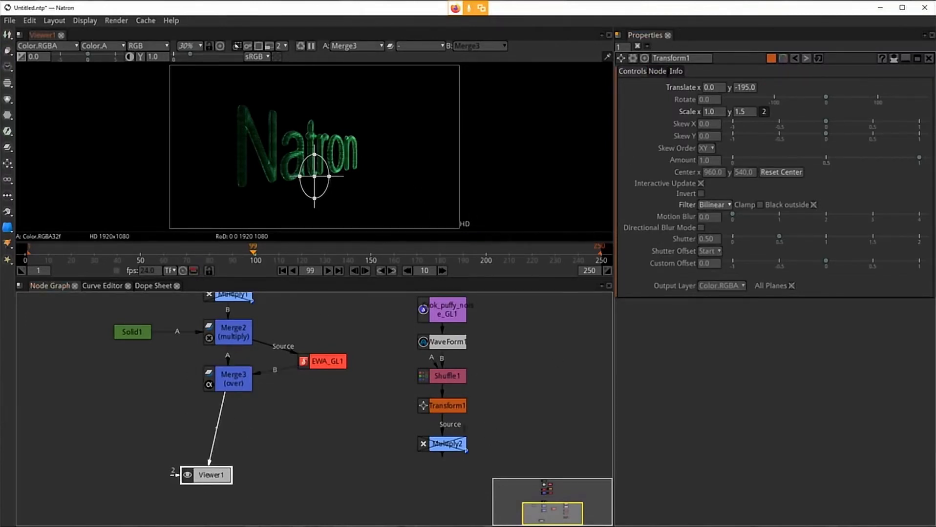
click(441, 406)
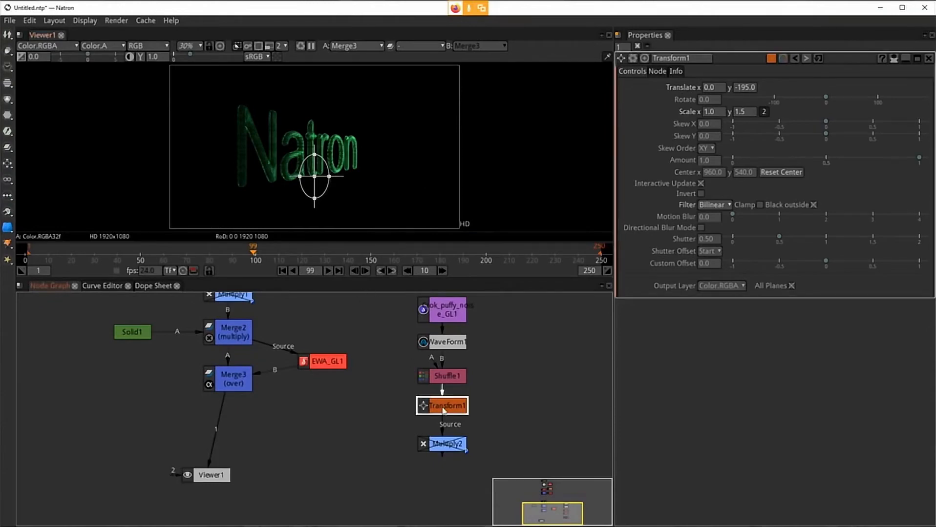
key(1)
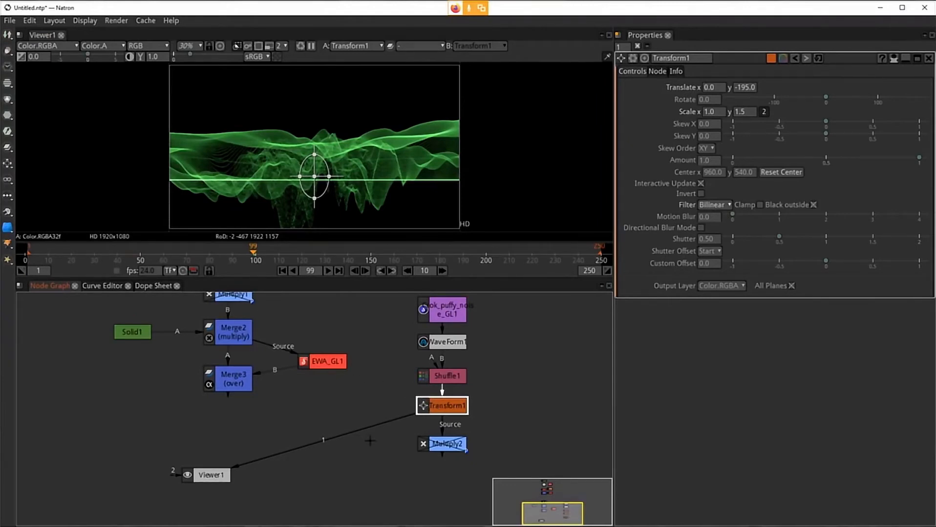
Step: Add a Merge node combining Transform1 with Merge3's output into Viewer1, placing it below Merge3
key(m)
drag(445, 442, 231, 378)
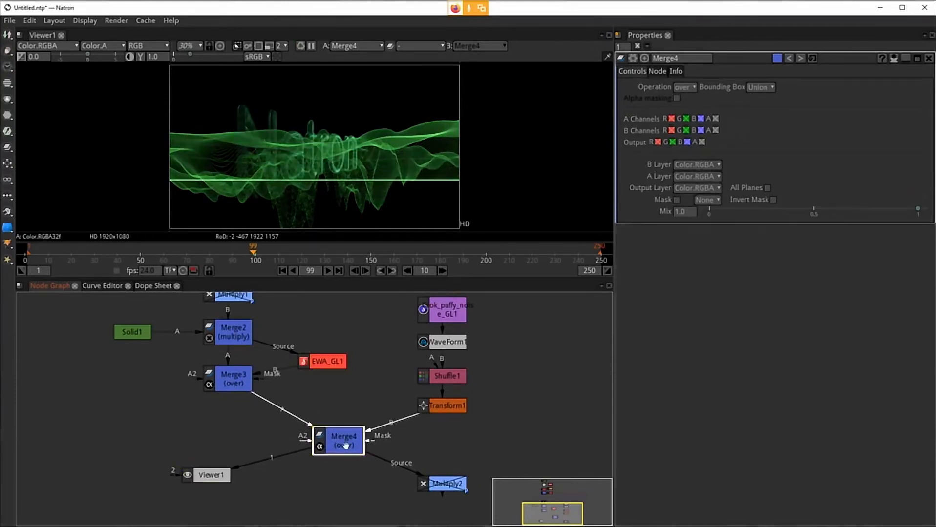
drag(345, 446, 233, 419)
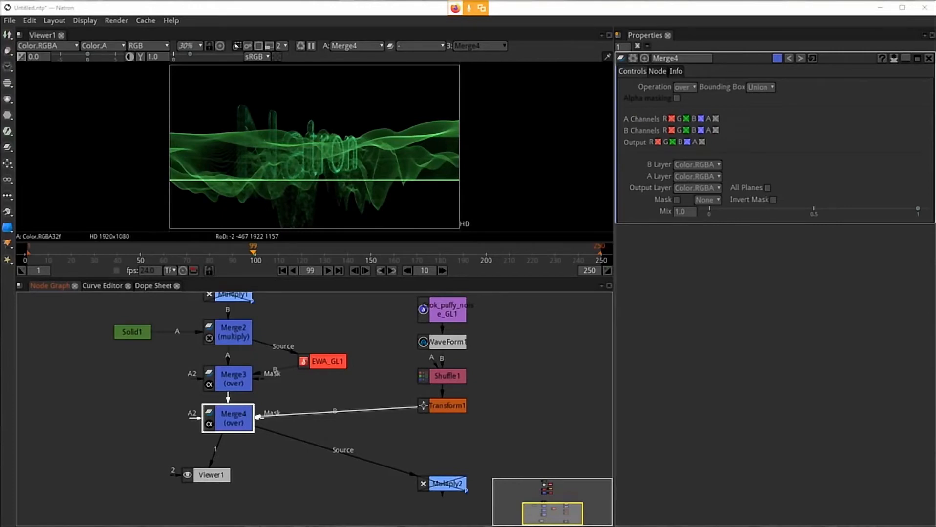
Step: Flip the waveform vertically by setting Transform1's y scale to -1.5
click(427, 318)
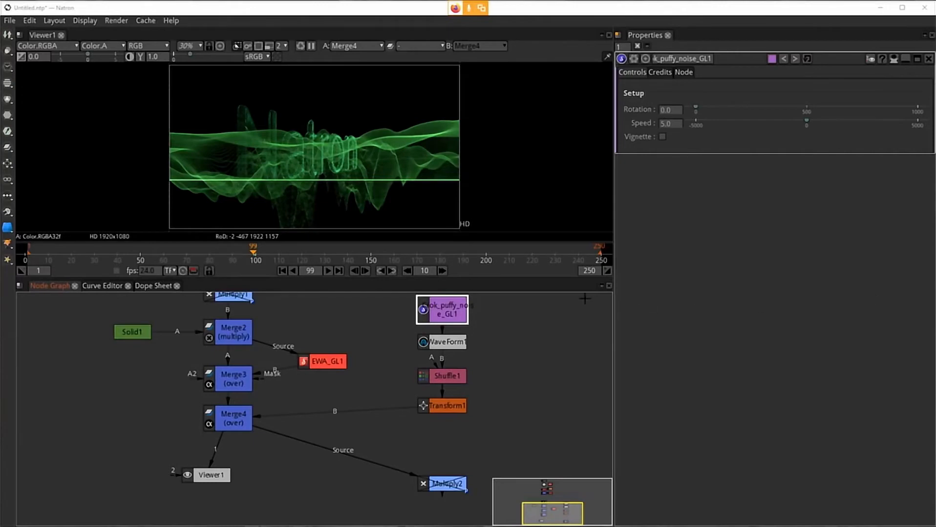
click(443, 406)
double_click(443, 406)
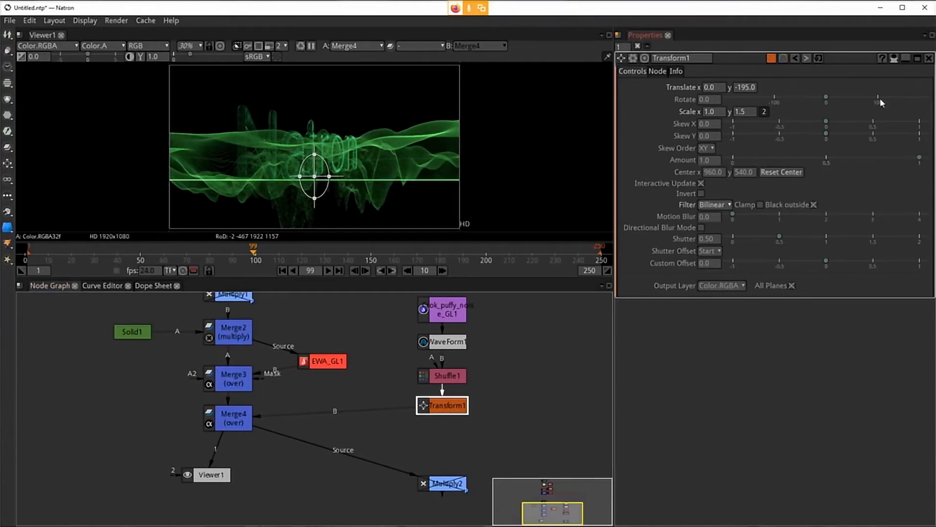
click(738, 112)
click(734, 114)
text(-)
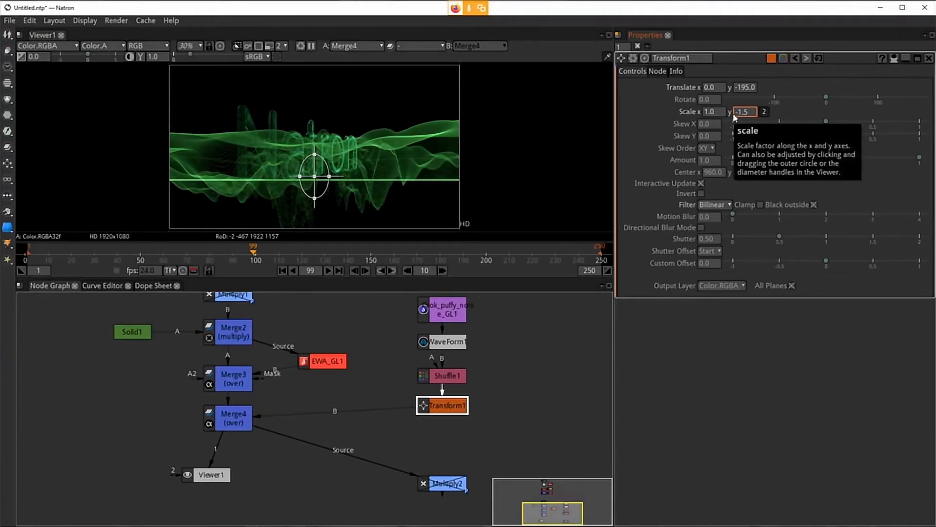
key(Return)
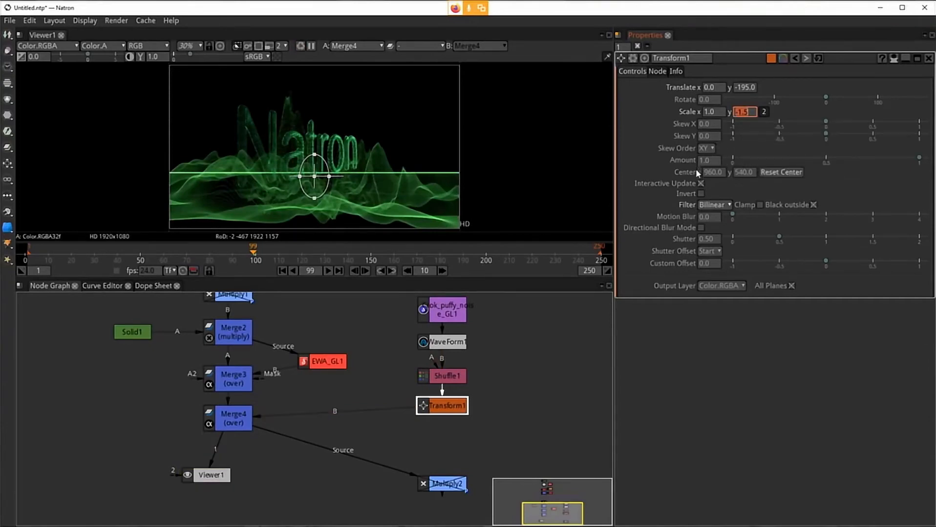
Step: Set Transform1's y translation to -365 and its y scale back to 1.5
click(744, 89)
scroll(743, 89, down, 9)
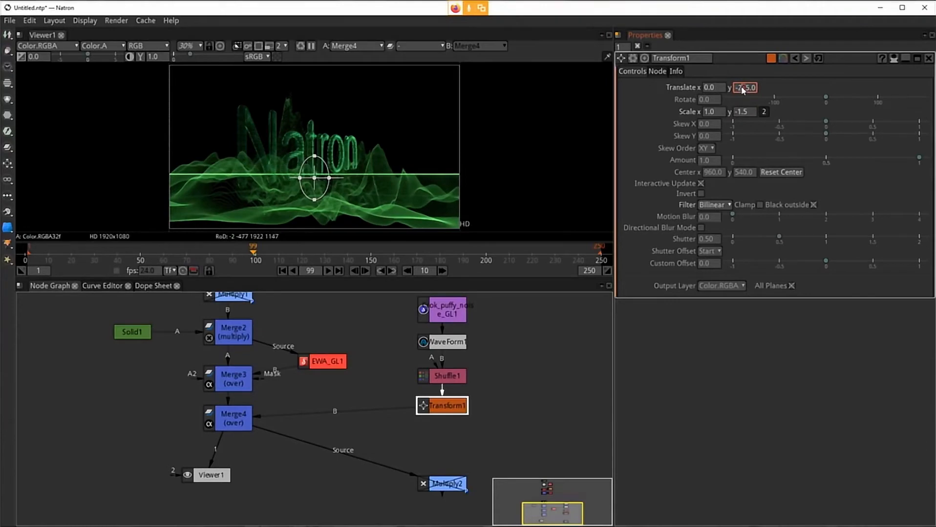
scroll(742, 89, down, 10)
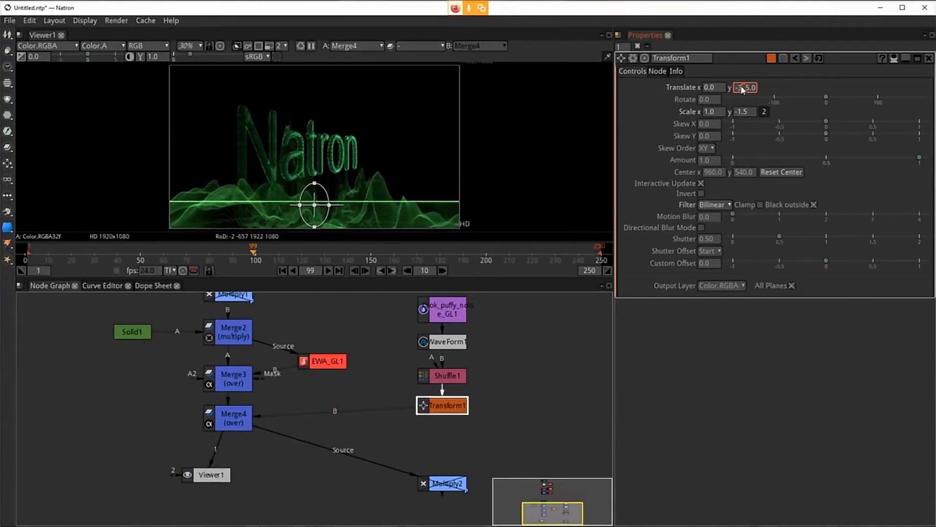
scroll(742, 88, up, 2)
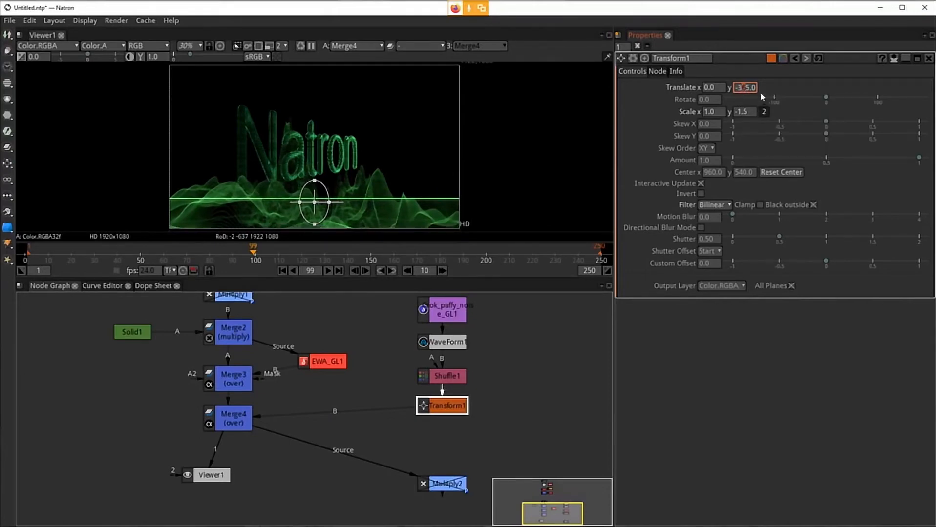
click(740, 115)
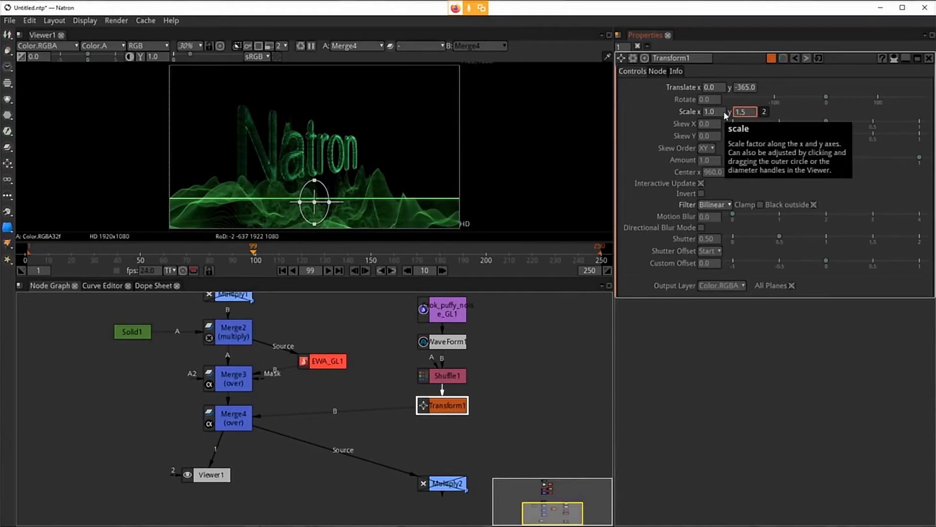
key(BackSpace)
key(Return)
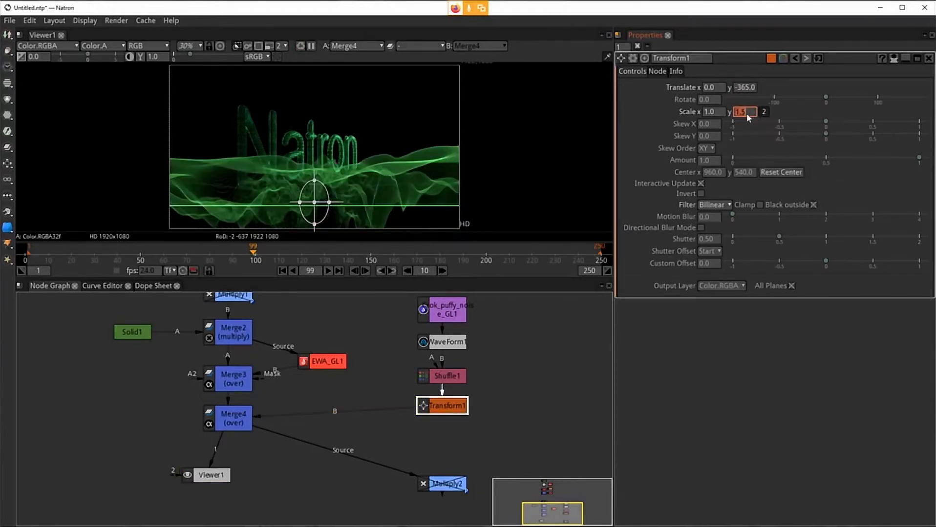
Step: Lower the waveform further by setting Transform1's y translation to -525
click(743, 90)
scroll(742, 88, down, 1)
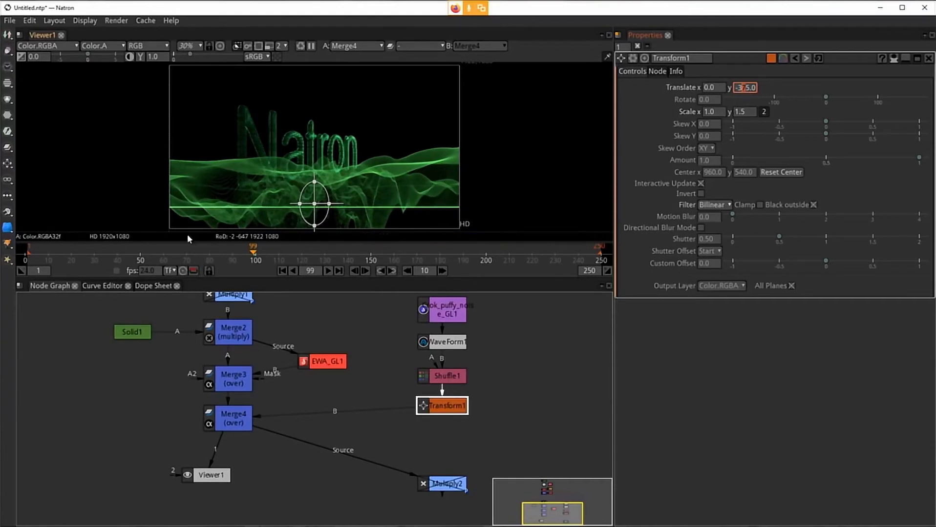
drag(431, 227, 434, 210)
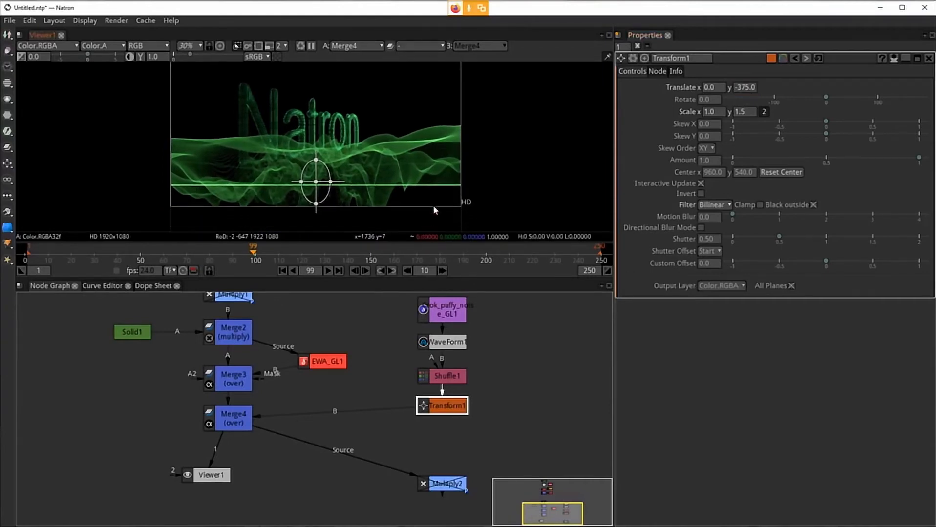
click(746, 88)
scroll(742, 89, down, 11)
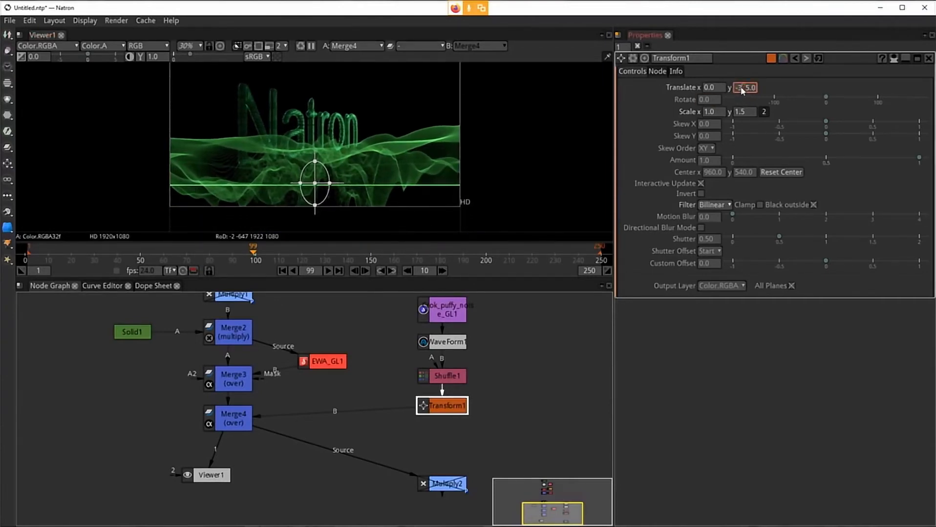
scroll(740, 87, down, 4)
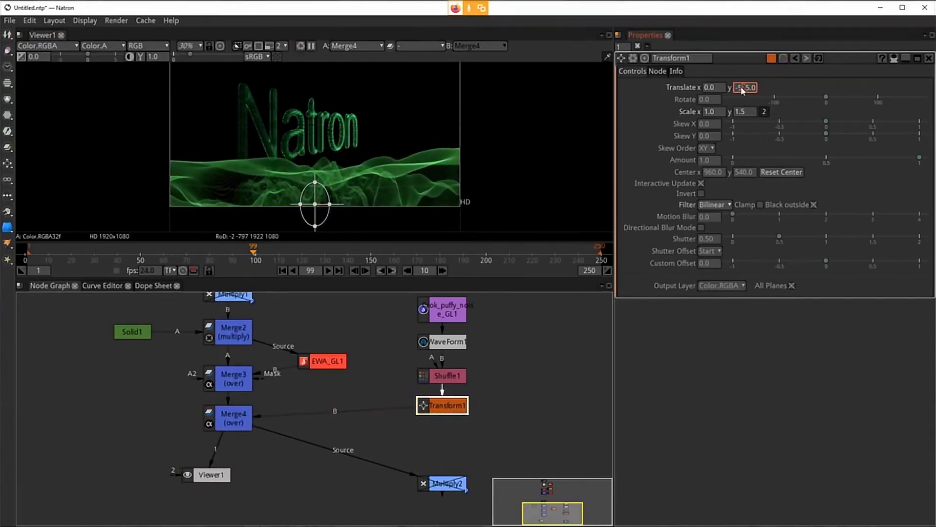
drag(535, 131, 525, 163)
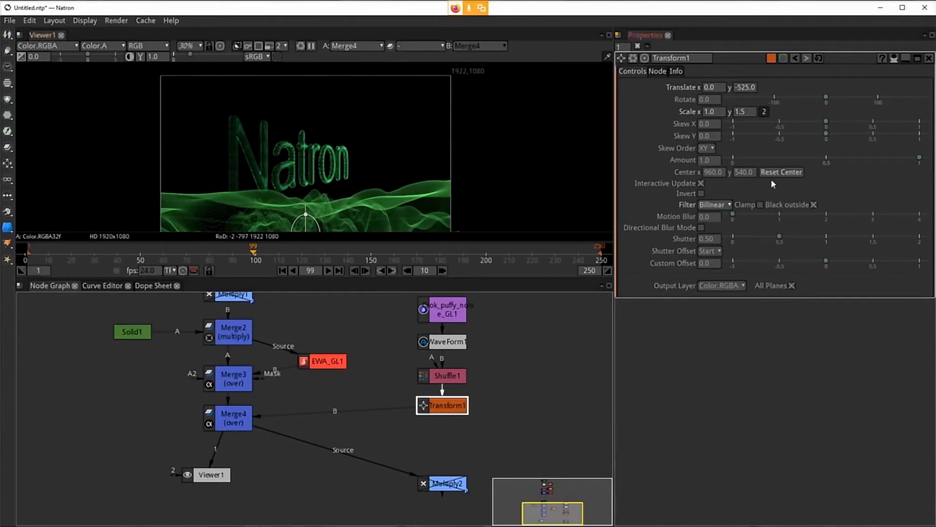
Step: Play the composite from the first frame to review the waveform under the Natron title
click(744, 112)
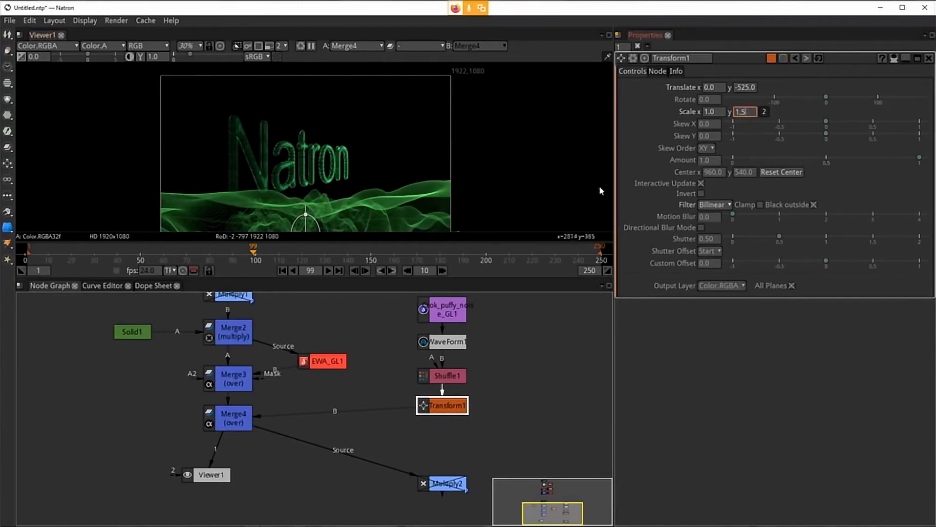
drag(256, 254, 50, 258)
drag(358, 187, 367, 174)
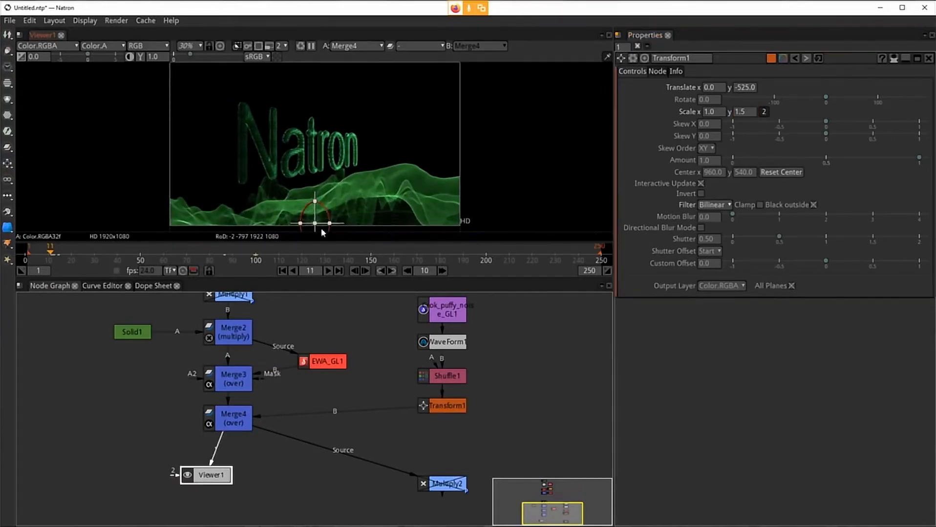
drag(360, 204, 360, 207)
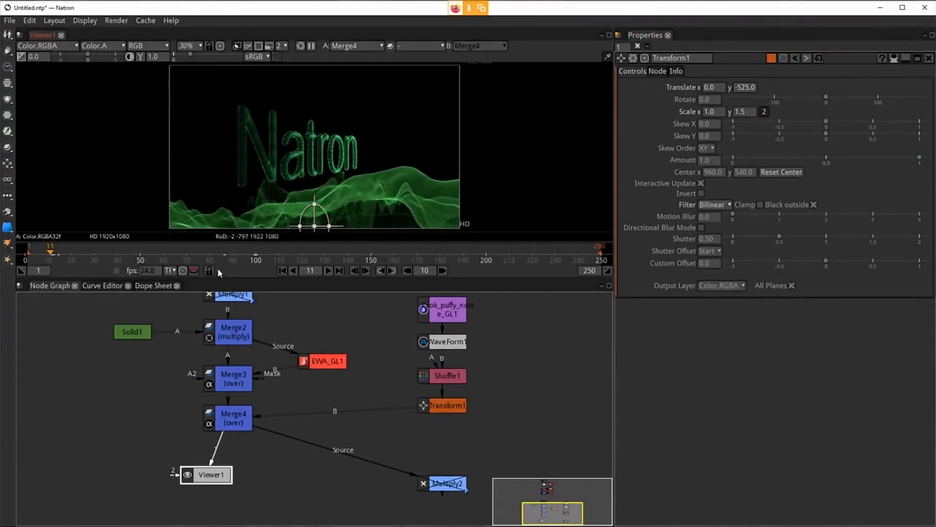
click(282, 270)
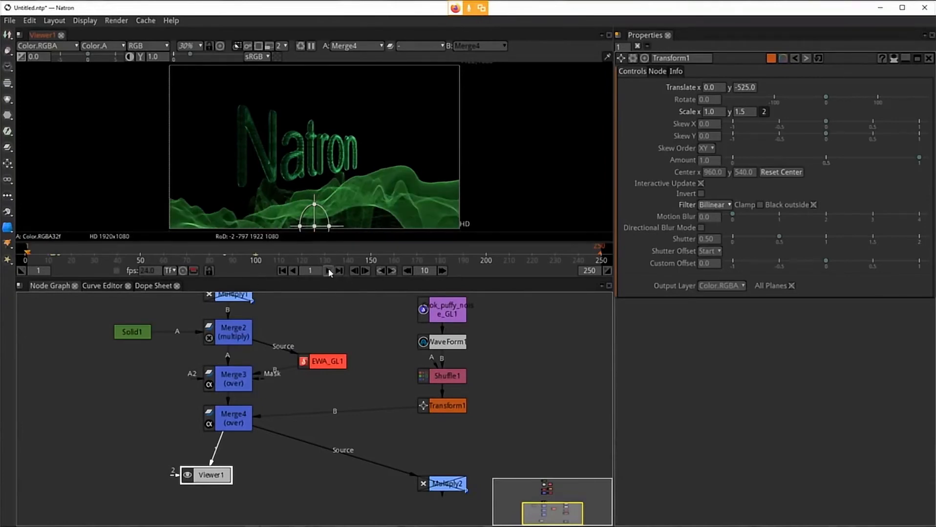
click(328, 270)
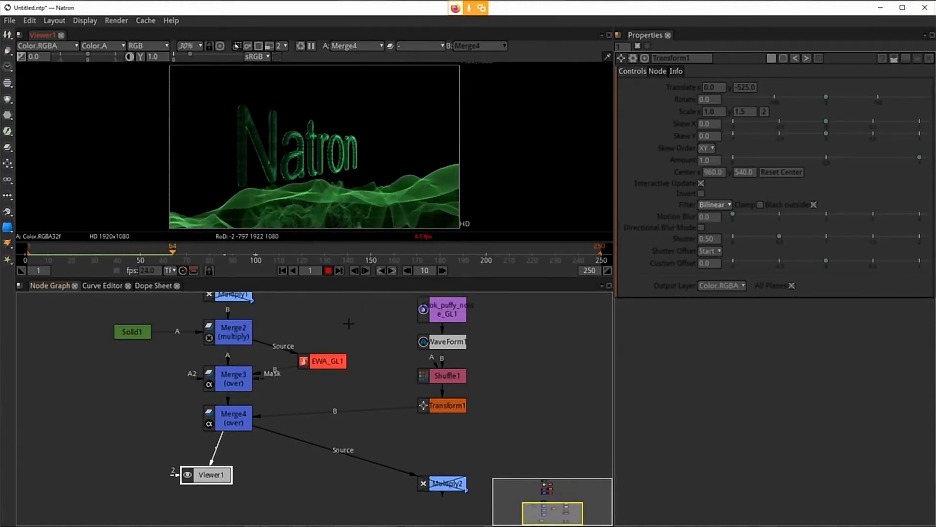
click(327, 271)
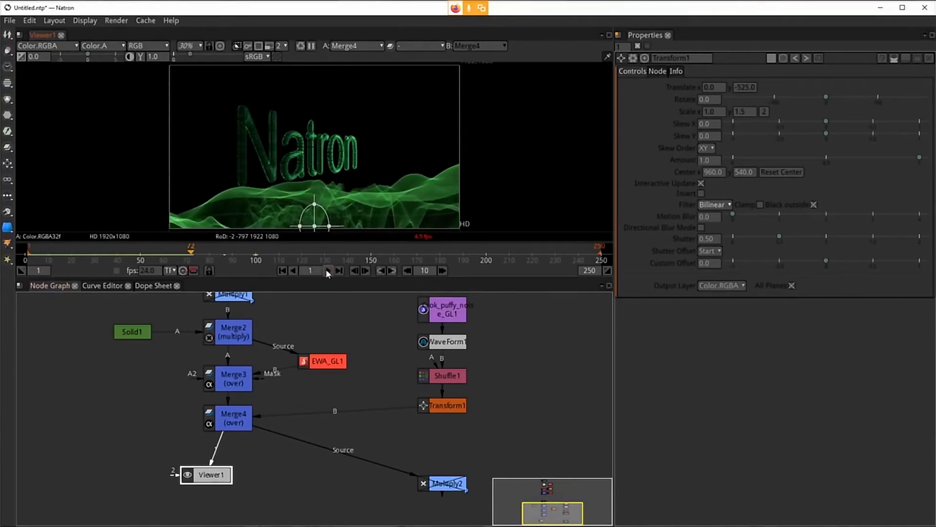
Step: Inspect the puffy noise and WaveForm1 node settings and scrub the timeline to frame 130
click(450, 315)
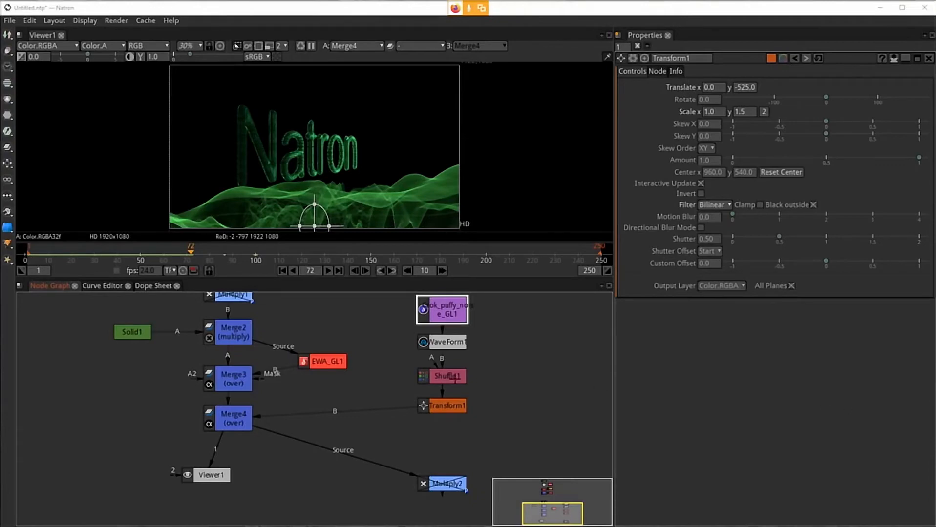
double_click(453, 315)
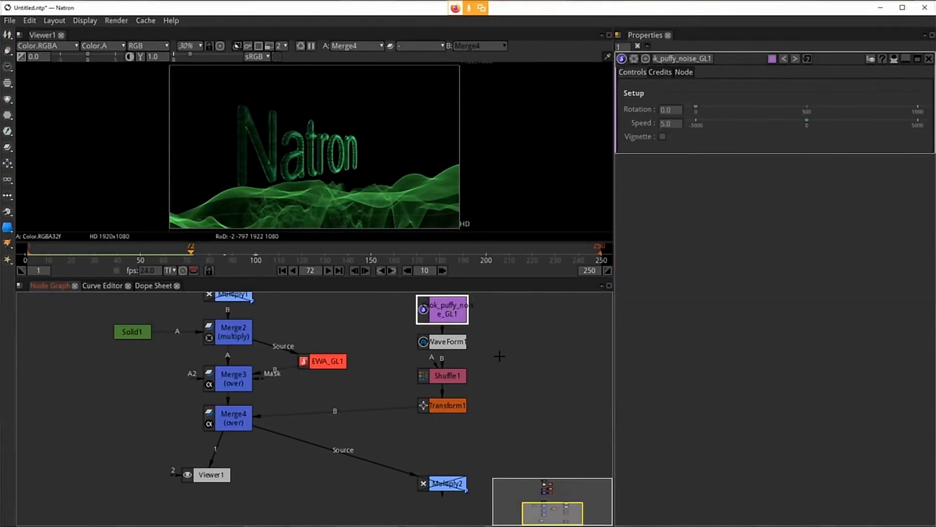
double_click(439, 344)
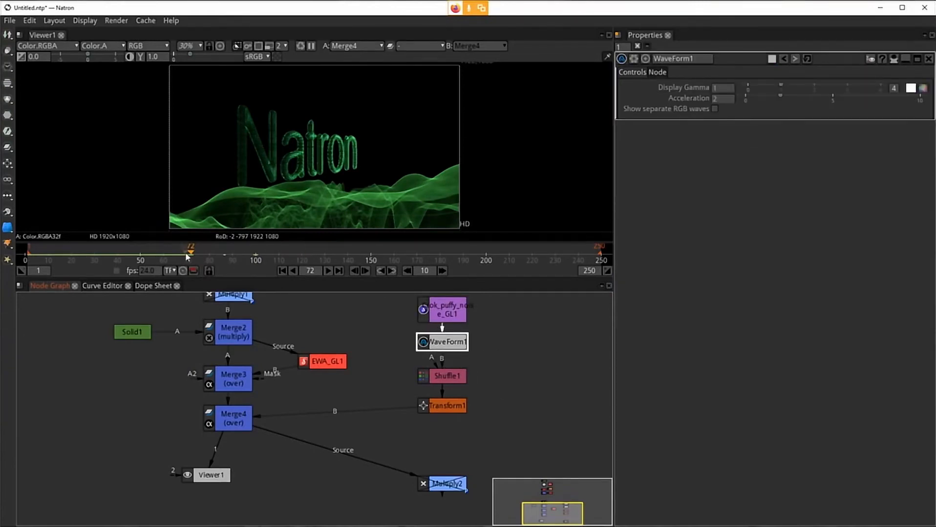
drag(188, 254, 325, 253)
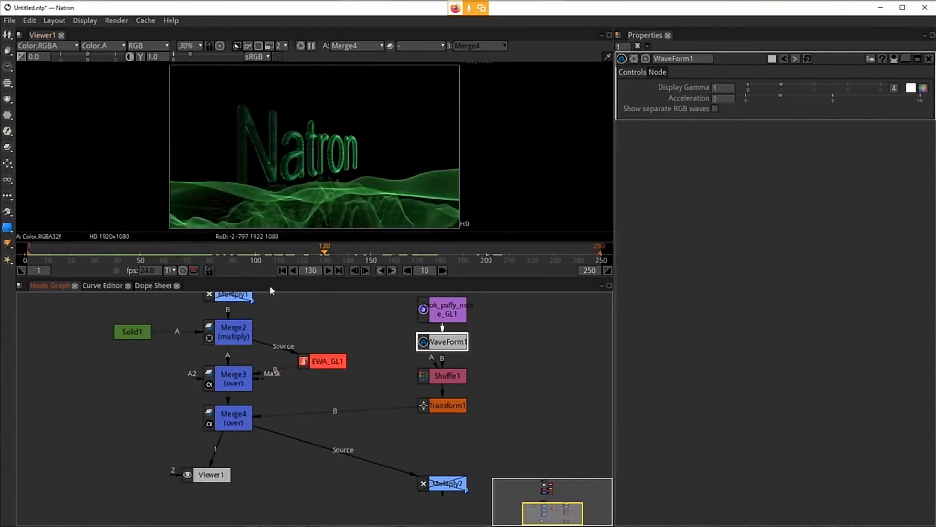
Step: Set Transform1's y scale to 2
double_click(428, 407)
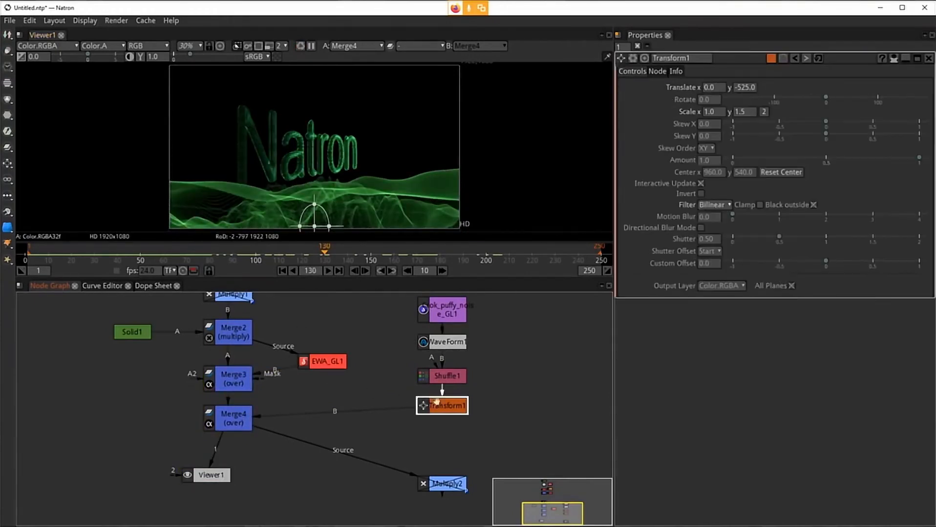
click(744, 112)
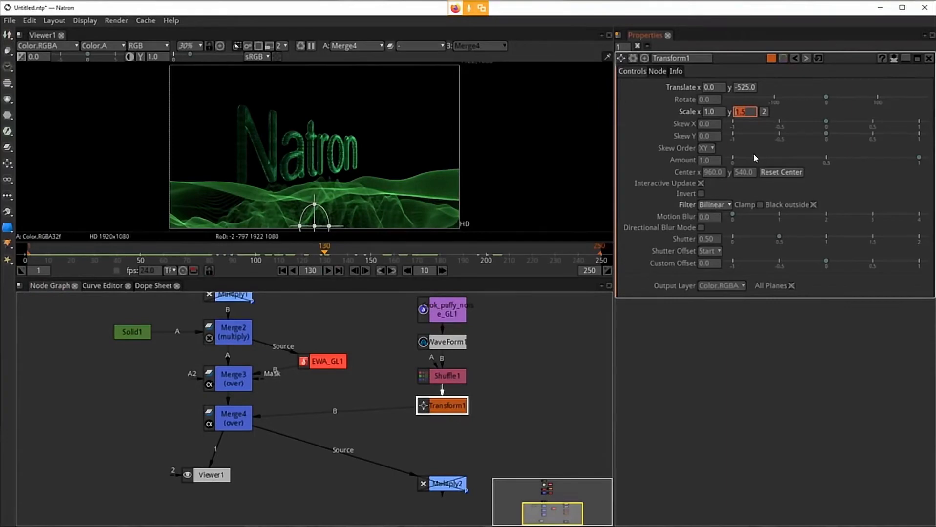
text(2)
key(Return)
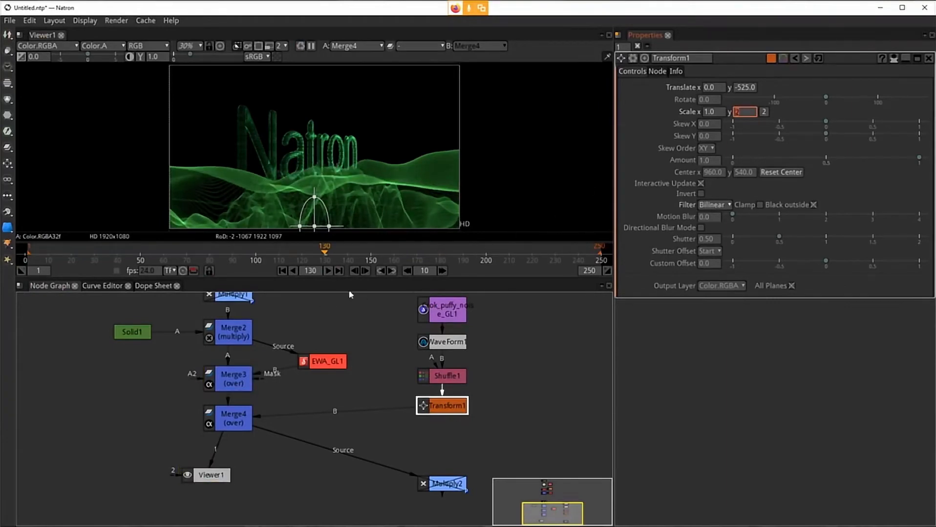
Step: Move the Transform1 node slightly lower in the node graph
click(230, 254)
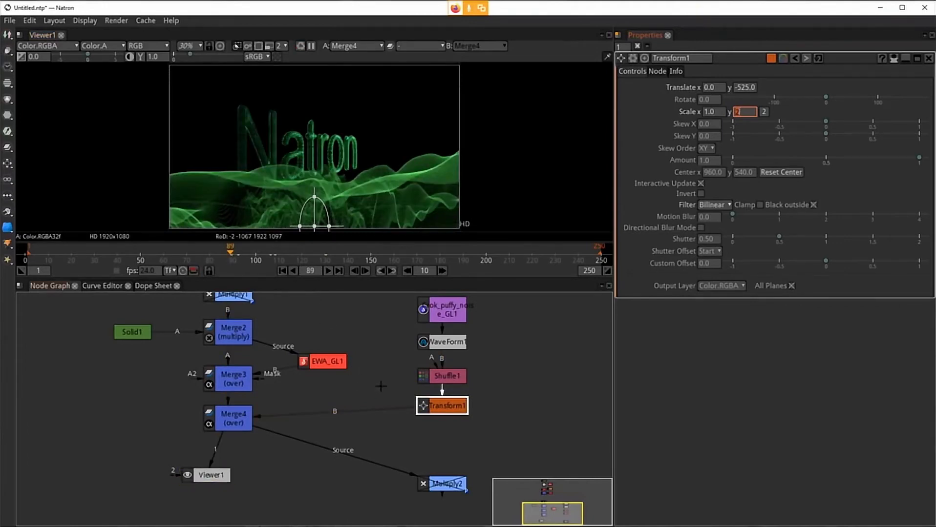
drag(448, 409, 448, 421)
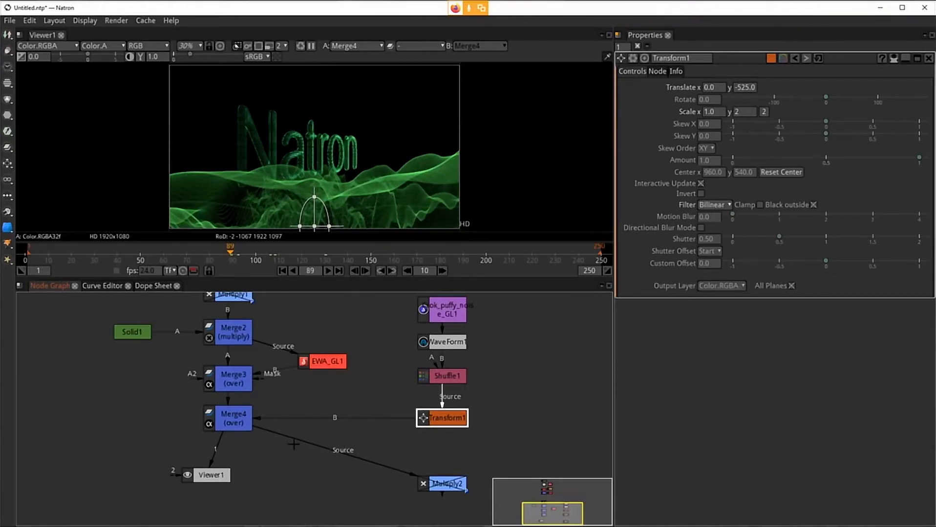
Step: Set the GMIC_3D_Extrusion1 node's Y-Angle to 0
drag(369, 329, 377, 371)
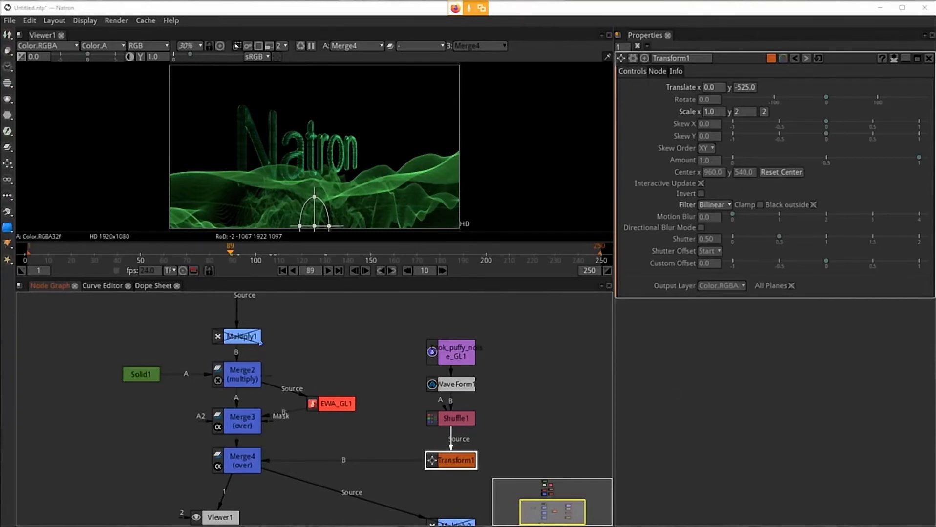
drag(312, 344, 313, 416)
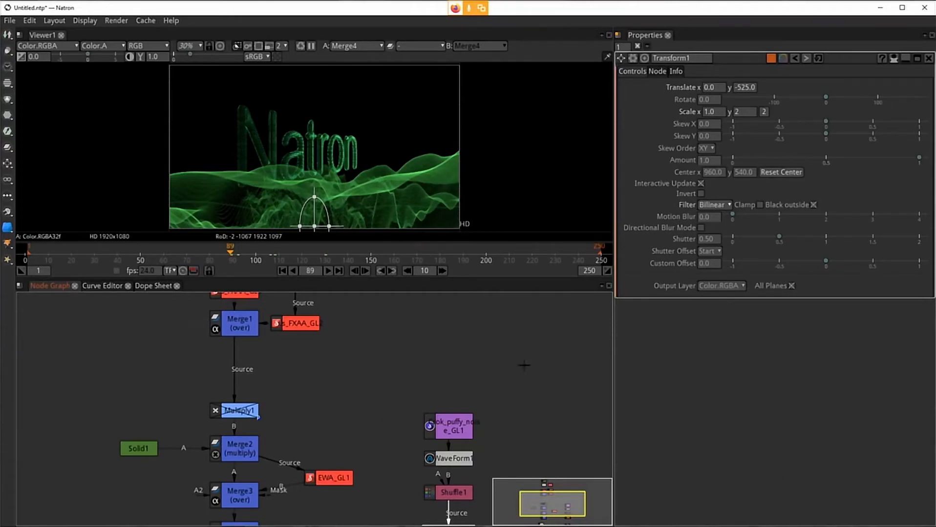
drag(359, 409, 370, 475)
drag(414, 351, 404, 417)
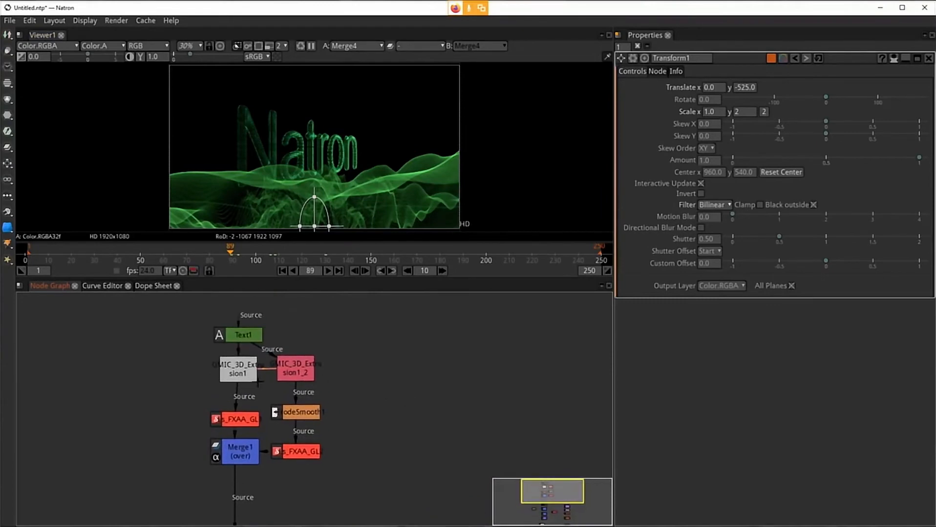
click(245, 366)
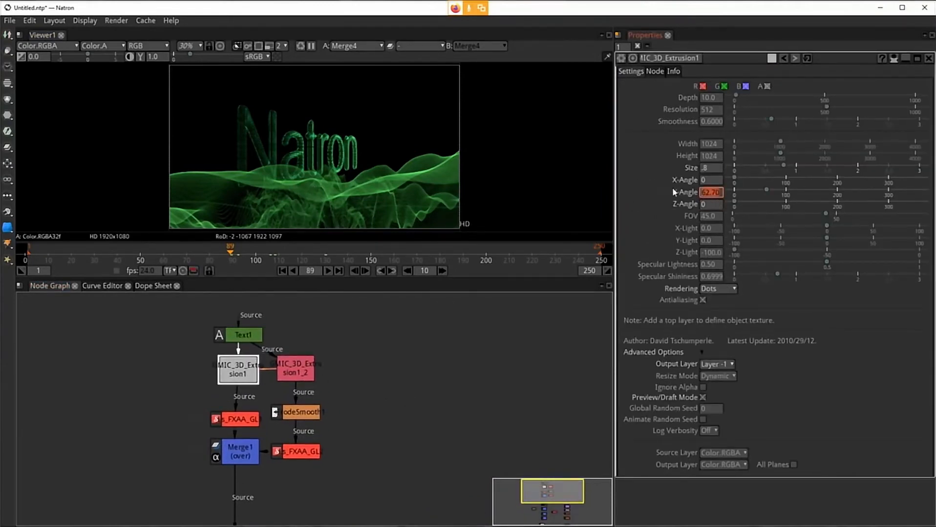
text(0)
key(Return)
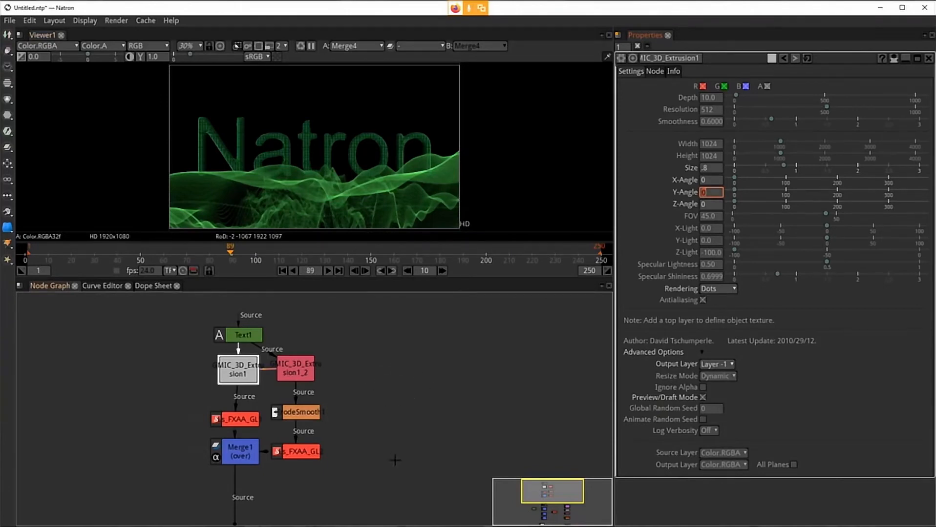
Step: Re-enable the disabled Multiply1 node below Merge1
drag(394, 464, 399, 324)
drag(388, 392, 401, 462)
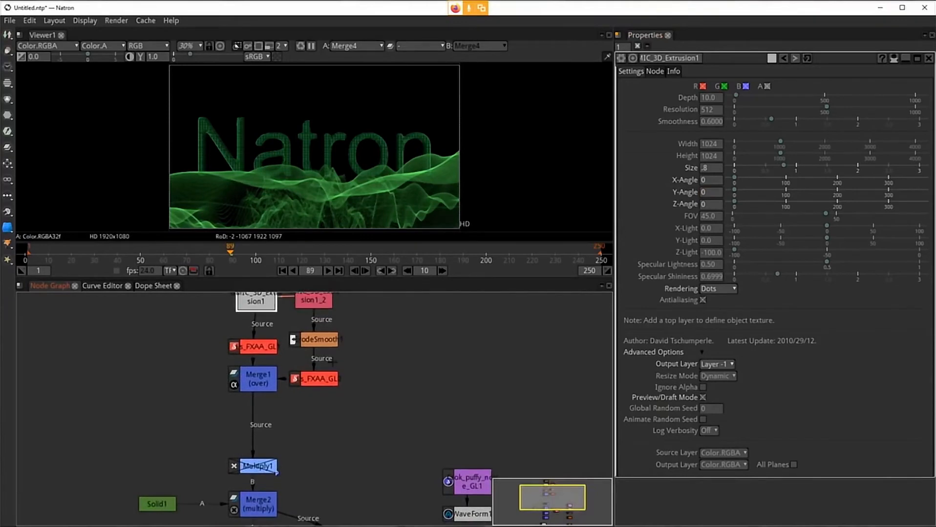
drag(413, 361, 414, 426)
drag(416, 392, 426, 308)
drag(406, 437, 417, 353)
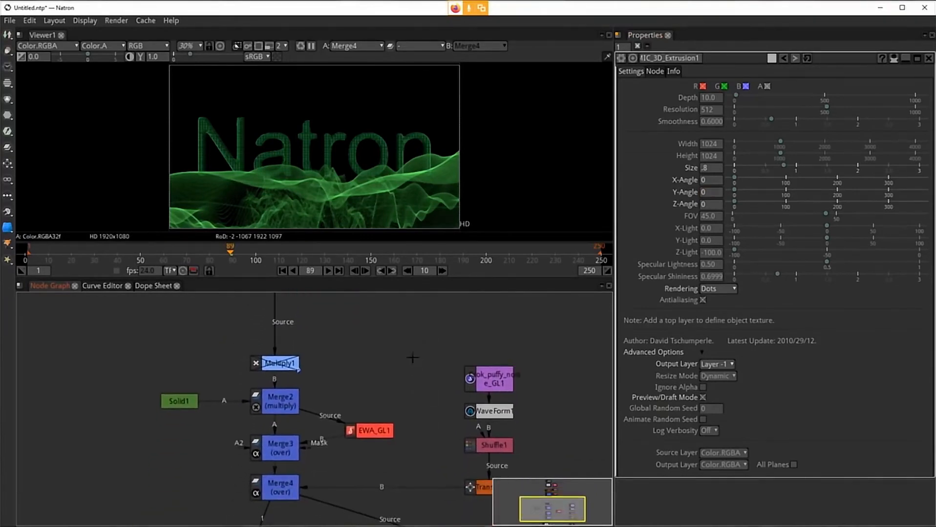
click(283, 362)
click(283, 363)
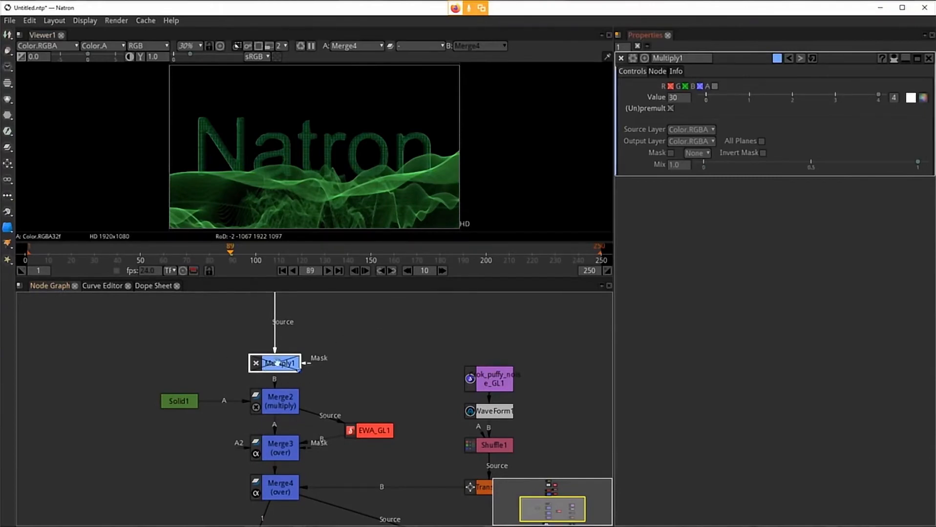
key(d)
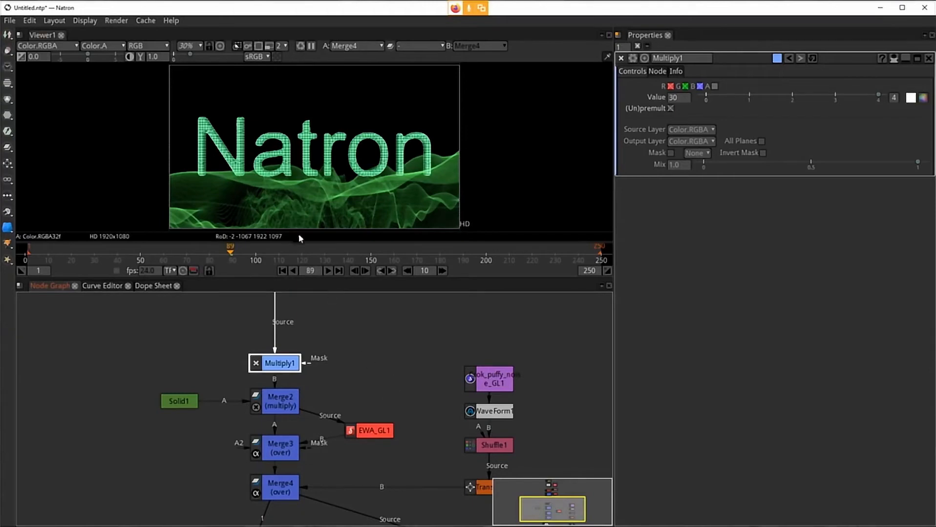
Step: Insert an fxT_Glowy node from the Community Filter category after Merge4, feeding Viewer1
drag(367, 313, 363, 285)
drag(384, 331, 388, 287)
drag(375, 477, 383, 408)
drag(255, 413, 271, 456)
click(287, 365)
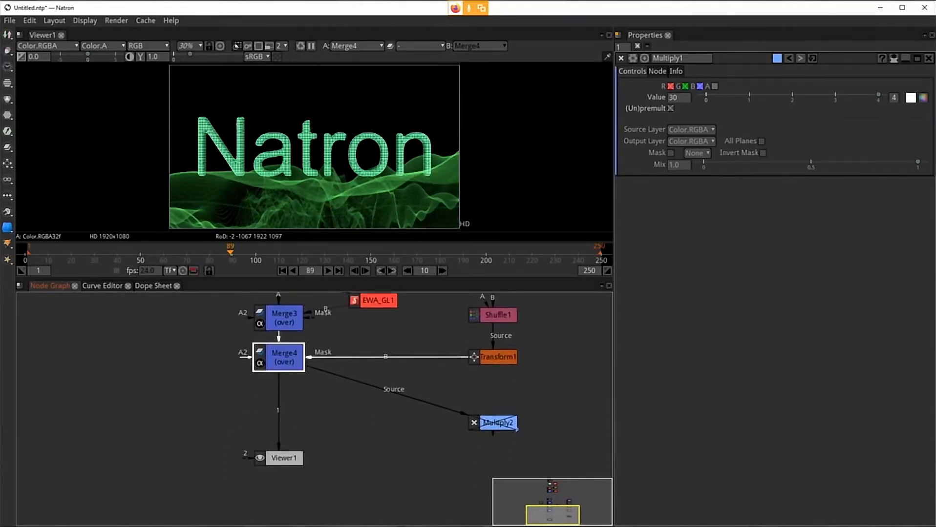
key(Tab)
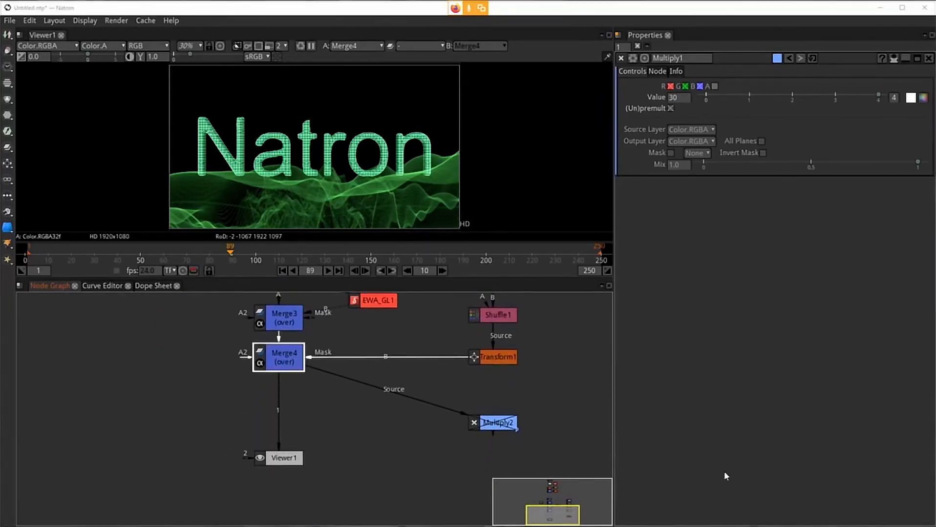
click(271, 361)
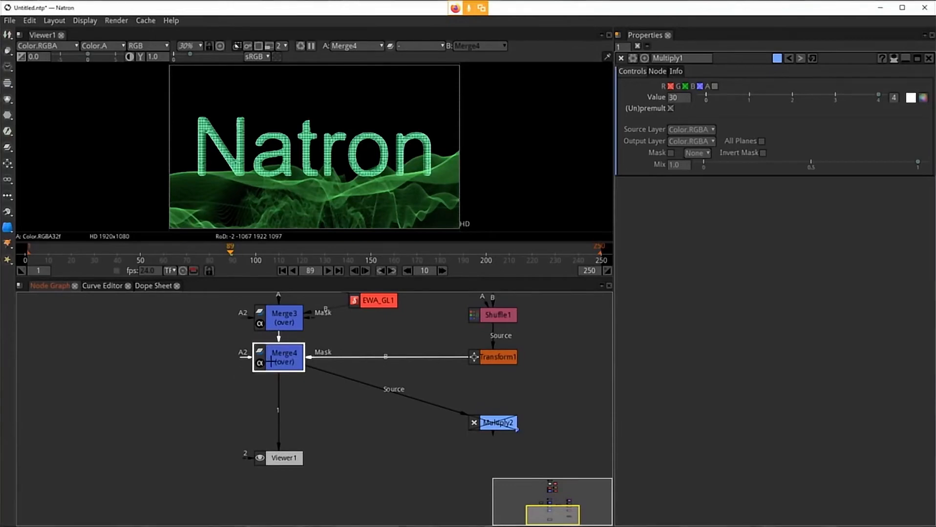
right_click(311, 417)
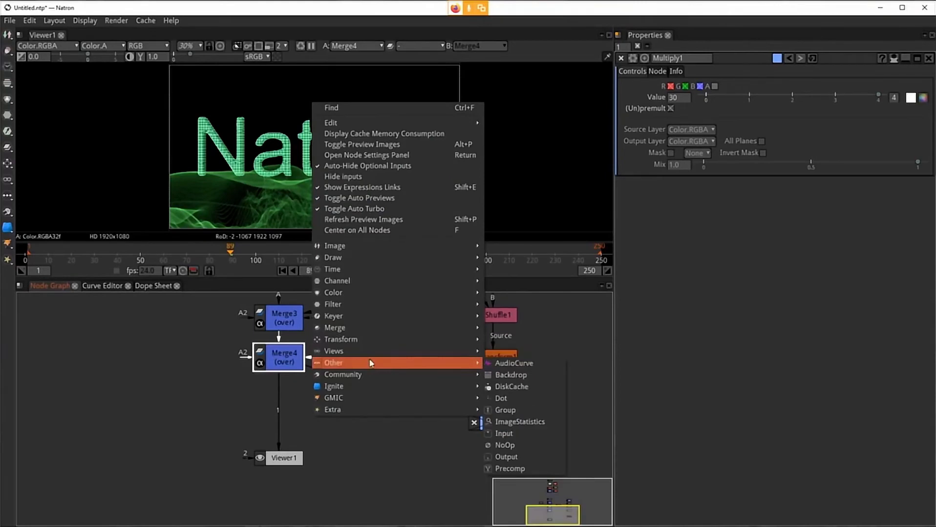
mouse_move(368, 376)
mouse_move(532, 401)
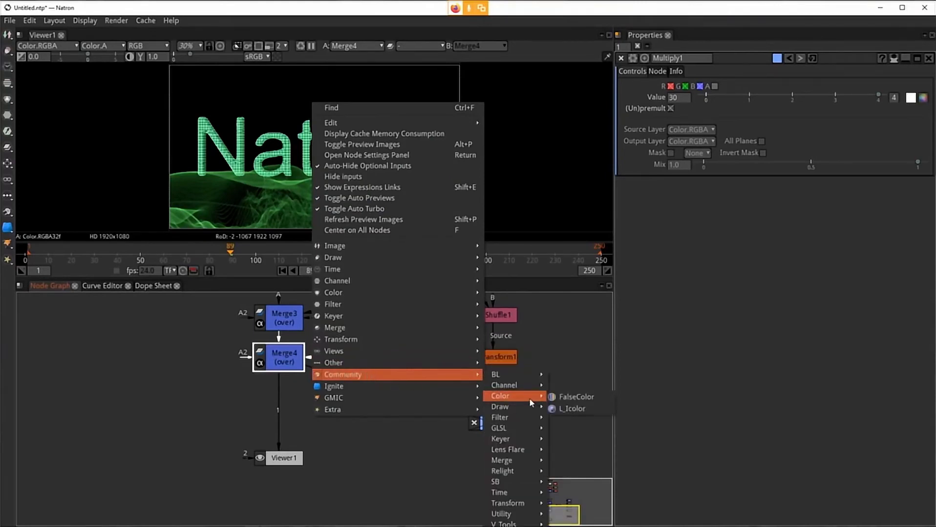
mouse_move(515, 421)
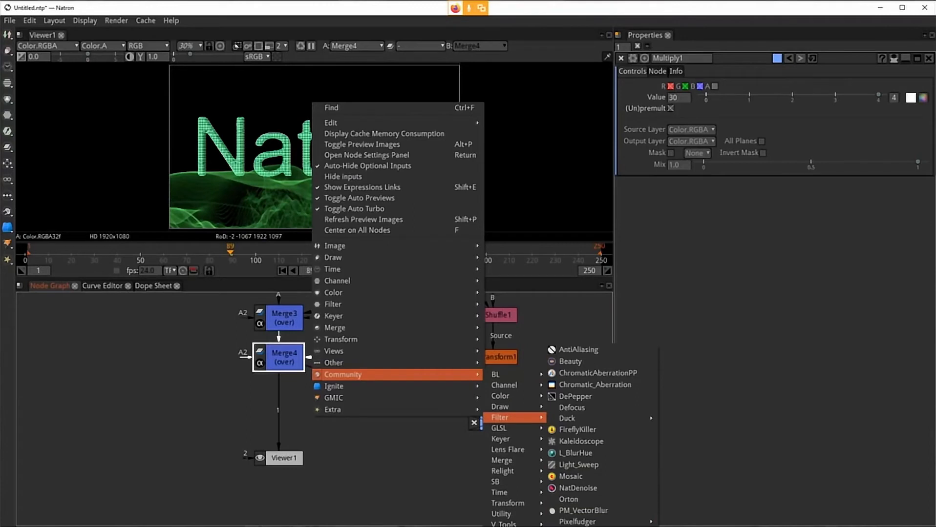
click(437, 516)
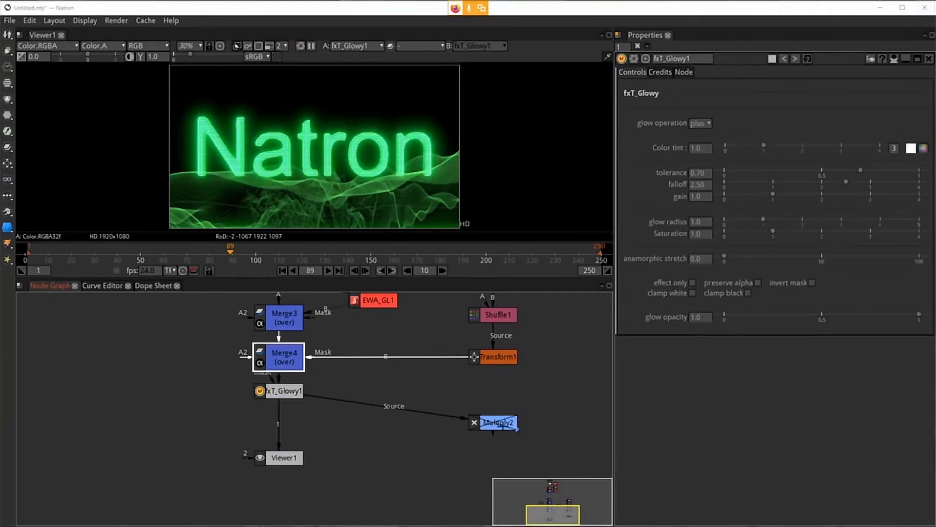
Step: Delete the disabled Multiply2 node and select the fxT_Glowy1 node
click(489, 424)
key(Delete)
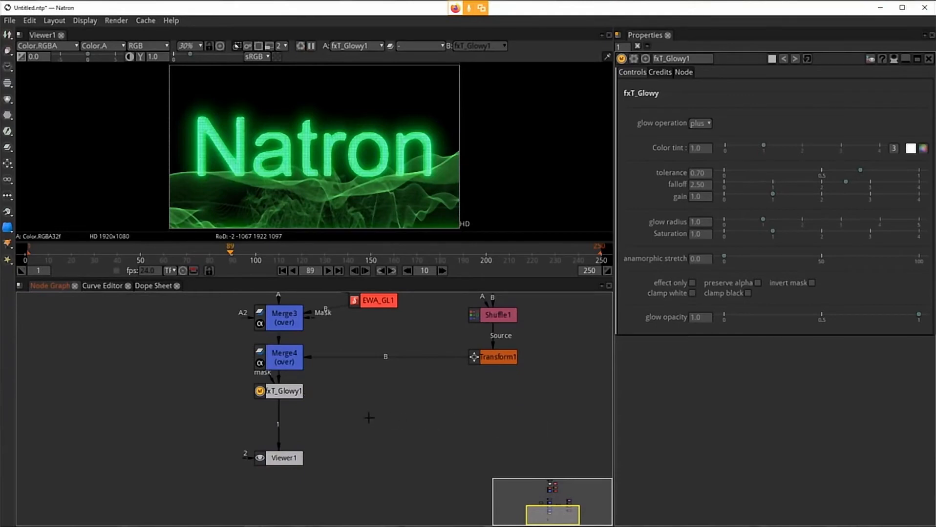
click(281, 390)
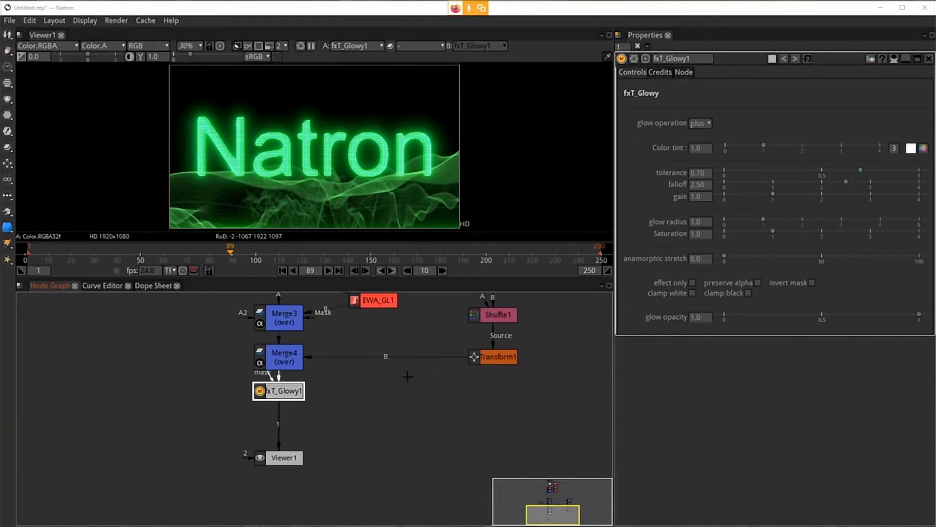
Step: Select the Merge1 node at the top of the title branch
drag(356, 373, 362, 438)
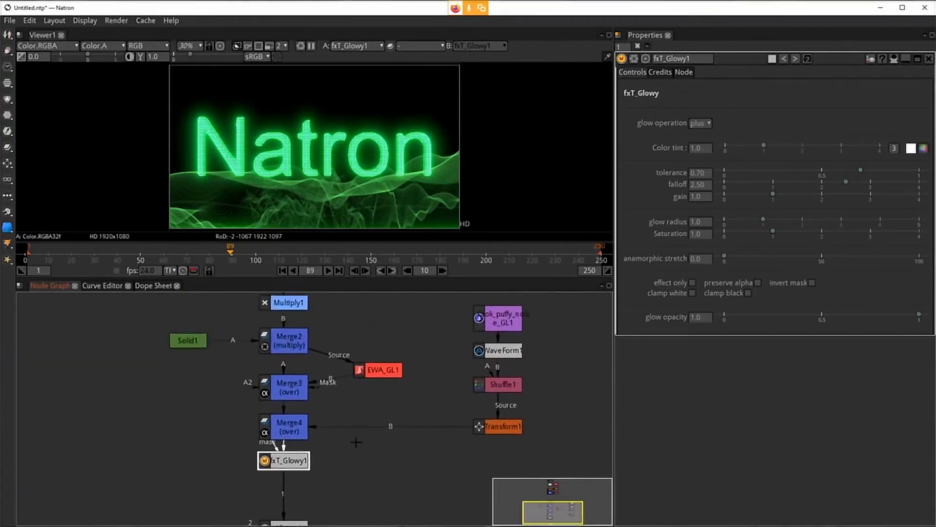
drag(290, 458, 292, 487)
drag(388, 467, 390, 444)
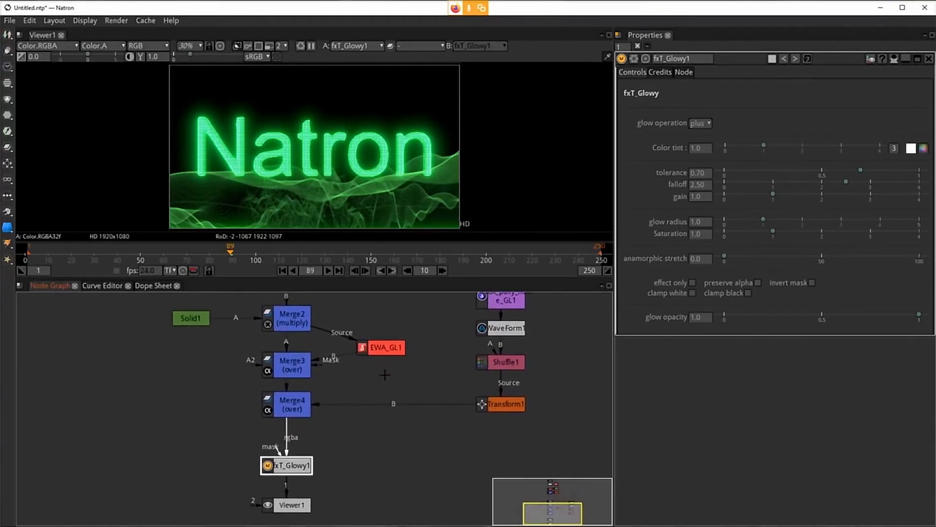
drag(383, 377, 376, 445)
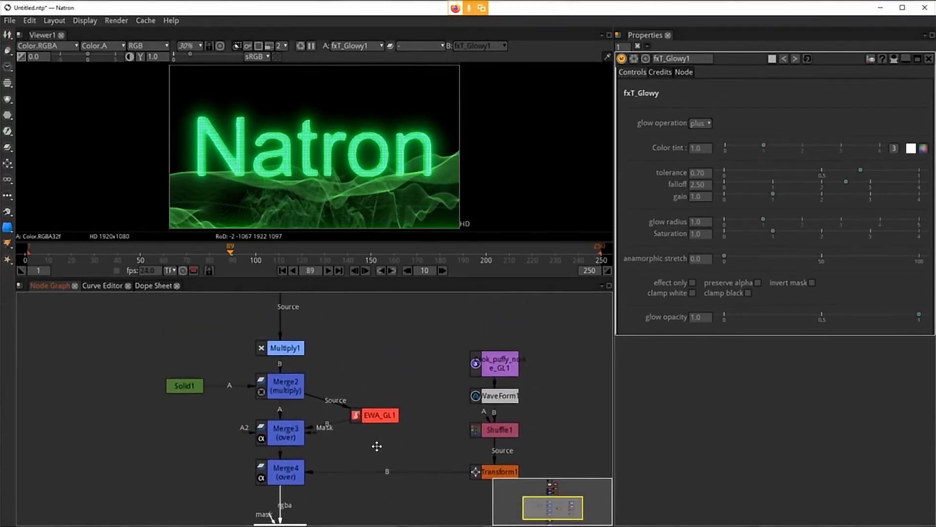
drag(378, 340, 373, 425)
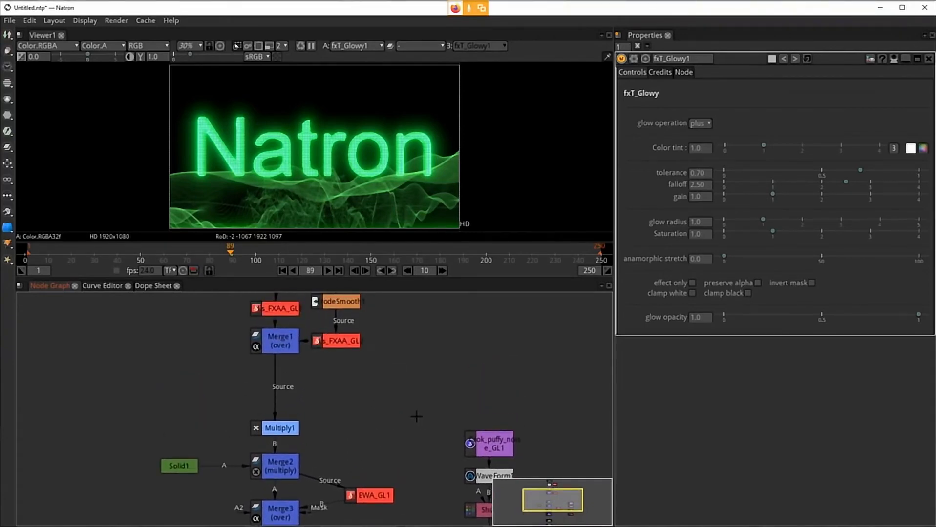
click(276, 343)
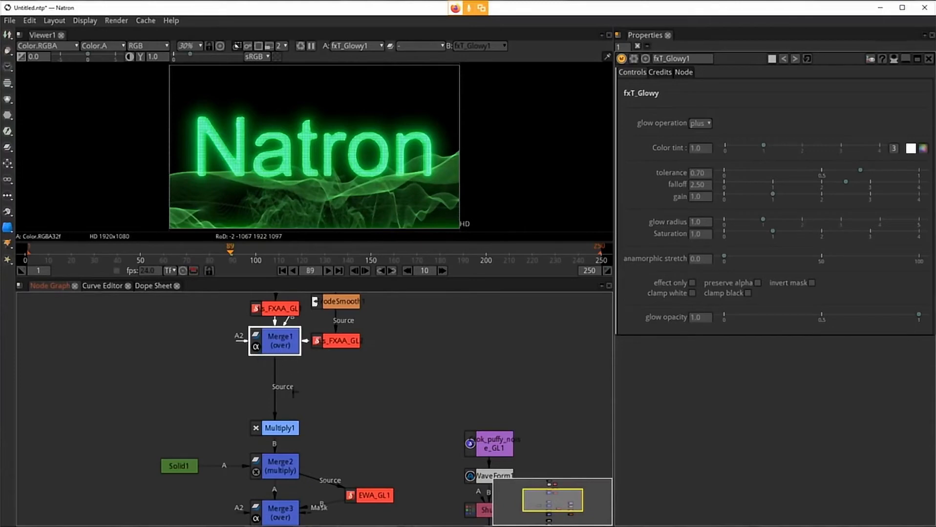
Step: Insert a new over Merge node directly below Merge1 in the title branch, above Multiply1
drag(393, 401, 407, 459)
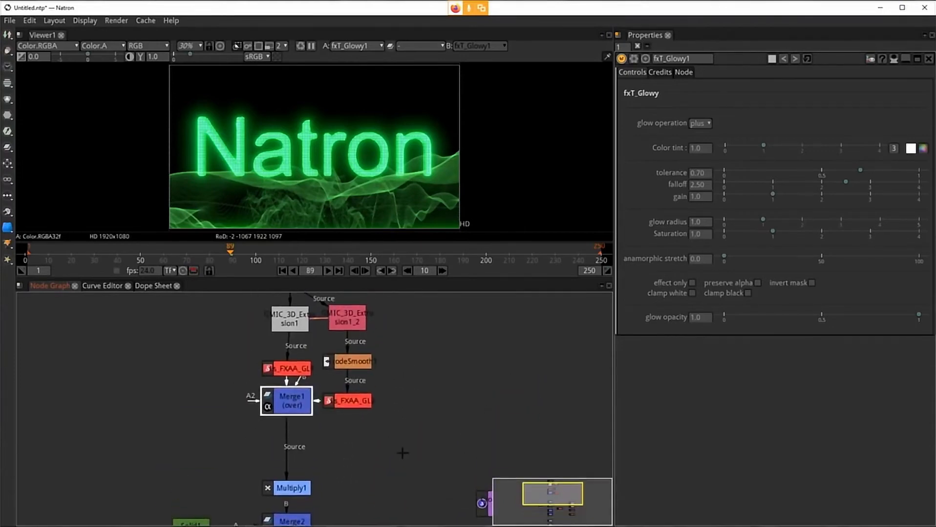
drag(435, 369, 434, 321)
click(293, 442)
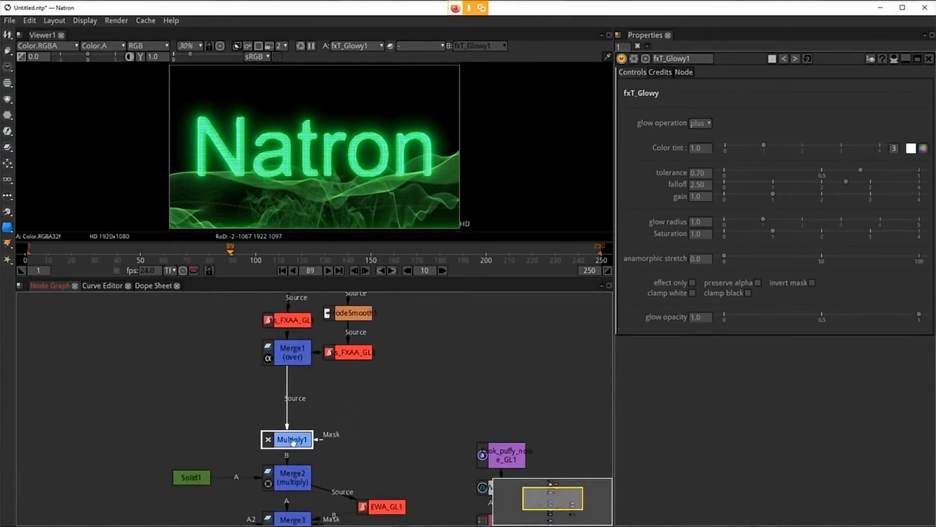
drag(411, 370, 480, 432)
click(304, 375)
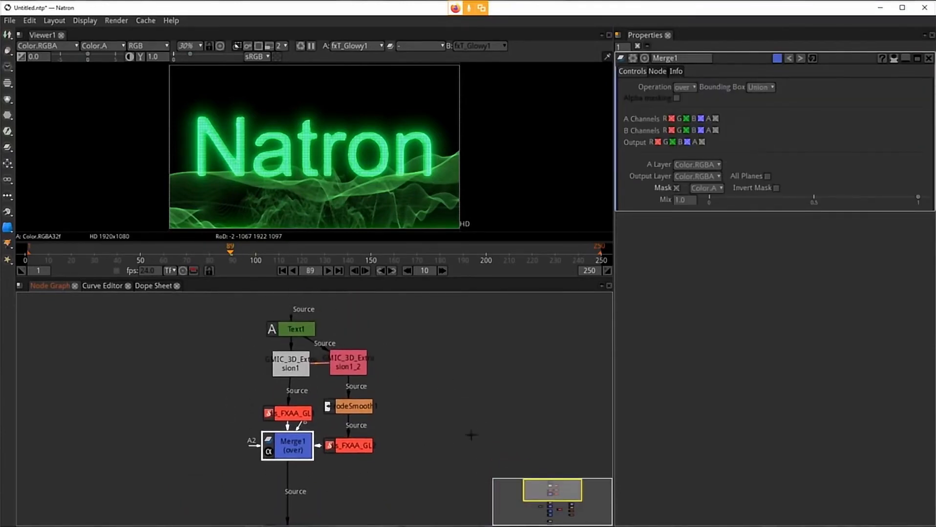
drag(414, 454, 416, 425)
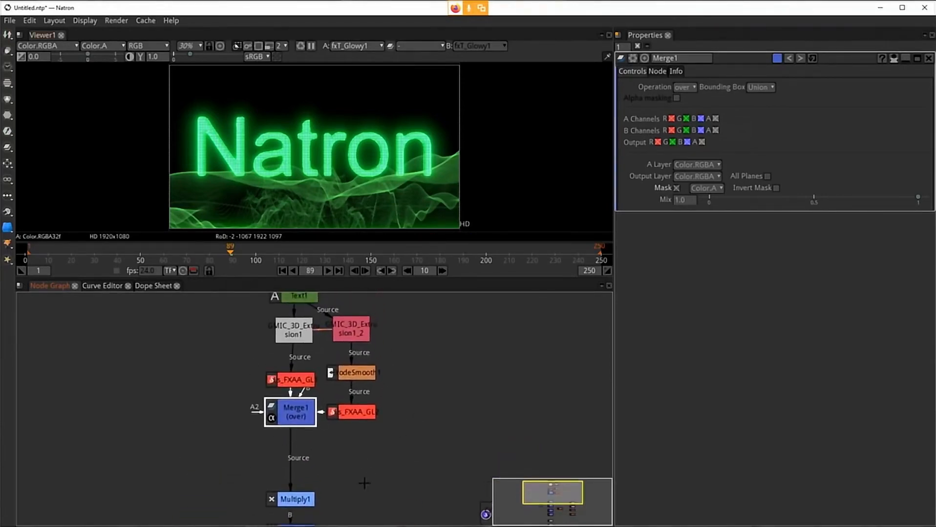
drag(368, 468, 371, 451)
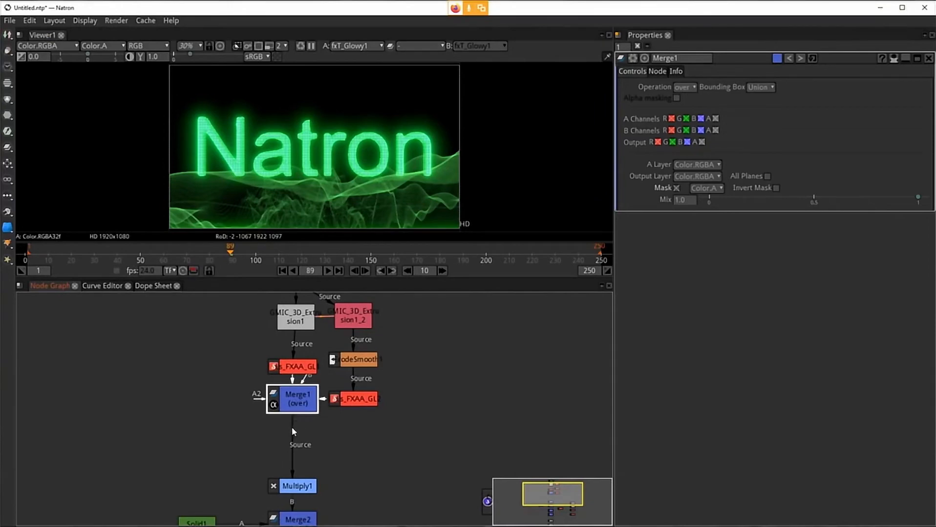
key(m)
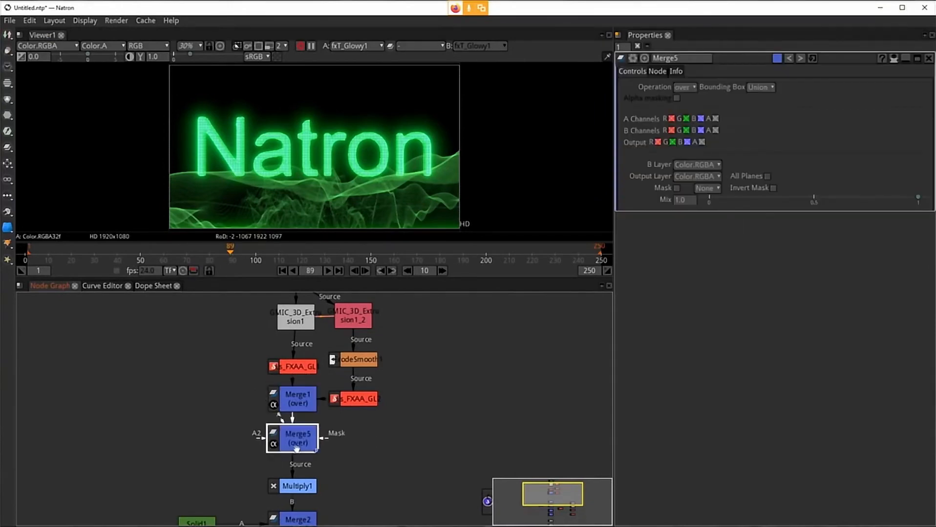
click(83, 371)
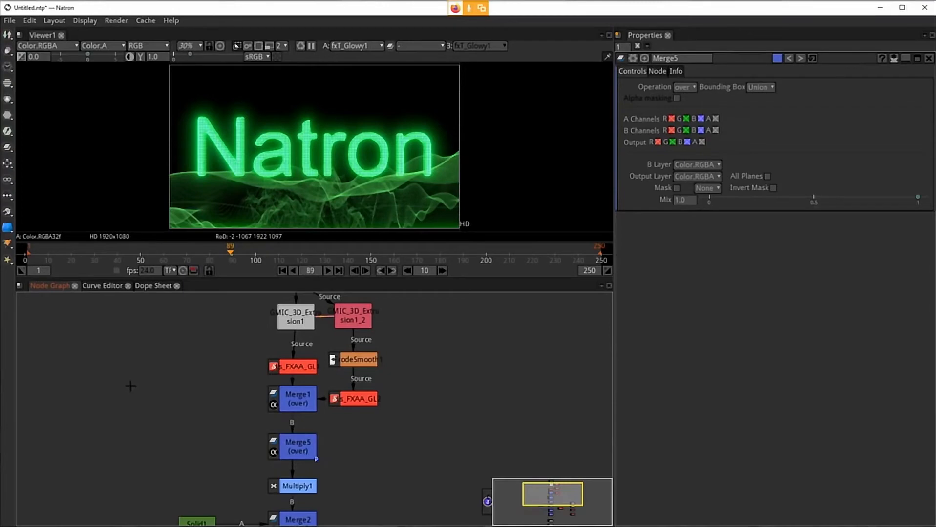
Step: Create a Text node beside the title branch and set its font family to V/Vecs
key(Tab)
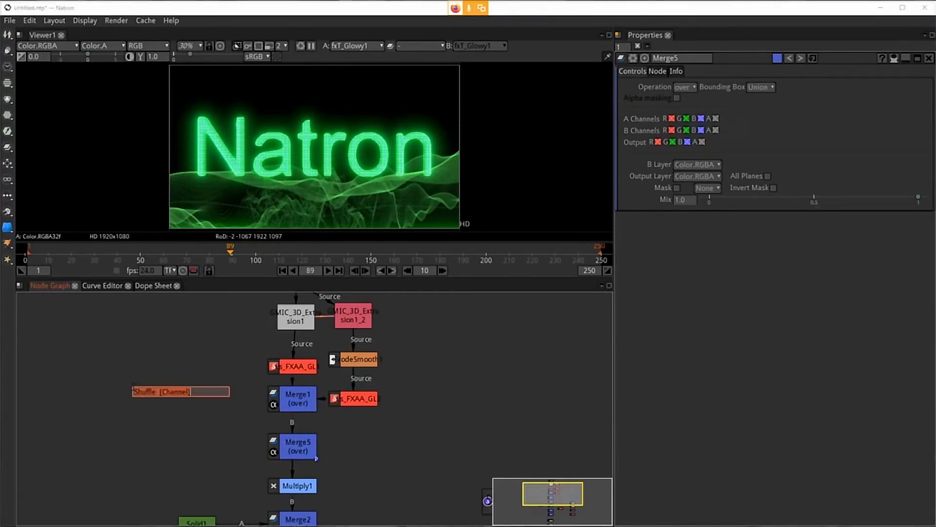
text(te)
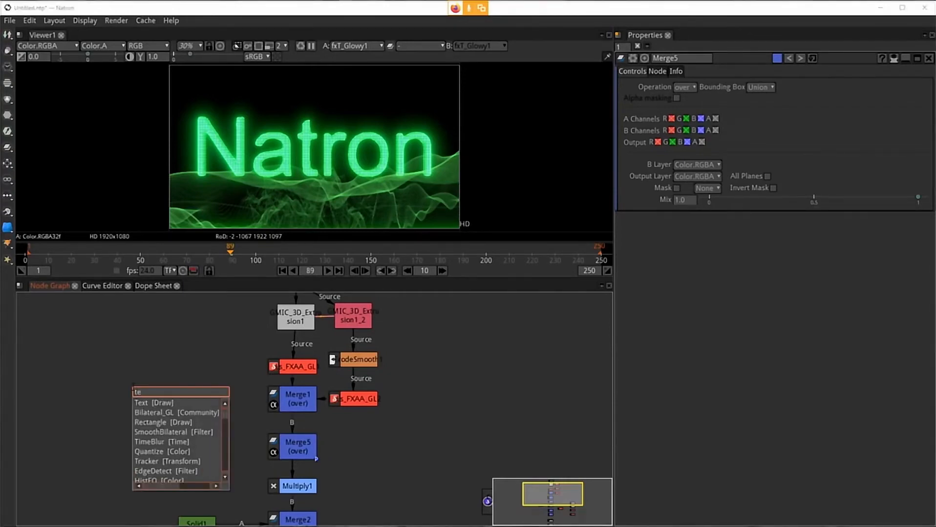
key(Return)
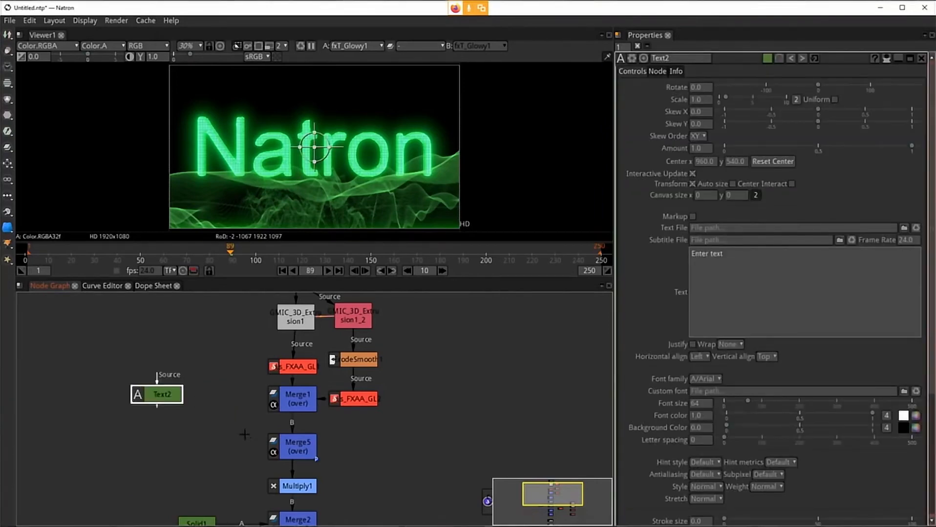
click(719, 379)
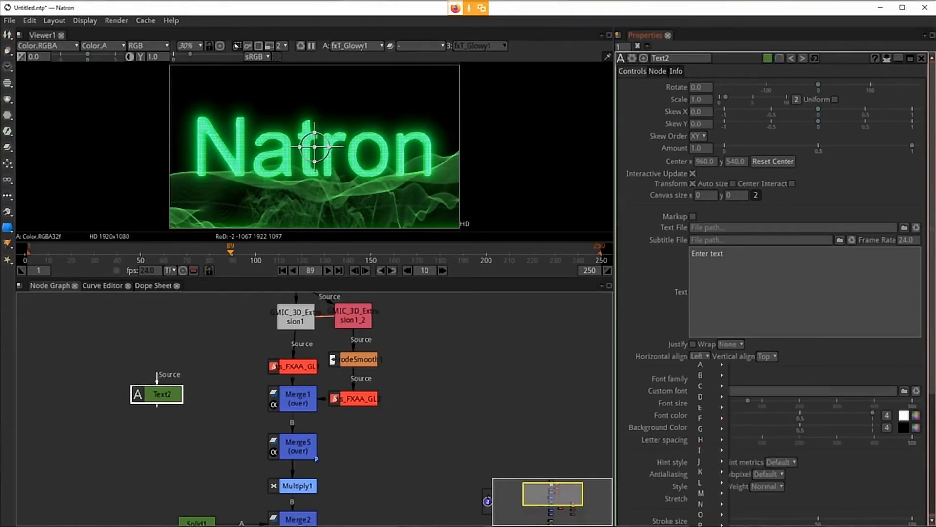
click(747, 526)
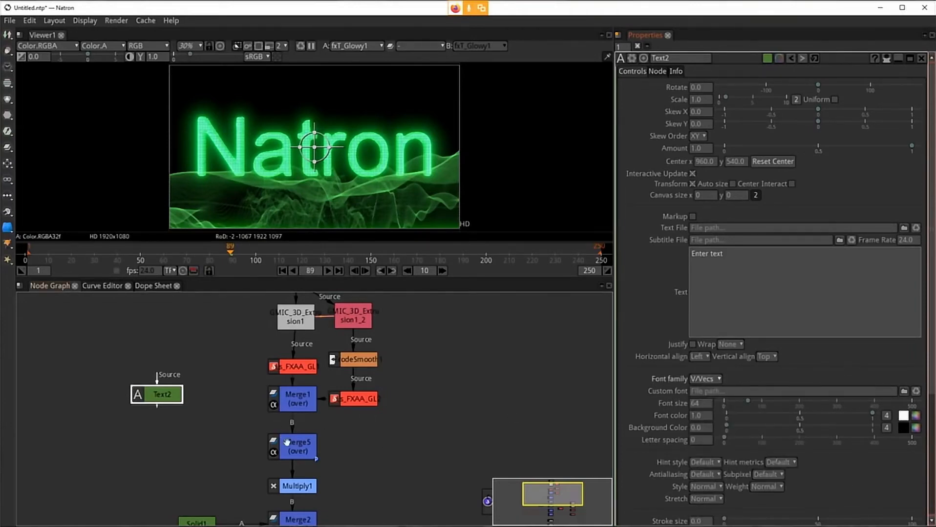
Step: View the Text2 node and set its font size to 200
click(151, 393)
key(1)
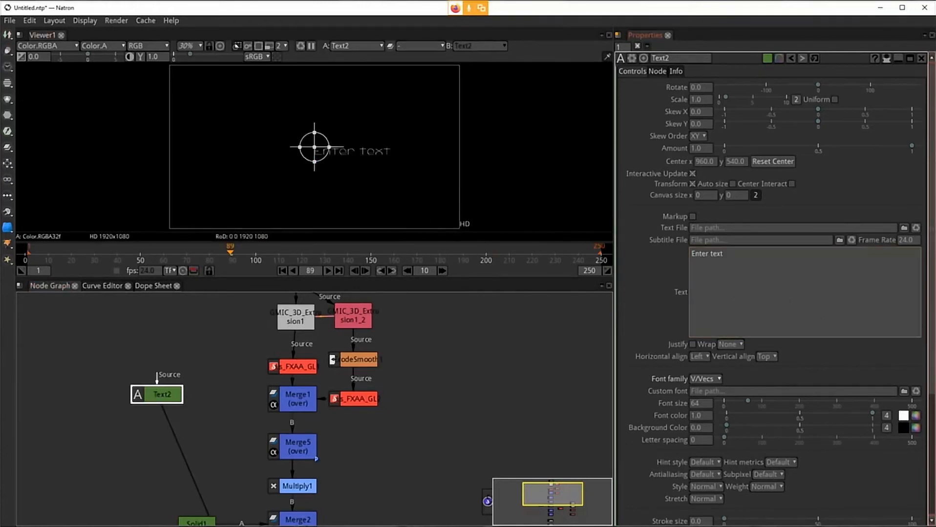
key(super)
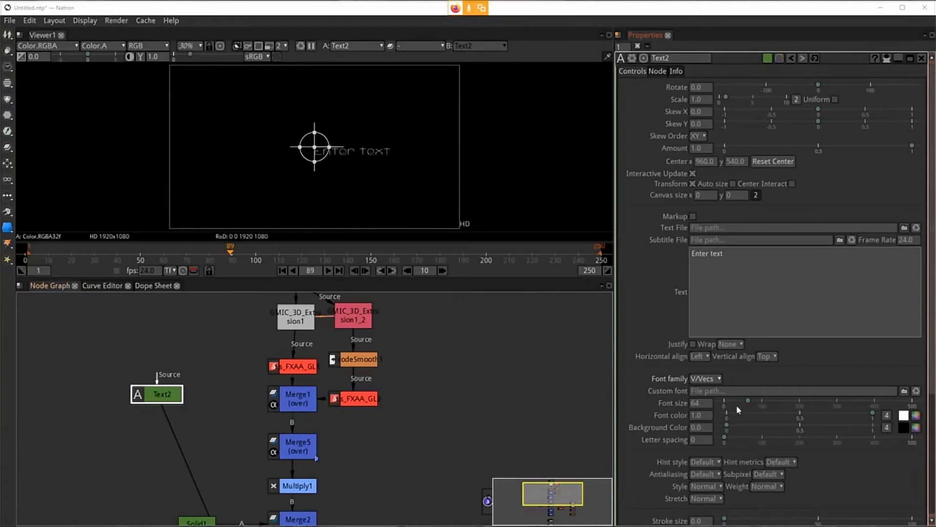
click(705, 403)
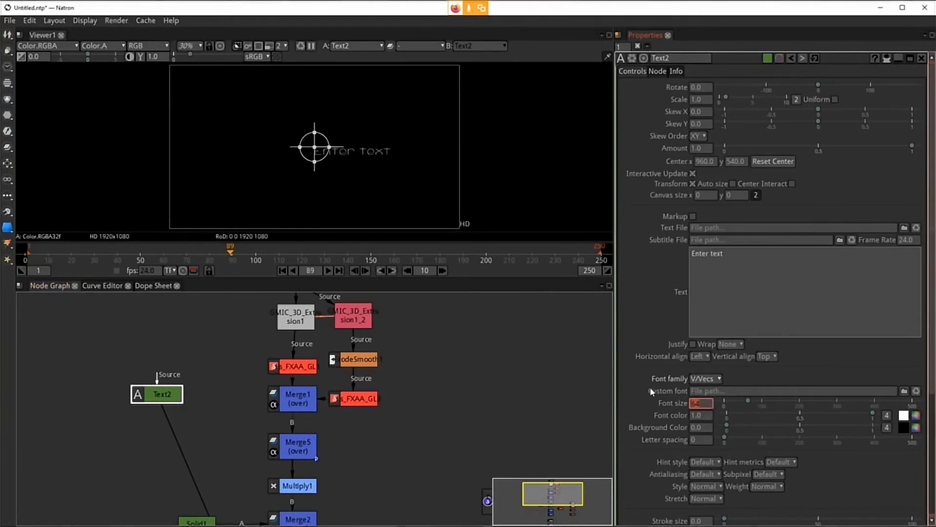
text(200)
key(Return)
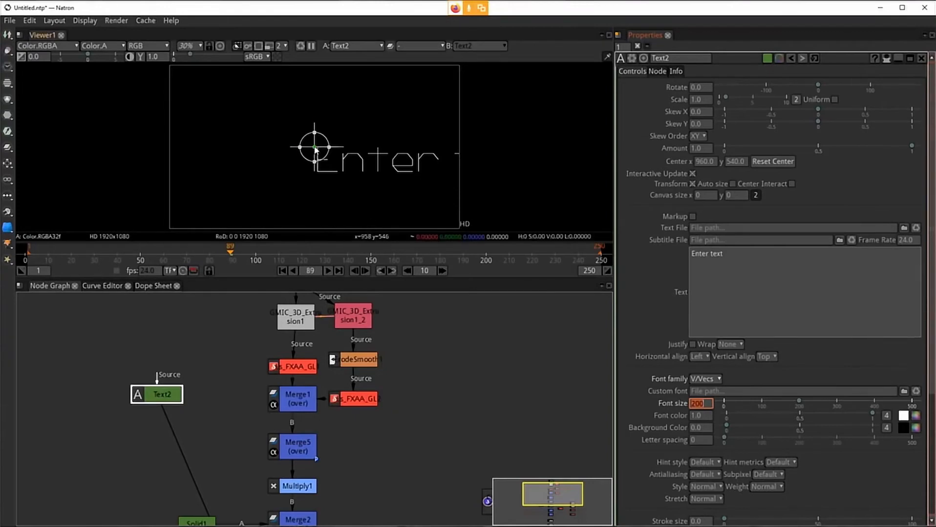
Step: Move the text toward the frame's upper left and change its text to "VFX with"
drag(314, 146, 227, 106)
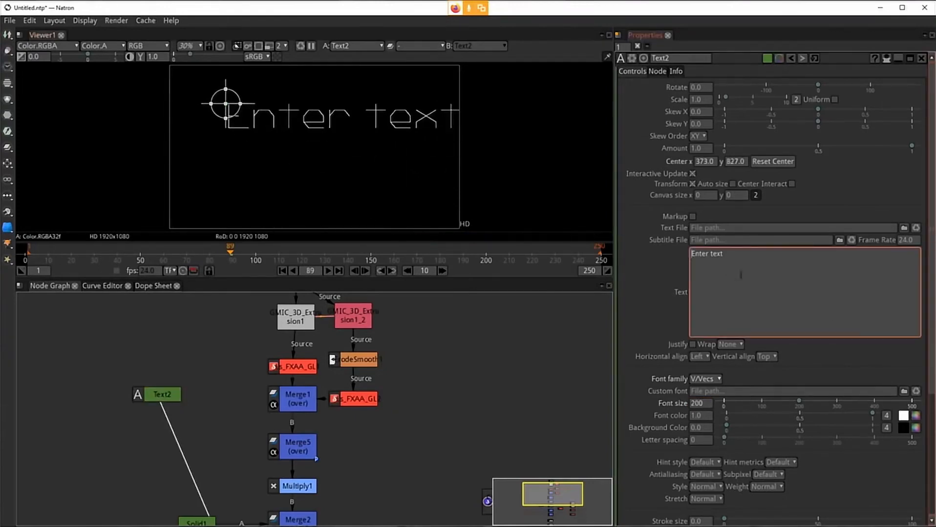
drag(741, 273, 560, 243)
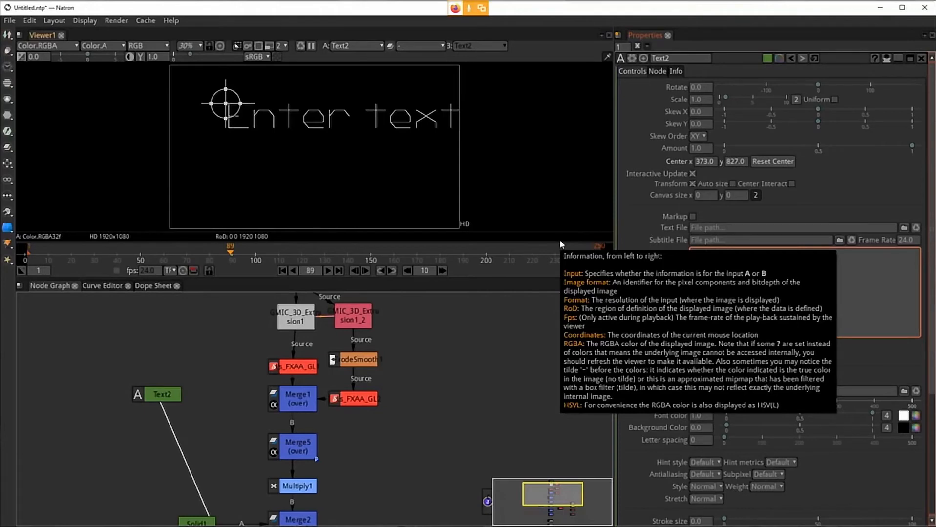
text(VFX with)
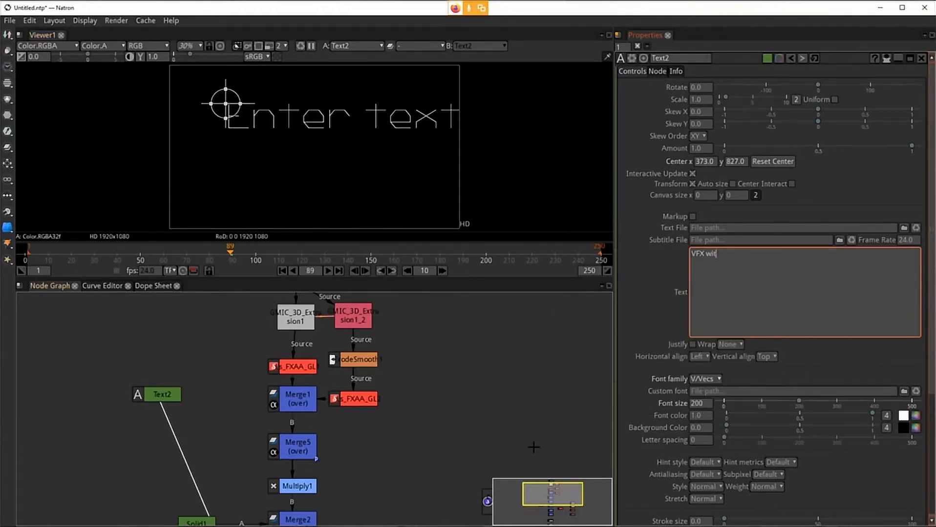
click(662, 303)
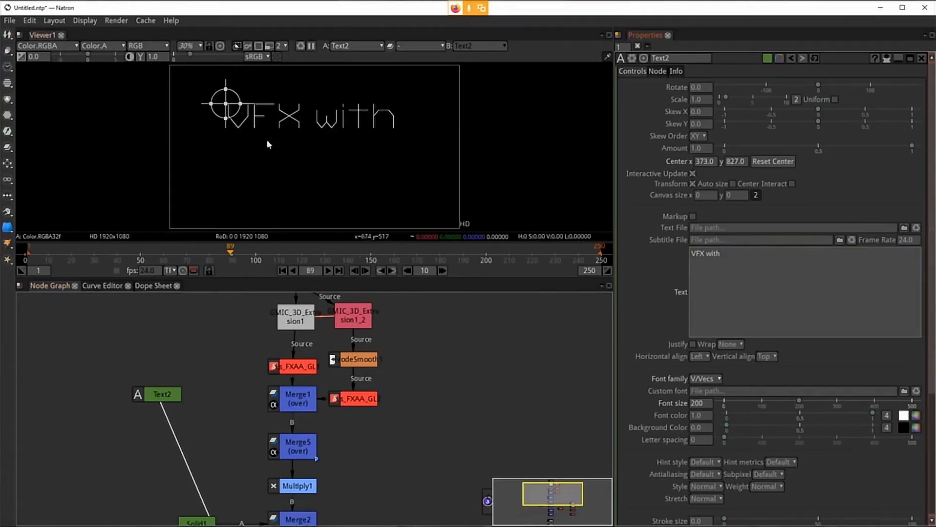
mouse_move(227, 107)
mouse_down()
mouse_move(301, 166)
mouse_move(211, 101)
mouse_move(225, 103)
mouse_up()
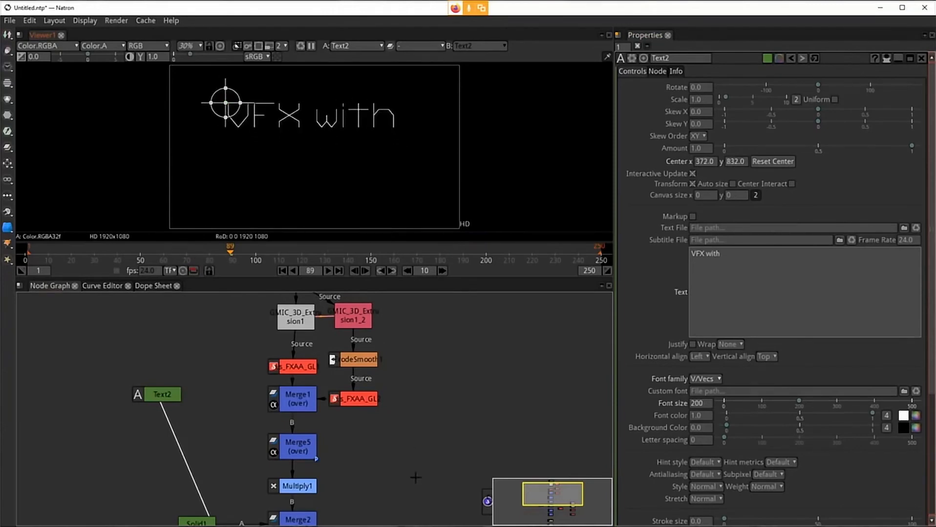
Step: Connect Text2 into Merge5's A input, viewing the glow output, and move the text into the upper-left corner
drag(416, 476, 388, 270)
drag(326, 379, 346, 359)
click(284, 445)
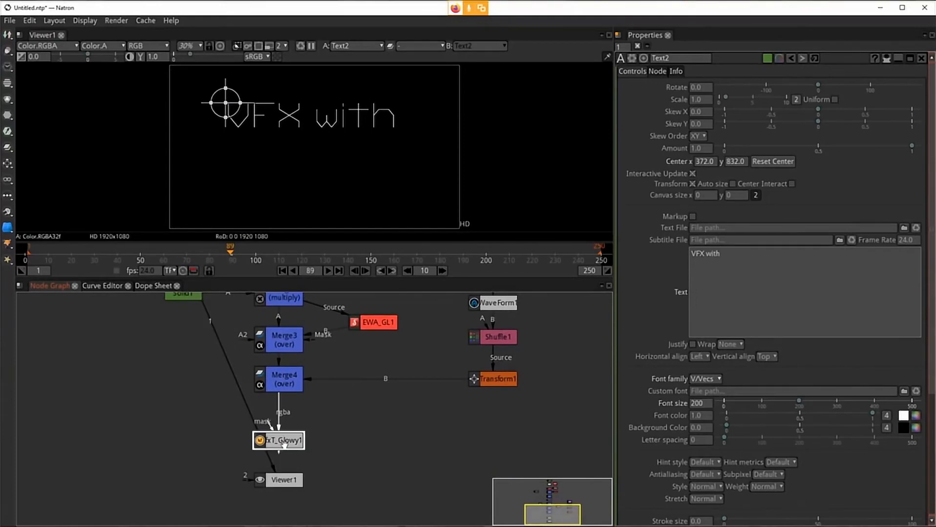
key(1)
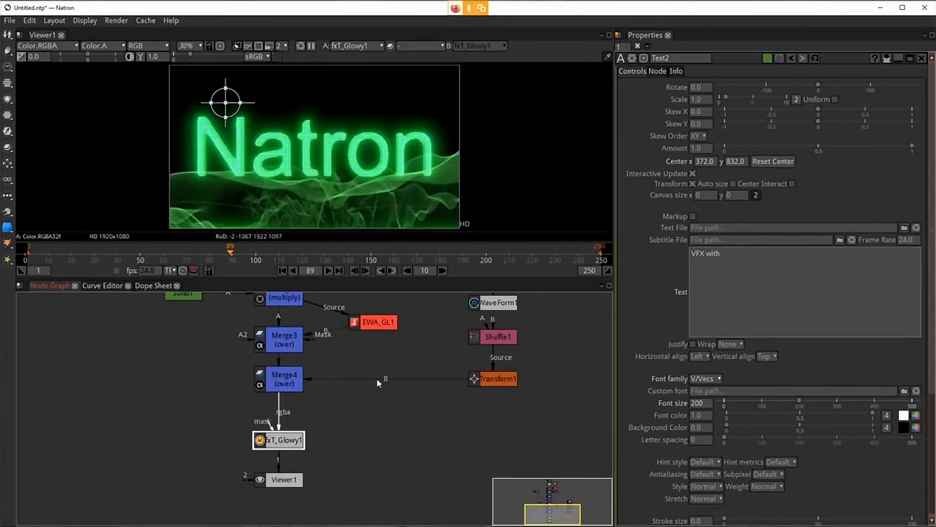
drag(377, 384, 397, 526)
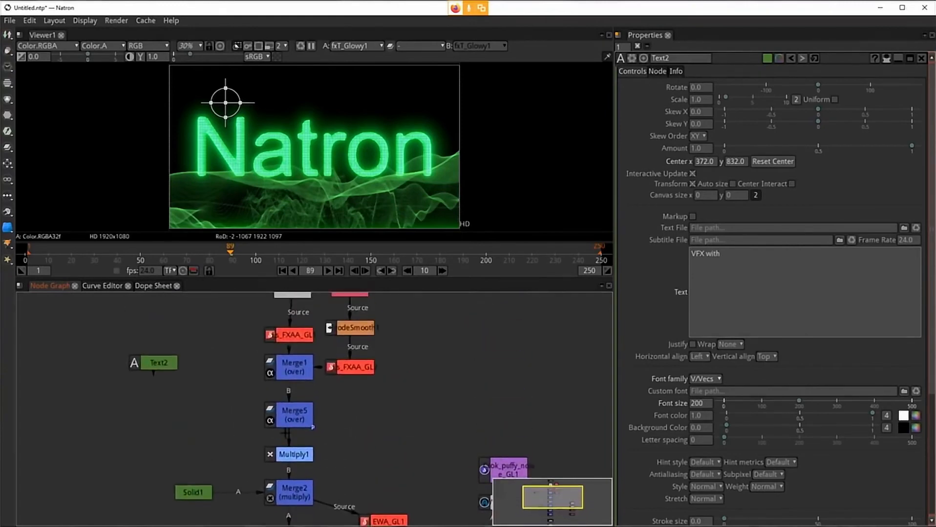
click(291, 424)
drag(276, 394, 151, 362)
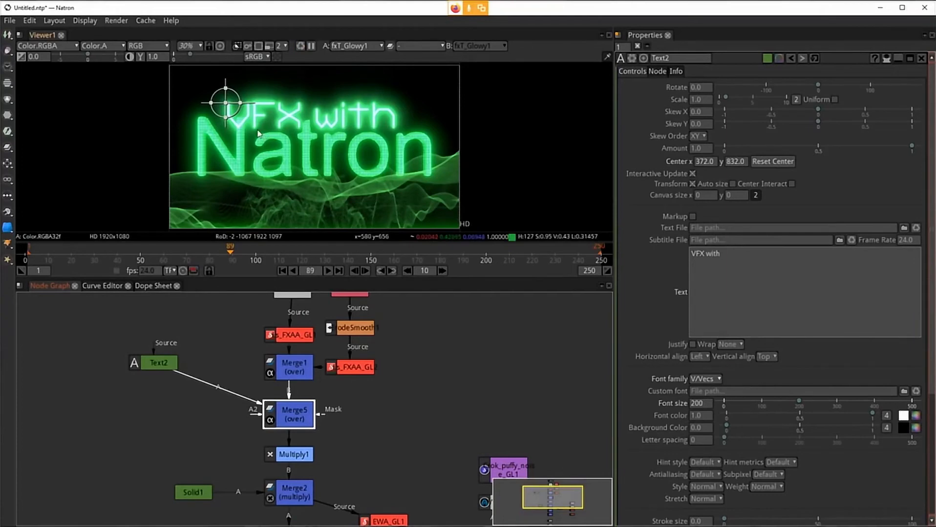
drag(227, 104, 196, 88)
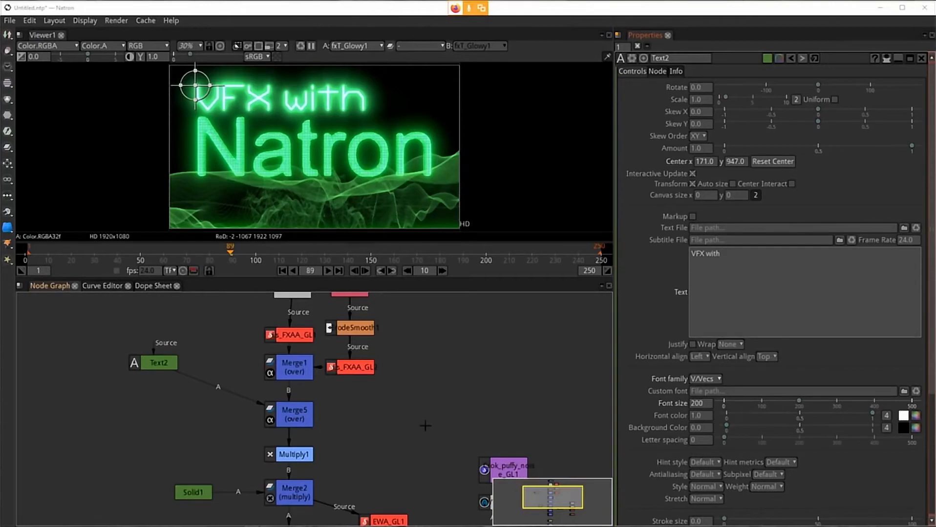
Step: Set Merge5's mix to 0.1
click(293, 419)
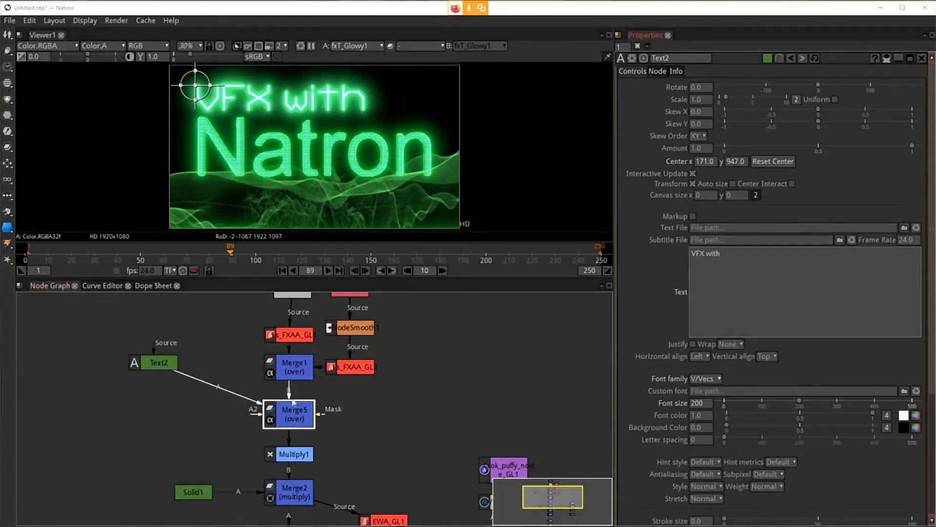
double_click(280, 419)
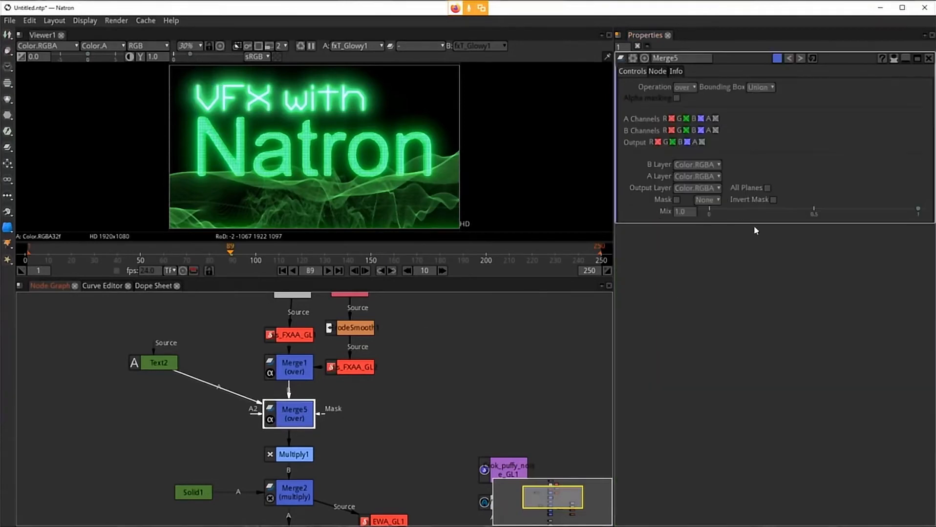
click(680, 212)
text(0.6)
key(Return)
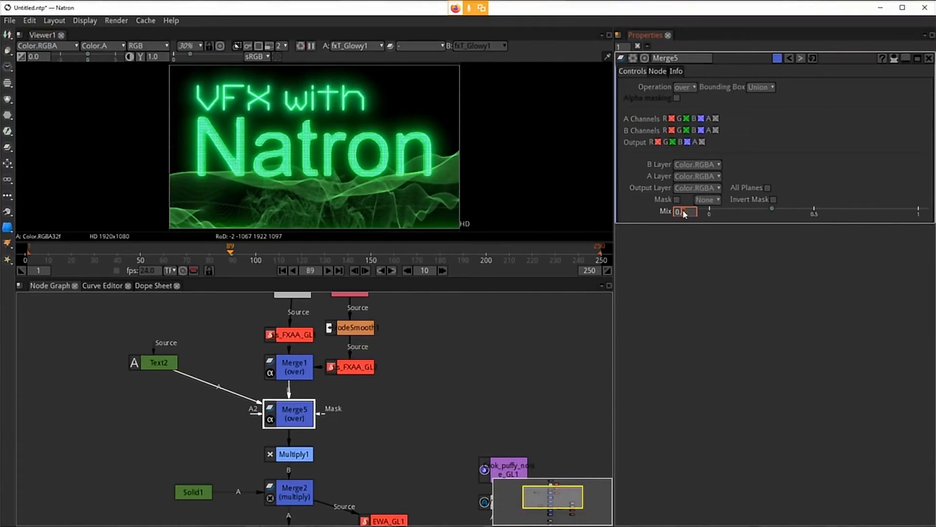
scroll(682, 210, down, 1)
scroll(683, 210, down, 1)
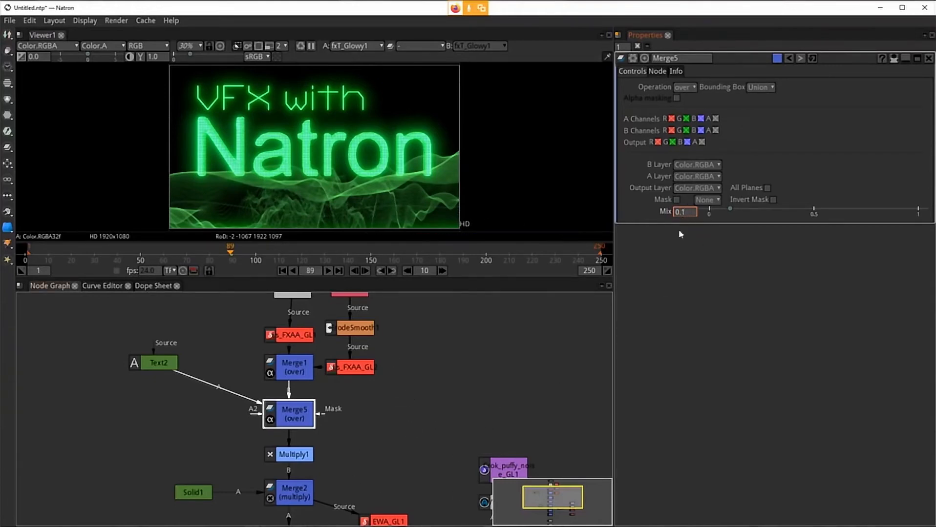
Step: At frame 1, set GMIC_3D_Extrusion1's Y-Angle to 90 and set a keyframe on it
drag(390, 433, 414, 334)
drag(401, 494, 392, 449)
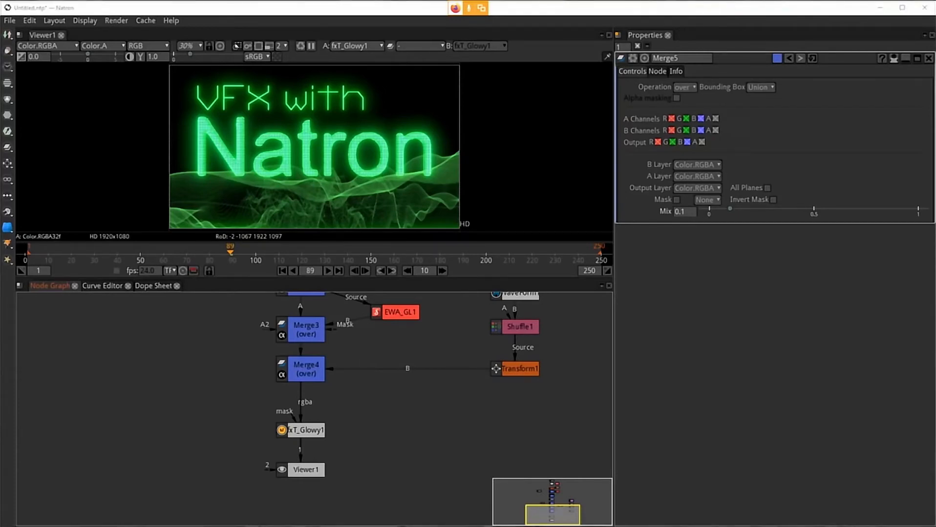
drag(394, 343, 374, 503)
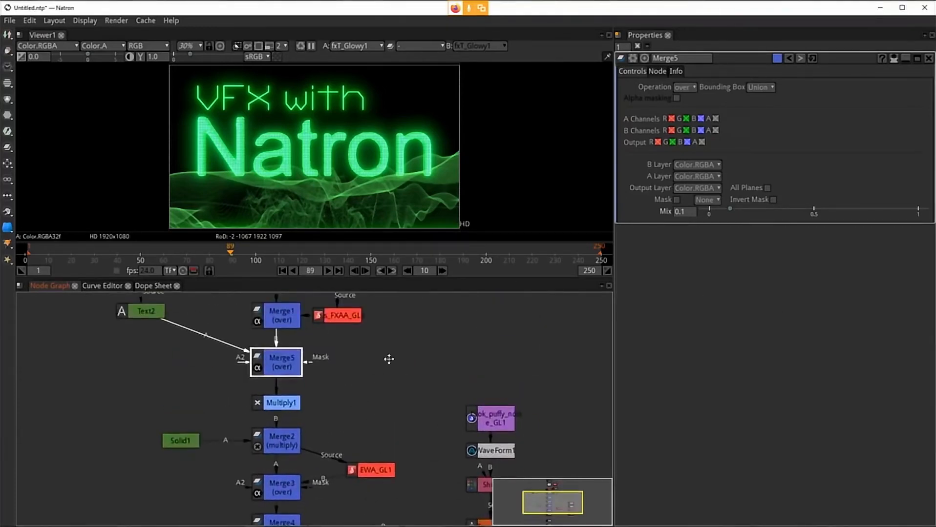
drag(403, 309, 414, 402)
drag(427, 349, 428, 403)
click(290, 388)
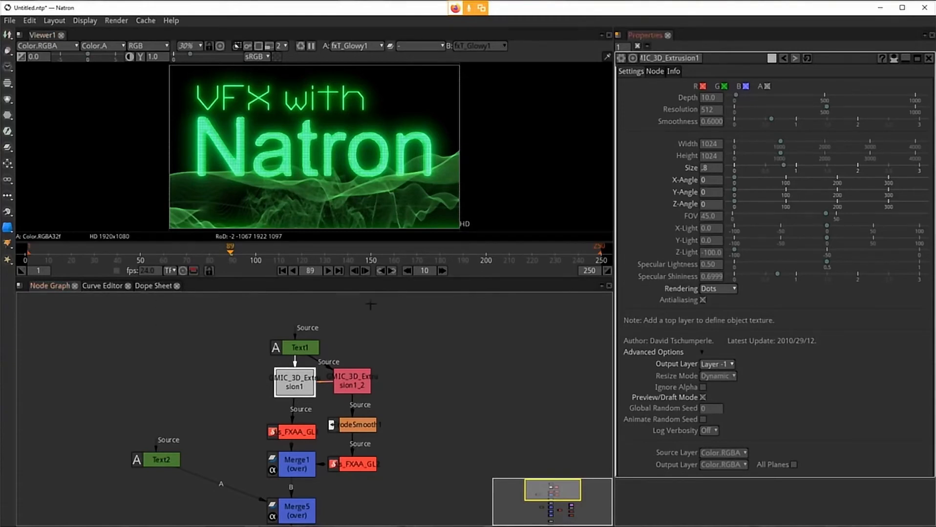
click(281, 271)
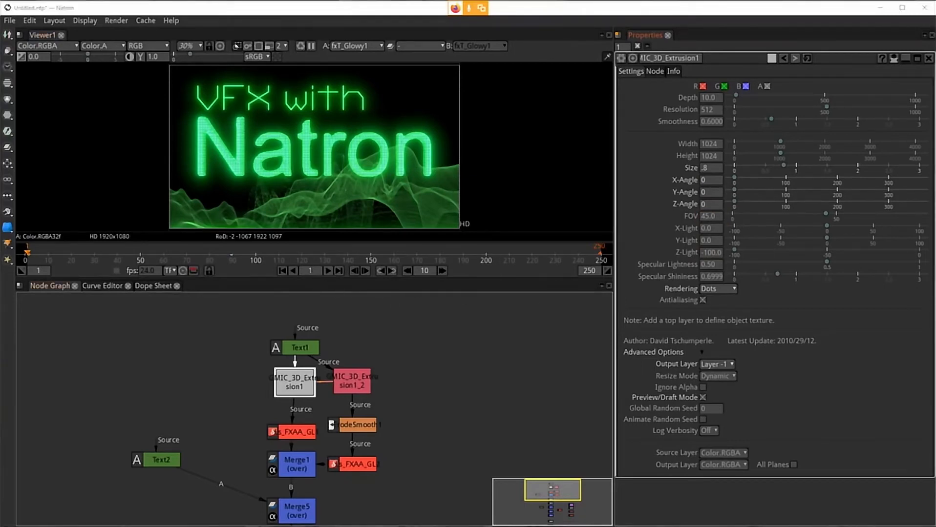
click(310, 271)
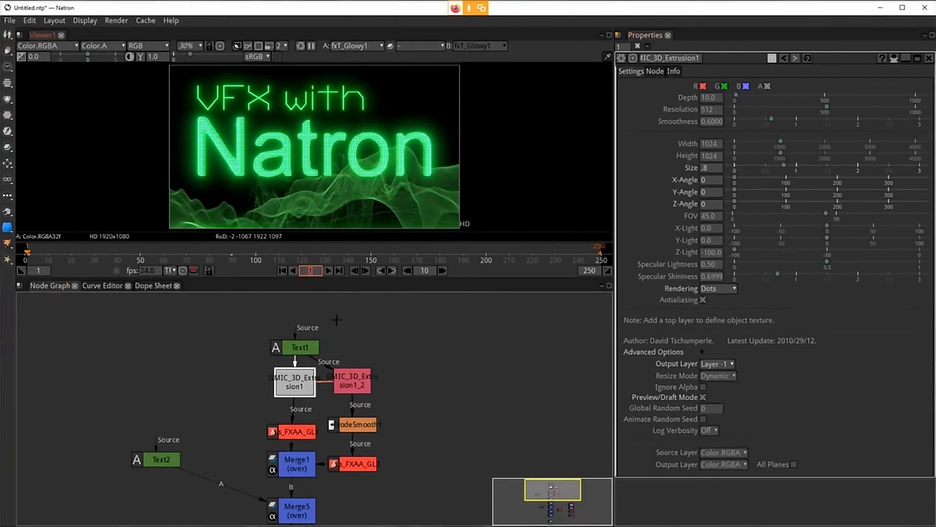
click(716, 193)
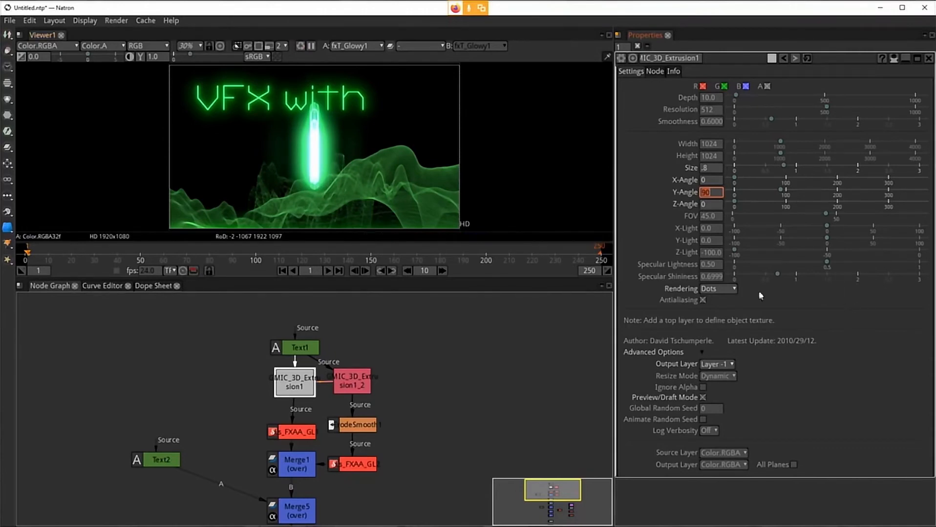
right_click(713, 197)
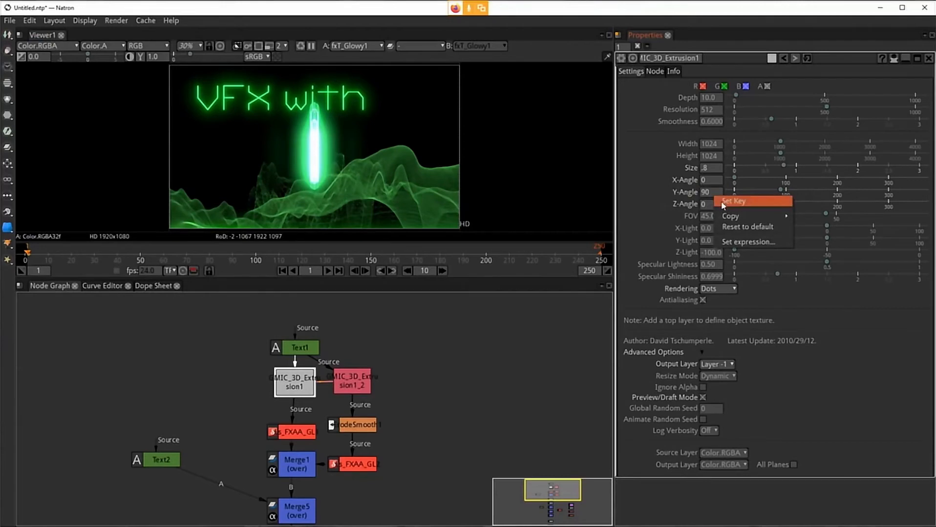
click(722, 201)
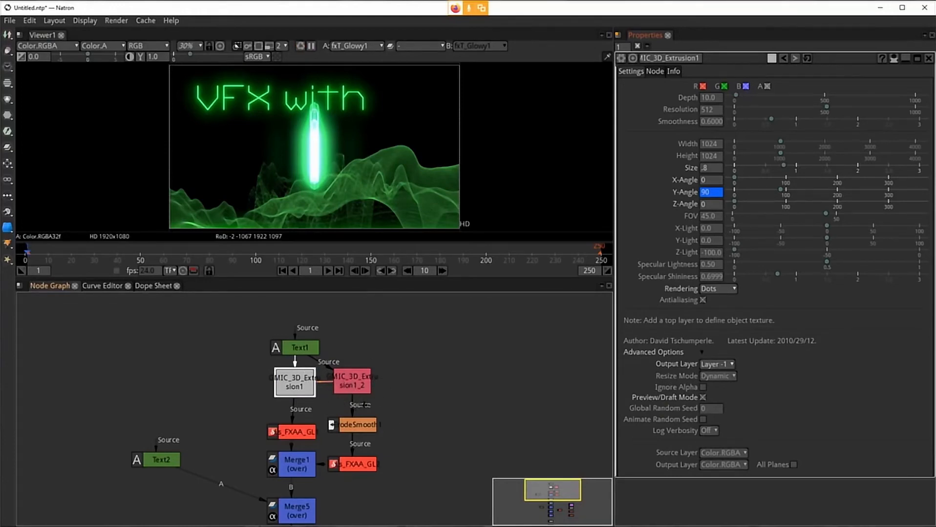
Step: Select the GMIC_3D_Extrusion1 and GMIC_3D_Extrusion1_2 nodes in turn to compare their settings
click(348, 382)
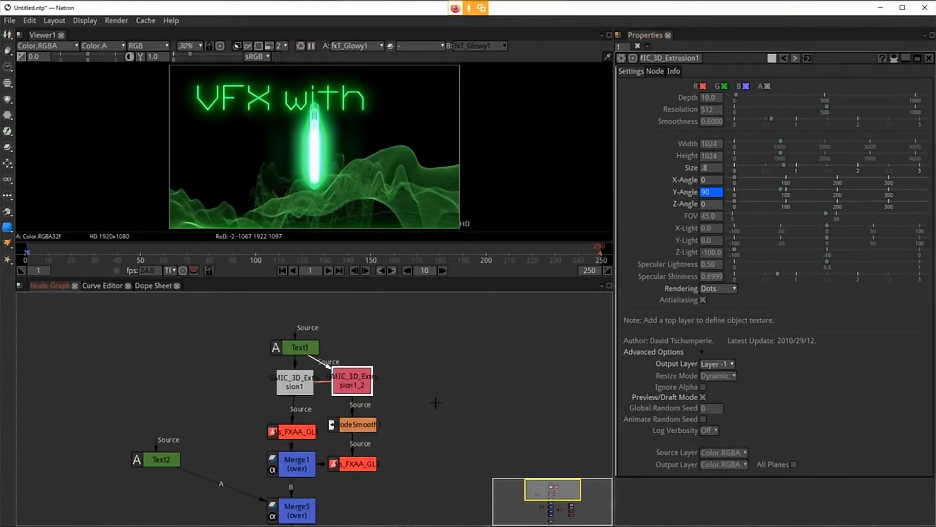
click(288, 387)
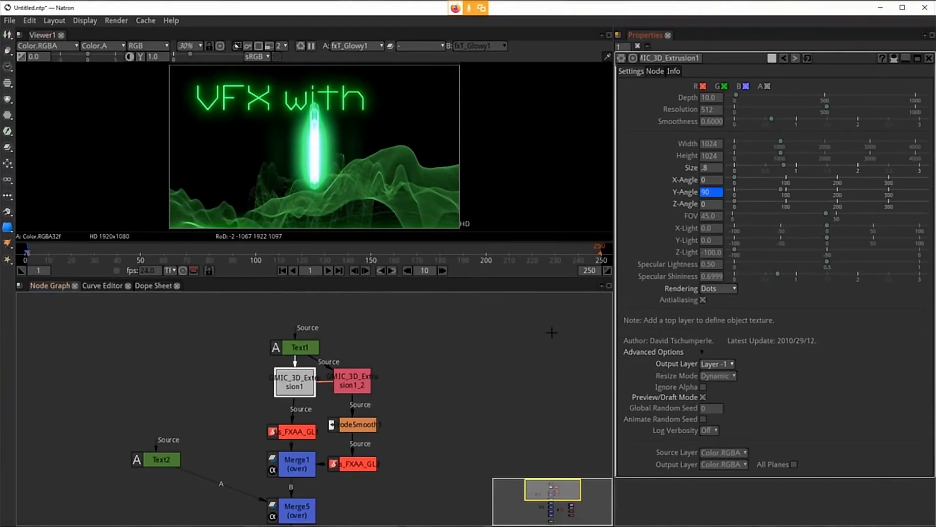
click(464, 346)
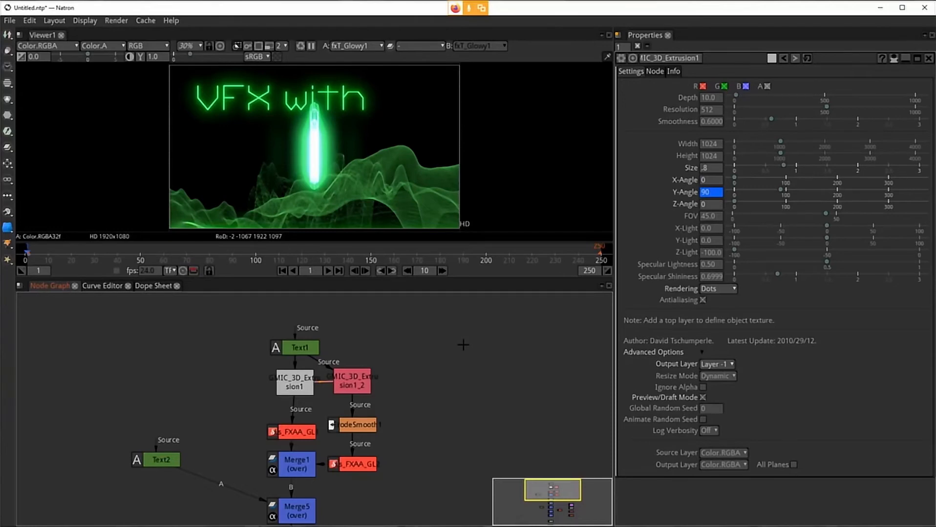
click(352, 381)
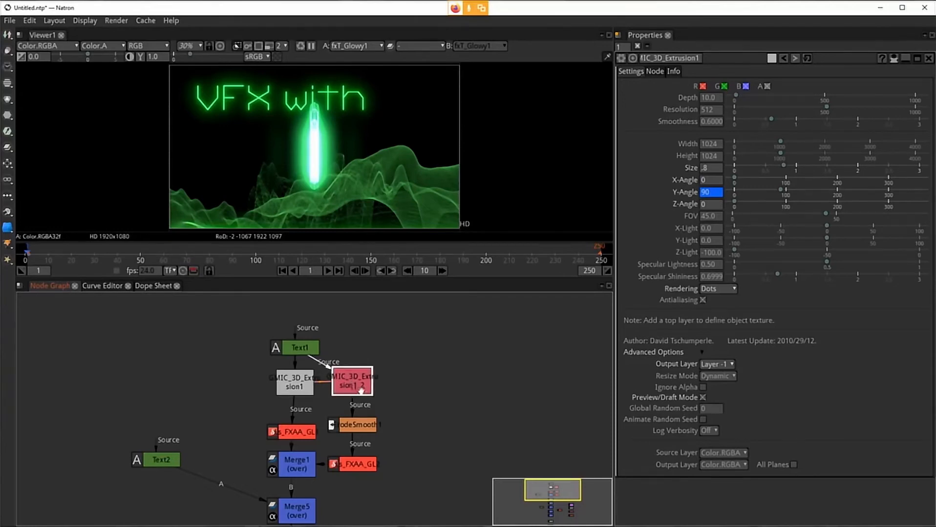
drag(360, 388, 360, 393)
click(293, 386)
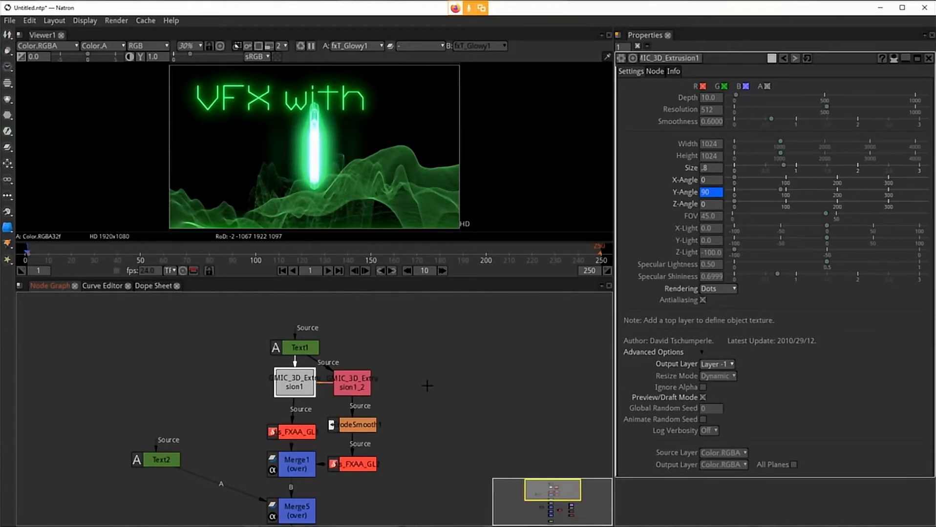
right_click(302, 381)
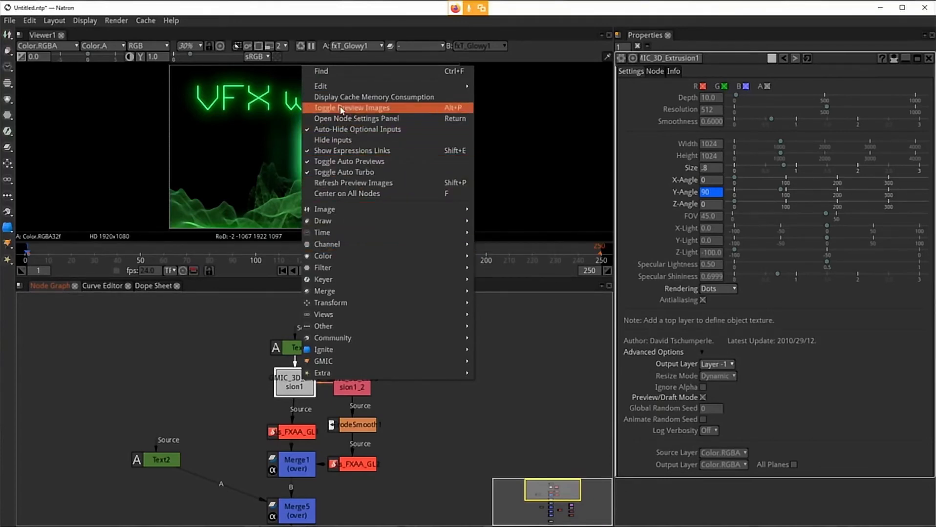
mouse_move(336, 88)
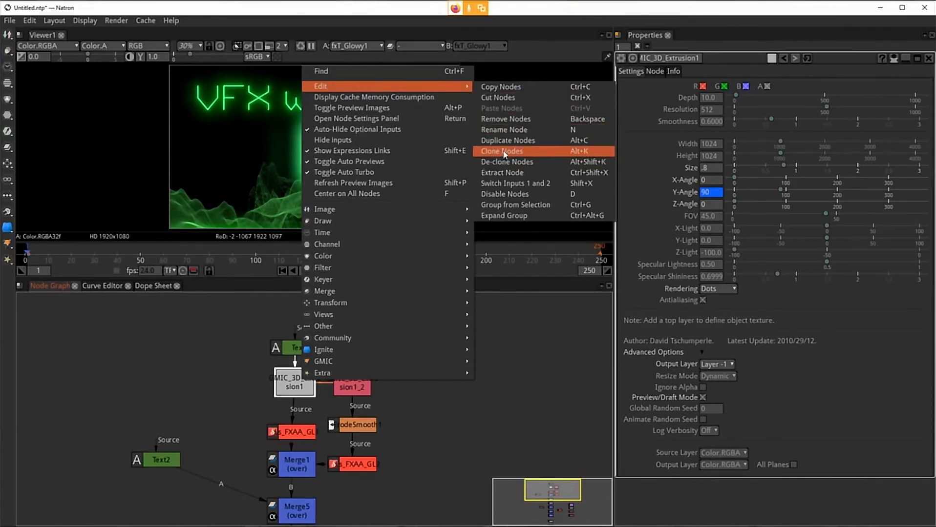
click(535, 433)
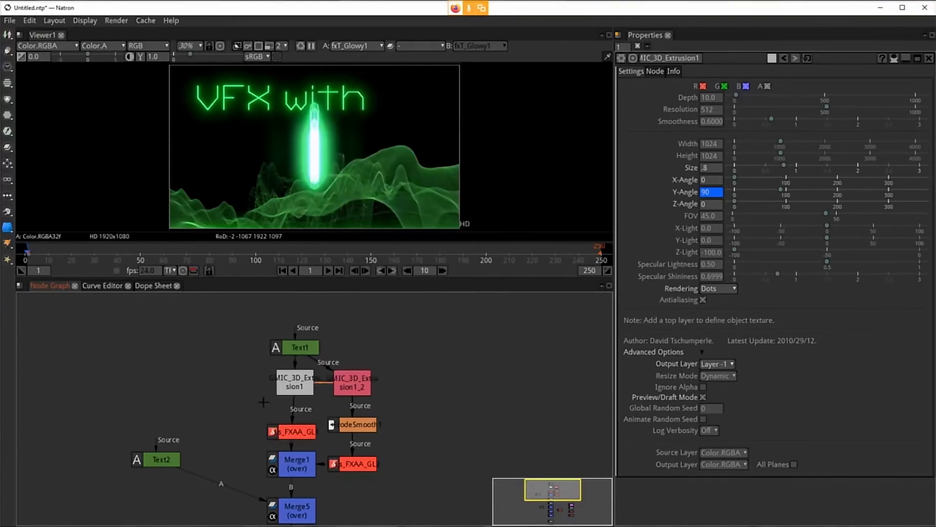
Step: Compare the viewer outputs of GMIC_3D_Extrusion1_2 and GMIC_3D_Extrusion1
click(349, 383)
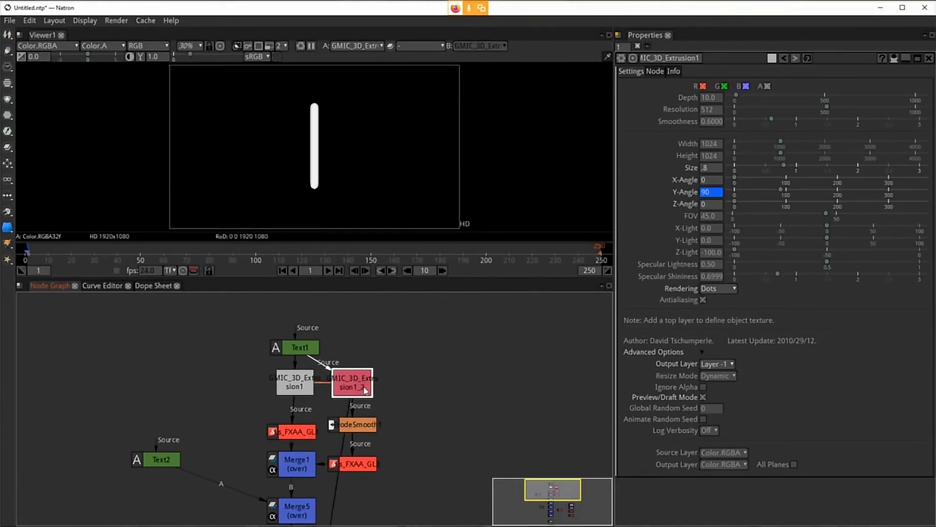
click(300, 386)
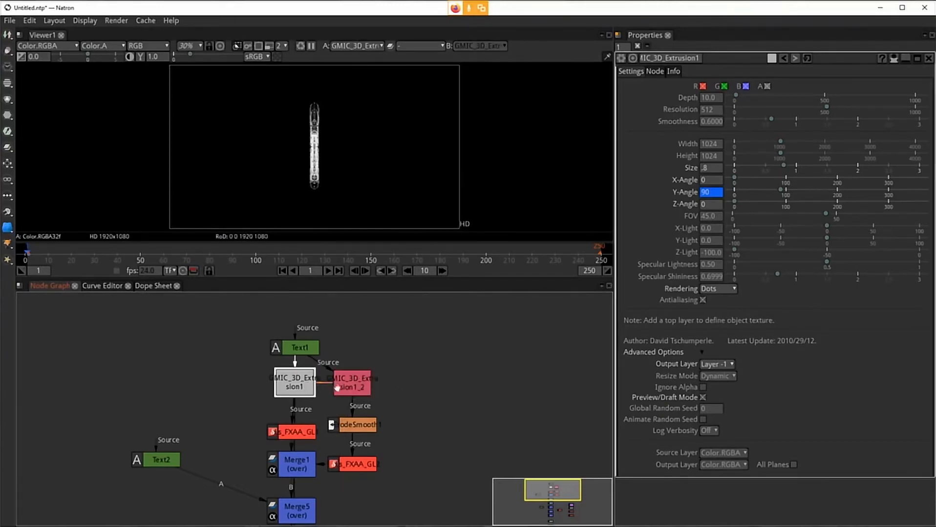
click(360, 386)
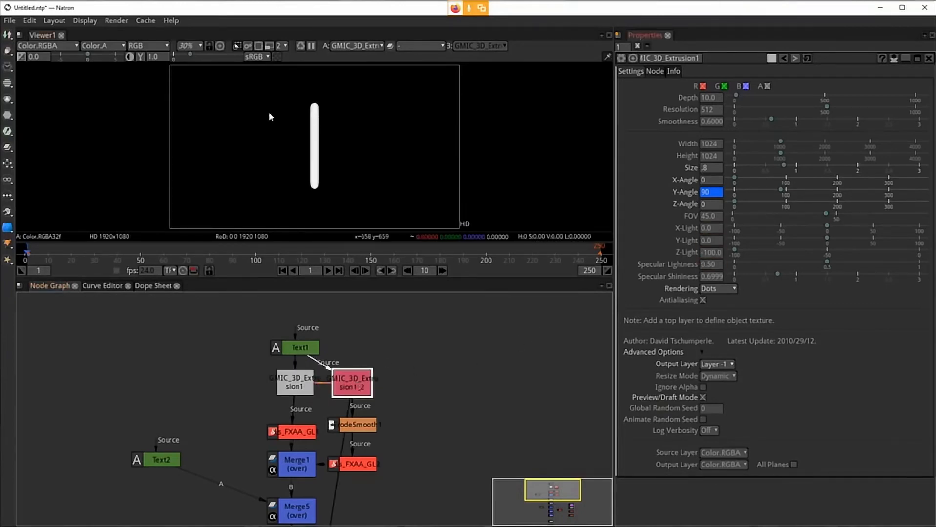
click(304, 391)
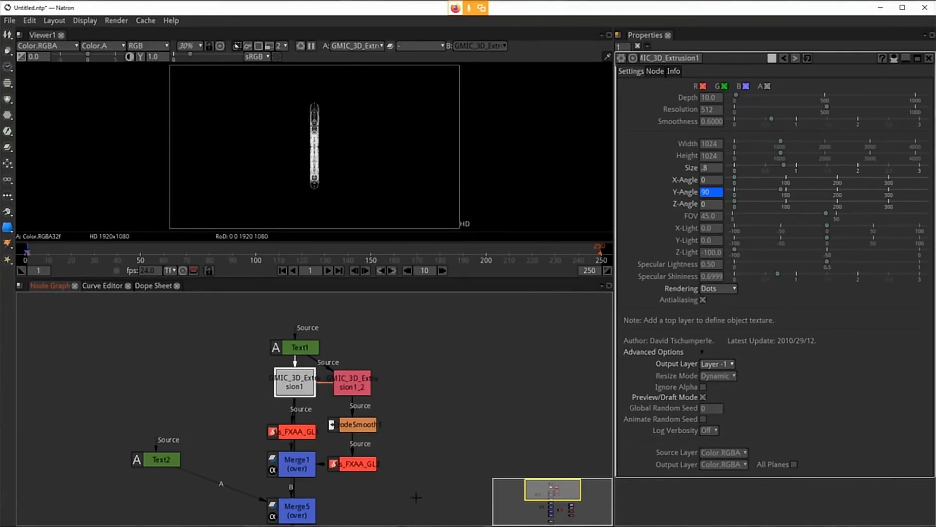
drag(438, 499, 445, 380)
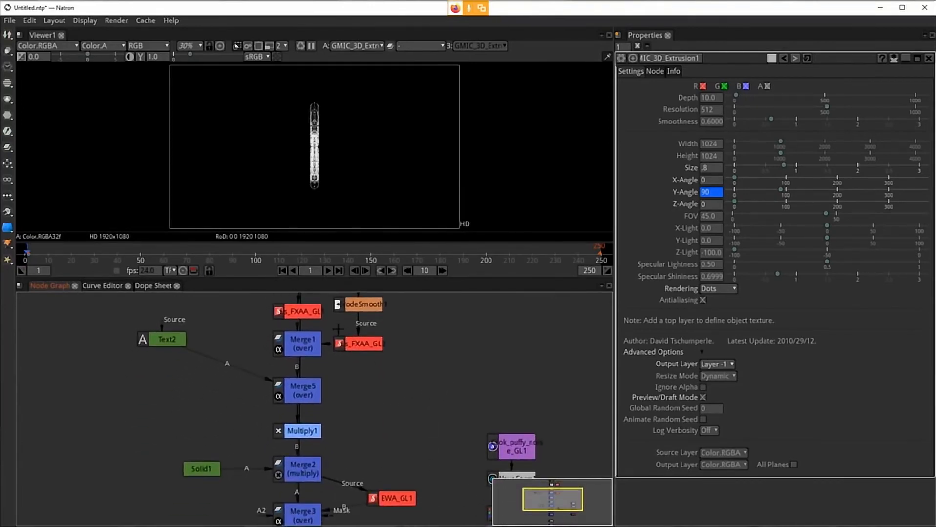
drag(433, 344, 413, 463)
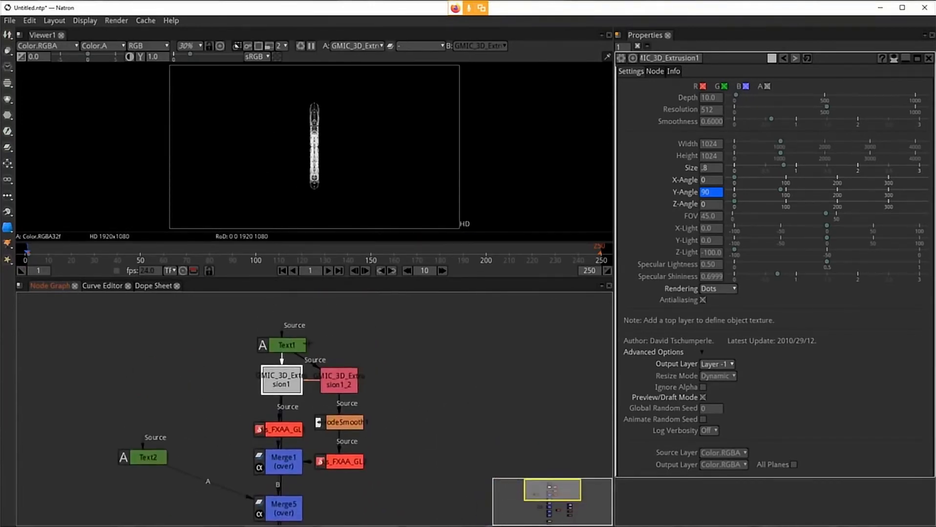
drag(476, 432, 531, 437)
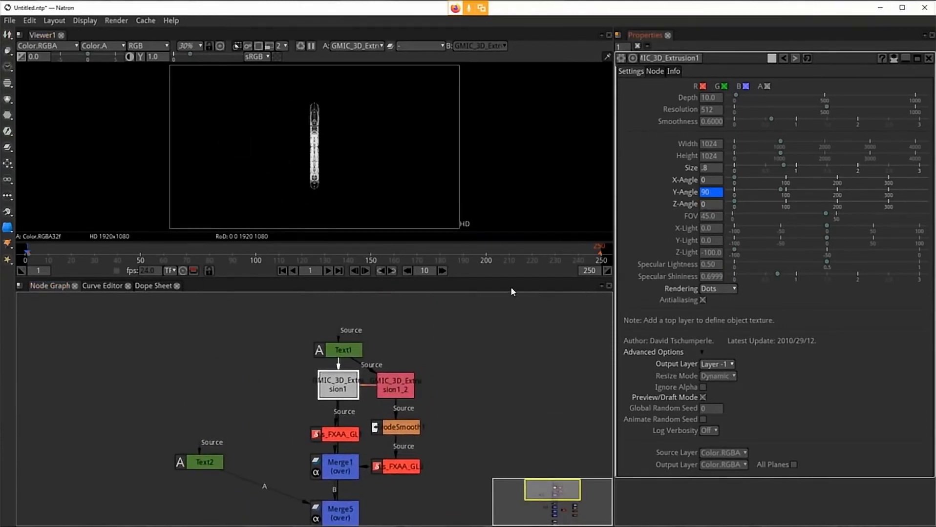
click(507, 362)
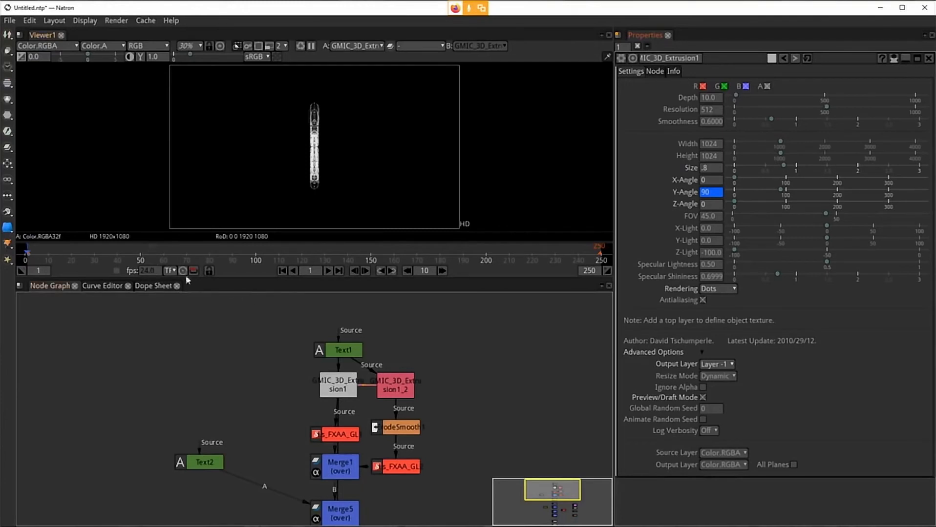
Step: At frame 146, set GMIC_3D_Extrusion1's Y-Angle to 360 to key the end of the rotation
click(164, 259)
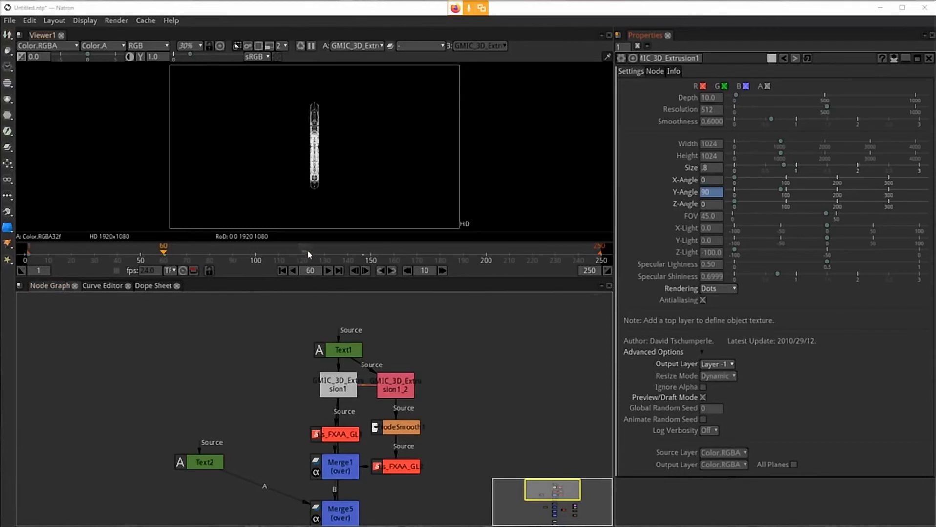
click(362, 259)
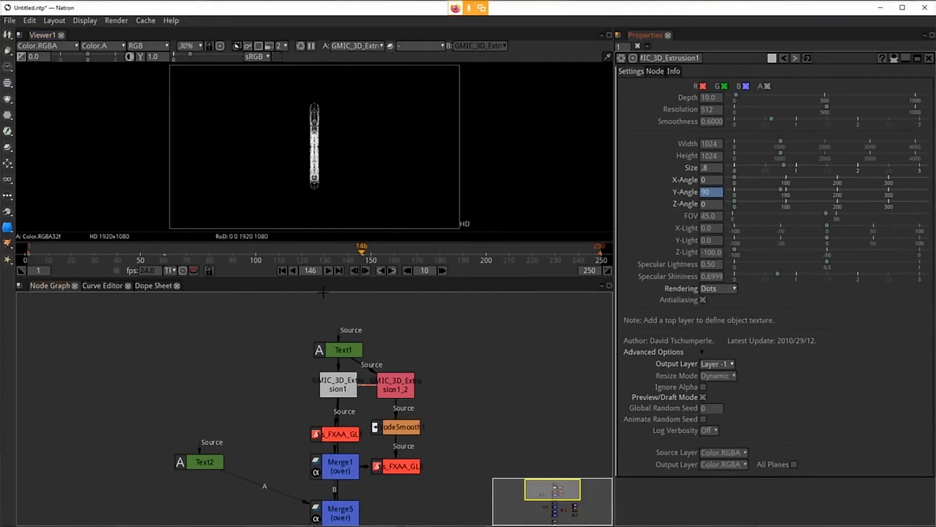
double_click(706, 194)
drag(713, 194, 675, 193)
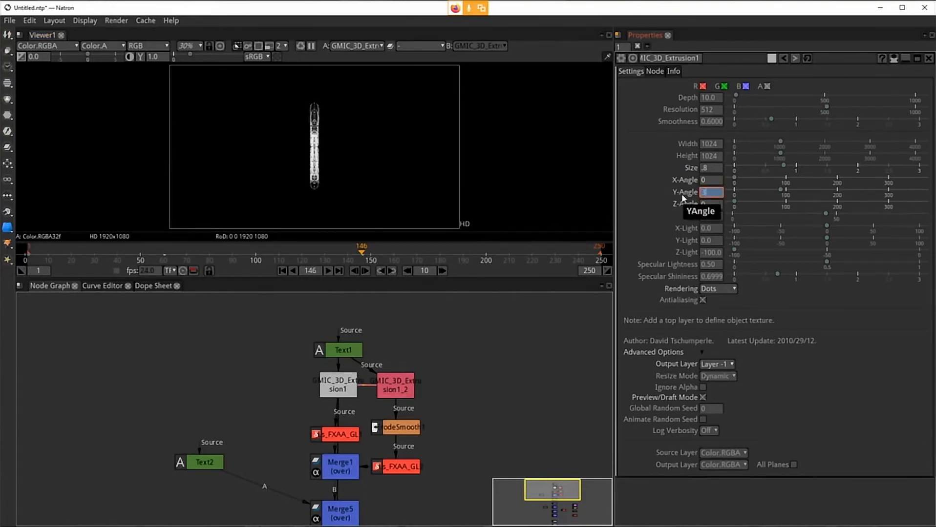
key(Return)
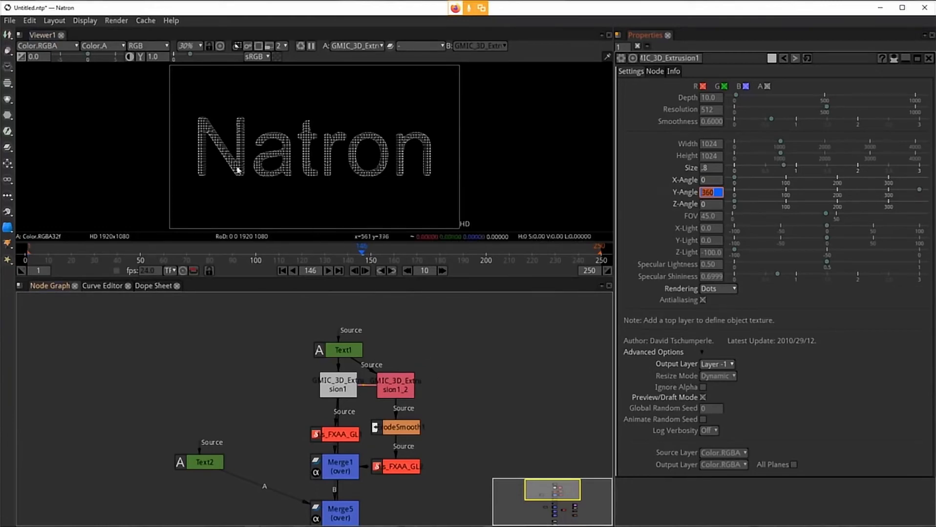
Step: Open the About Natron dialog to check the version, then close it
click(171, 20)
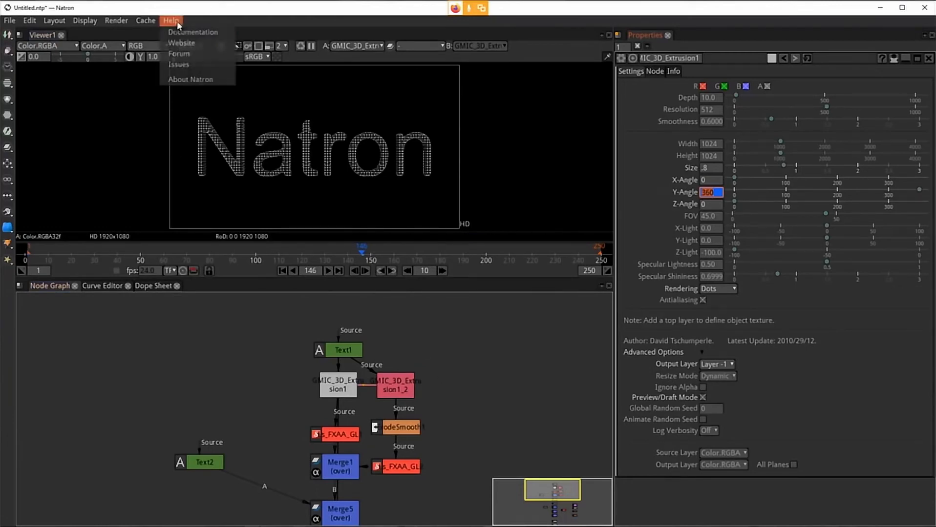
click(184, 79)
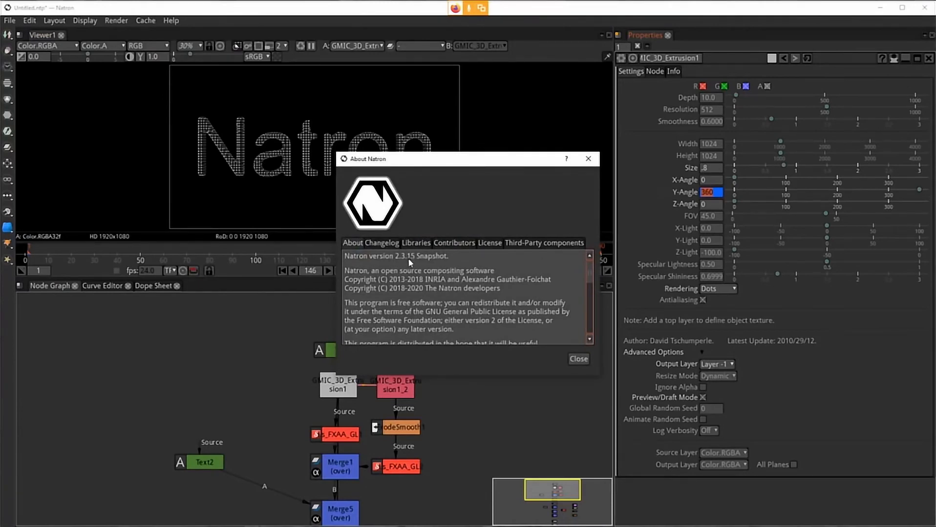
click(581, 360)
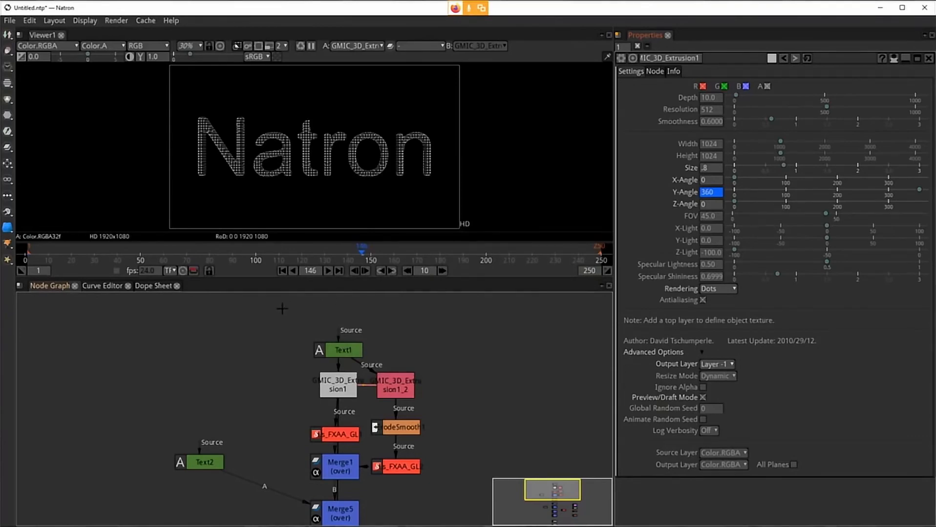
drag(349, 351, 350, 342)
click(408, 344)
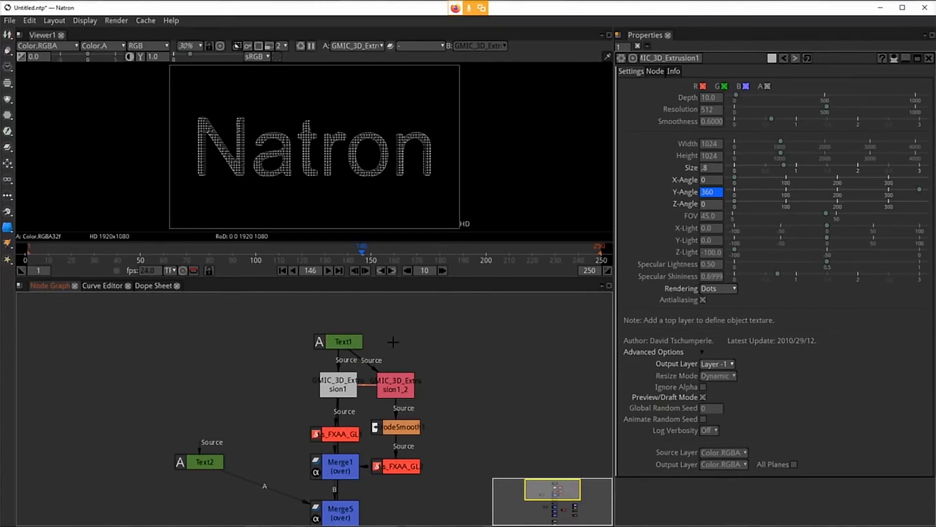
click(349, 344)
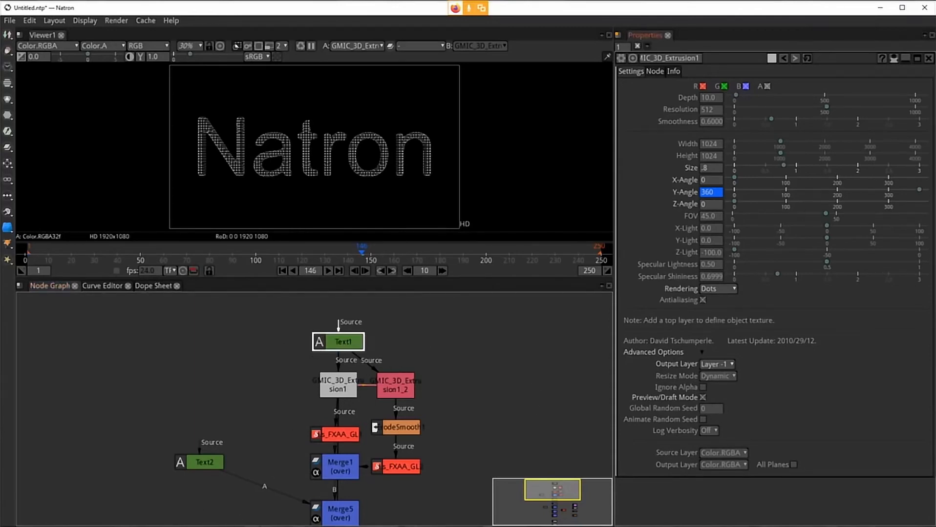
click(157, 526)
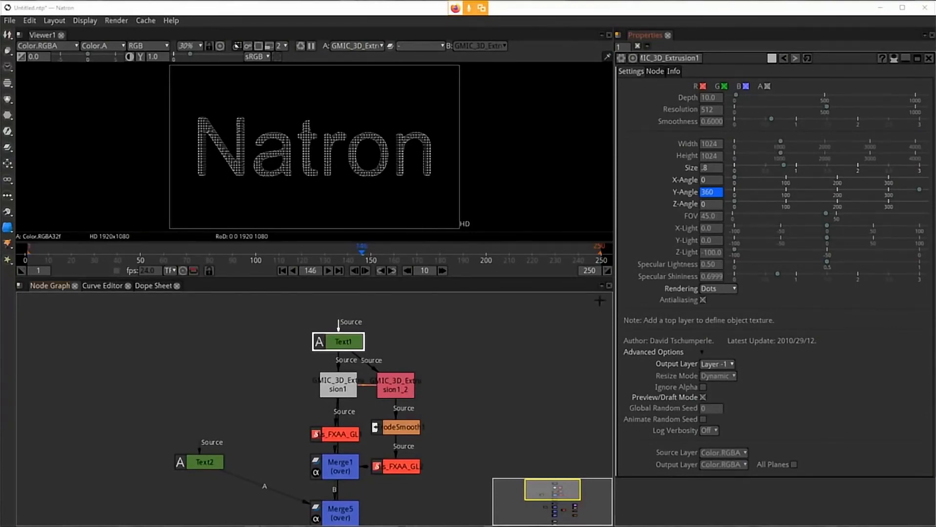
click(454, 343)
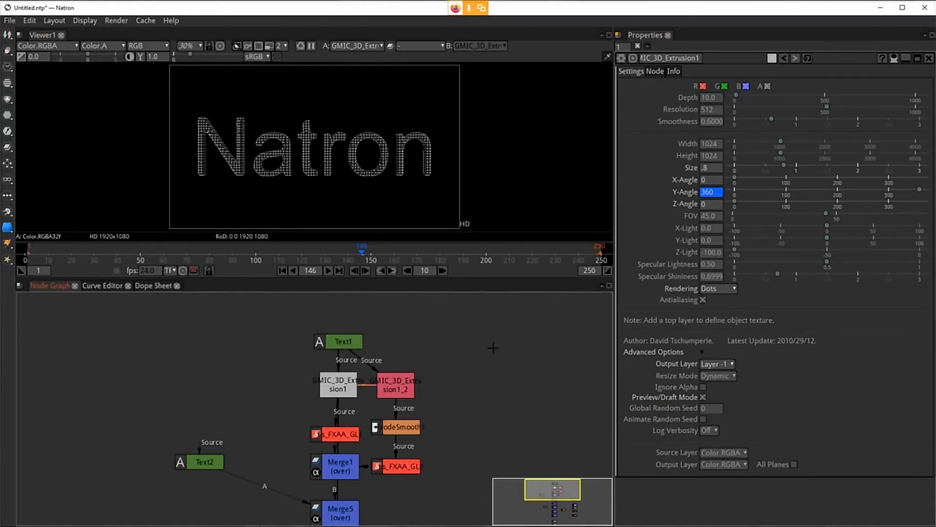
Step: Scrub through the timeline at several frames to preview the Natron title's Y-Angle rotation
click(354, 341)
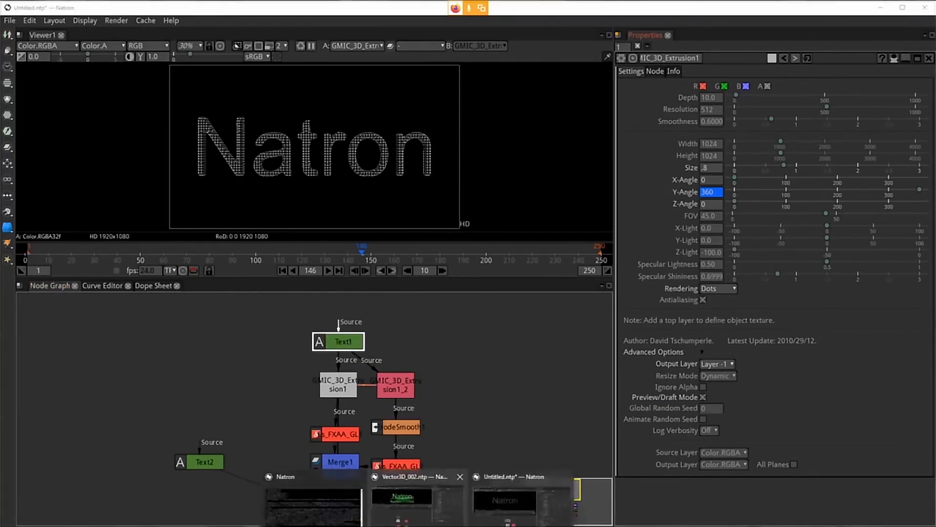
click(444, 321)
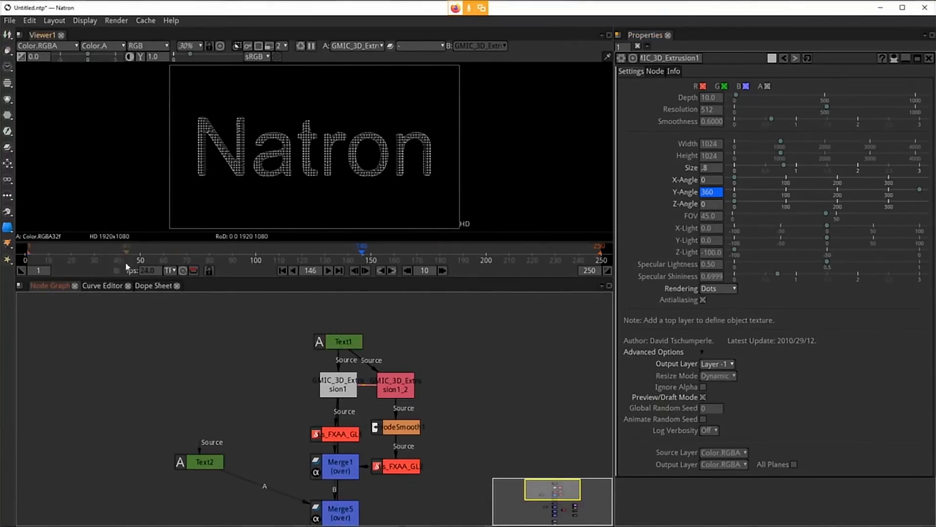
click(142, 255)
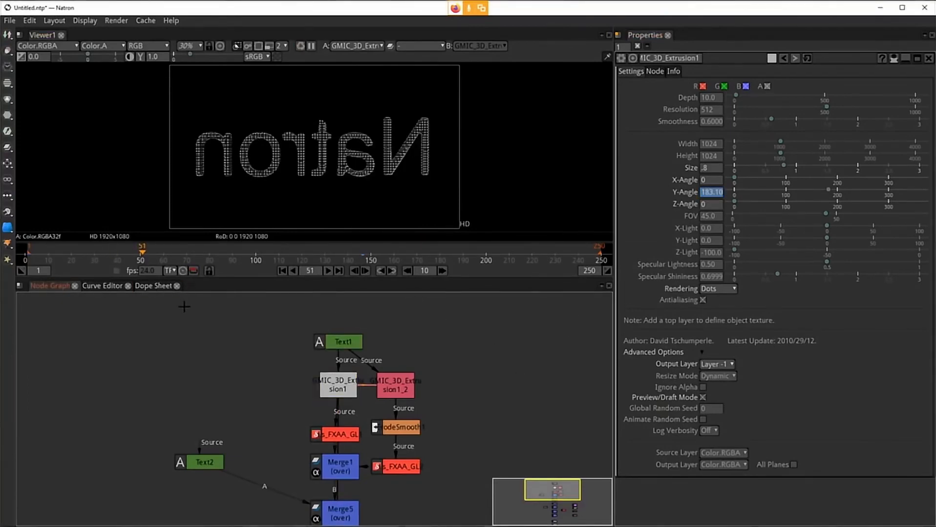
click(178, 252)
click(243, 259)
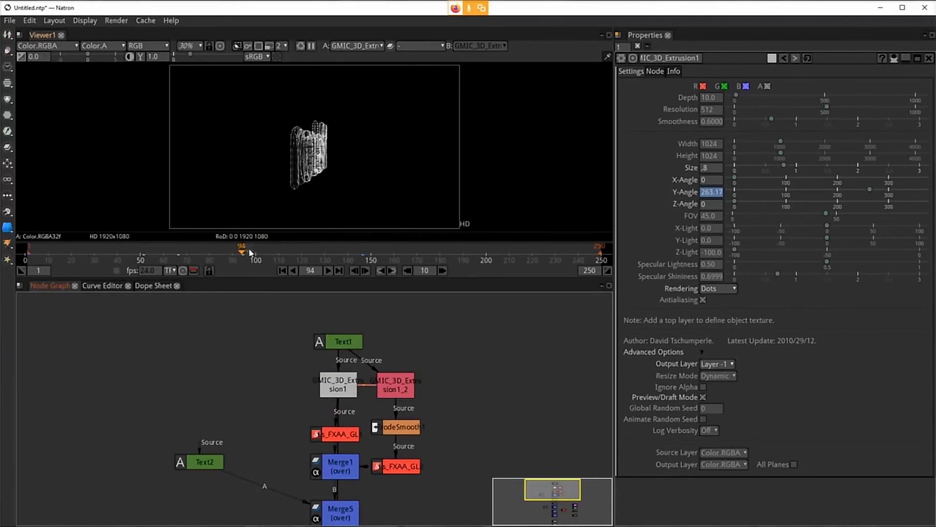
click(93, 258)
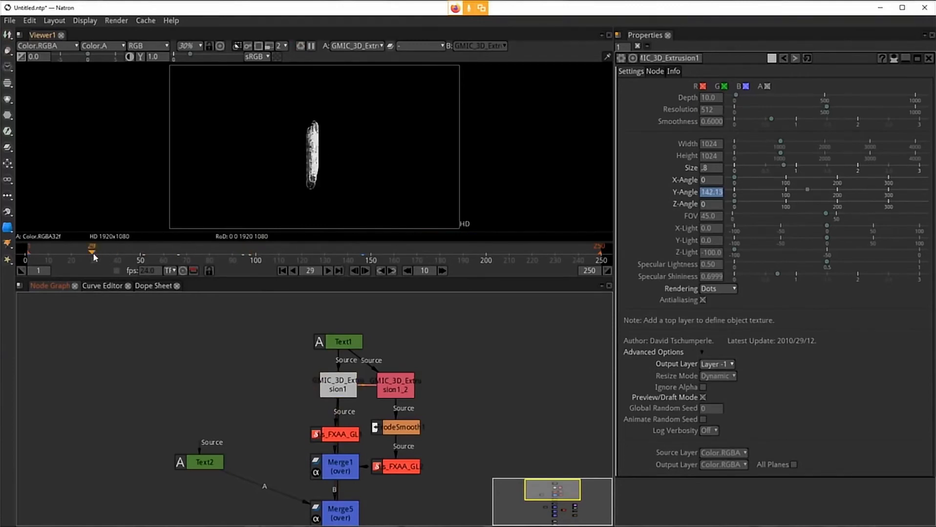
click(58, 252)
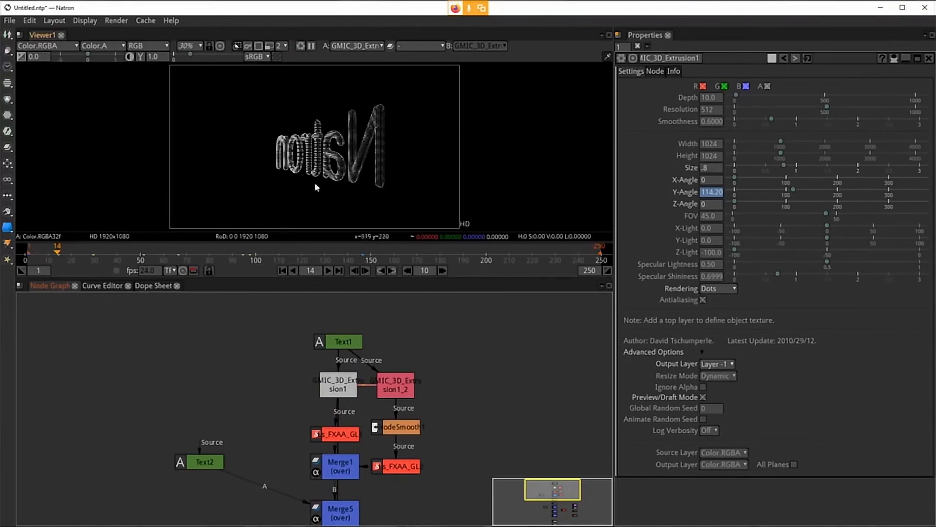
Step: Connect the viewer to the xT_Glowy1 node and move the Viewer1 node aside
scroll(472, 397, down, 5)
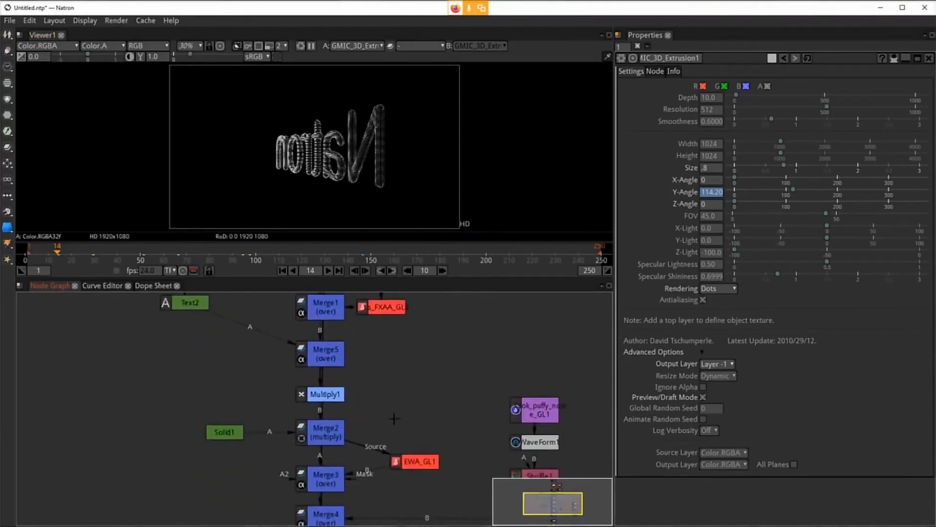
scroll(394, 419, down, 4)
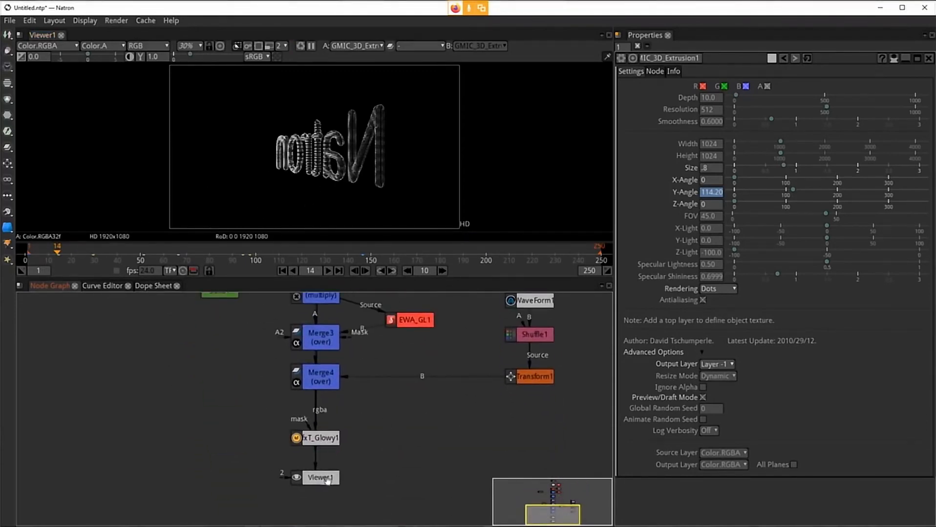
click(329, 439)
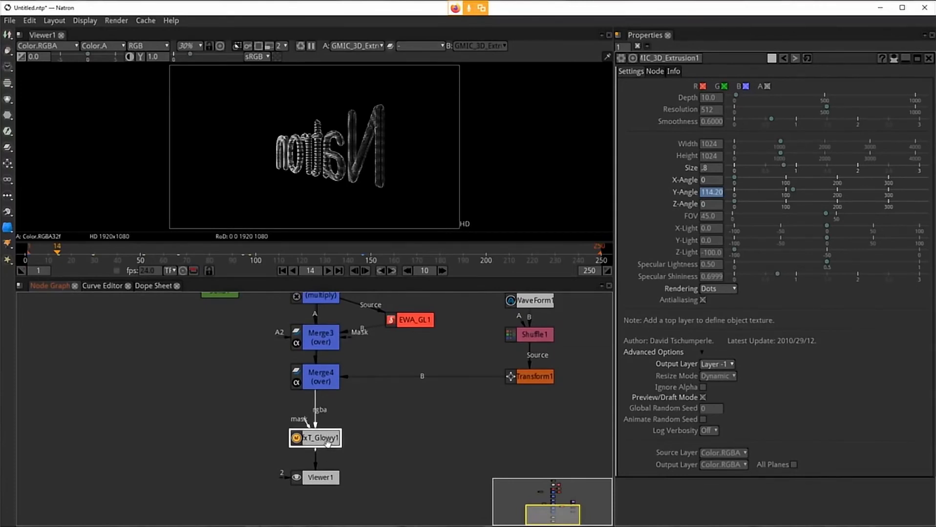
key(1)
drag(322, 478, 195, 455)
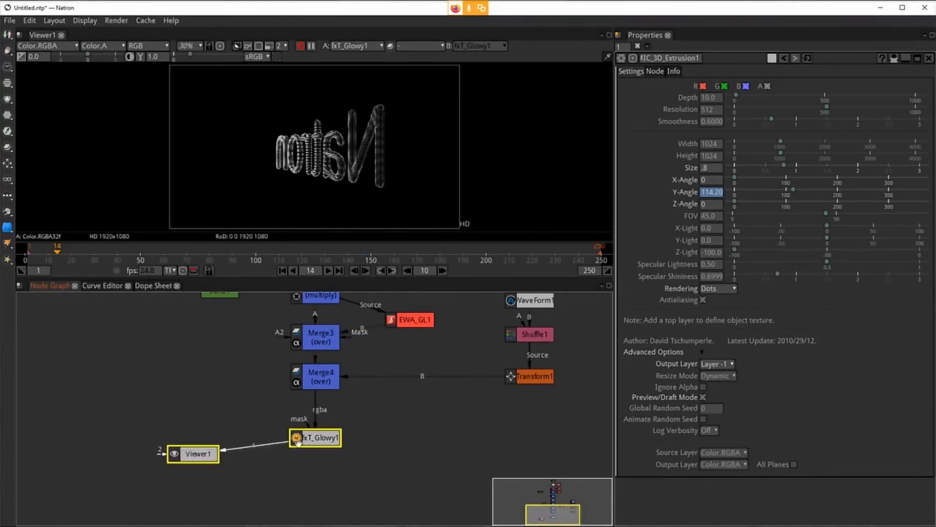
Step: Return to the first frame and open the Multiply1 node's properties
drag(457, 384, 447, 432)
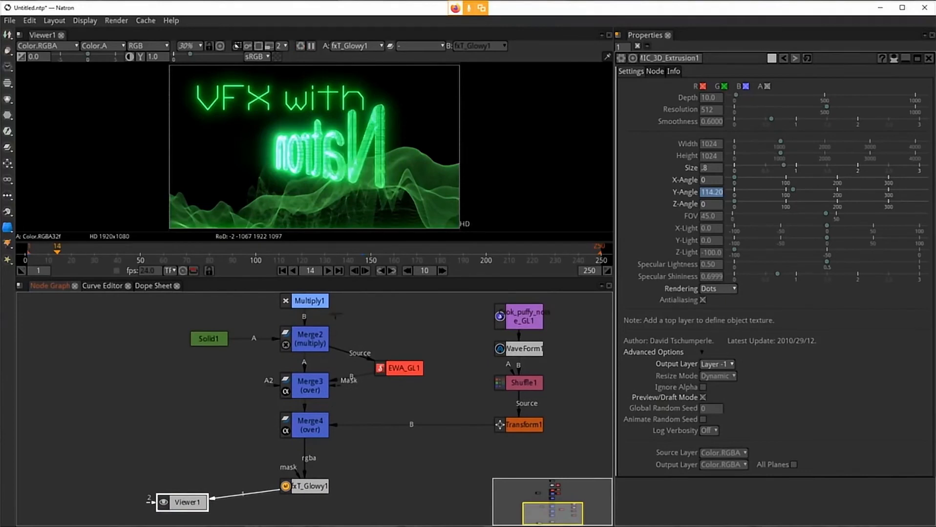
drag(434, 336, 424, 418)
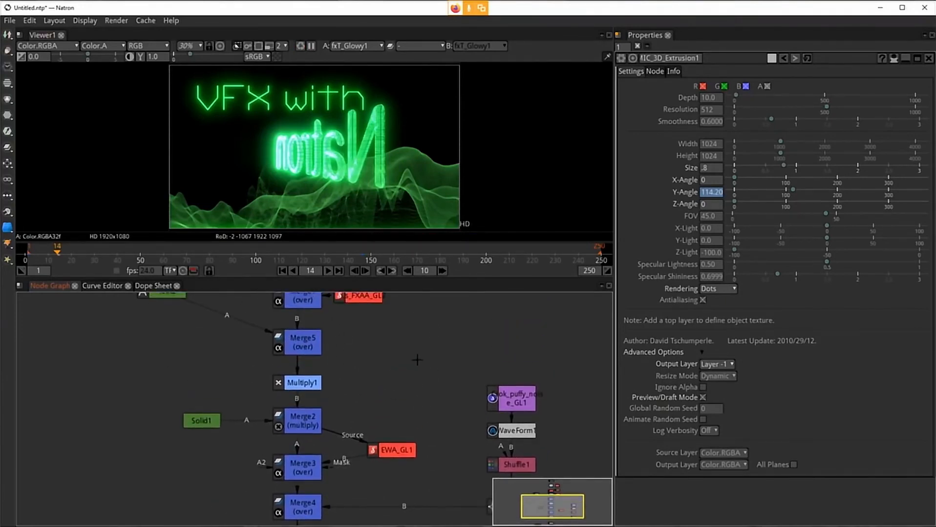
drag(417, 360, 415, 463)
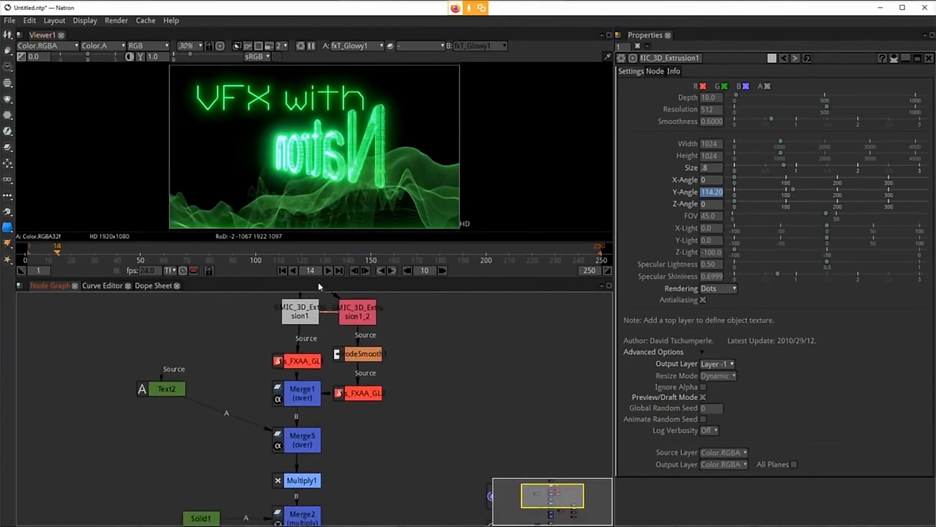
click(281, 271)
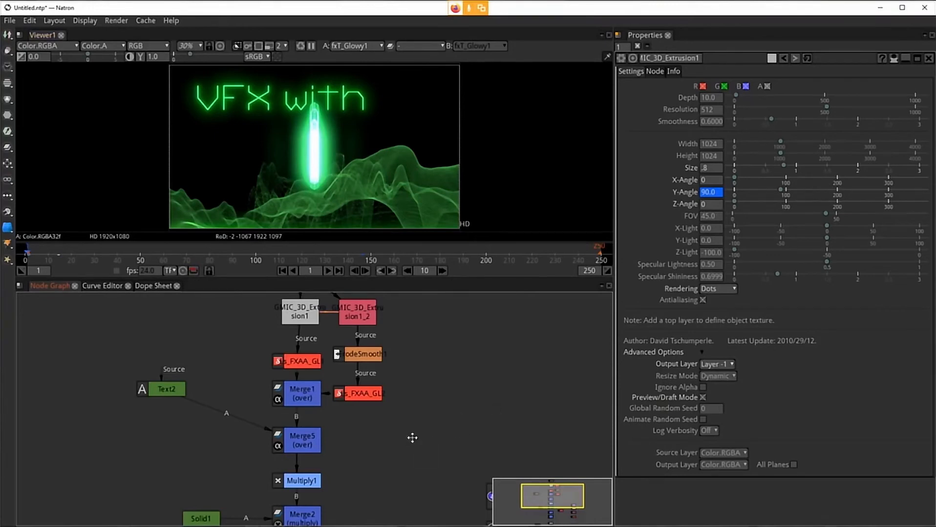
drag(412, 438, 417, 385)
click(317, 421)
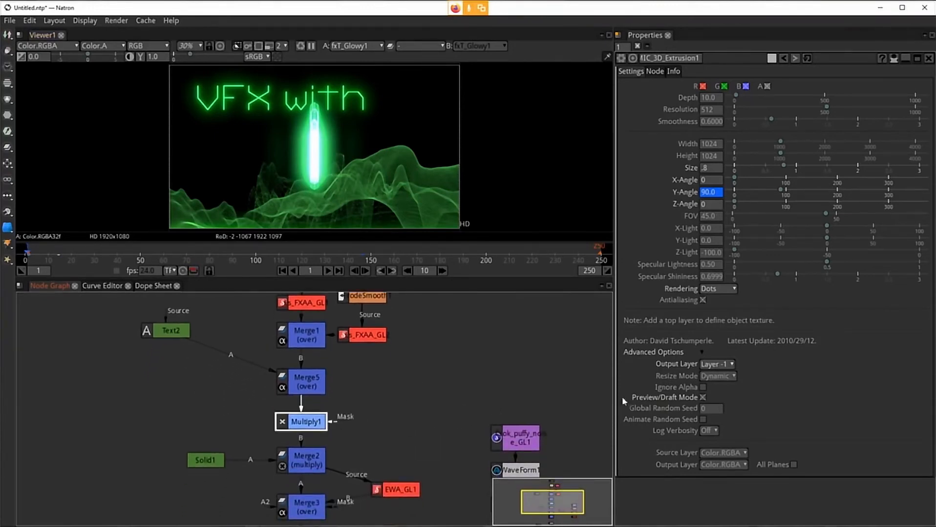
key(super)
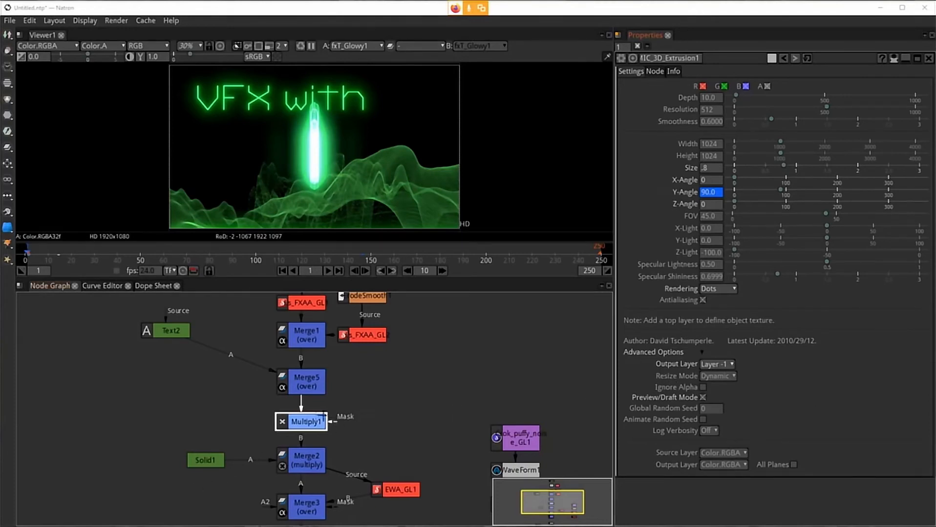
click(312, 424)
double_click(313, 424)
Step: Open GMIC_3D_Extrusion1's properties and show its Y-Angle curve in the Curve Editor
drag(470, 410, 432, 491)
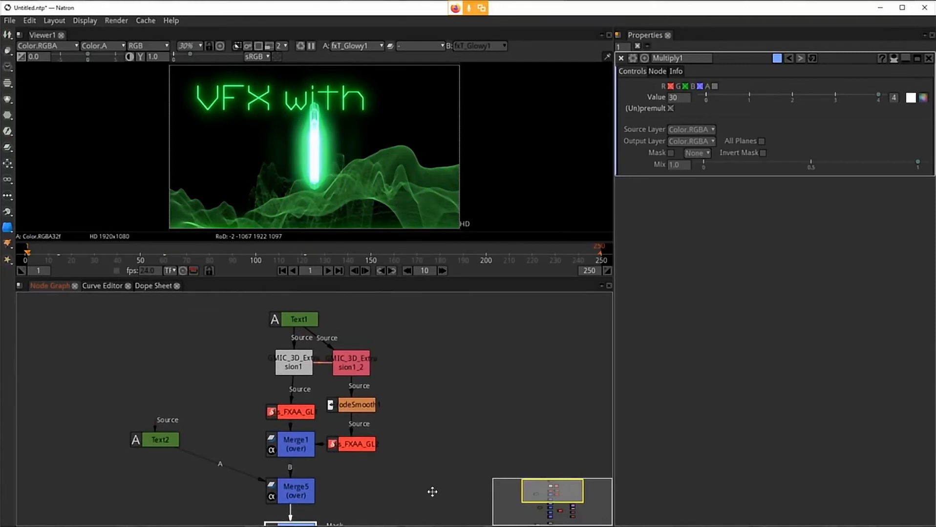
click(296, 366)
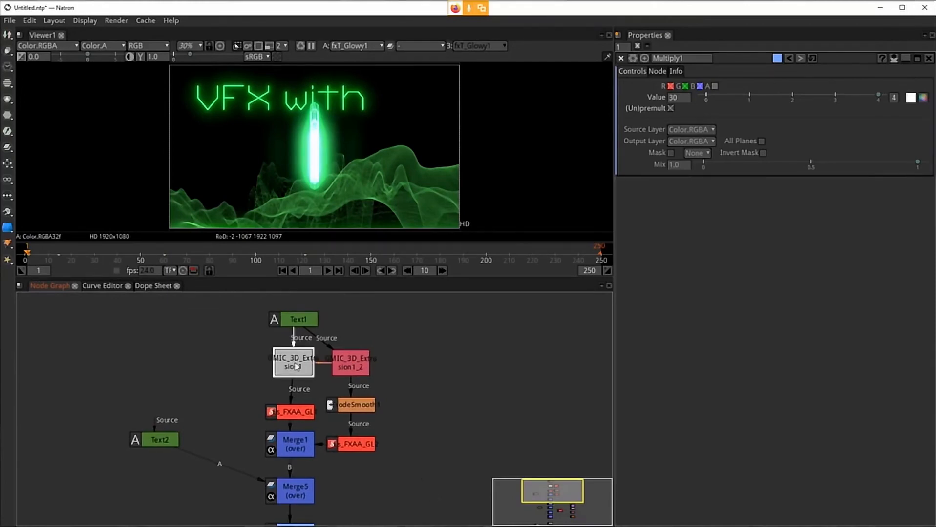
double_click(294, 365)
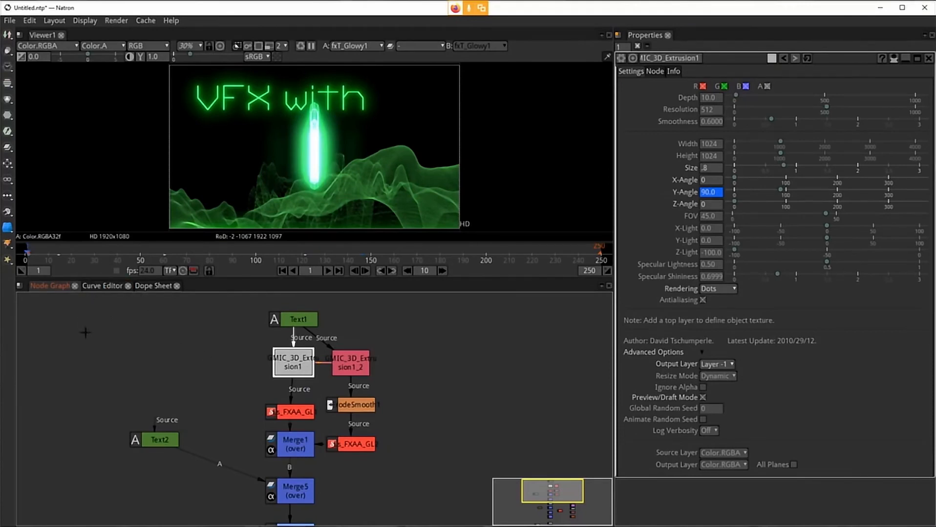
click(101, 285)
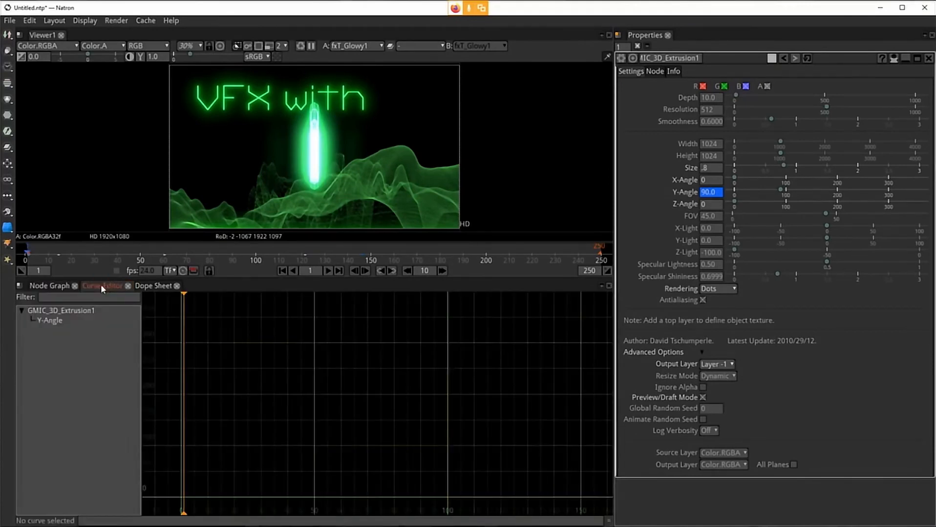
click(51, 321)
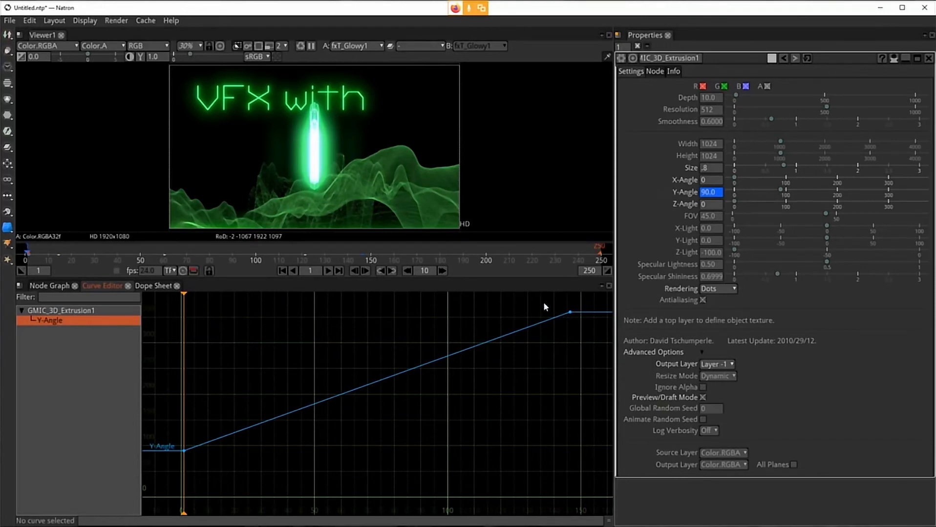
Step: Set the end keyframe of the Y-Angle curve at frame 146 to Horizontal Interpolation
drag(547, 300, 575, 340)
drag(556, 302, 584, 336)
click(52, 286)
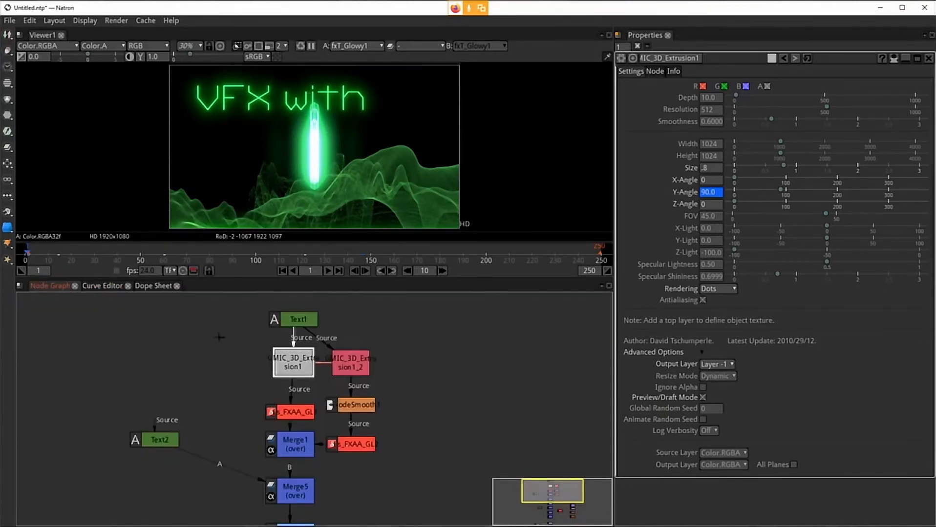
click(100, 286)
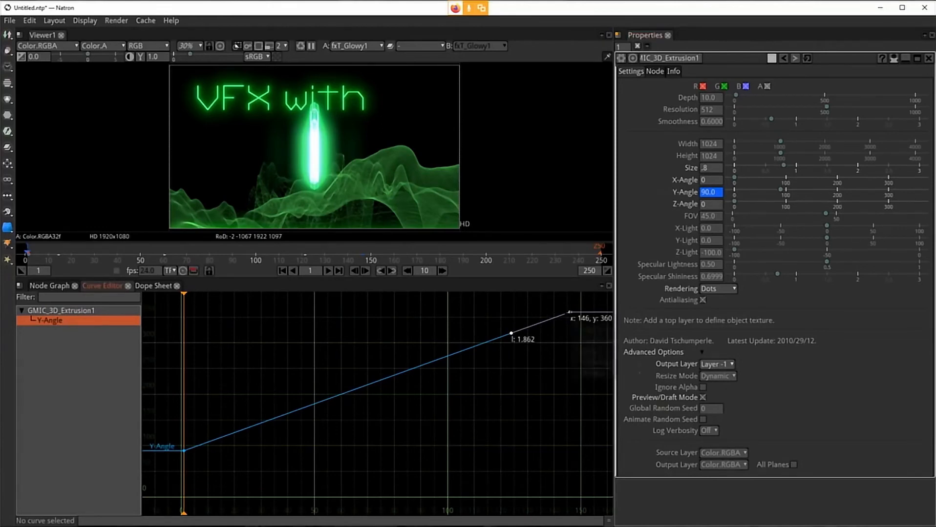
right_click(571, 313)
mouse_move(587, 337)
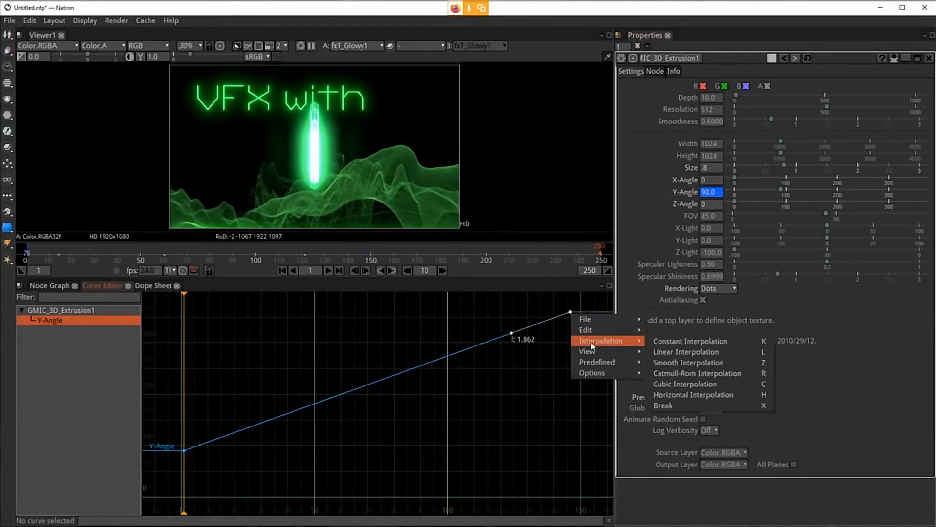
click(693, 395)
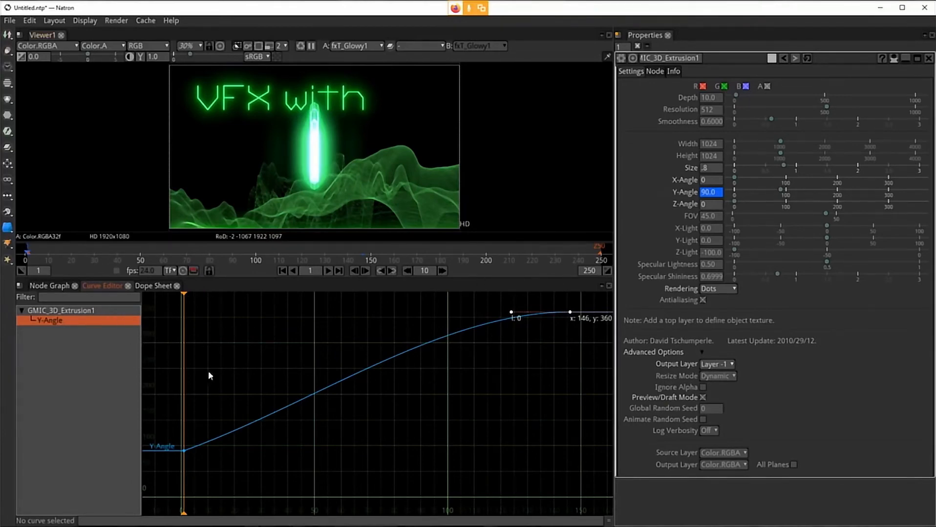
Step: Select GMIC_3D_Extrusion1_2 and examine its Y-Angle curve in the Curve Editor
click(49, 286)
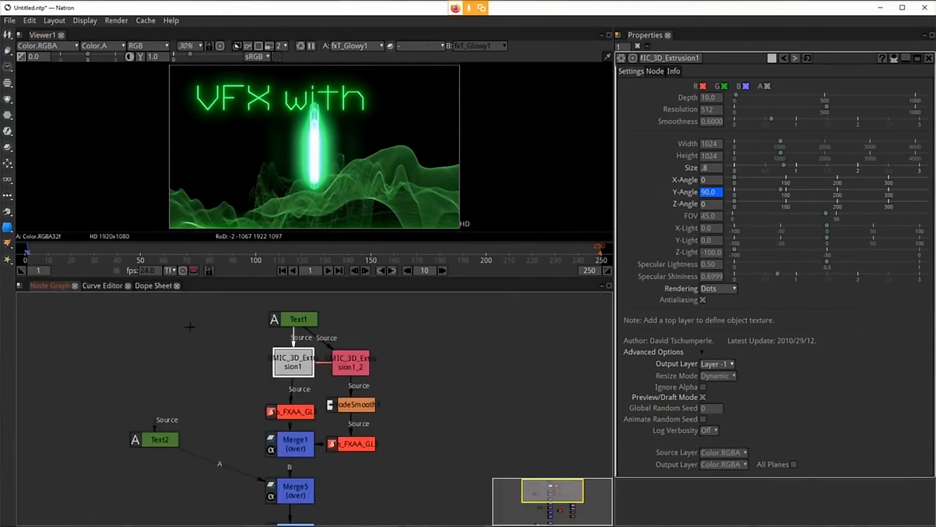
click(348, 362)
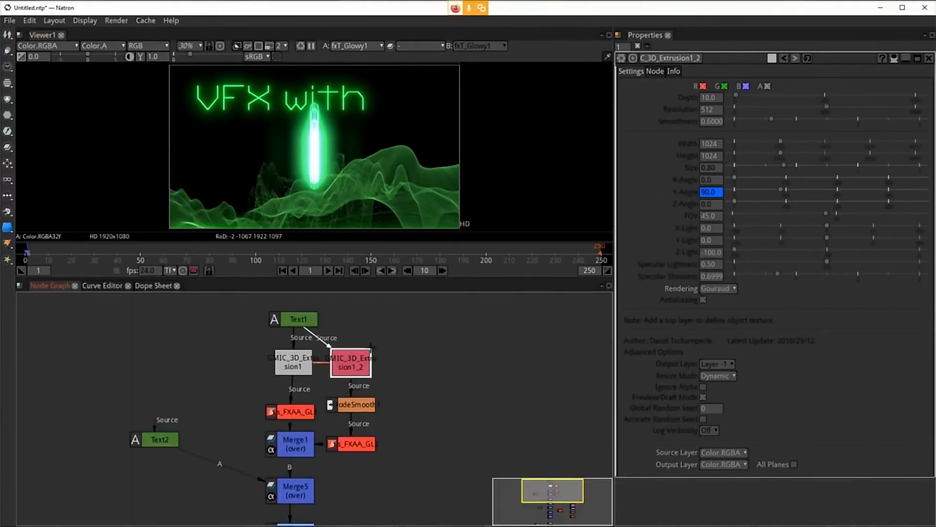
click(102, 286)
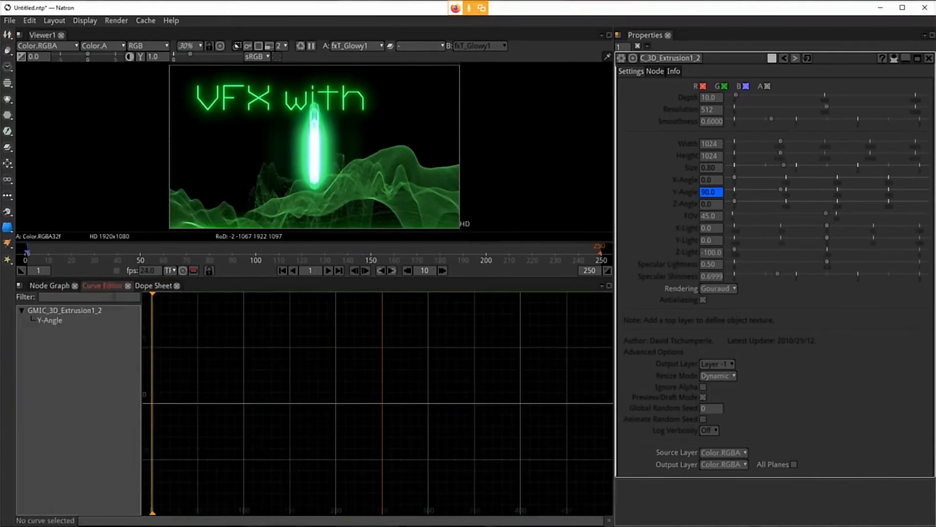
click(51, 321)
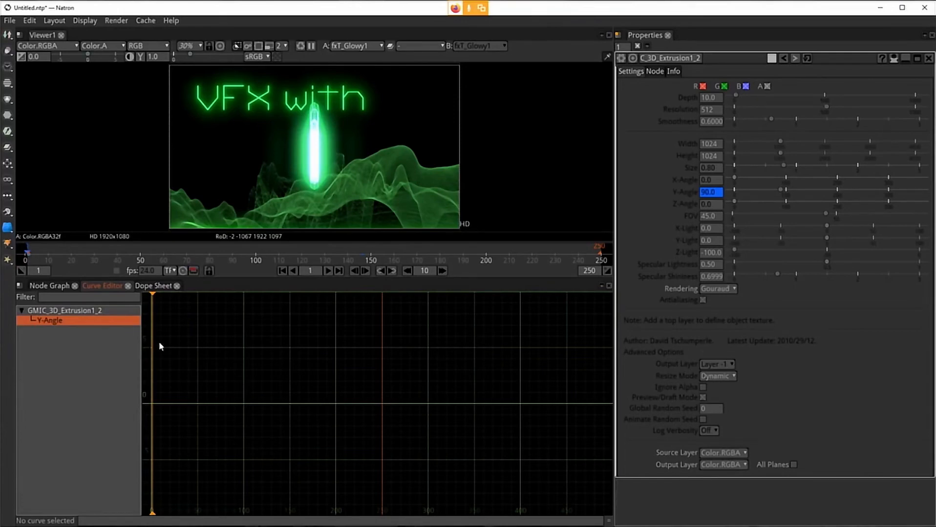
click(75, 312)
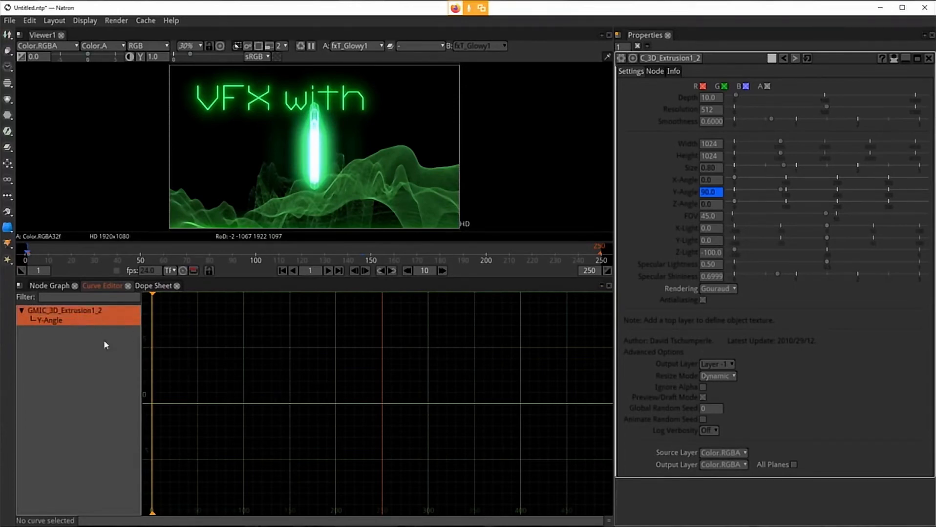
click(65, 324)
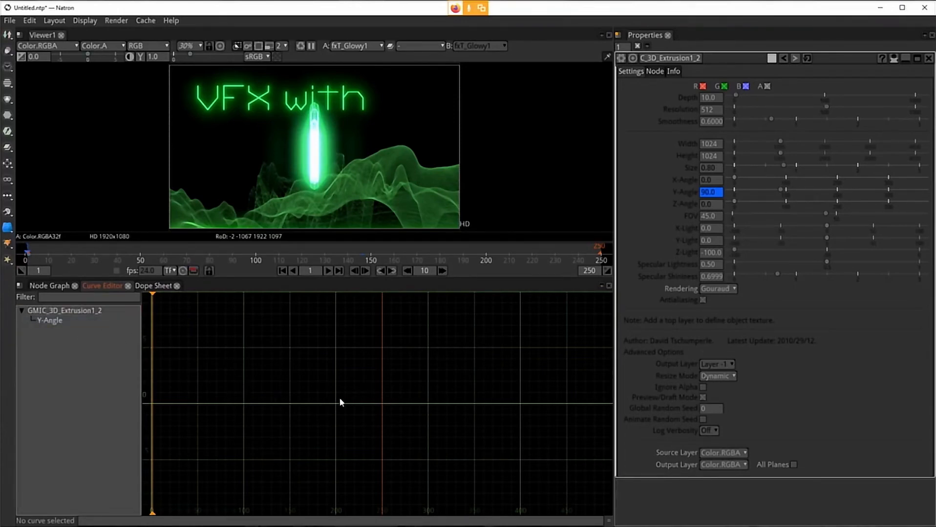
click(49, 287)
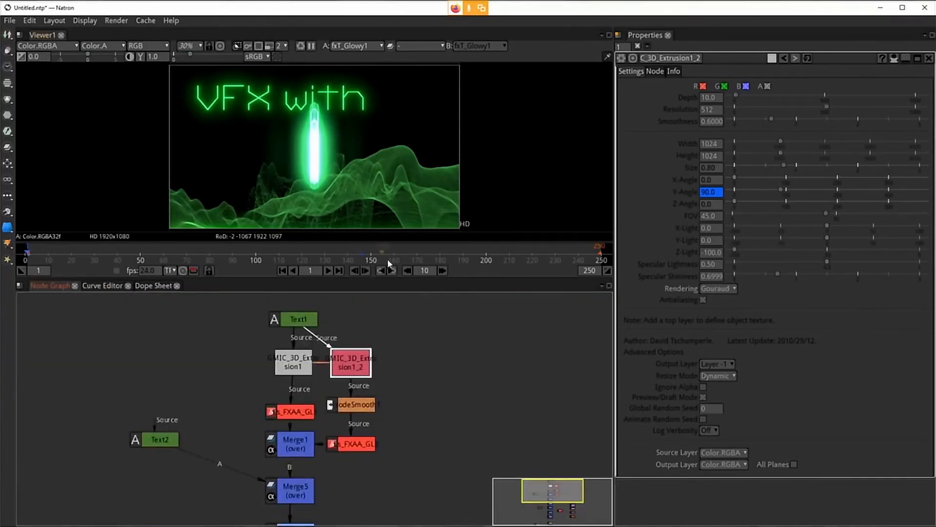
Step: Scrub the timeline around frames 136 to 145 to preview the eased end of the rotation
click(351, 259)
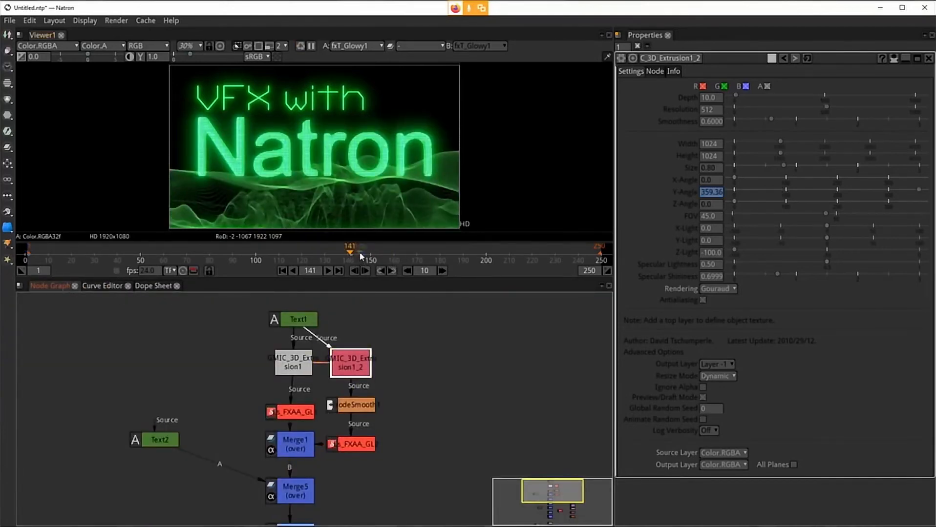
click(360, 255)
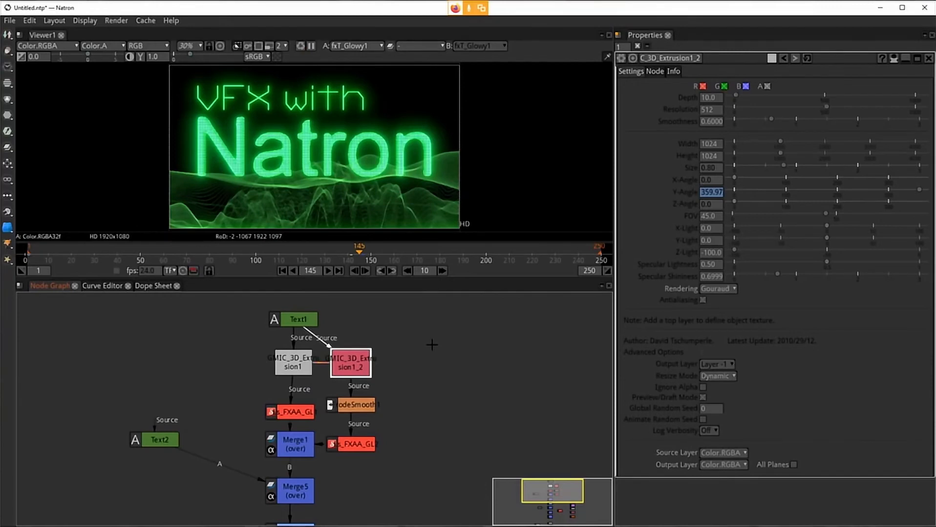
click(339, 255)
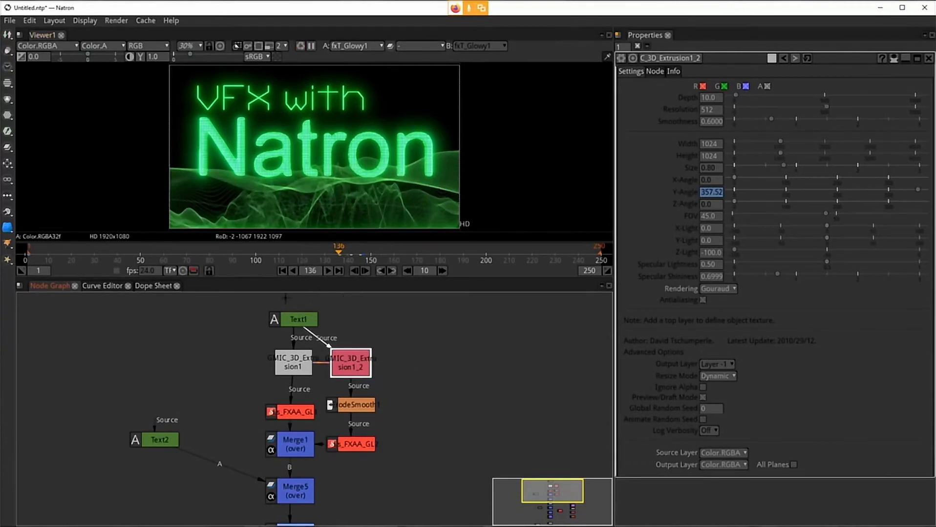
Step: Open Multiply1's properties, go to frame 1, and set its Value to 3
drag(424, 470, 425, 448)
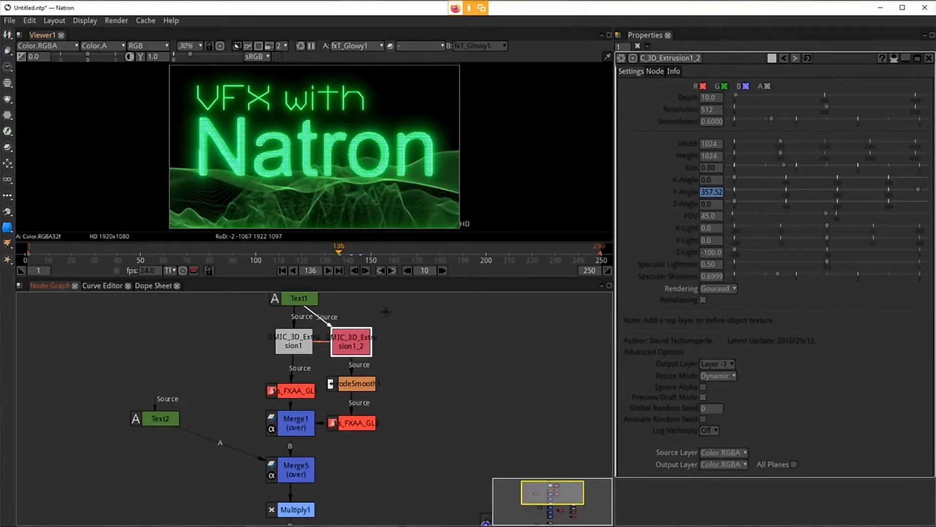
drag(449, 448, 449, 333)
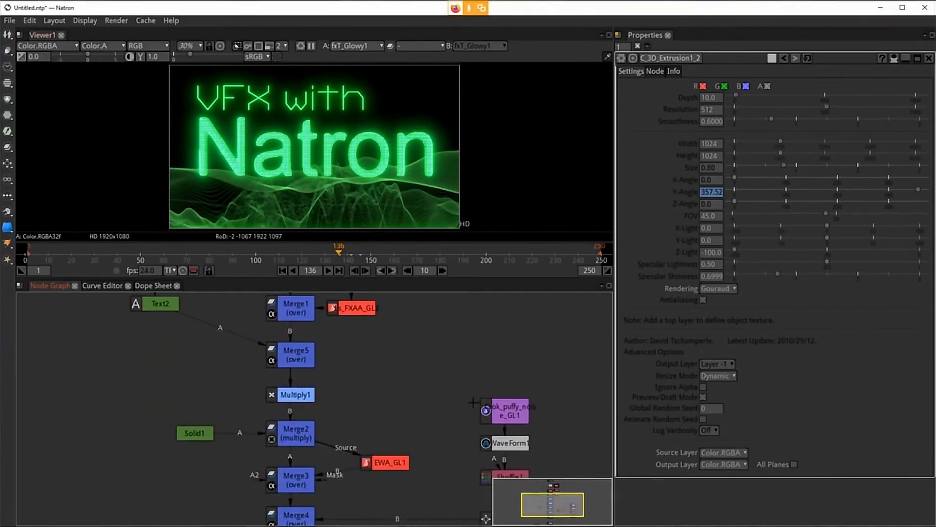
double_click(287, 397)
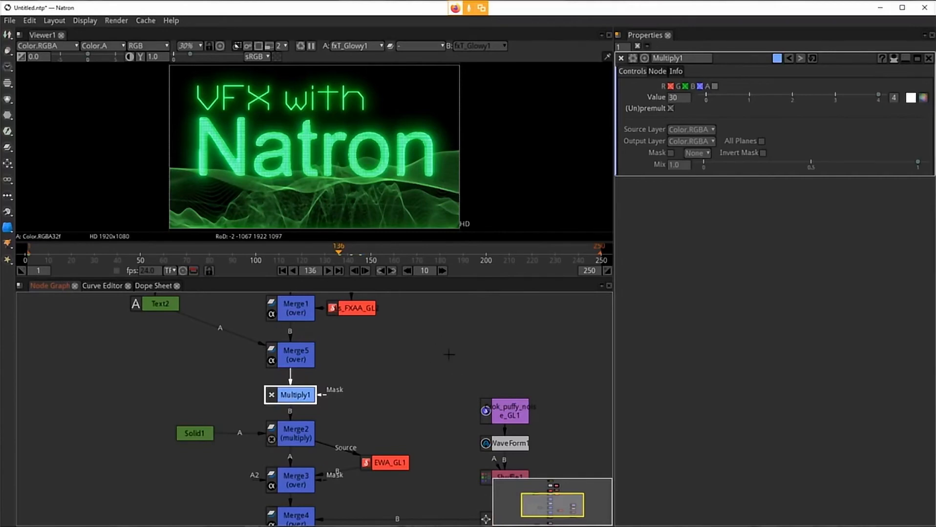
click(283, 270)
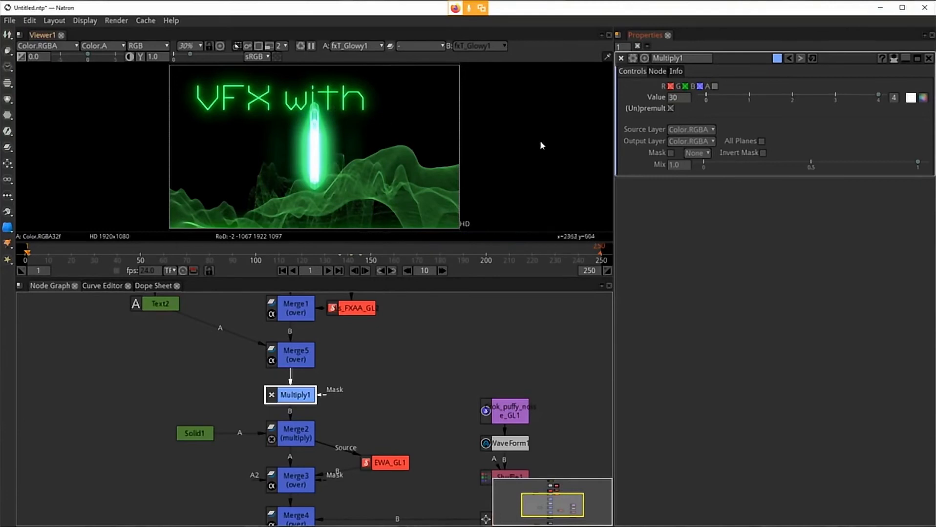
click(672, 99)
drag(689, 97, 675, 100)
key(BackSpace)
key(Return)
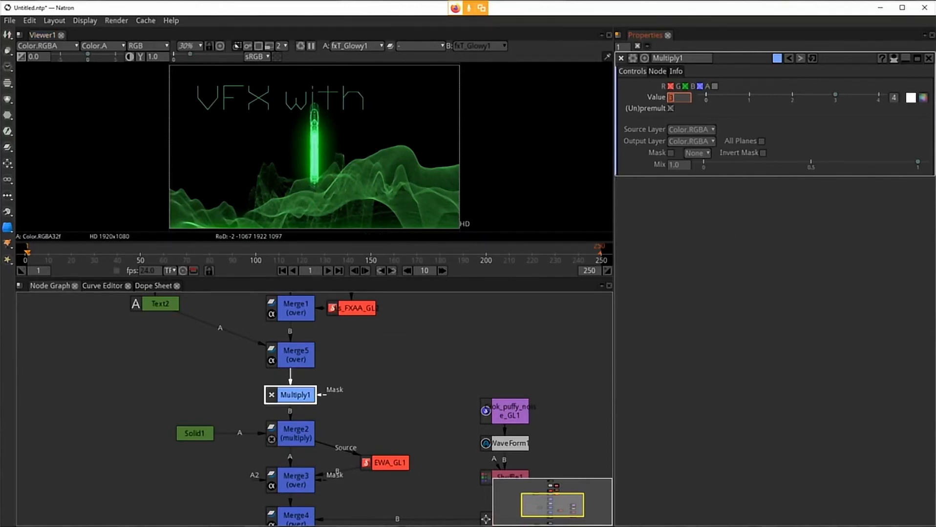
key(alt+Tab)
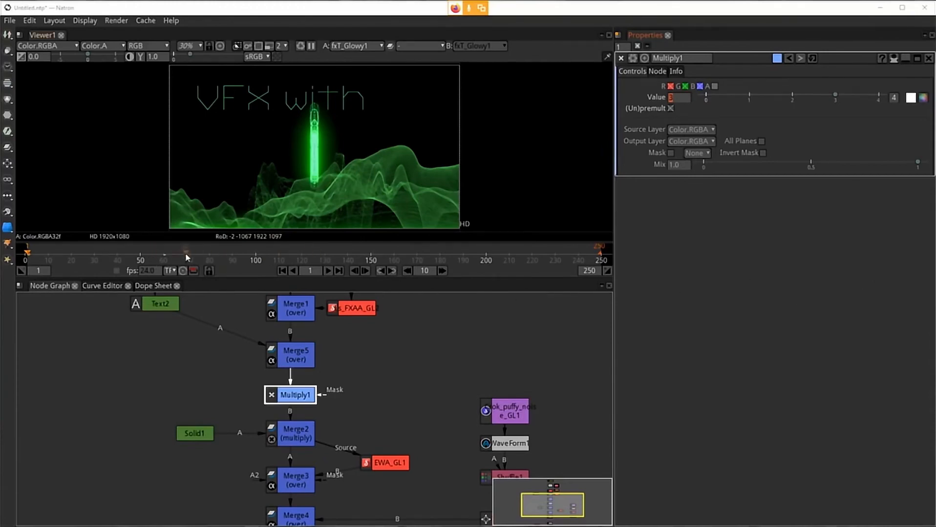
Step: Enter 3 for Multiply1's Value and set a keyframe on it at frame 1
click(163, 257)
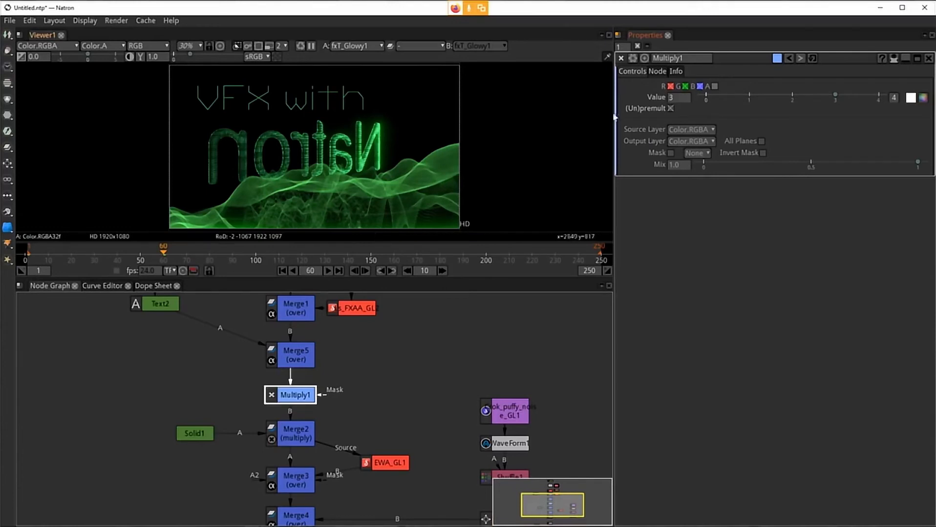
text(3)
key(Return)
click(300, 397)
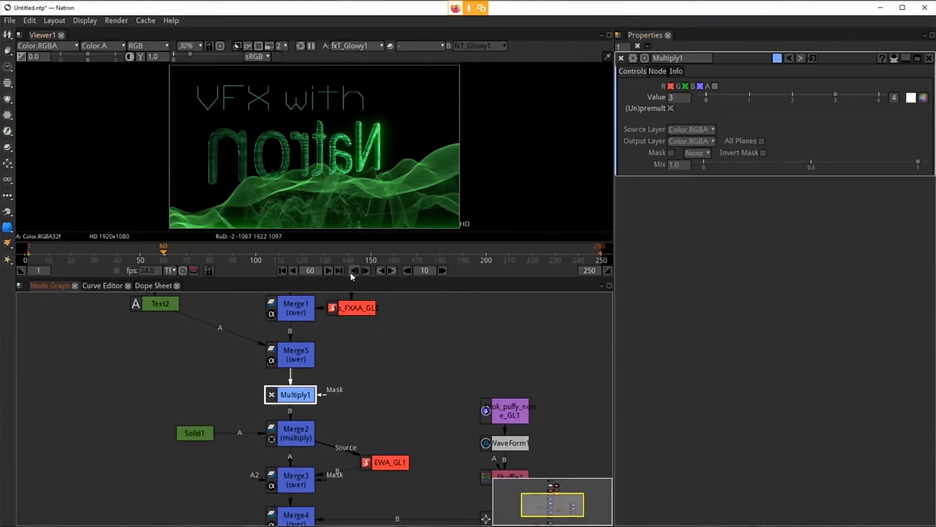
click(633, 126)
click(284, 270)
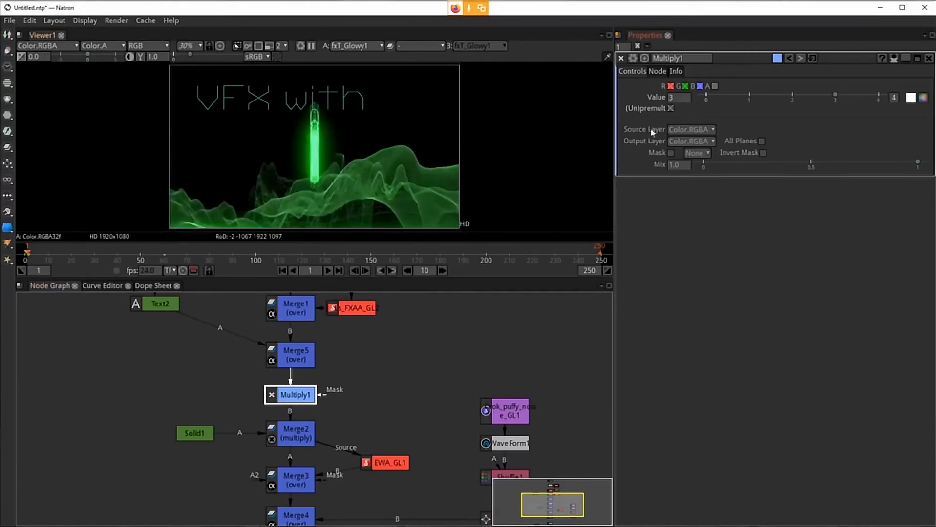
right_click(675, 98)
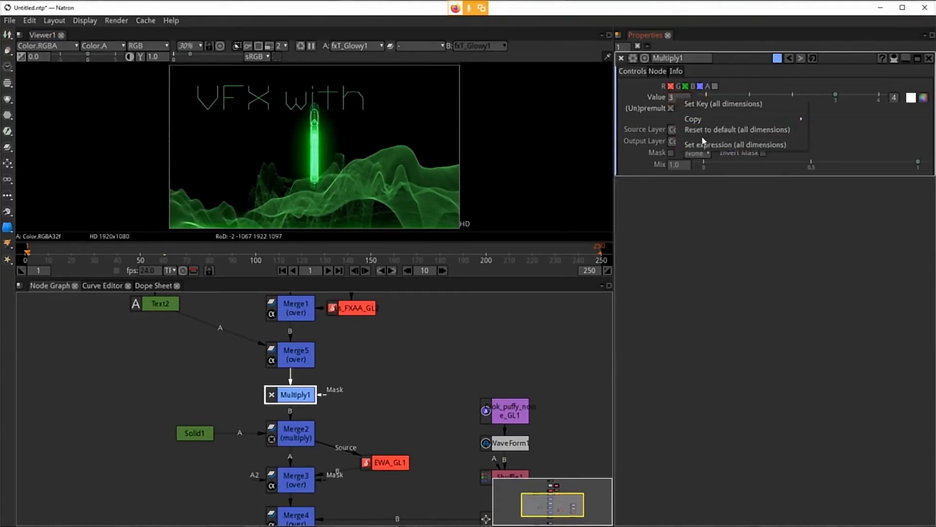
click(689, 104)
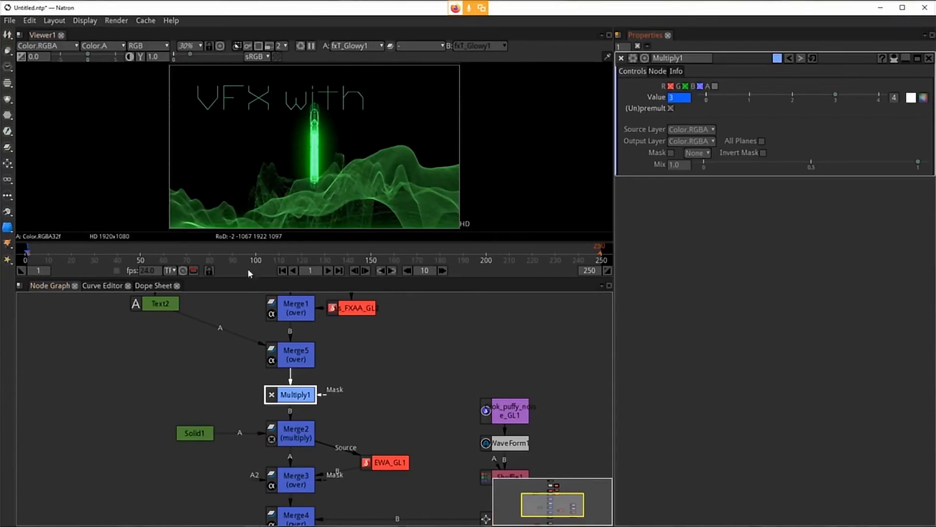
Step: Go to frame 60 and keyframe Multiply1's Value at 4
click(310, 271)
text(60)
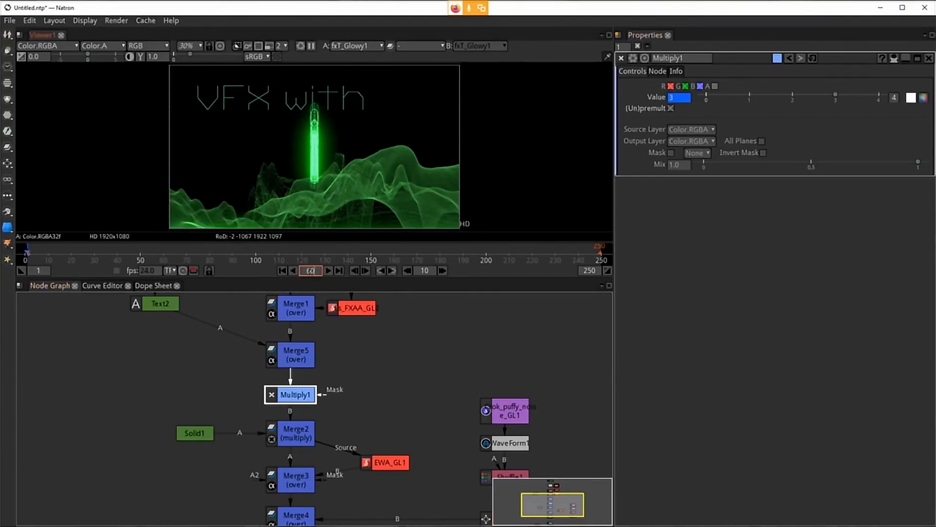
key(Return)
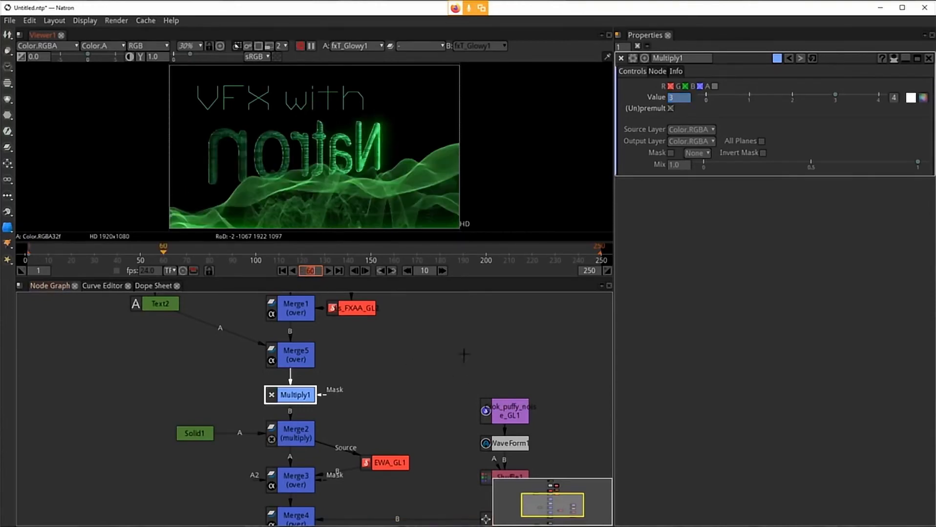
click(676, 100)
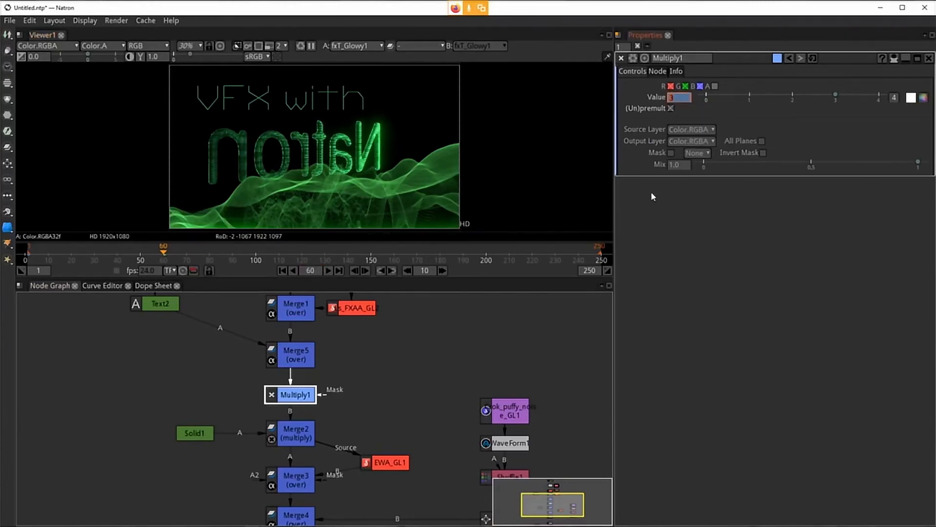
text(4)
key(Return)
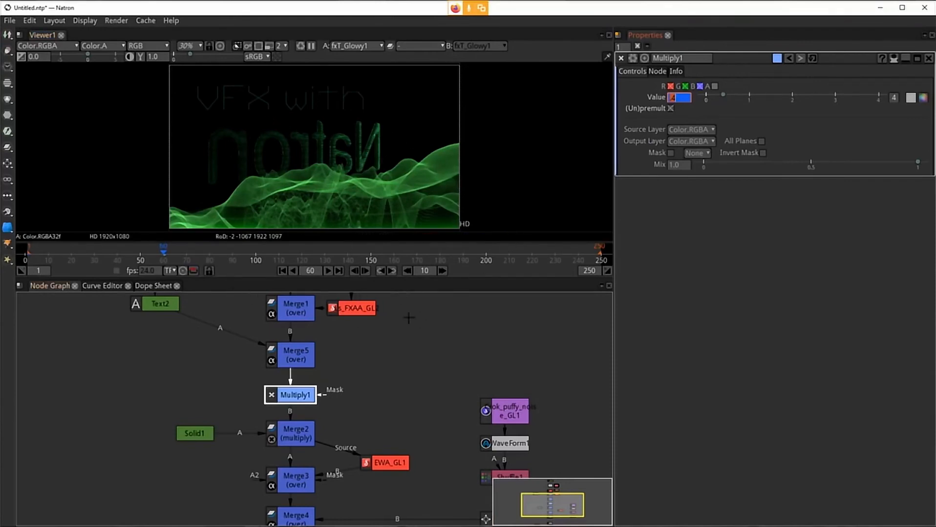
Step: Go to frame 121 and keyframe Multiply1's Value at 3
click(302, 261)
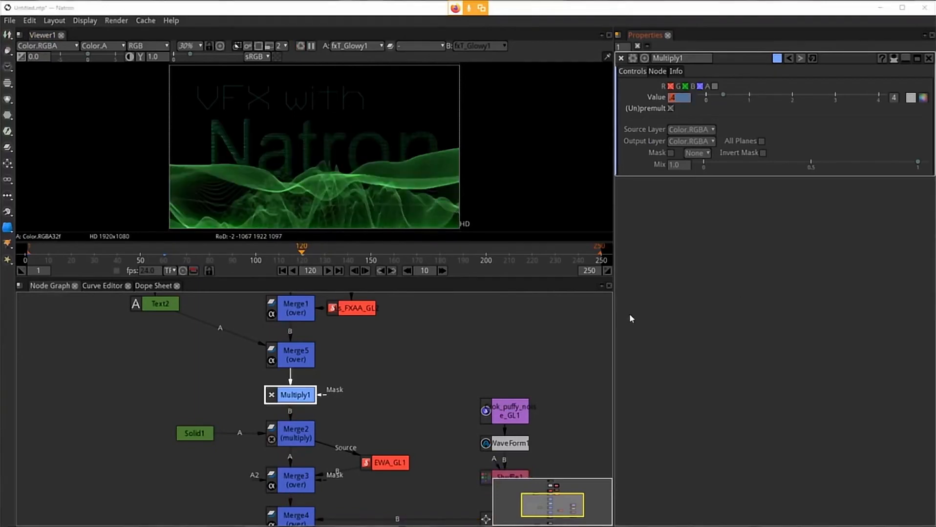
click(365, 271)
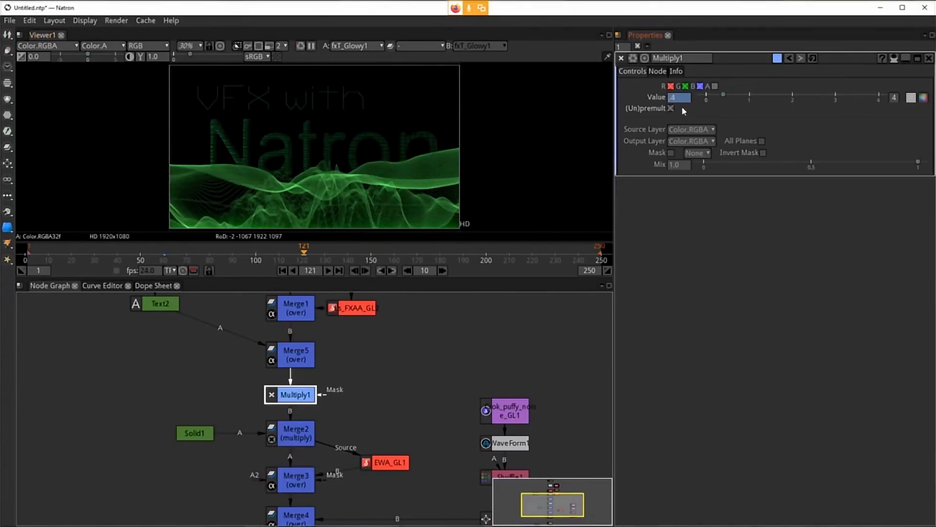
drag(677, 98, 657, 103)
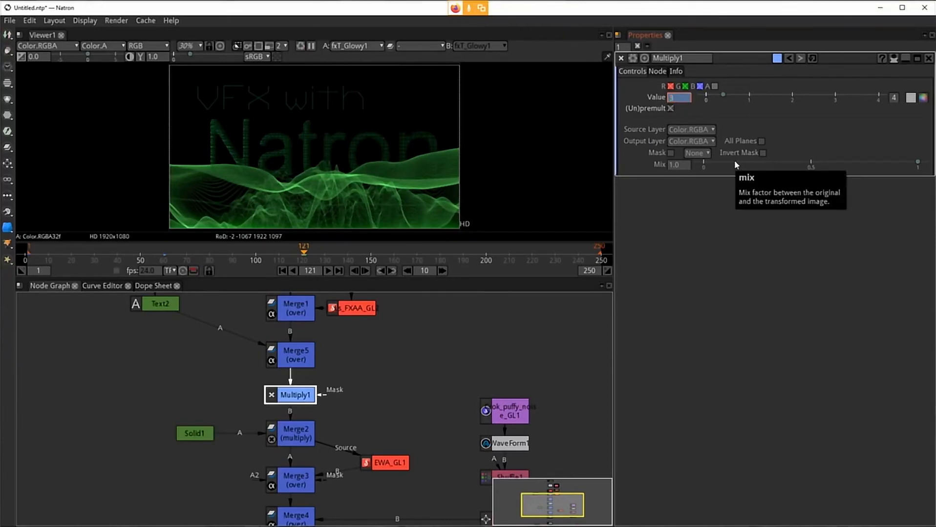
text(3)
key(Return)
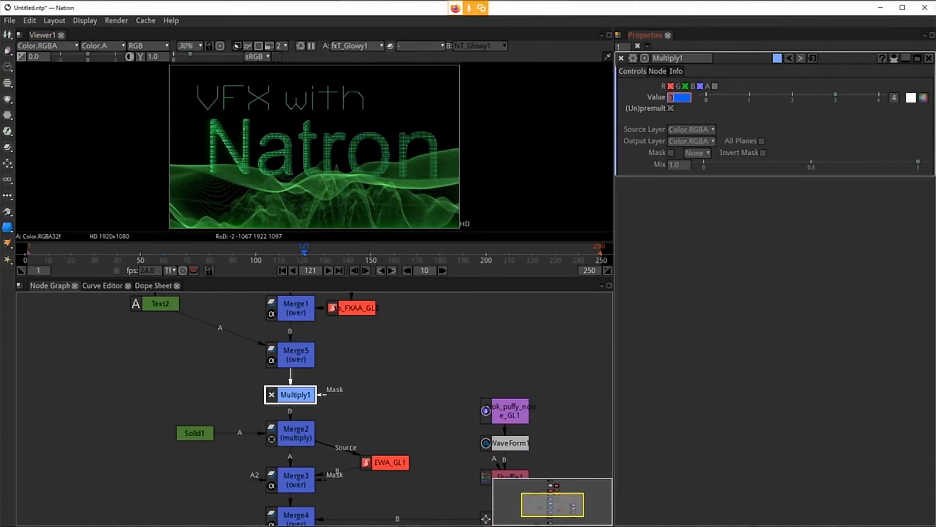
key(super)
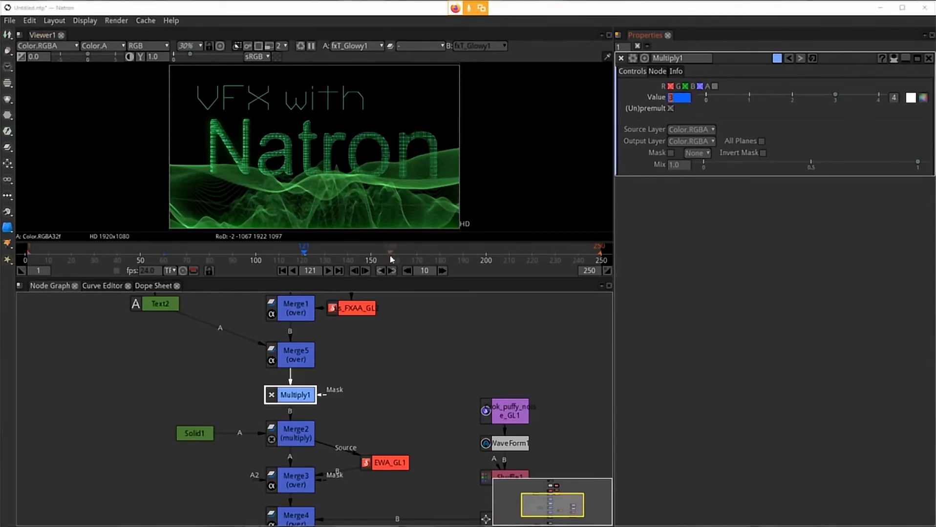
Step: Go to frame 181, set a key on Multiply1's Value, and set it to 30
click(441, 255)
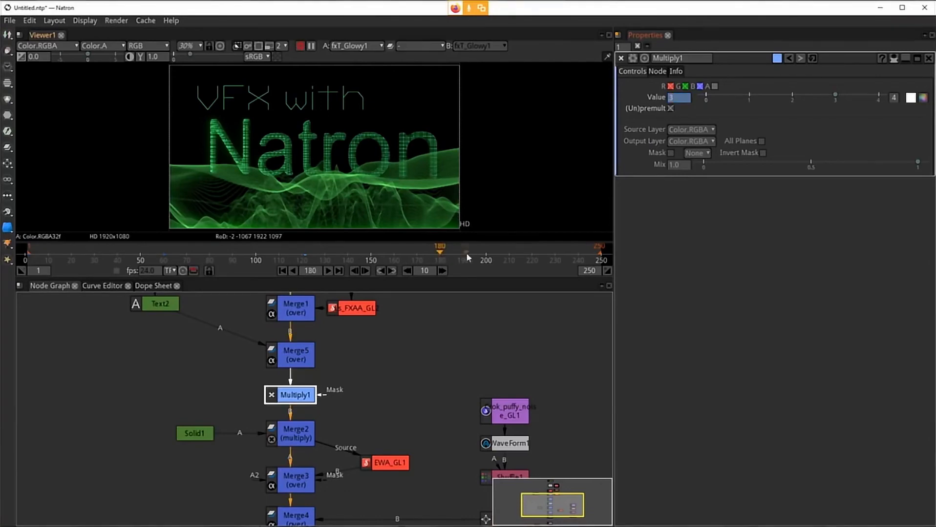
click(365, 270)
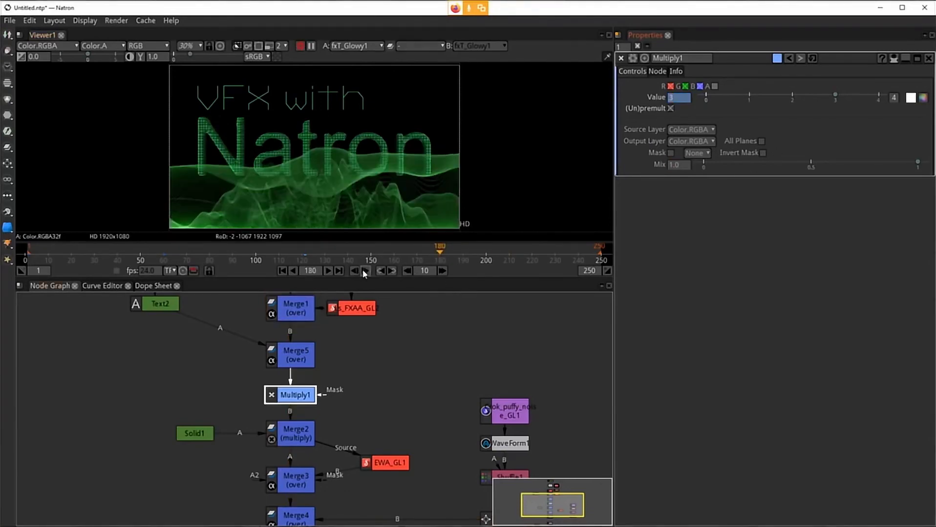
right_click(681, 99)
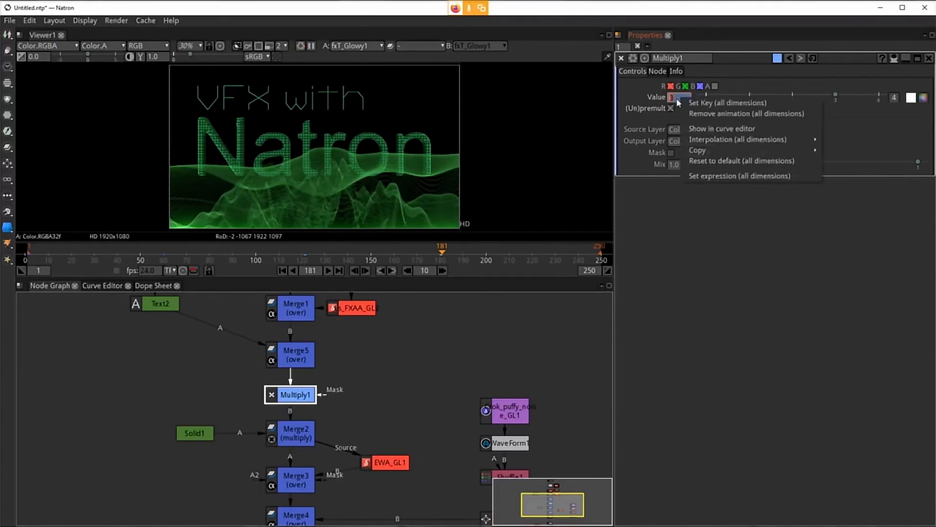
click(677, 100)
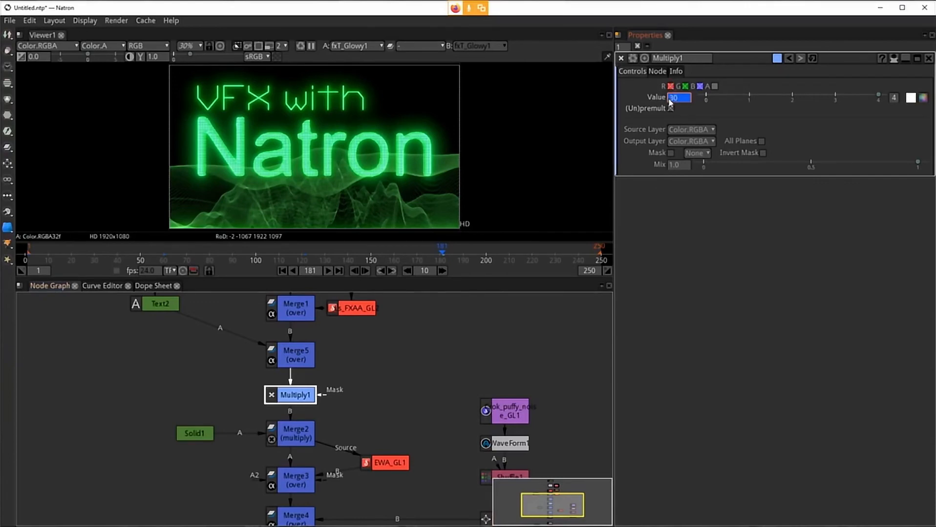
scroll(669, 100, down, 1)
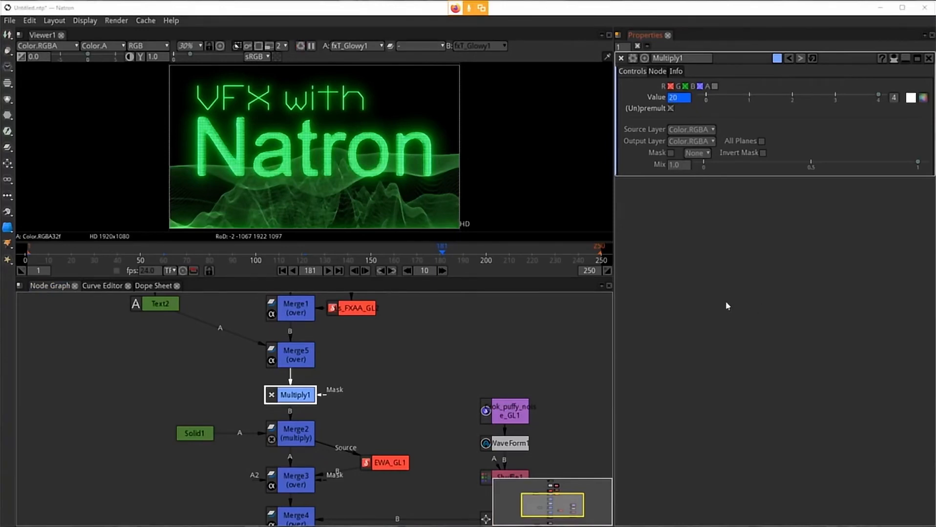
click(669, 100)
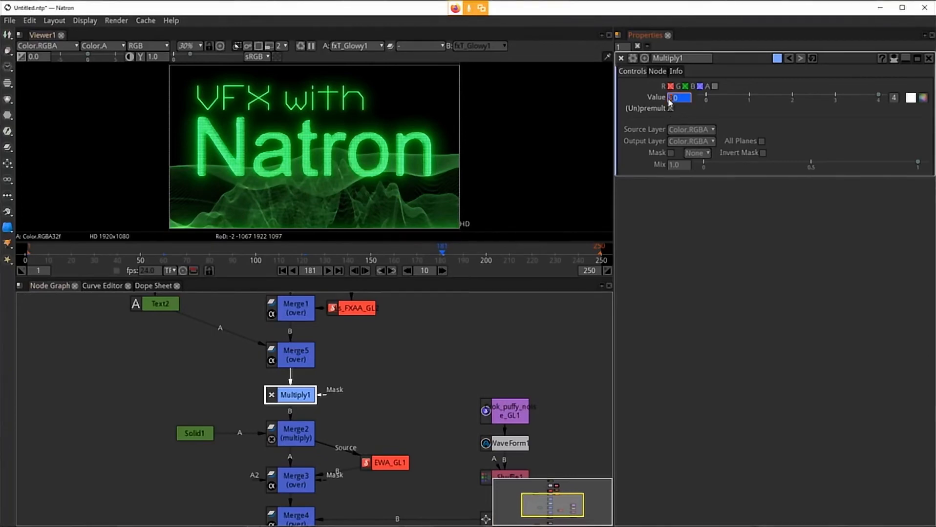
text(30)
key(Return)
Step: Preview the glowing title composite in a maximized viewer at 100% and fitted zoom
click(449, 355)
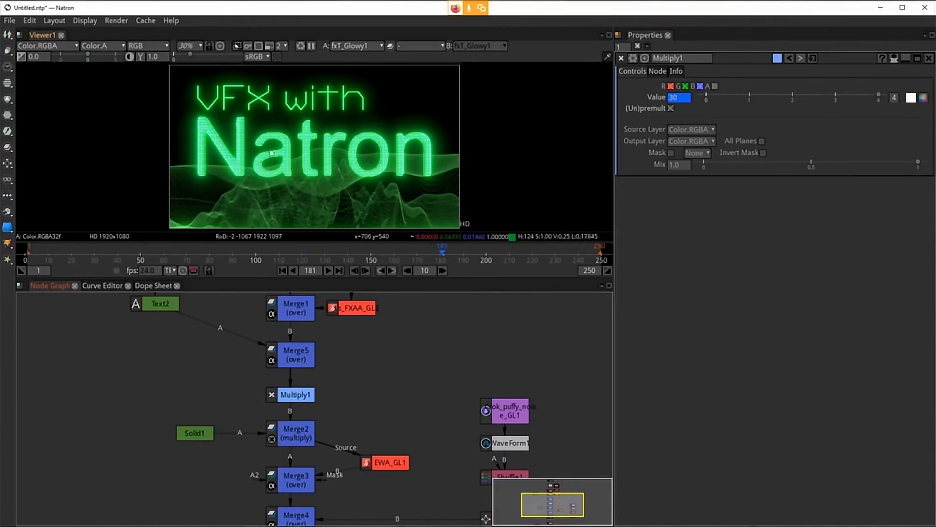
click(297, 169)
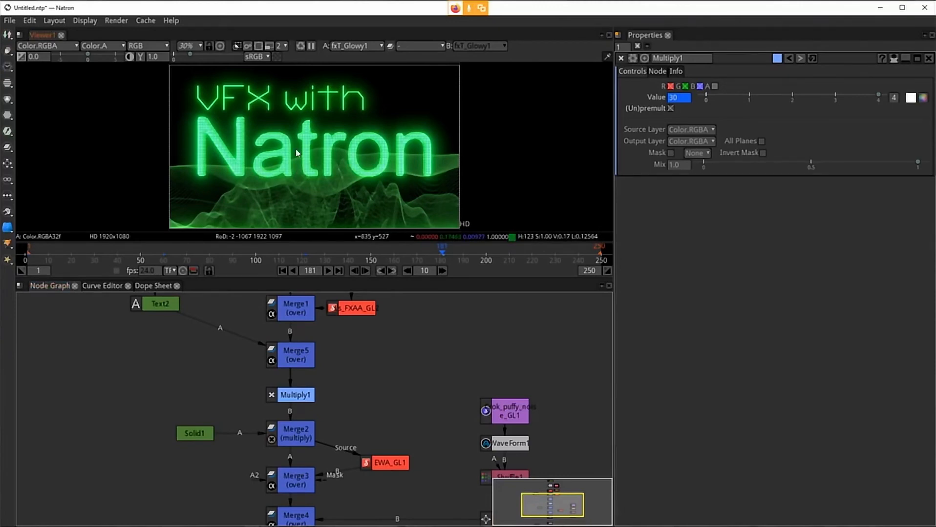
key(space)
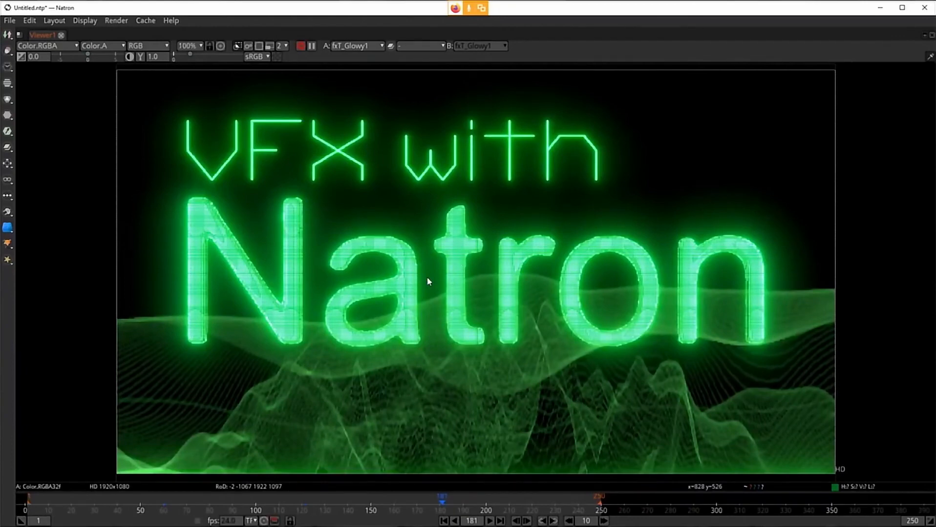
key(ctrl+1)
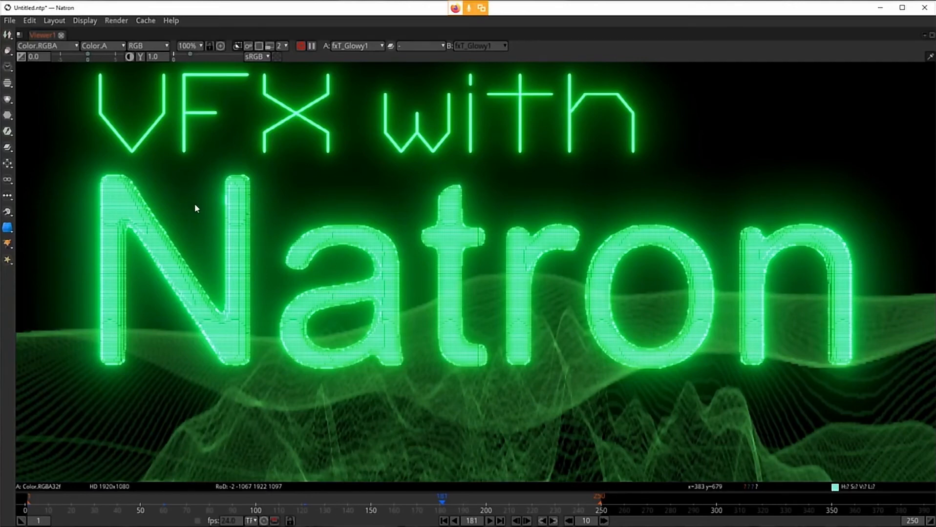
key(f)
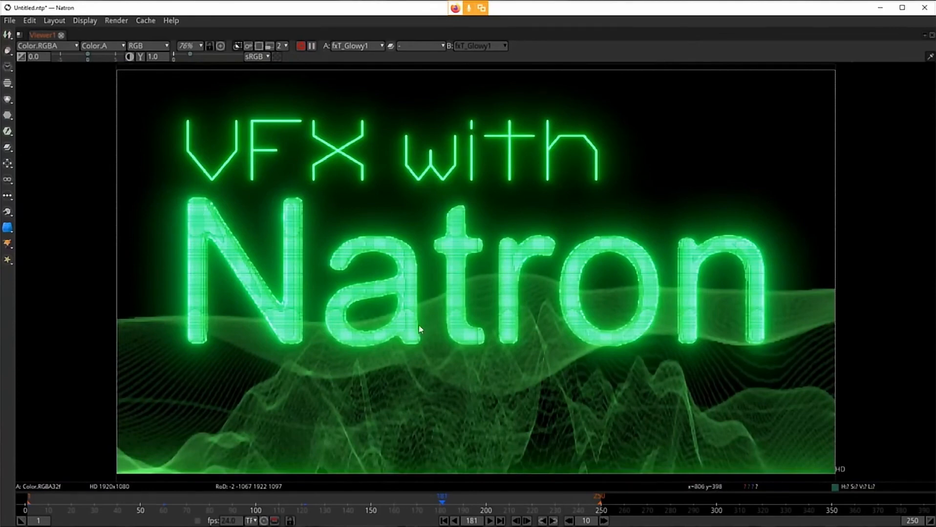
key(space)
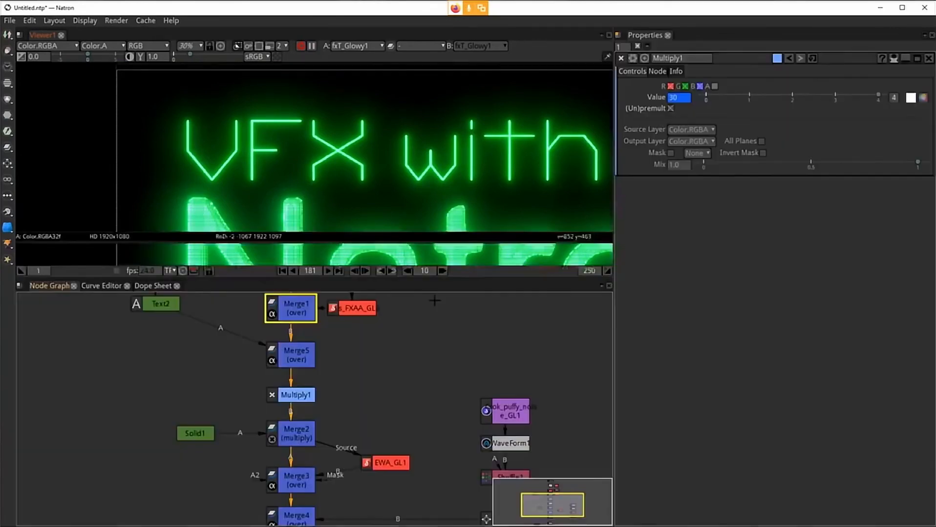
key(f)
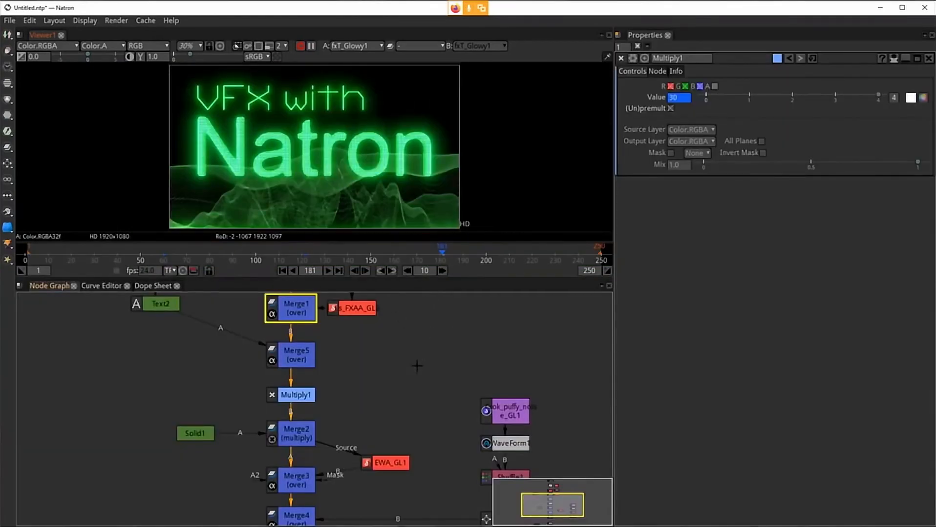
Step: Pan around the node graph to review the complete glowing title composite tree
drag(380, 415, 396, 328)
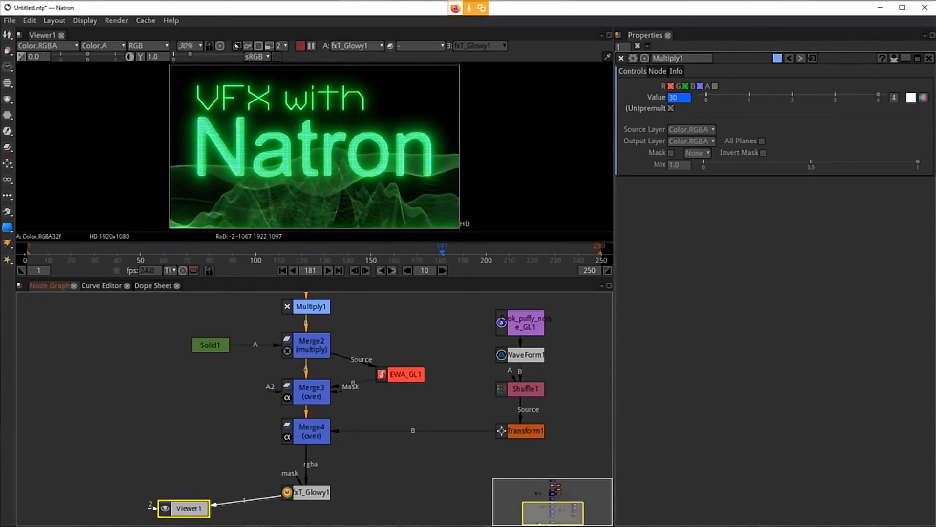
drag(451, 336, 426, 455)
drag(404, 391, 398, 426)
click(297, 421)
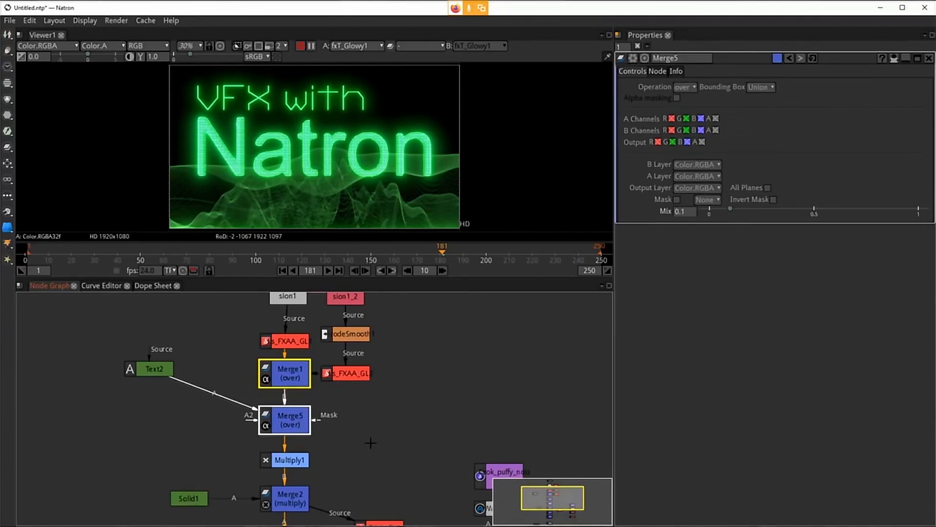
drag(370, 443, 407, 381)
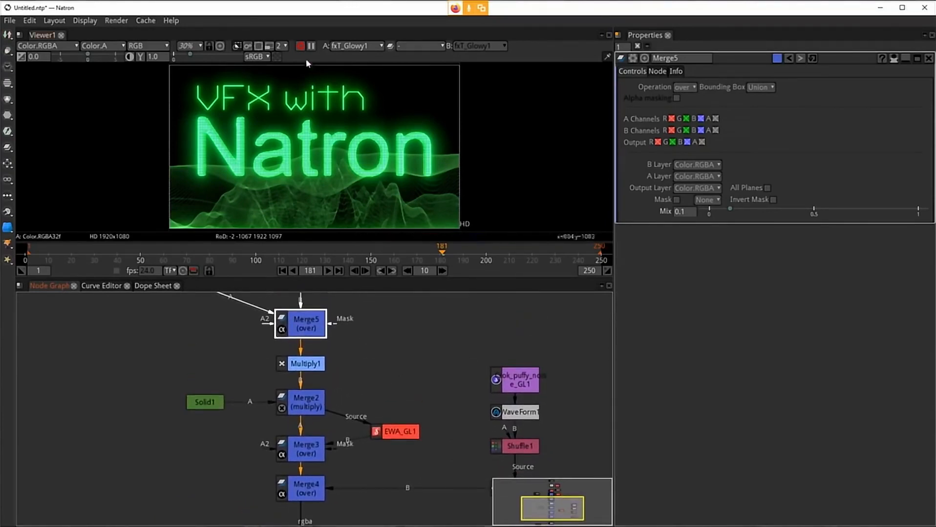
scroll(396, 378, down, 5)
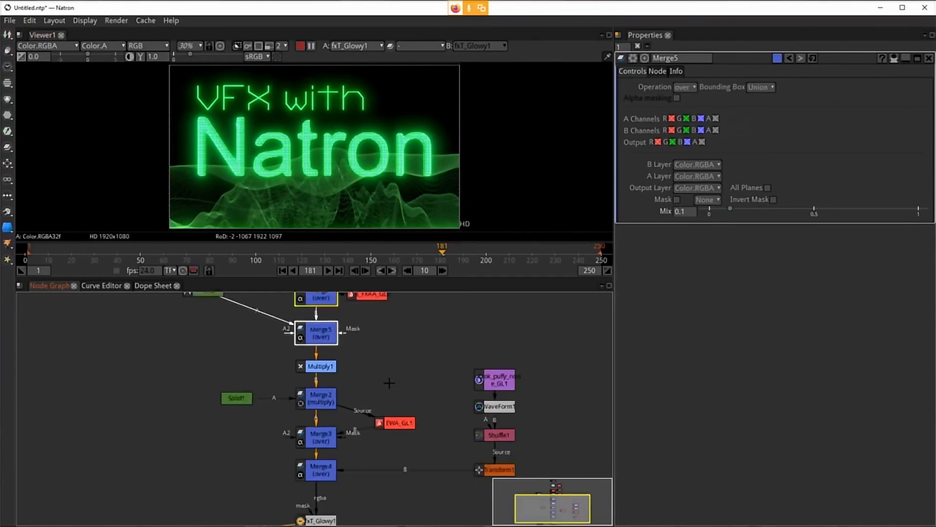
mouse_move(396, 371)
mouse_down()
mouse_move(403, 378)
mouse_move(390, 373)
mouse_up()
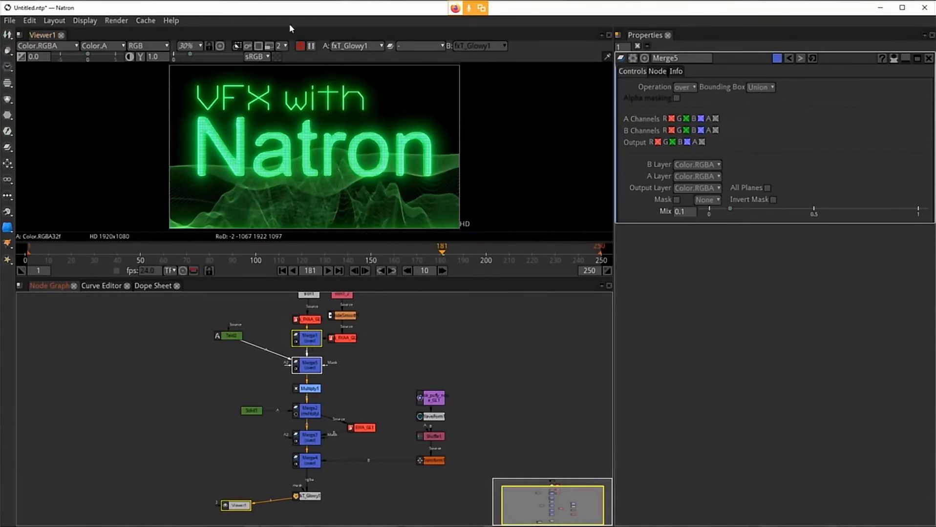
click(311, 47)
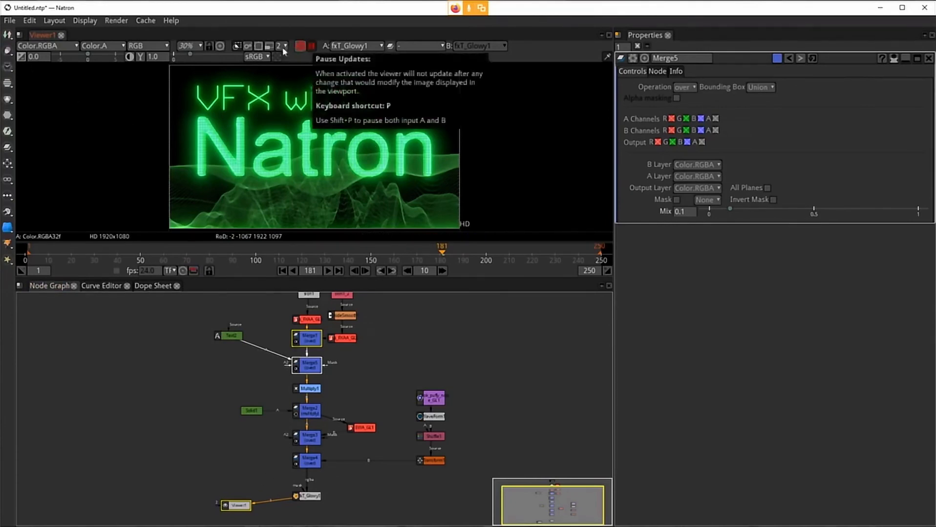
Step: Save the project as vector_live_01 in the Natron Vector 3D folder and quit Natron
click(9, 21)
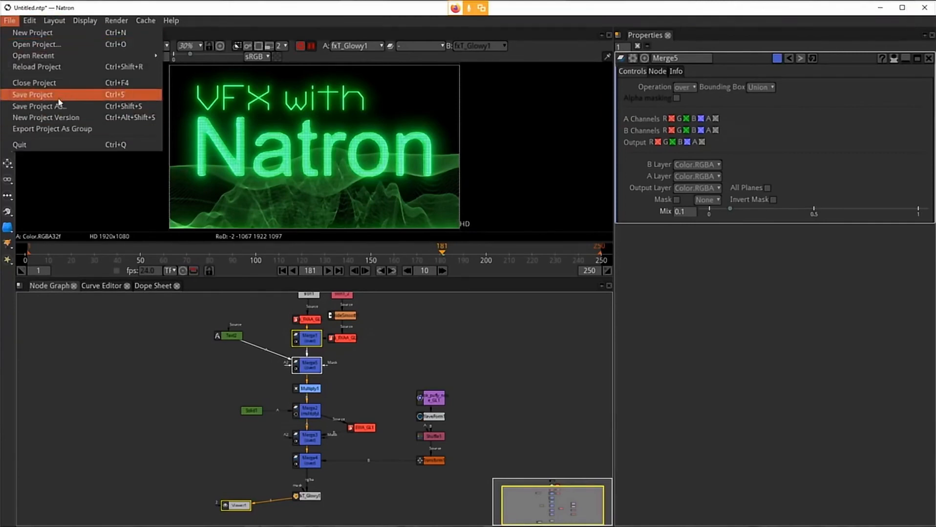
click(58, 98)
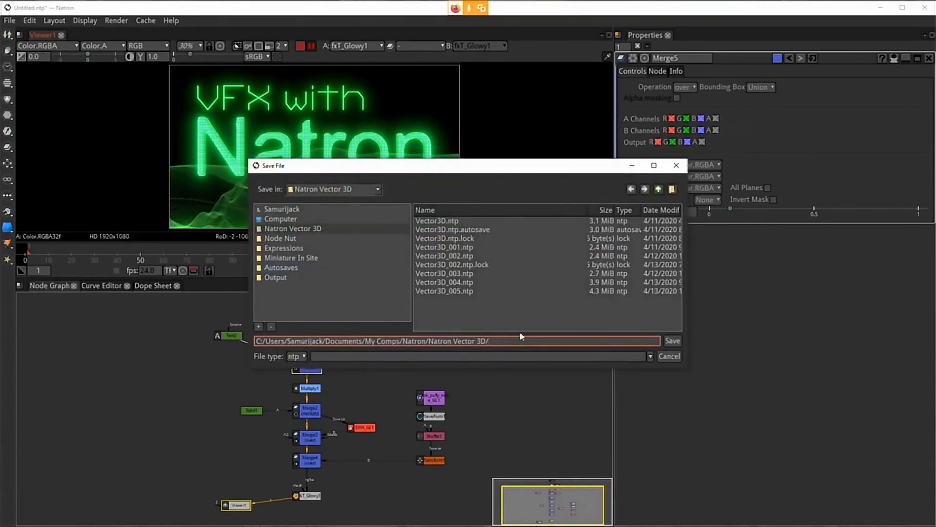
text(Vex)
key(BackSpace)
text(ctor_live)
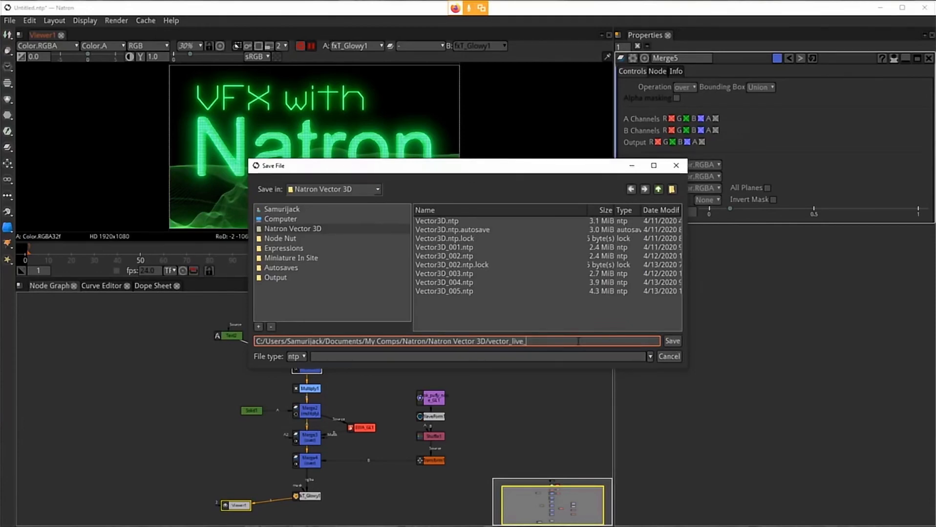
text(_01)
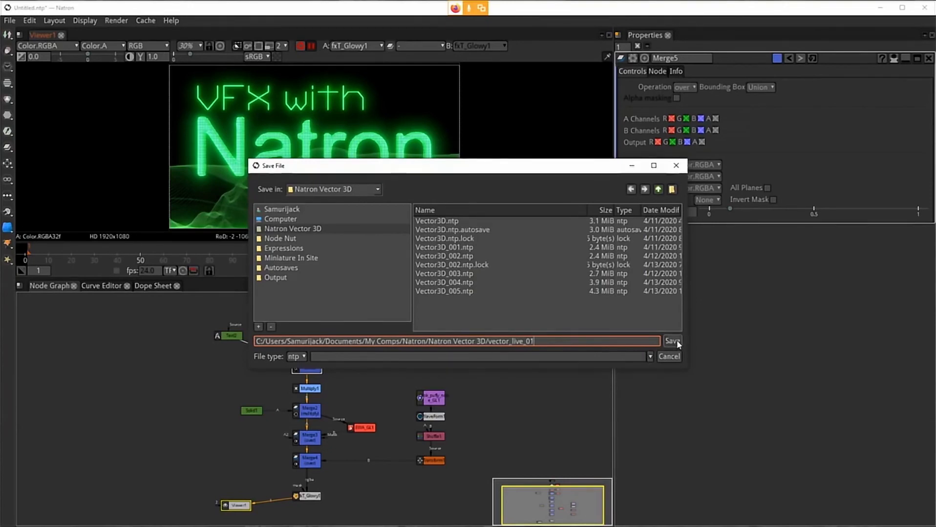
click(676, 340)
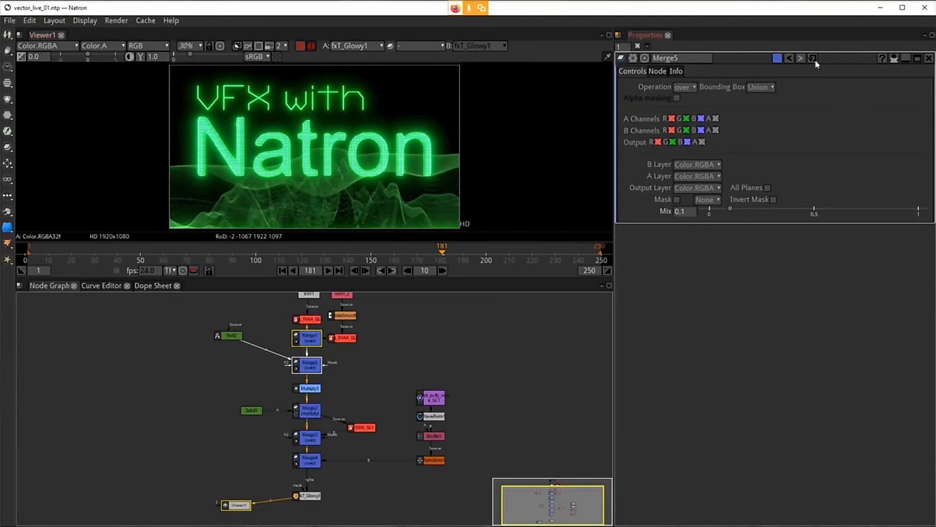
click(924, 8)
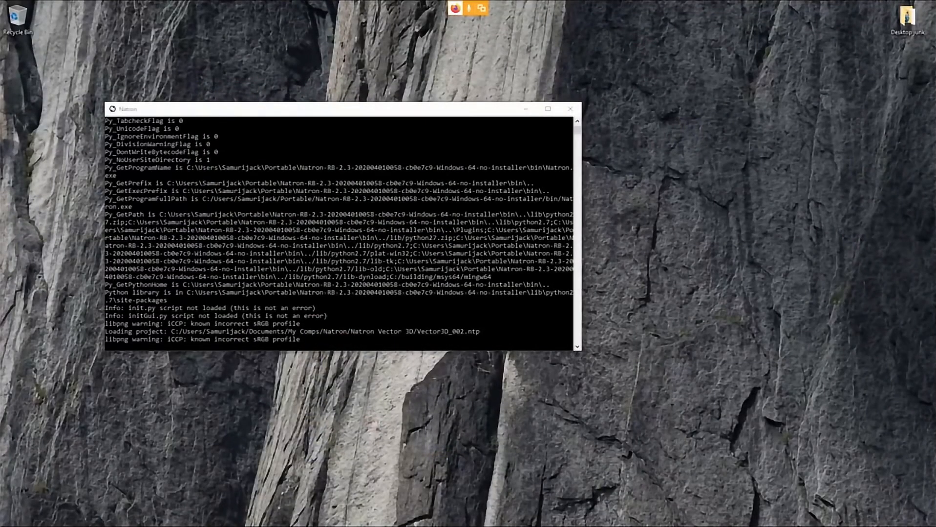
Step: Switch to the video meeting and share the entire screen
mouse_move(417, 526)
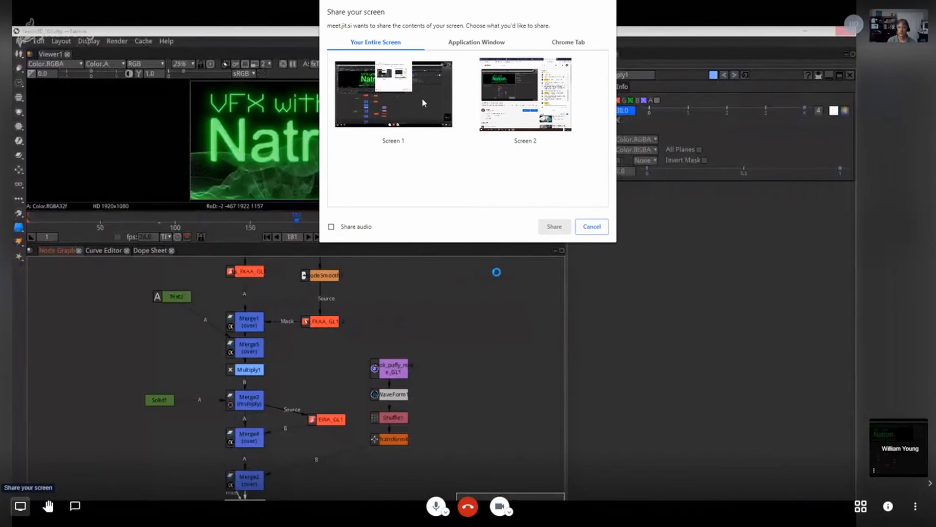
double_click(422, 100)
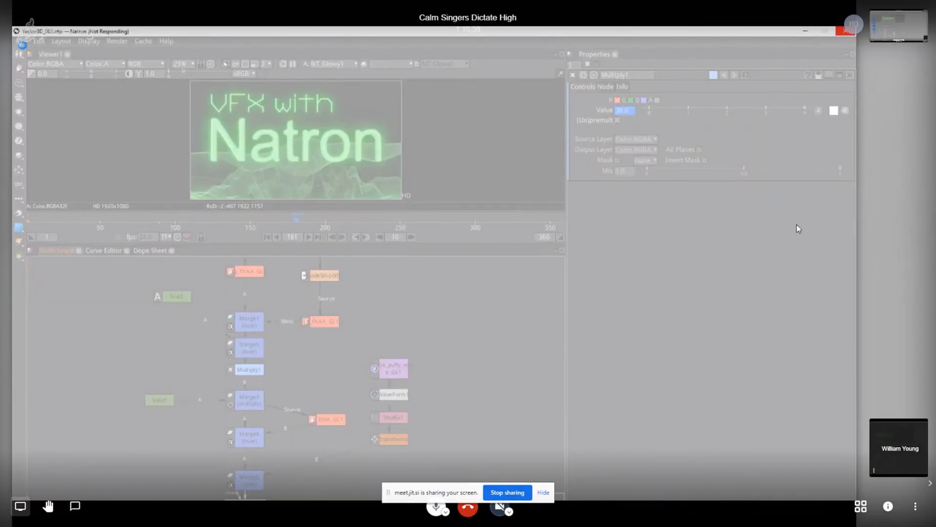
click(507, 492)
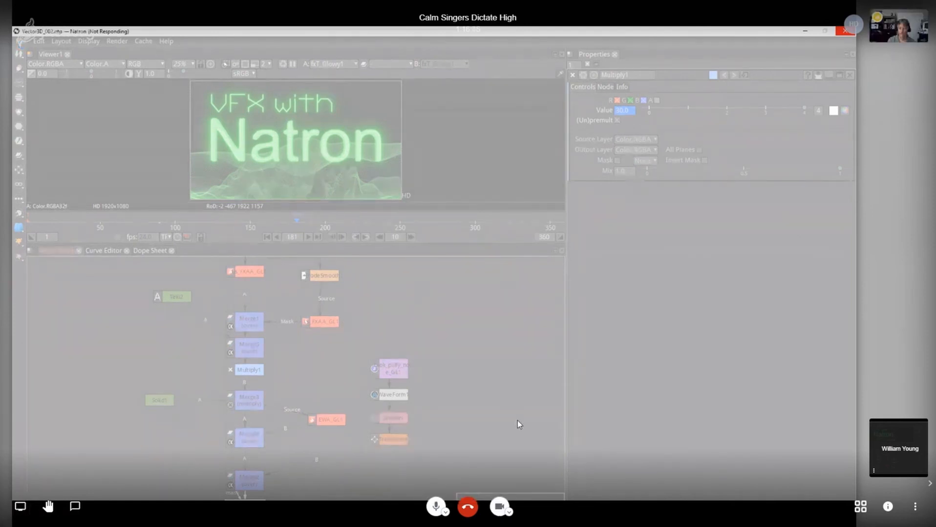
click(20, 507)
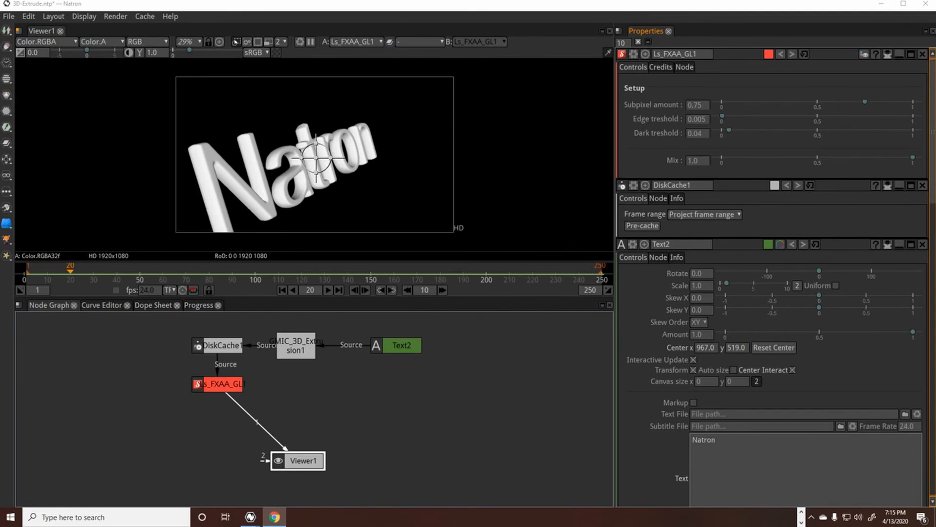
Step: Scrub the 3D-Extrude project's timeline to preview the rotating extruded Natron title
click(381, 416)
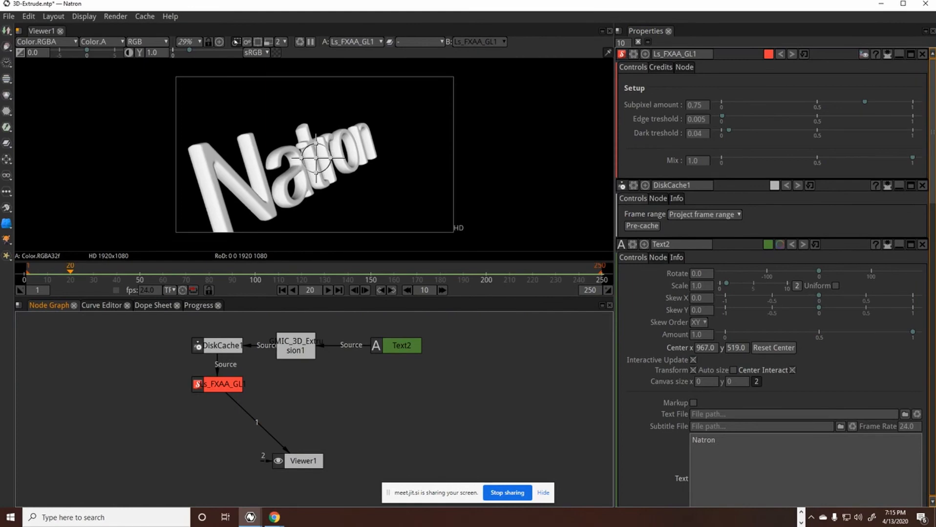
key(alt+Tab)
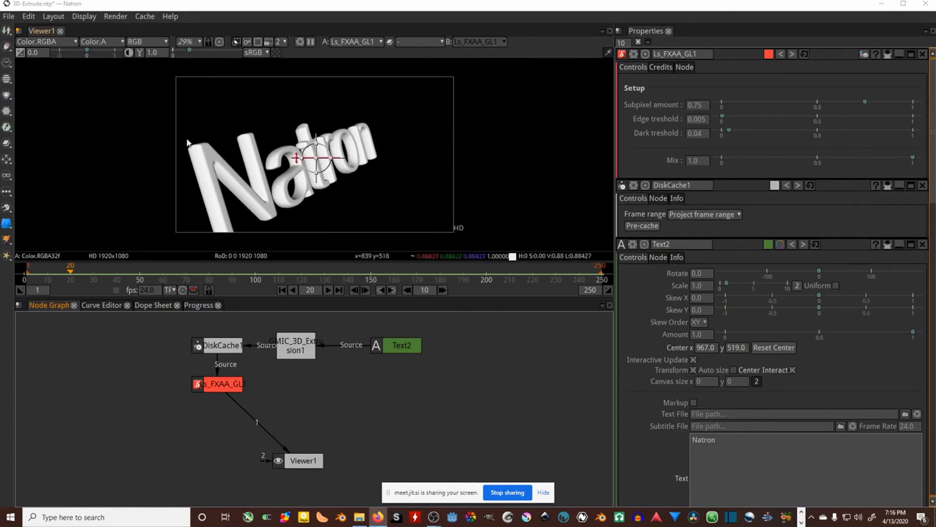
click(328, 290)
click(329, 291)
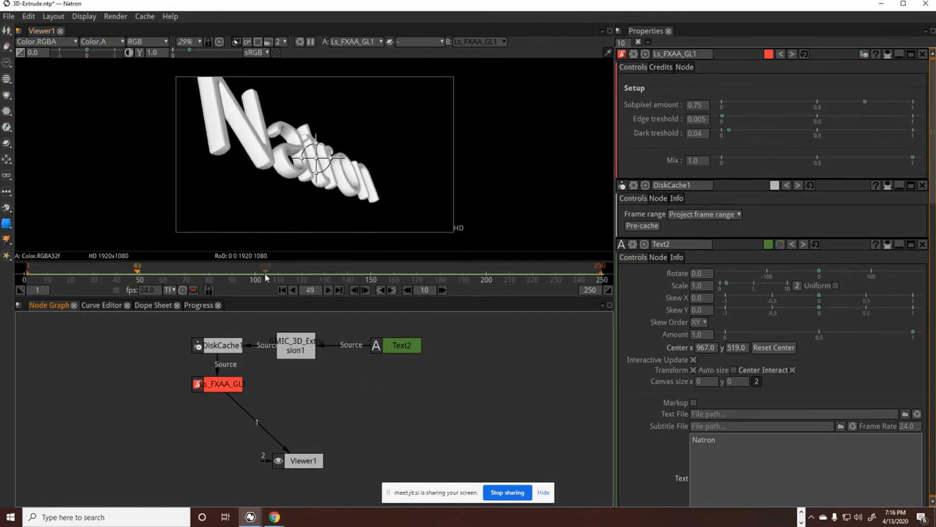
click(158, 272)
drag(159, 272, 40, 273)
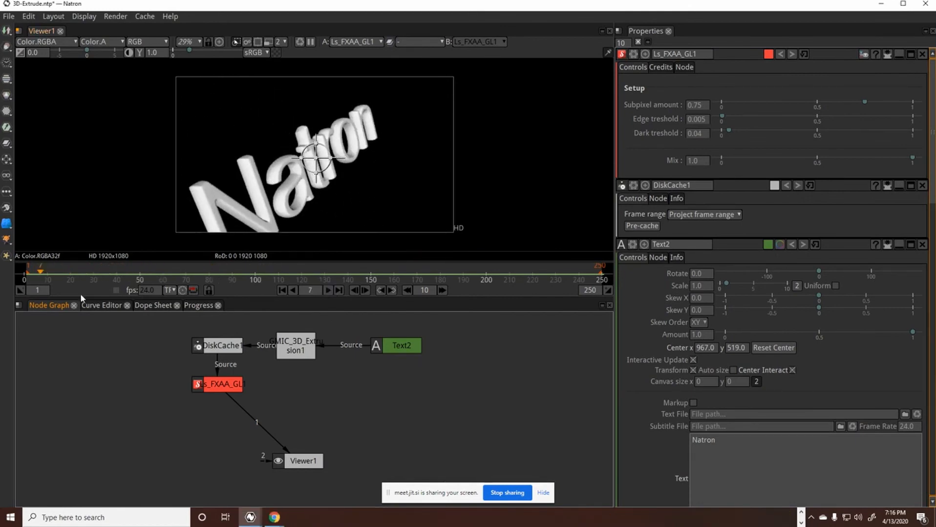
click(223, 385)
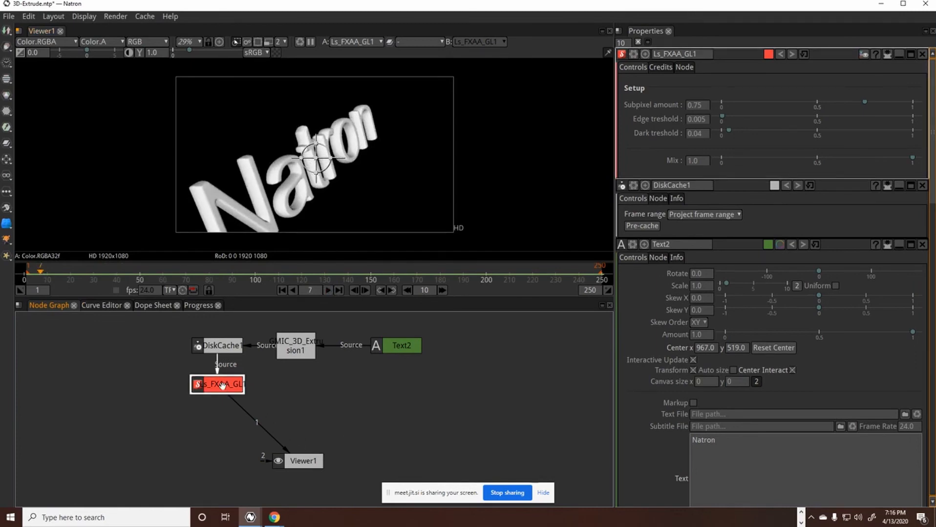
key(Tab)
text(m)
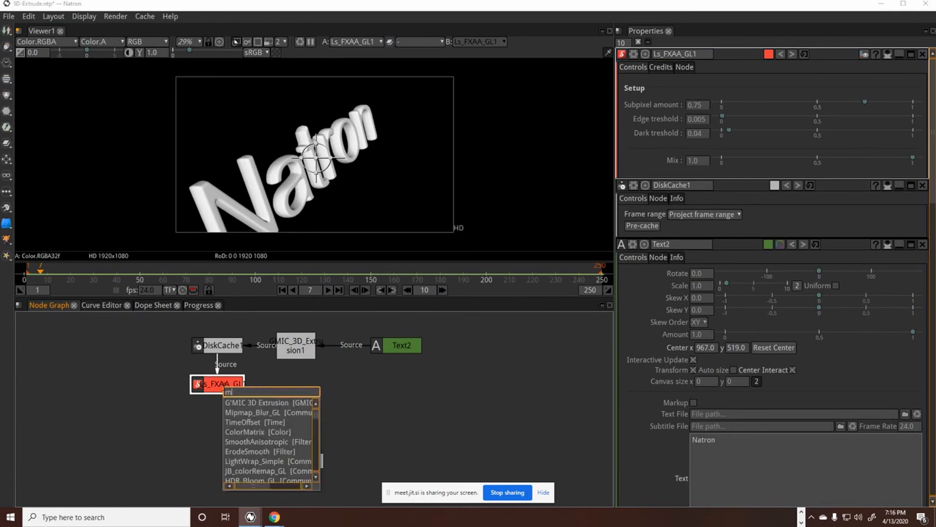
key(BackSpace)
click(352, 415)
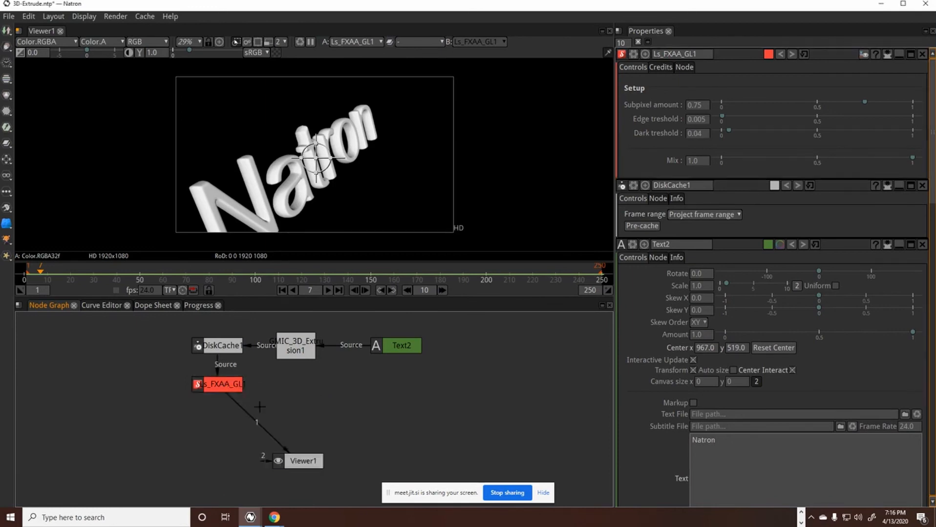
Step: Insert a Merge node after Ls_FXAA_GL1 and move it beside the viewer connection
click(225, 380)
key(m)
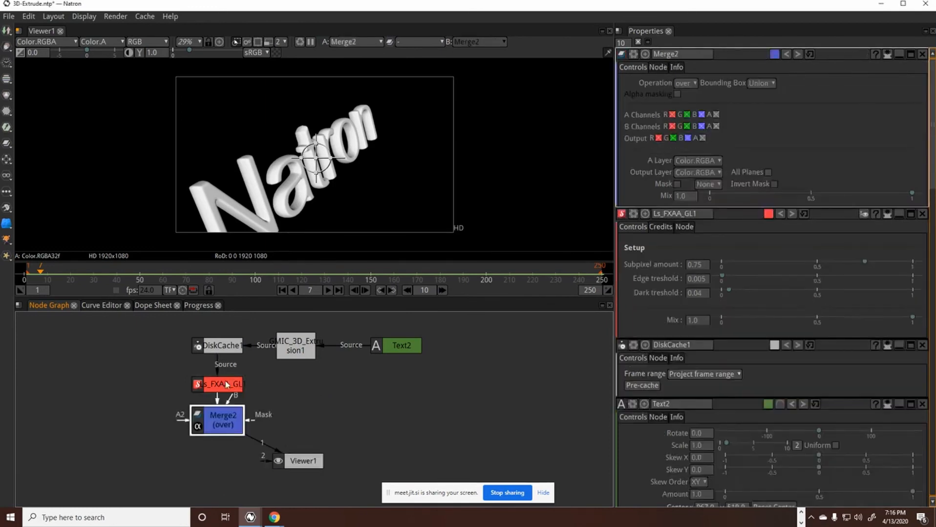
drag(221, 410, 314, 411)
click(511, 406)
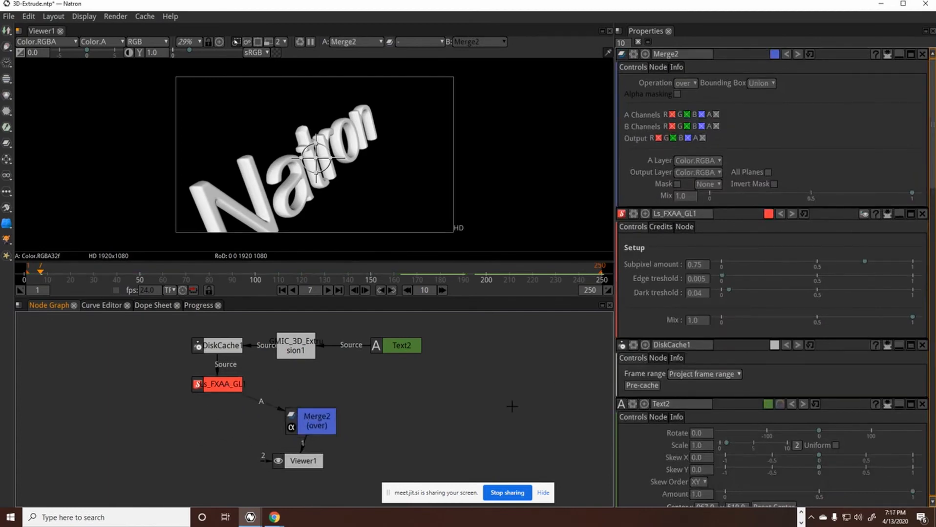
Step: Create a Constant node and connect it to Merge2's B input
key(Tab)
text(const)
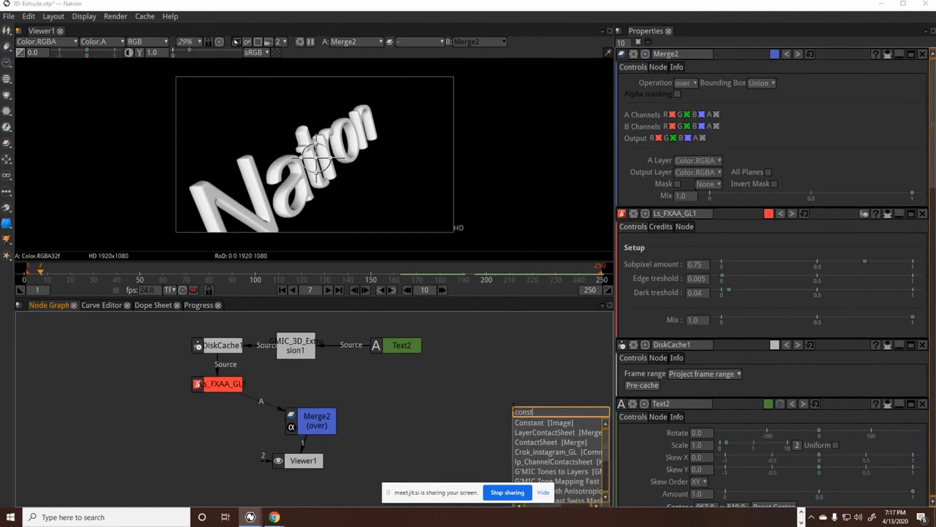
key(Return)
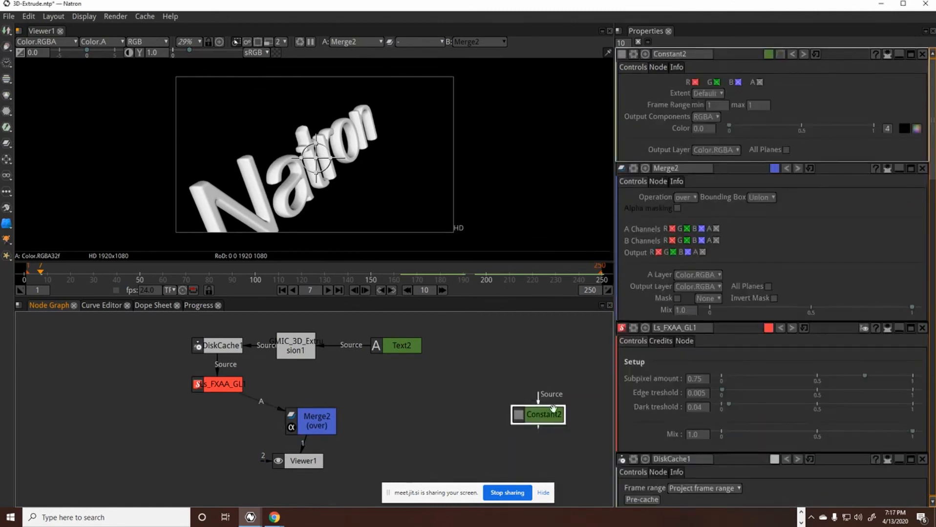
drag(550, 410, 418, 388)
click(326, 413)
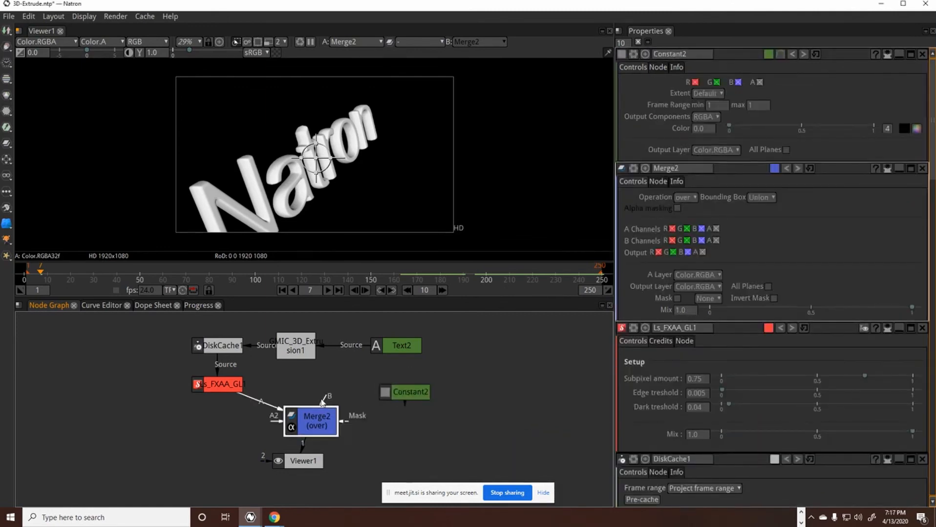
drag(341, 409, 395, 392)
click(398, 398)
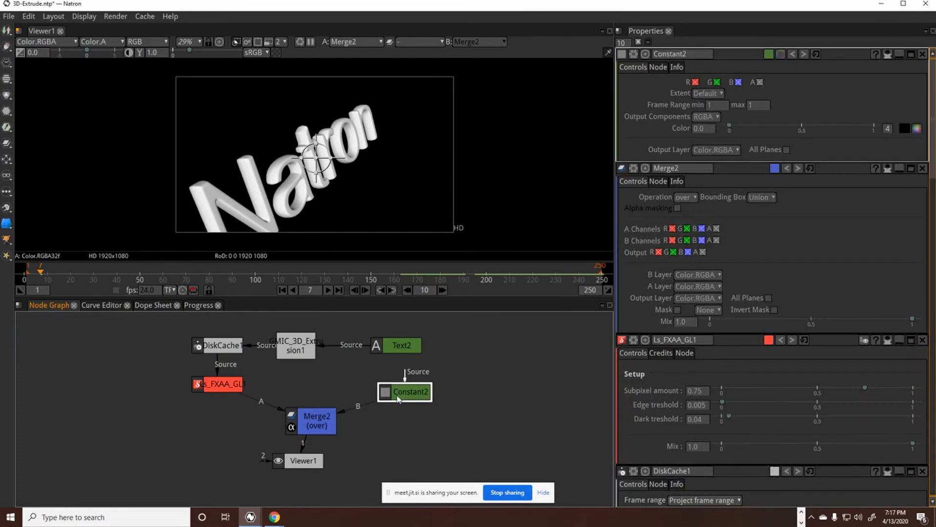
Step: Set Constant2's color to red (Red 255, Green 35, Blue 38) in the color picker
click(915, 127)
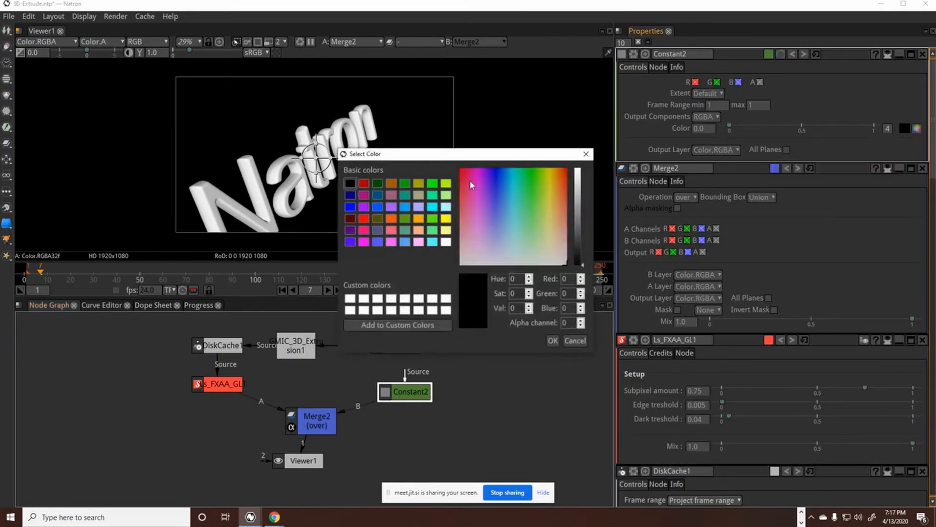
drag(469, 182, 453, 181)
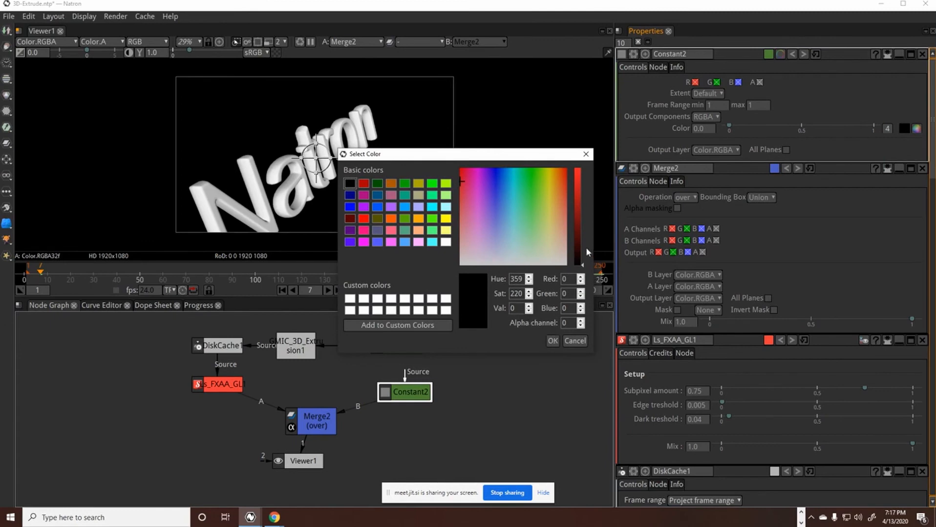
drag(581, 265, 581, 169)
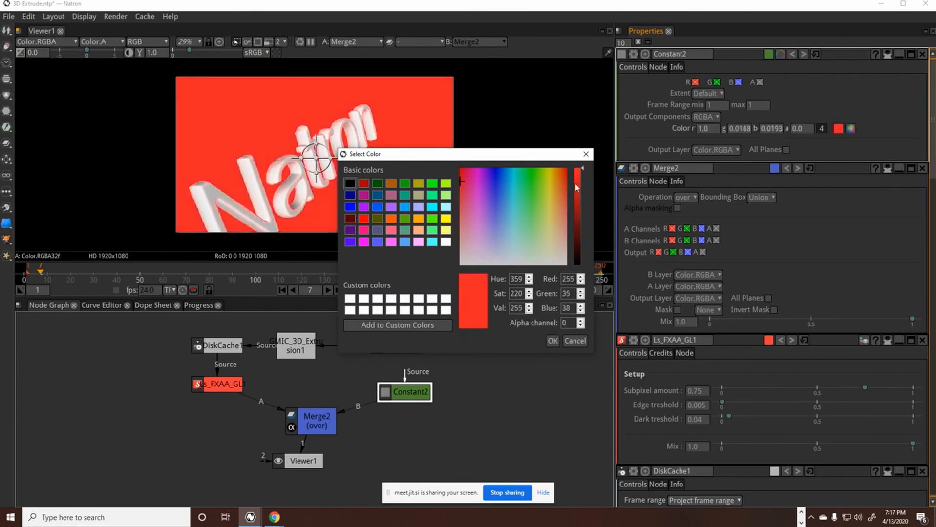
click(552, 340)
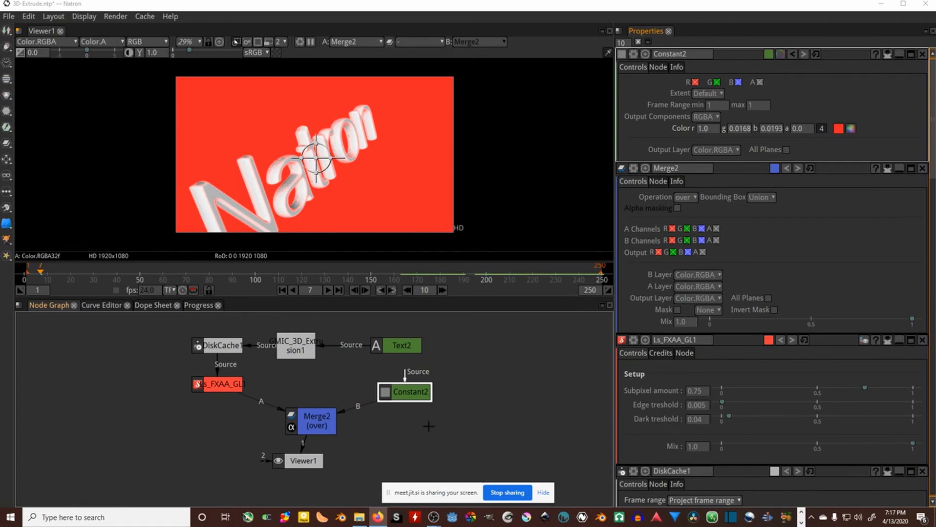
Step: Set Merge2's operation to color-burn
click(313, 422)
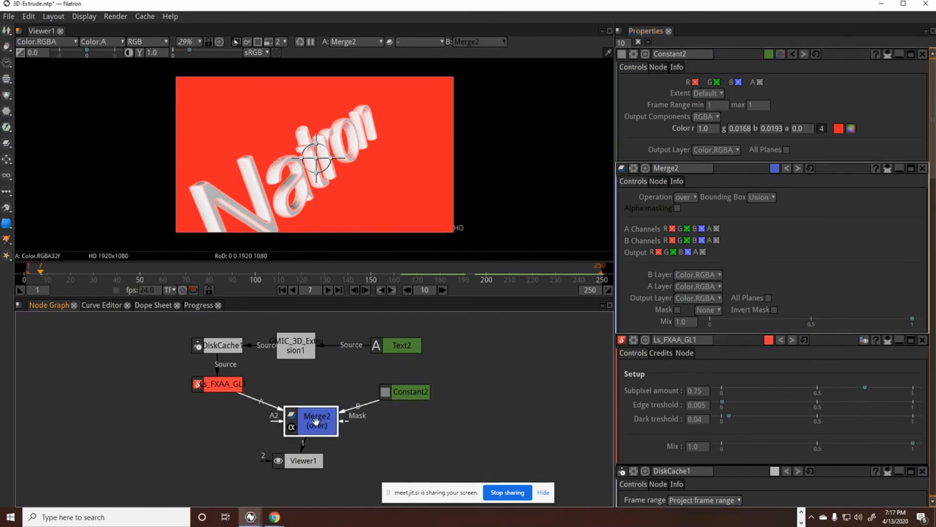
click(697, 82)
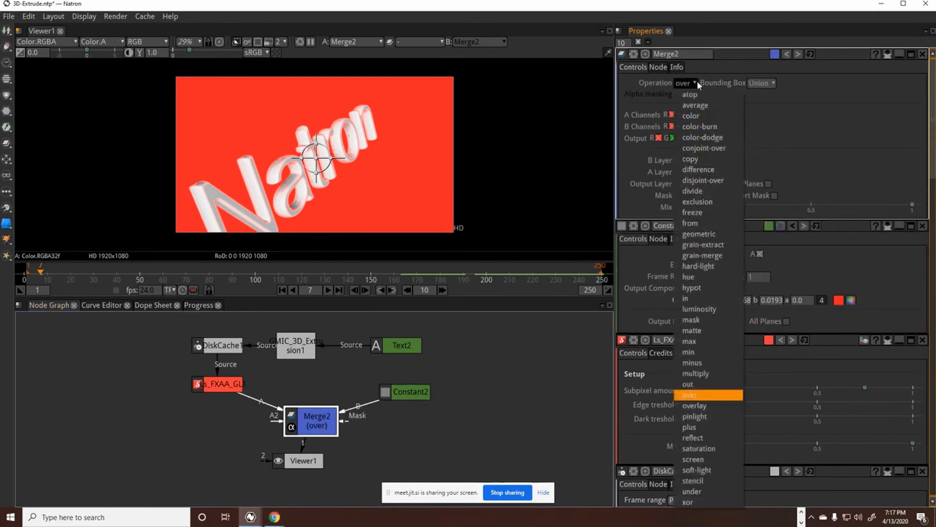
click(716, 127)
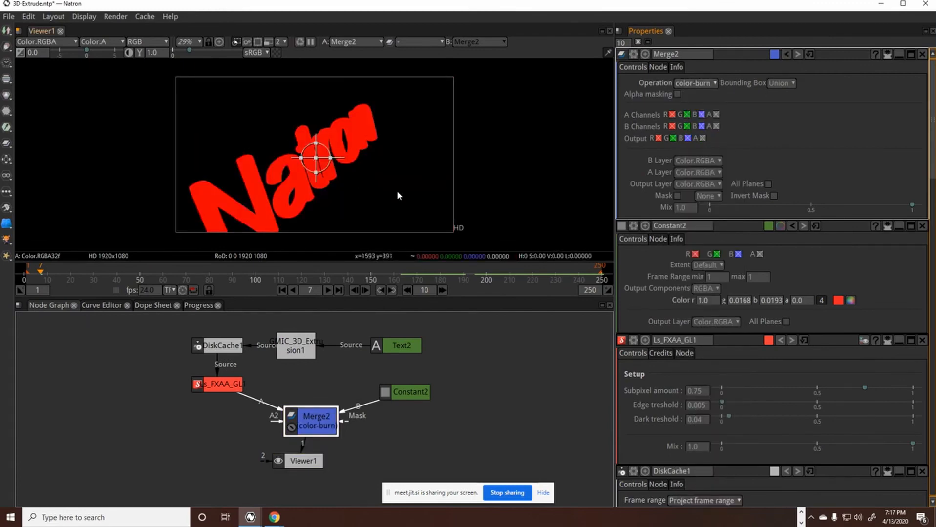
click(418, 390)
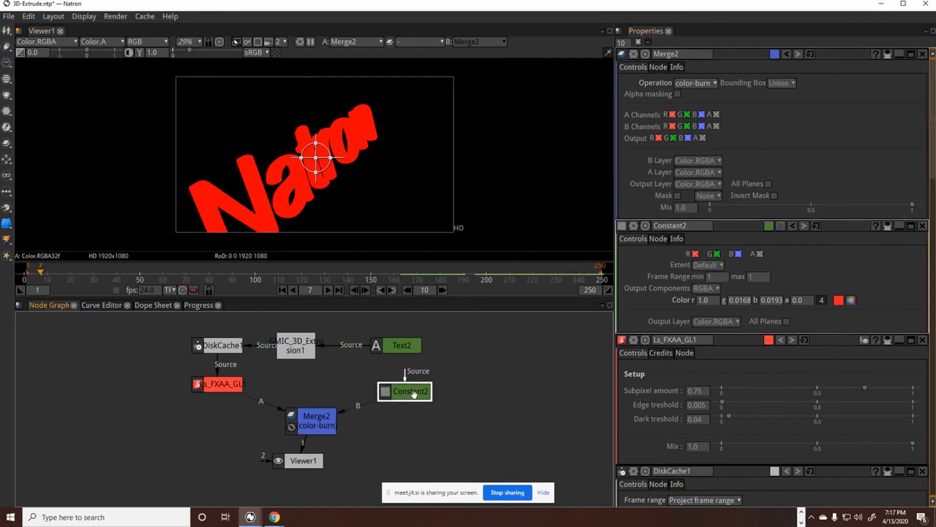
click(850, 129)
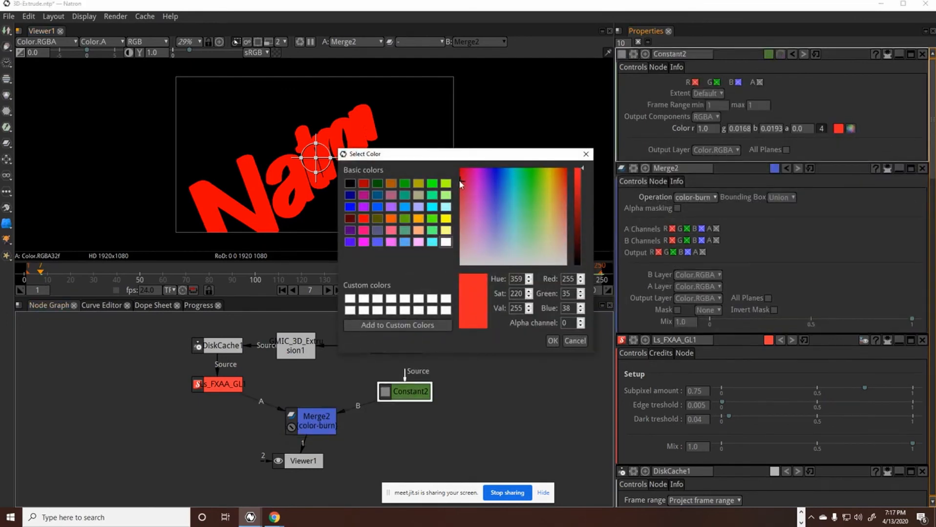
drag(460, 181, 458, 246)
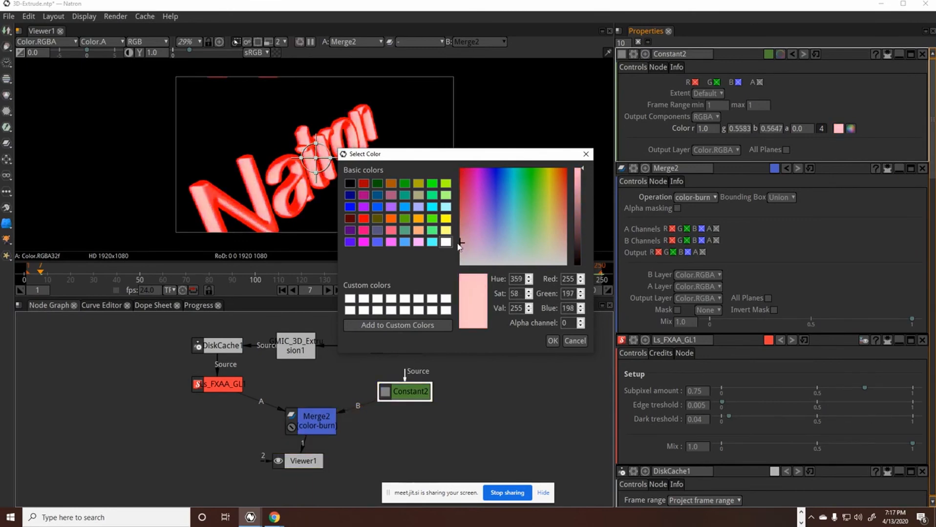
drag(458, 245, 465, 220)
drag(466, 222, 460, 216)
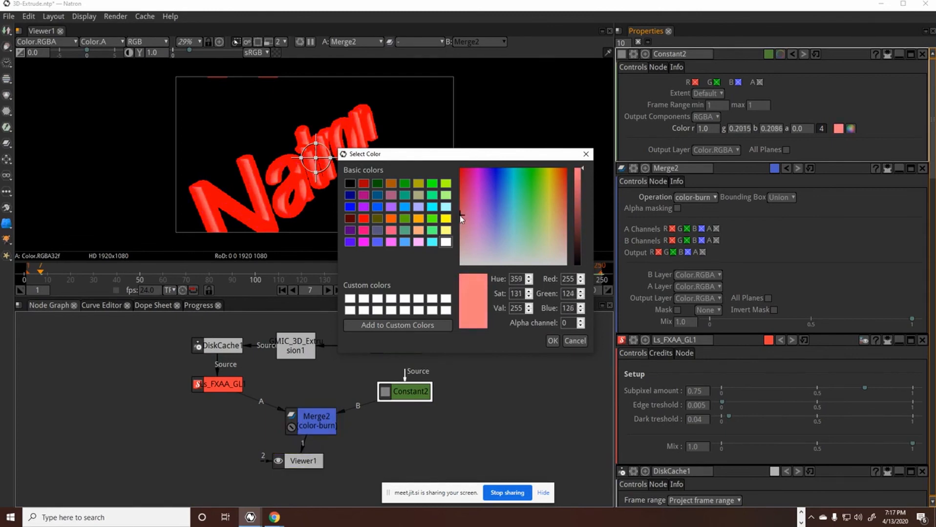
click(567, 341)
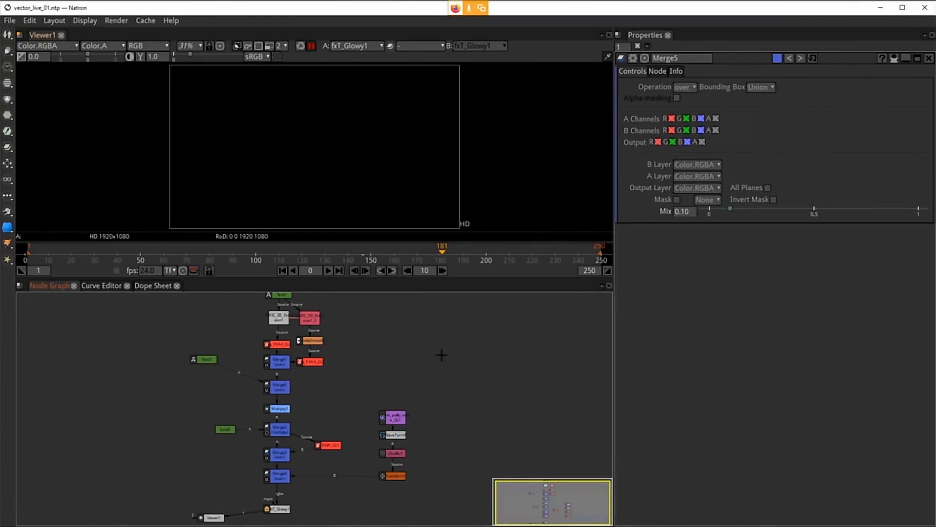
Step: Examine the vector_live_01 node graph and refresh the viewer to show the glowing VFX with Natron title
mouse_move(441, 355)
mouse_down()
mouse_move(436, 333)
mouse_move(434, 346)
mouse_up()
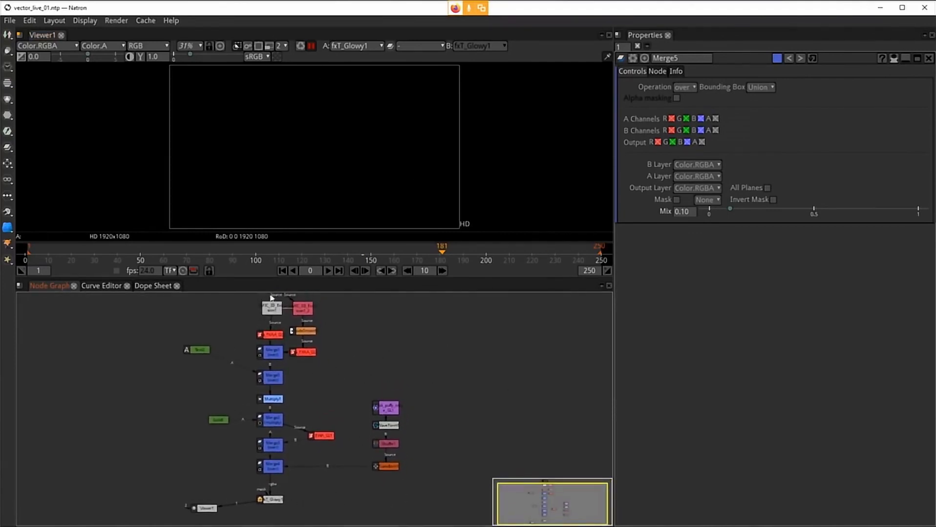
drag(386, 351, 382, 380)
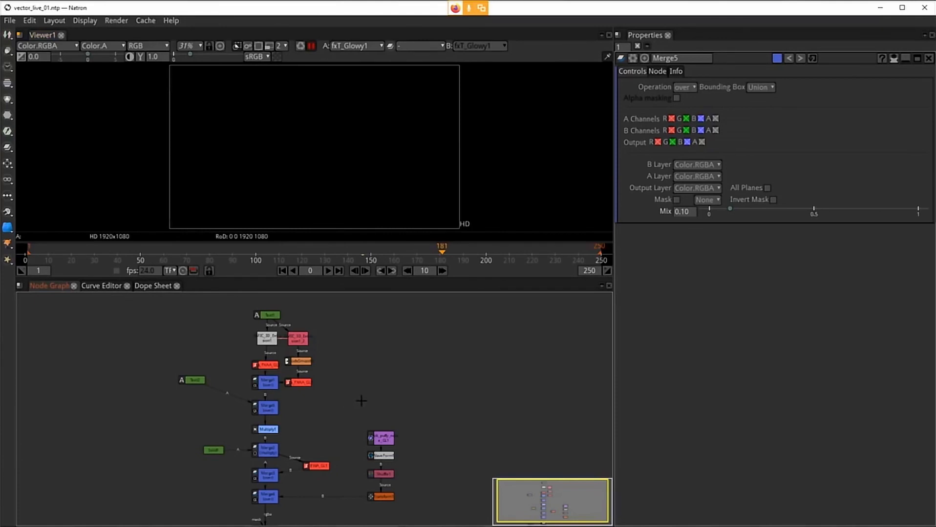
mouse_move(361, 417)
mouse_down()
mouse_move(393, 374)
mouse_move(397, 390)
mouse_move(374, 428)
mouse_up()
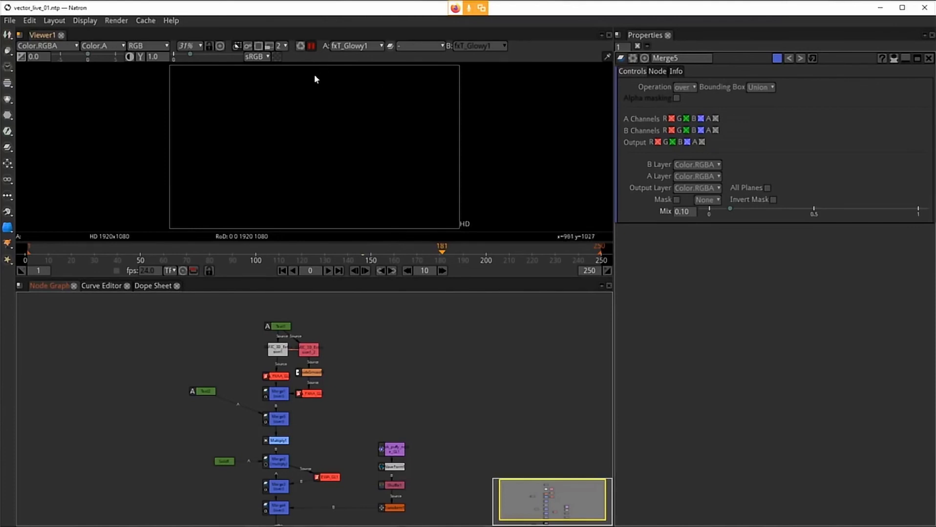
drag(330, 367, 334, 330)
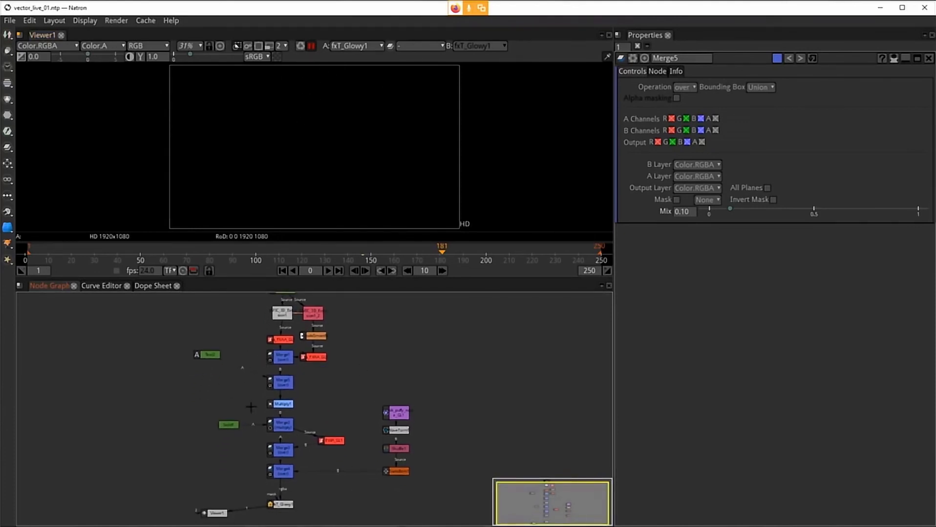
click(312, 44)
click(310, 44)
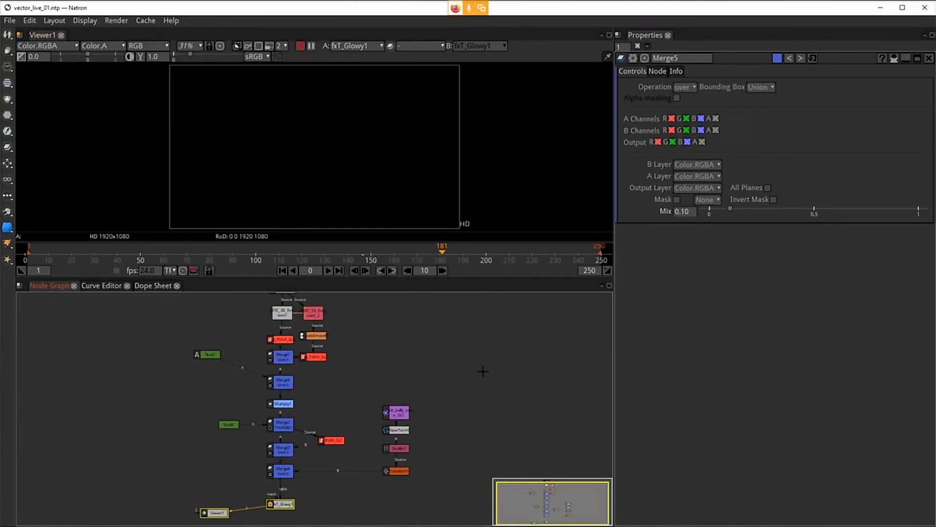
drag(457, 347, 443, 346)
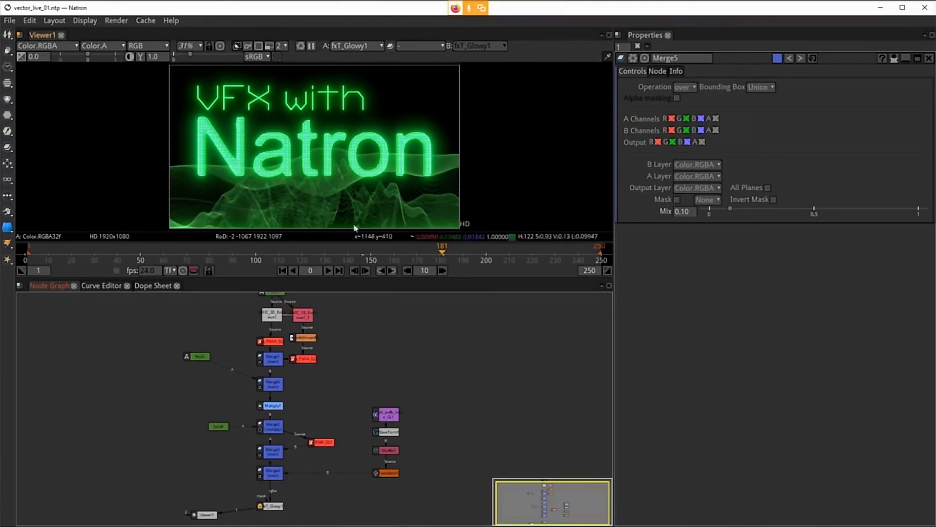
drag(443, 381, 437, 384)
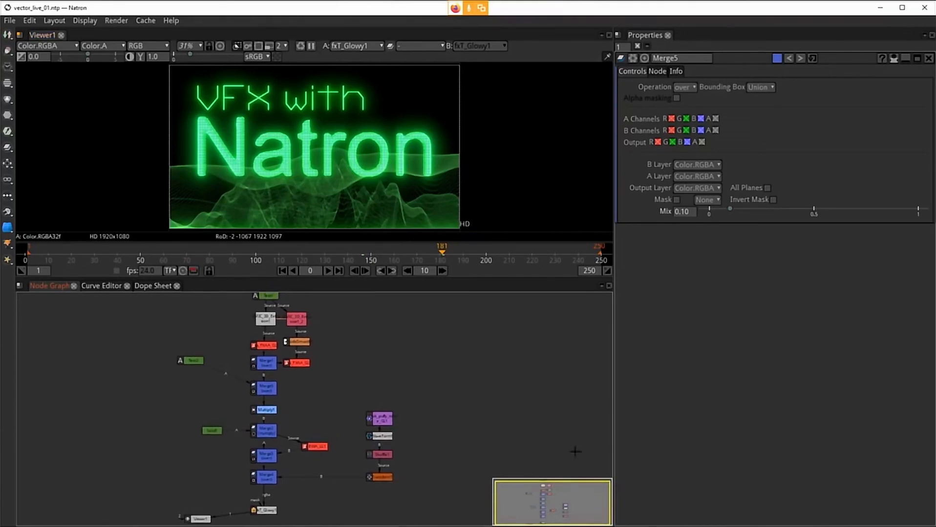
drag(380, 381, 381, 398)
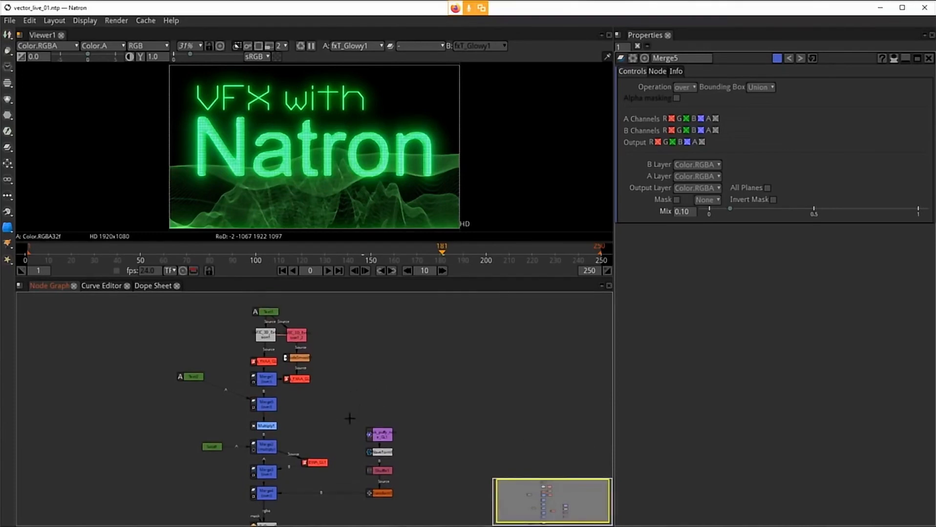
click(264, 404)
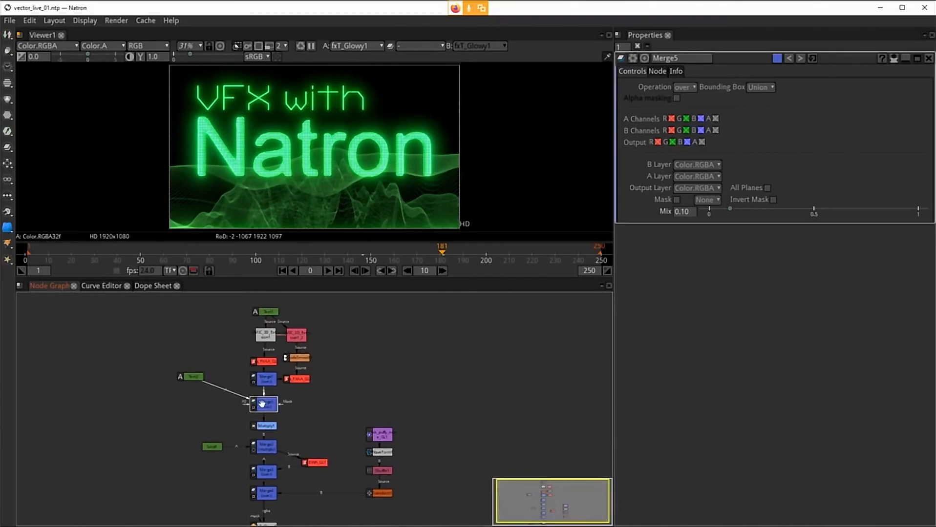
drag(369, 334, 378, 309)
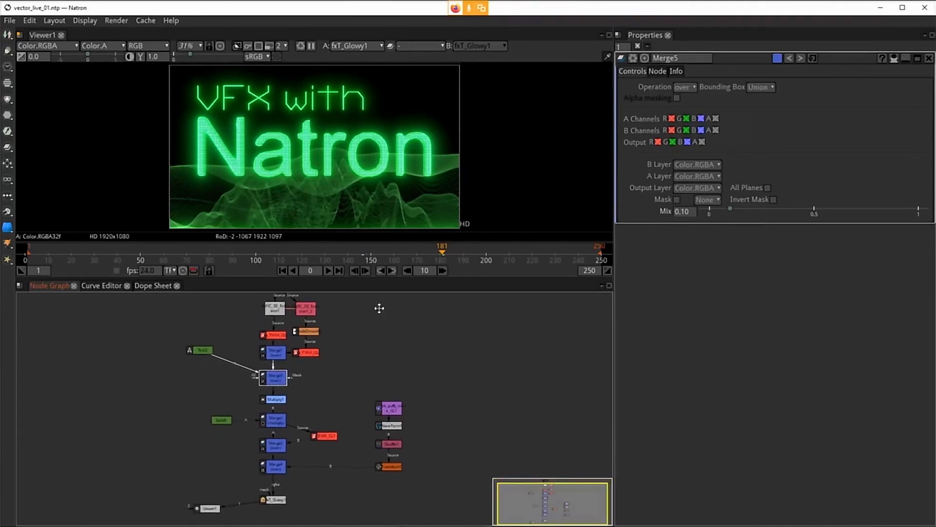
Step: Open the Multiply1 node's Value animation curves in the Curve Editor
click(275, 400)
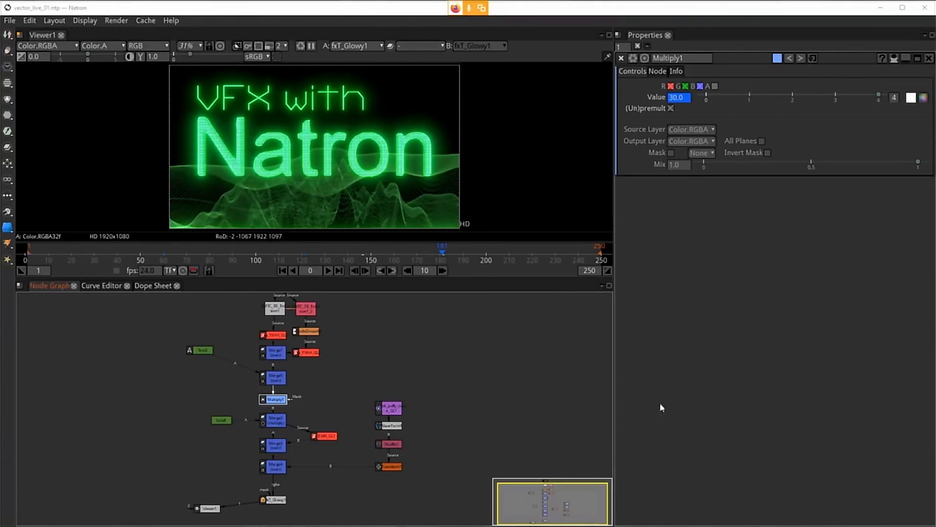
click(108, 289)
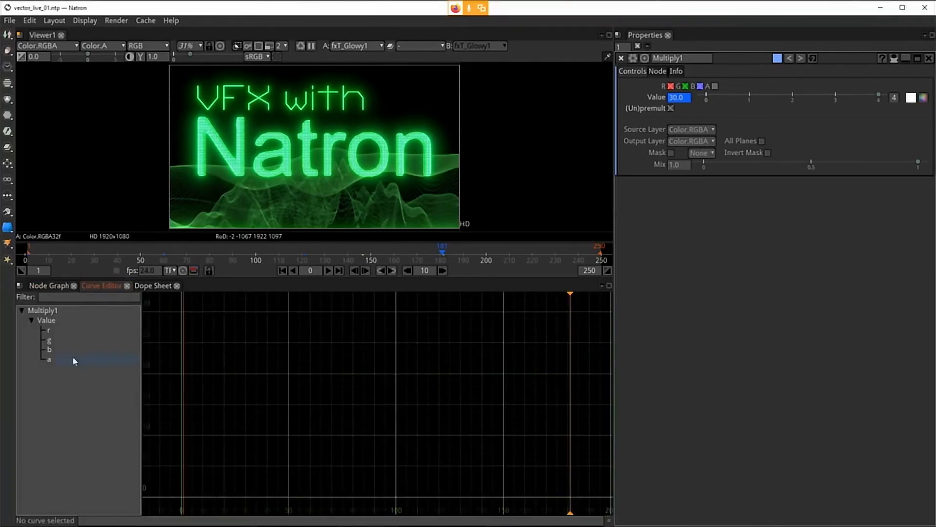
click(44, 323)
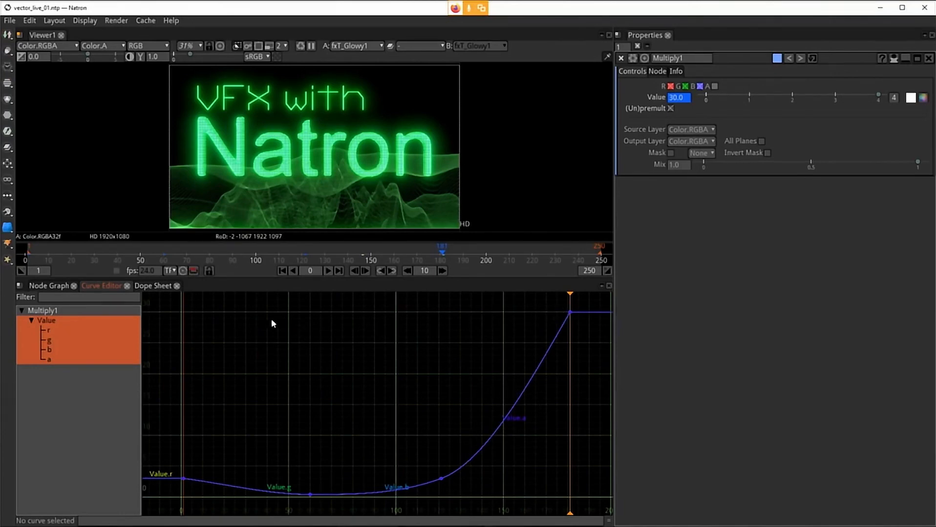
click(43, 286)
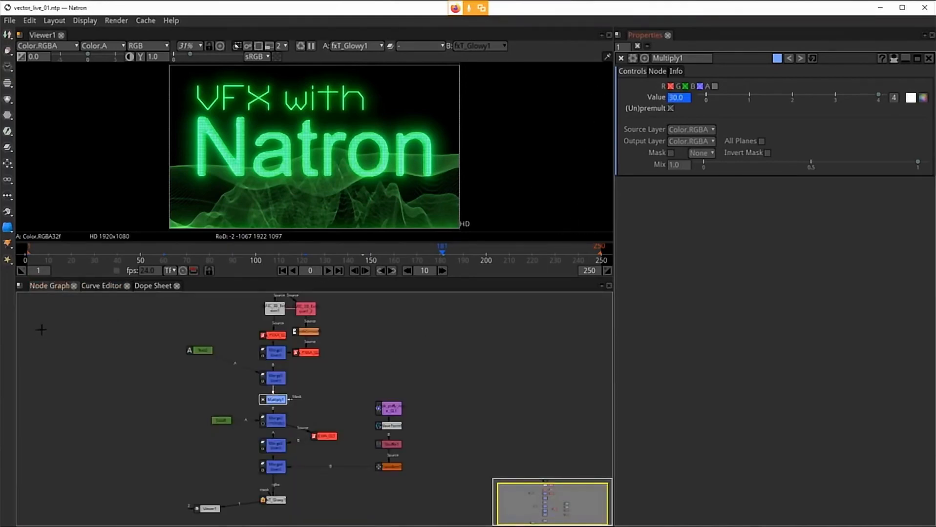
click(105, 287)
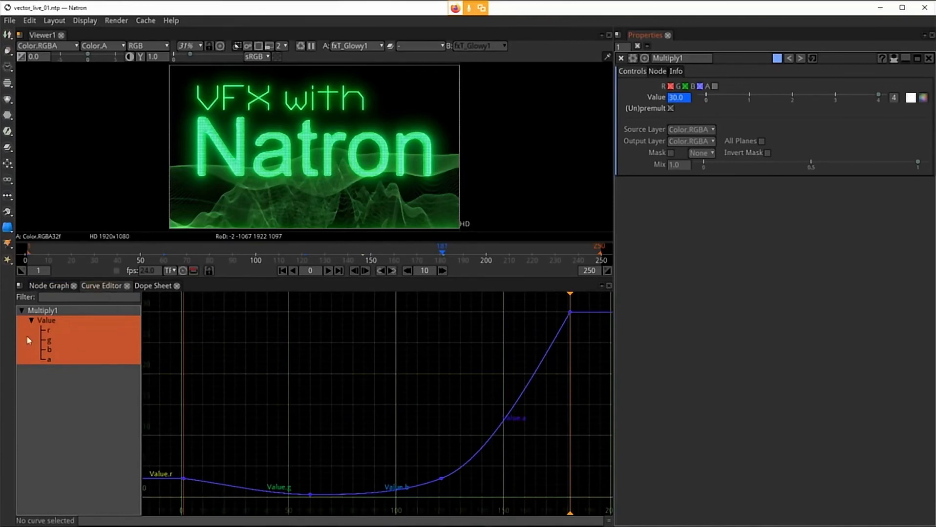
click(50, 321)
Step: Set the final keyframe of Multiply1's Value curve to Horizontal interpolation
drag(536, 300, 588, 320)
right_click(569, 312)
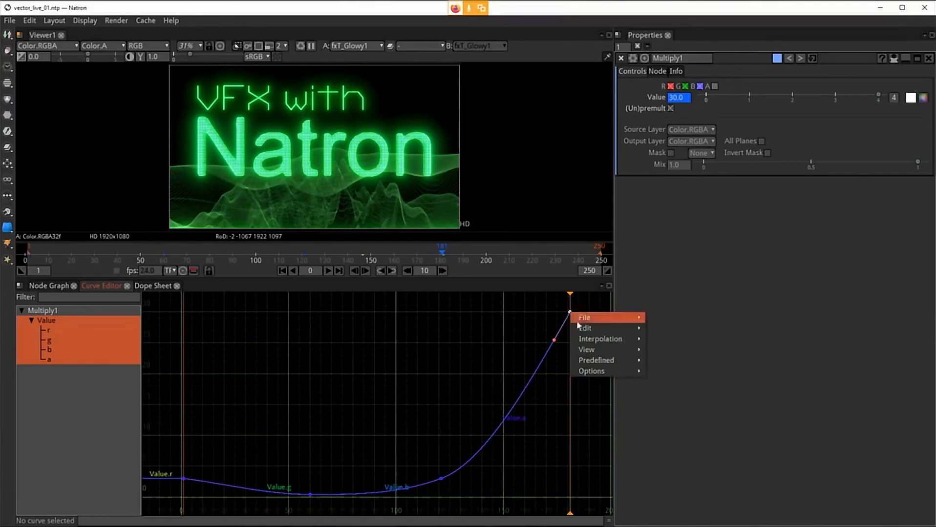
mouse_move(600, 343)
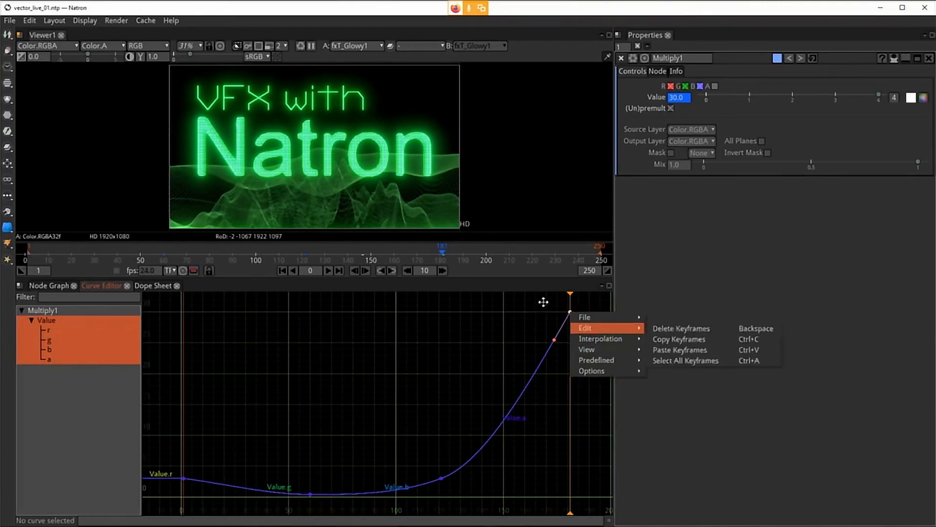
drag(543, 301, 579, 328)
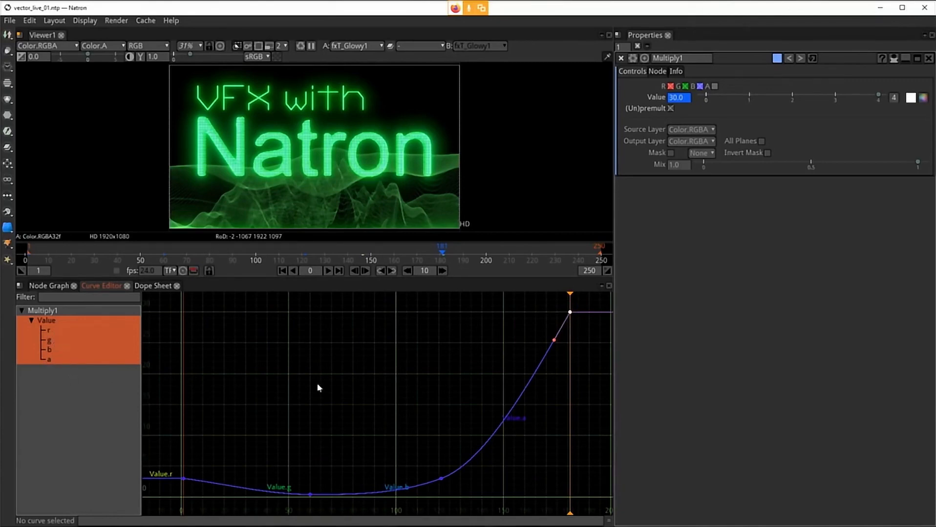
right_click(569, 313)
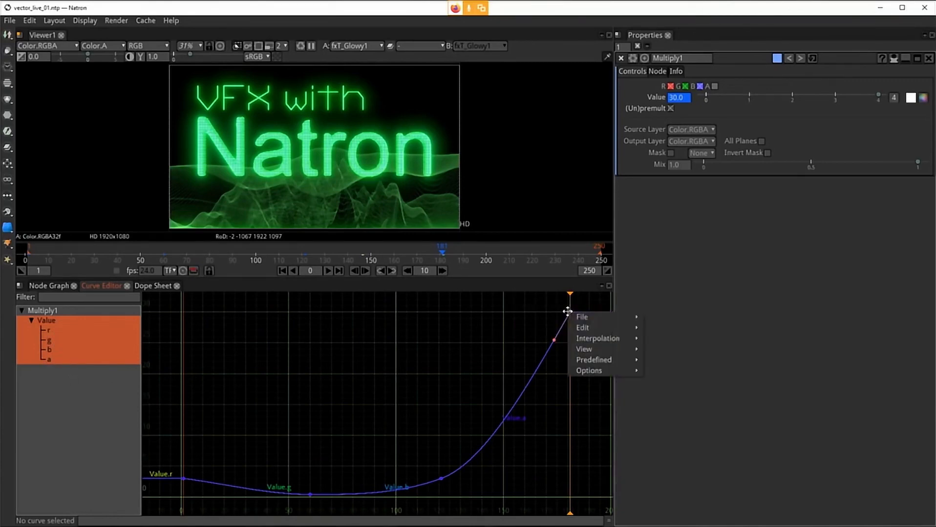
mouse_move(598, 338)
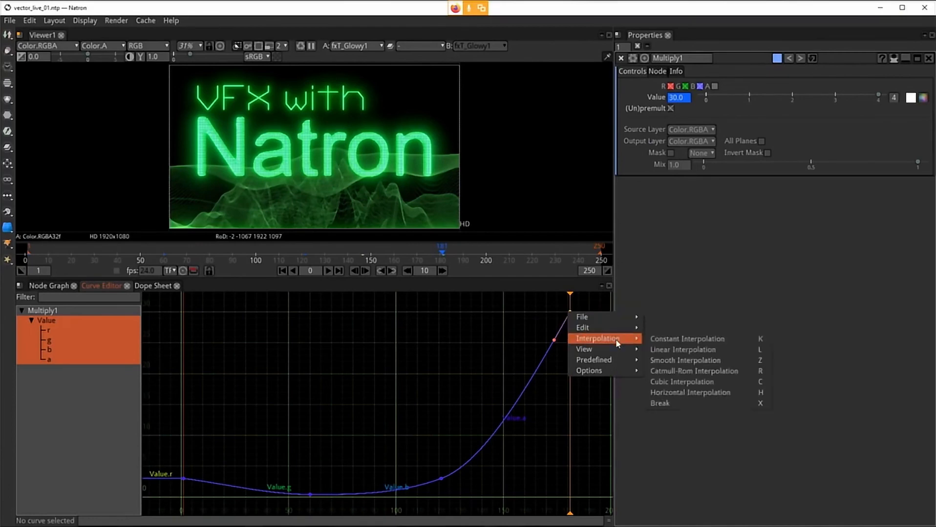
click(706, 393)
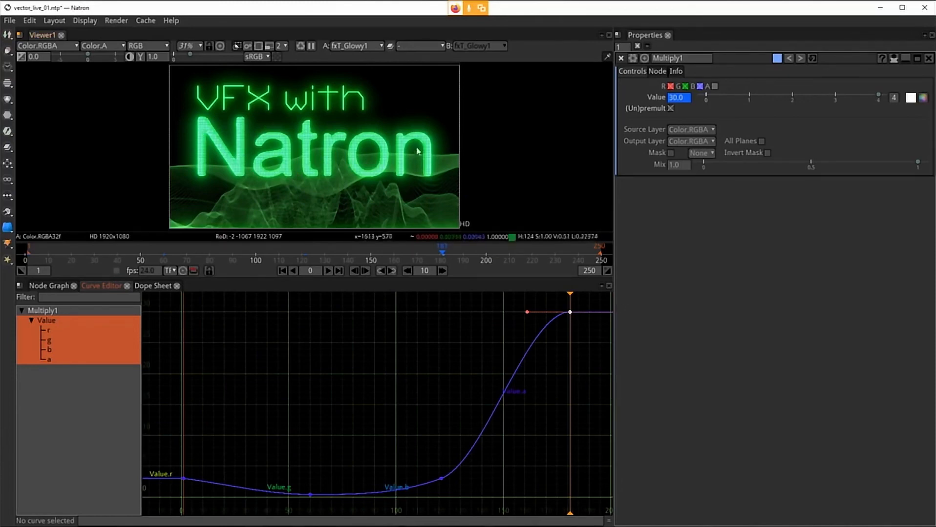
click(49, 285)
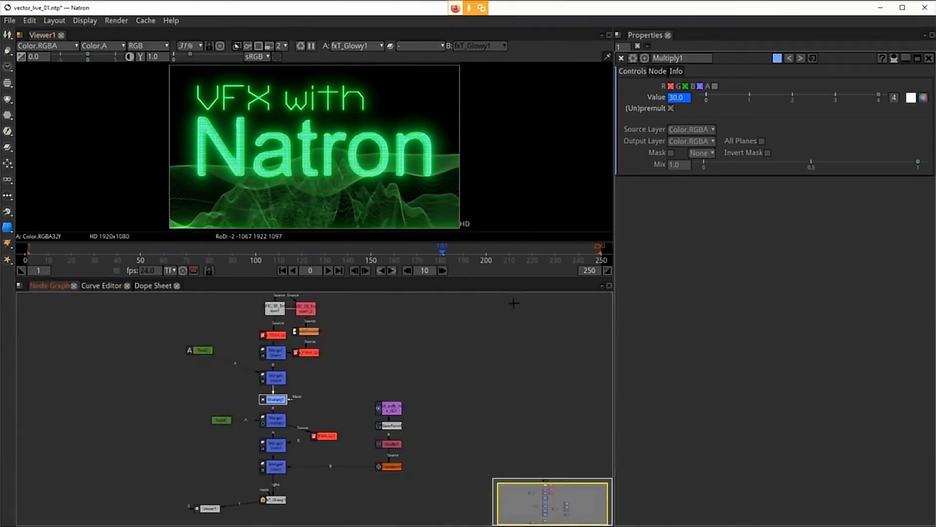
click(272, 379)
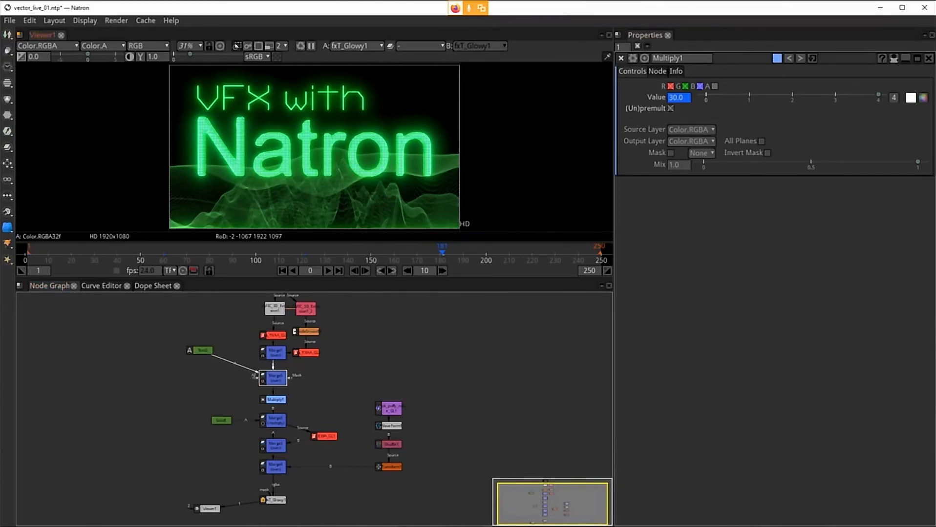
mouse_move(219, 526)
click(416, 526)
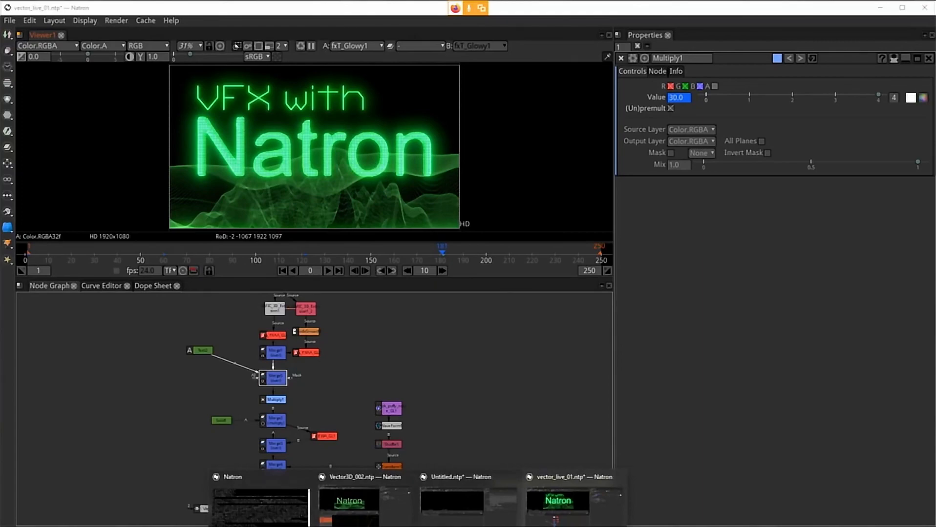
mouse_move(395, 526)
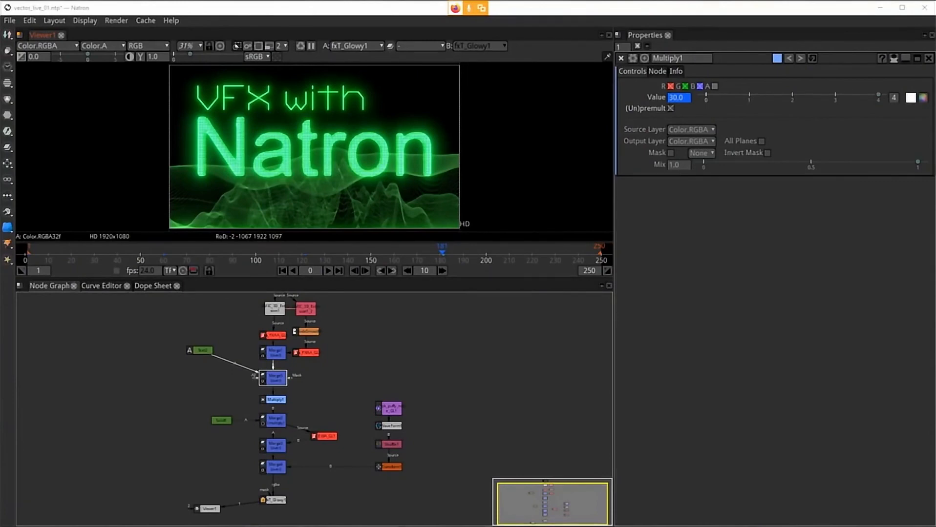
click(839, 461)
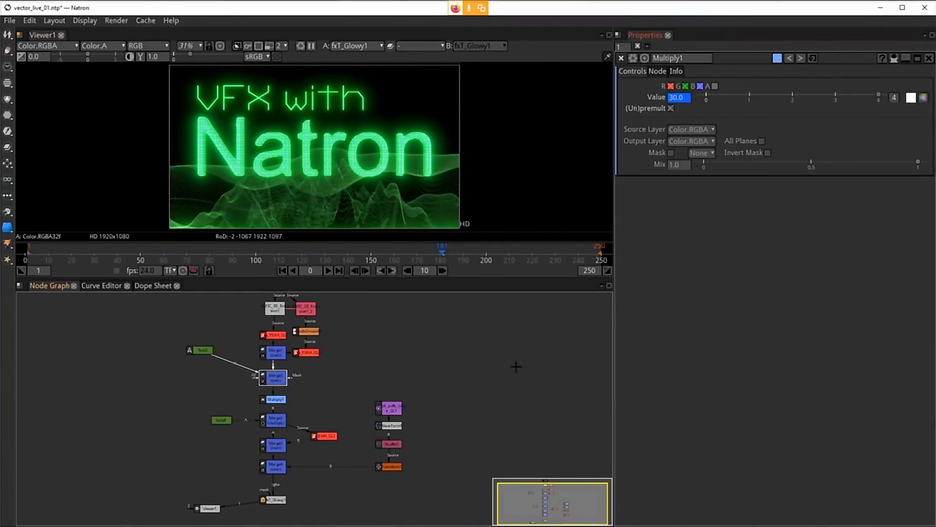
click(412, 350)
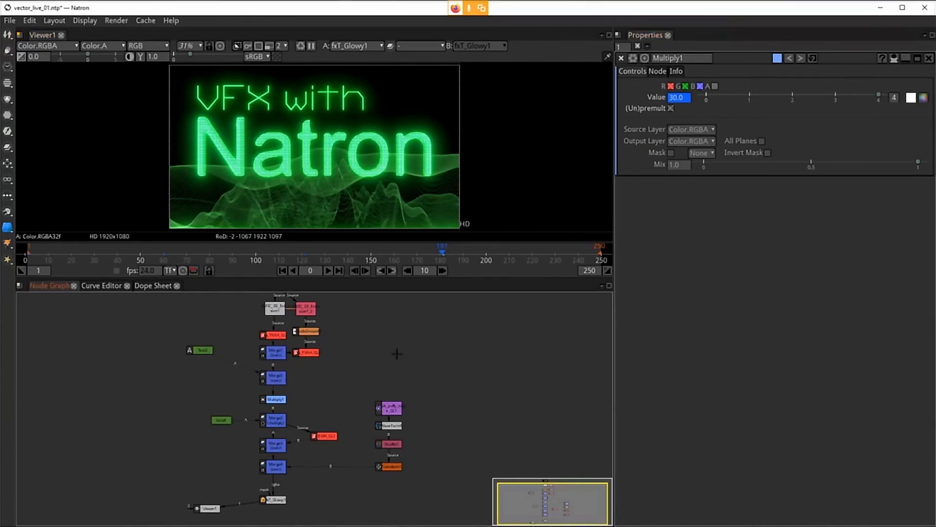
Step: Select the Merge5 node and set a Mix keyframe of 0 at frame 146
click(274, 381)
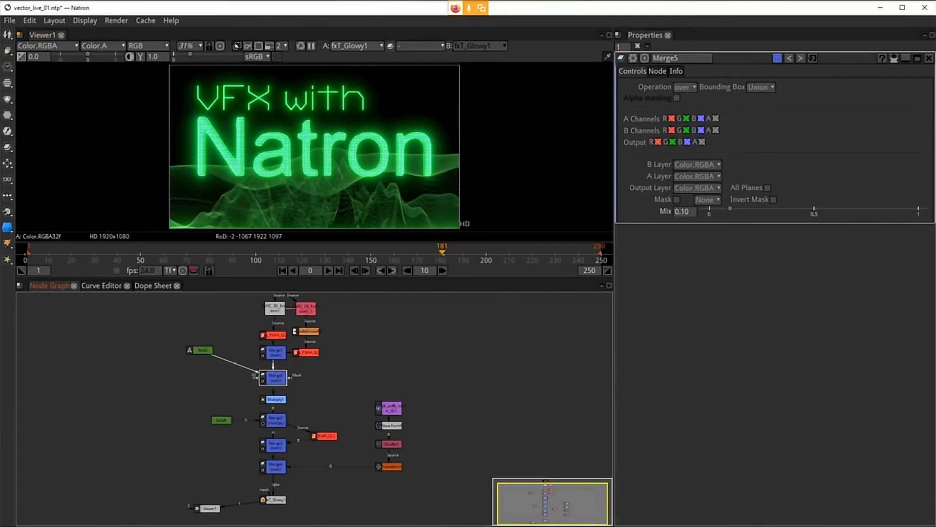
click(419, 526)
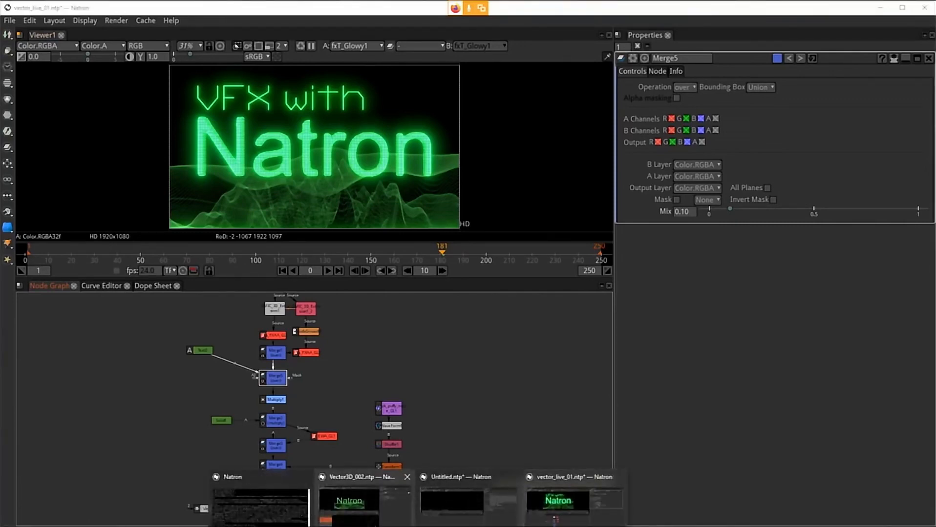
click(364, 503)
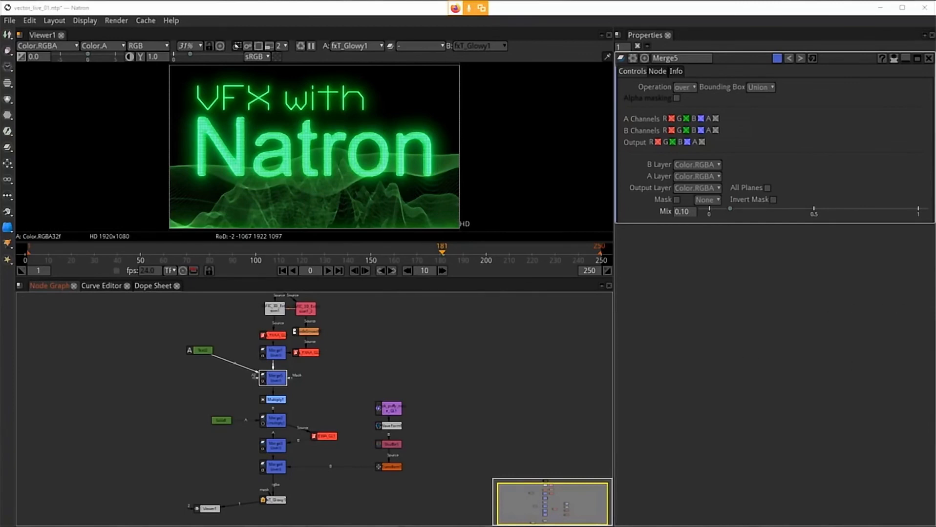
click(362, 258)
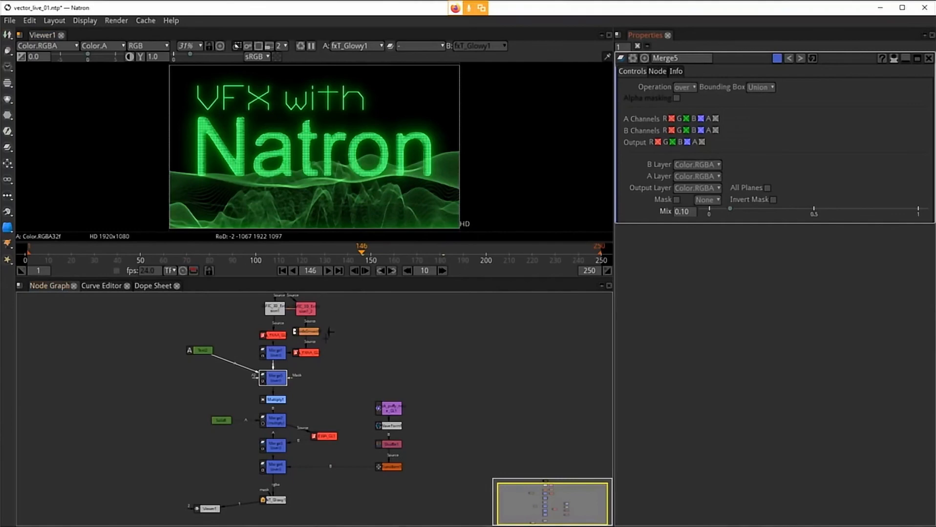
right_click(682, 213)
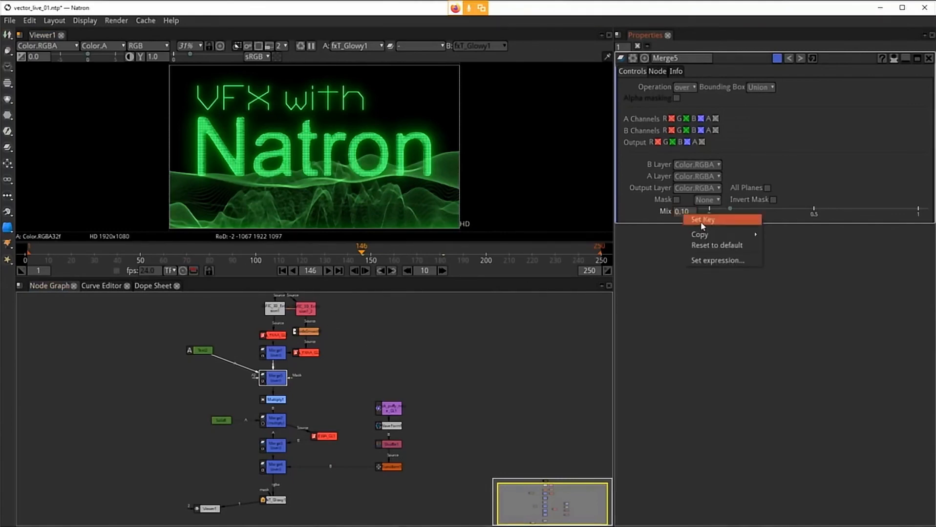
click(701, 221)
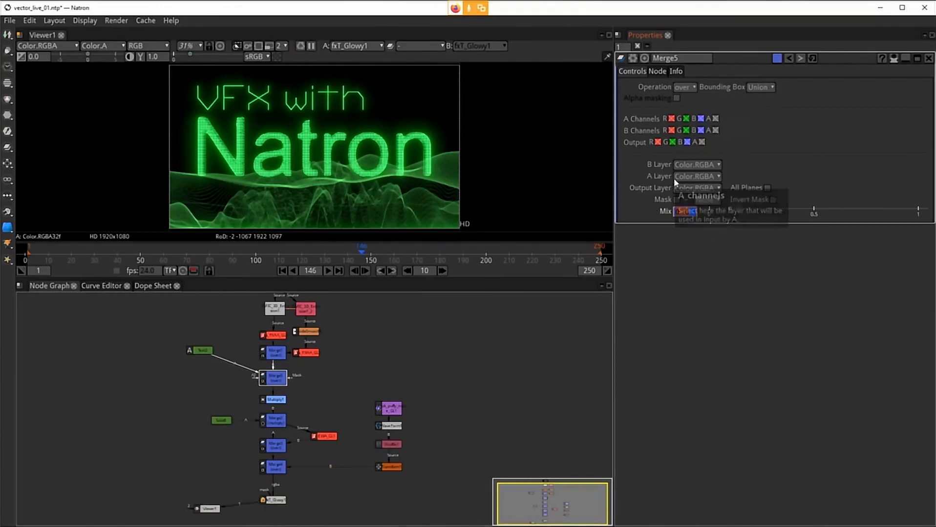
text(0)
key(Return)
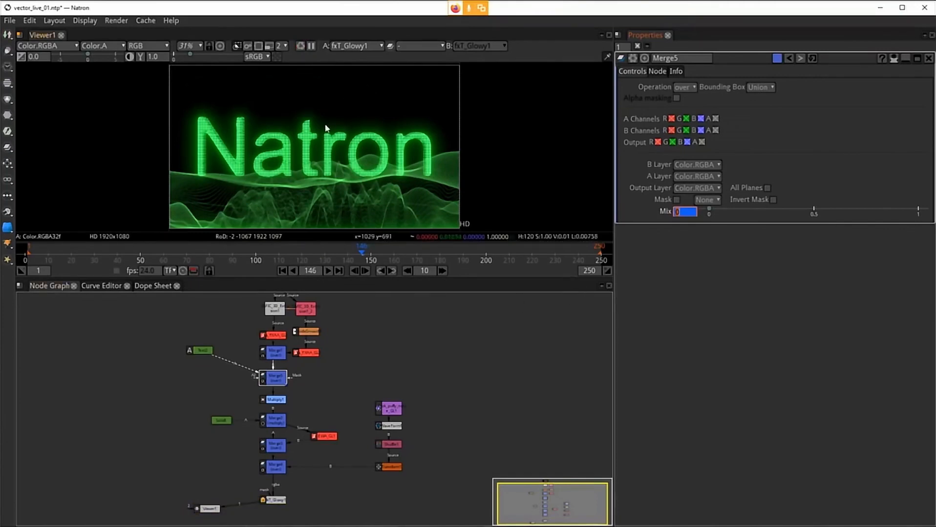
Step: Jump to frame 156 and key Merge5's Mix at 0.1
click(441, 270)
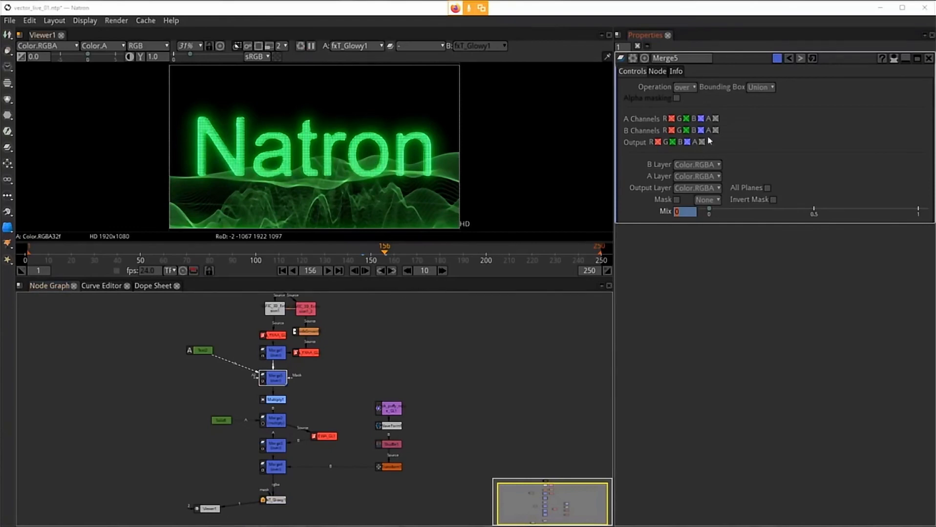
double_click(689, 212)
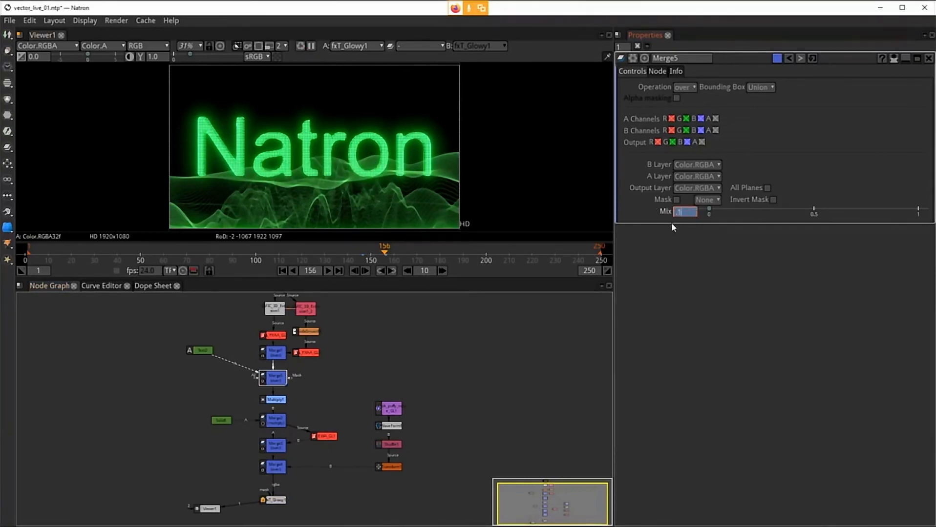
key(Return)
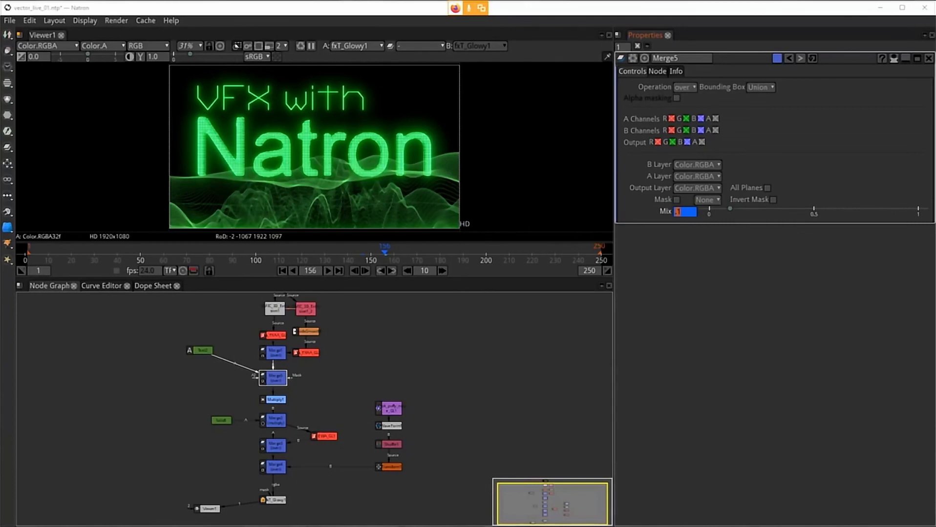
Step: In the Curve Editor, set Merge5's Mix keyframes to Horizontal interpolation
click(101, 285)
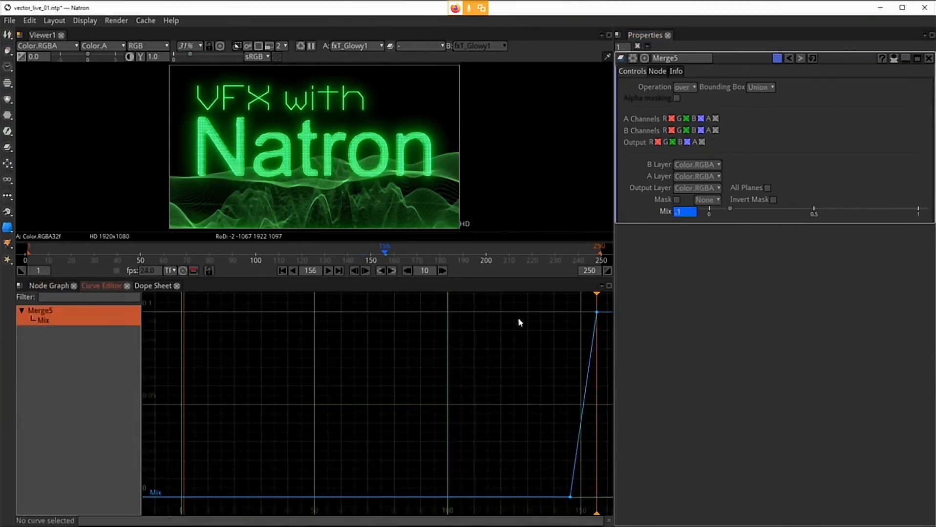
drag(522, 296, 460, 478)
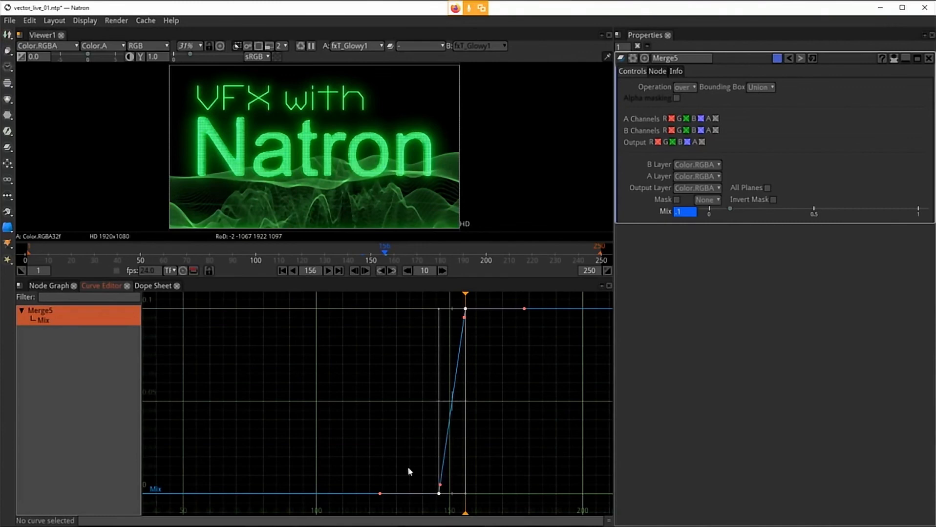
drag(362, 449, 463, 512)
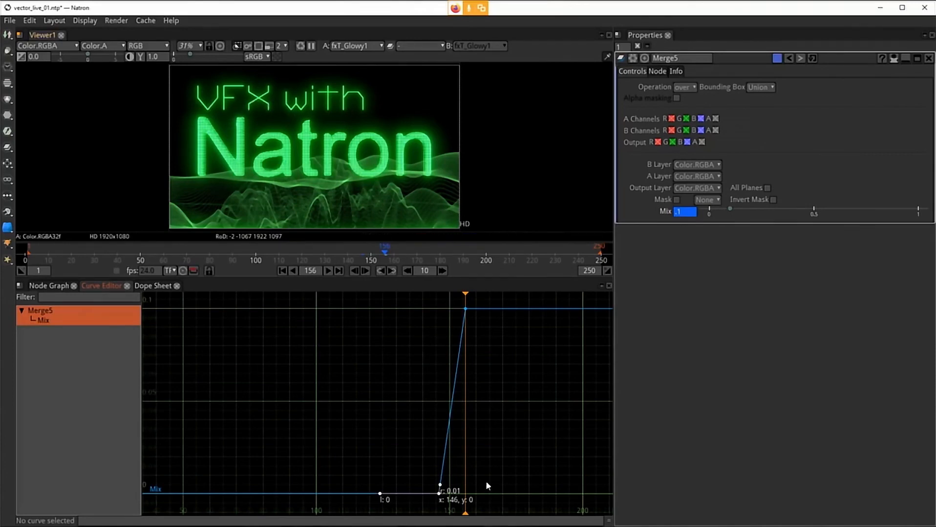
right_click(439, 493)
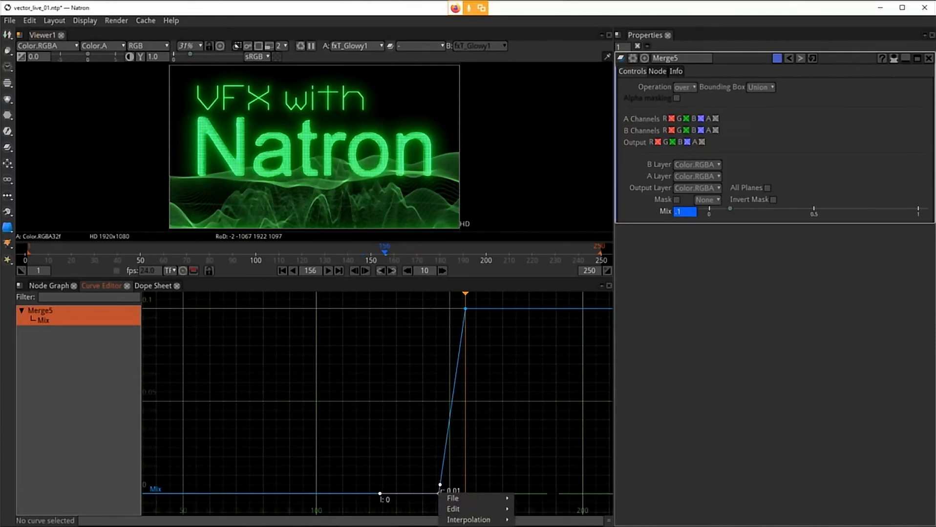
mouse_move(468, 521)
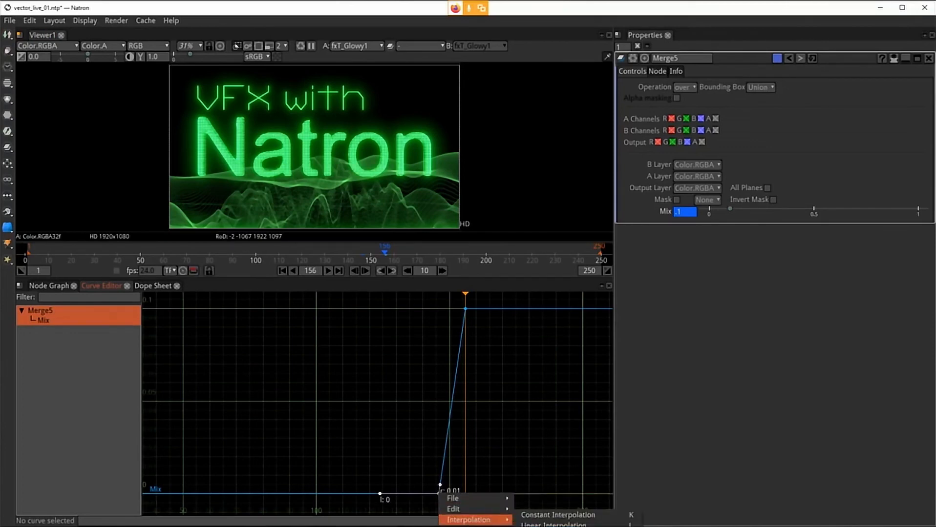
key(h)
click(490, 398)
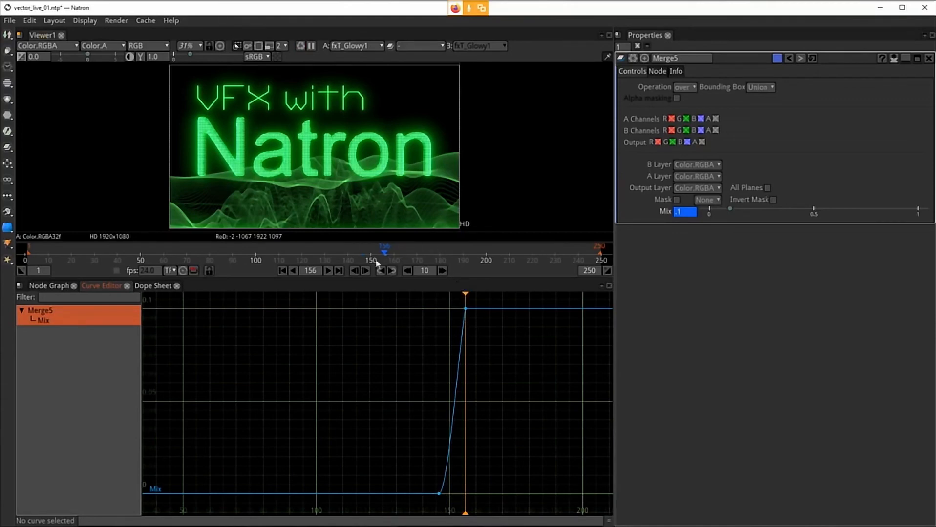
Step: Play and step through frames 145 to 151 to preview the 'VFX with' text fading in
click(362, 247)
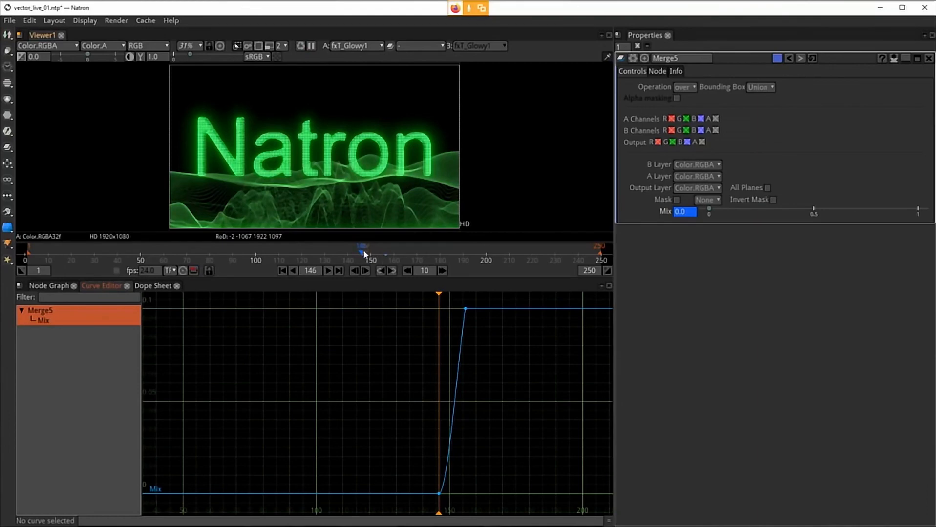
key(space)
key(space)
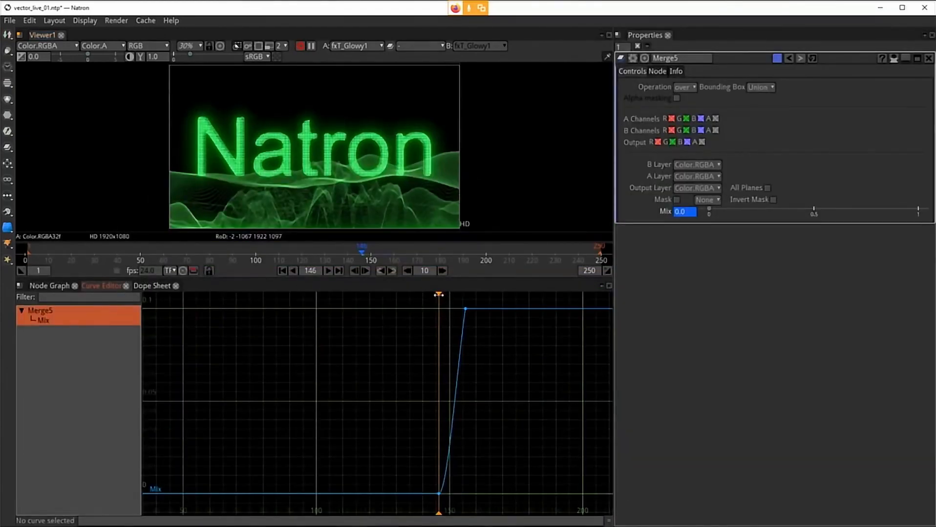
mouse_move(439, 294)
mouse_down()
mouse_move(466, 293)
mouse_move(457, 293)
mouse_up()
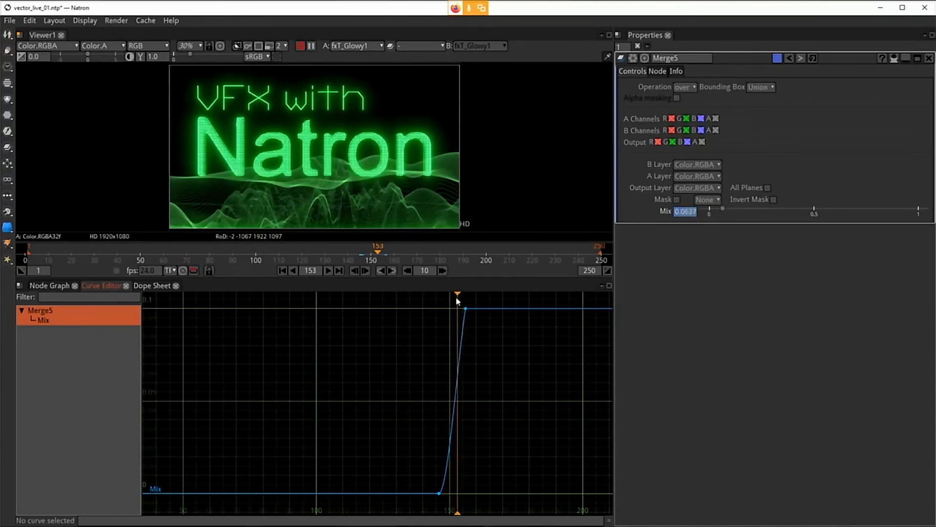
click(42, 287)
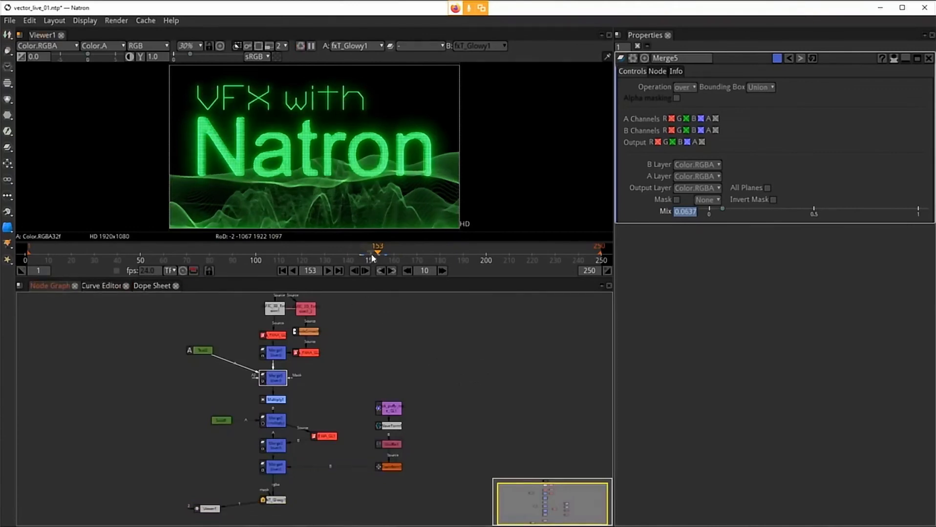
click(354, 270)
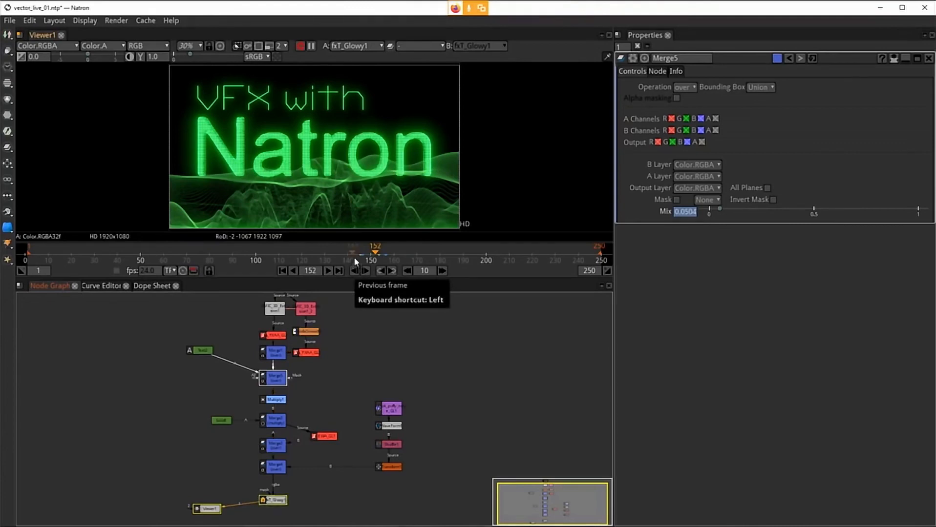
click(359, 250)
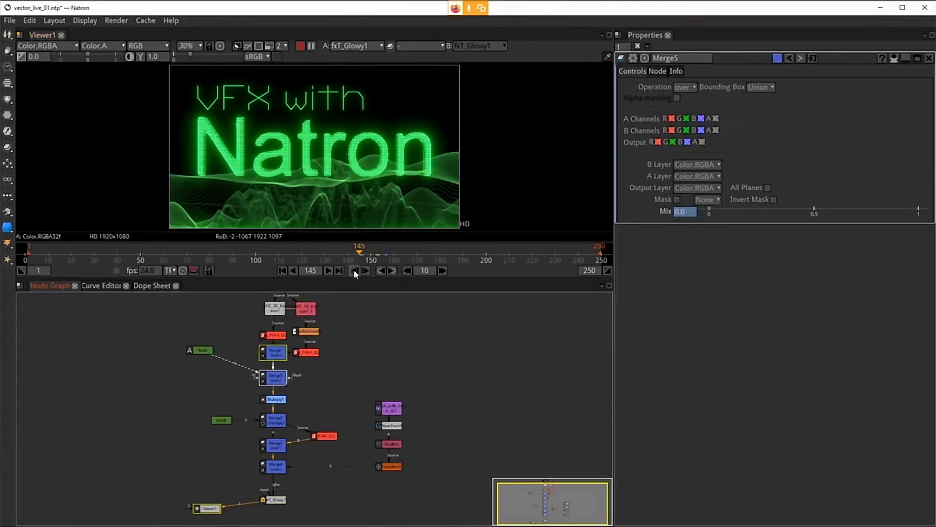
click(367, 268)
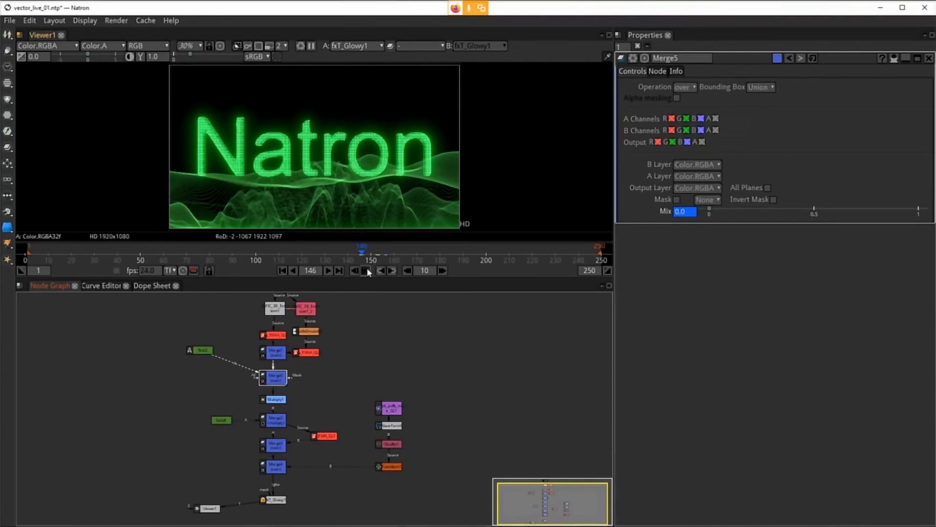
click(366, 268)
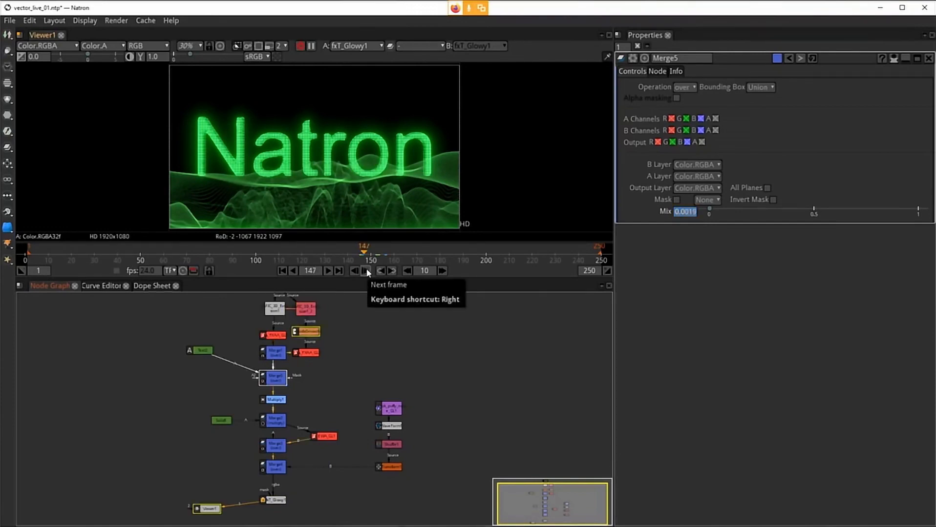
click(366, 271)
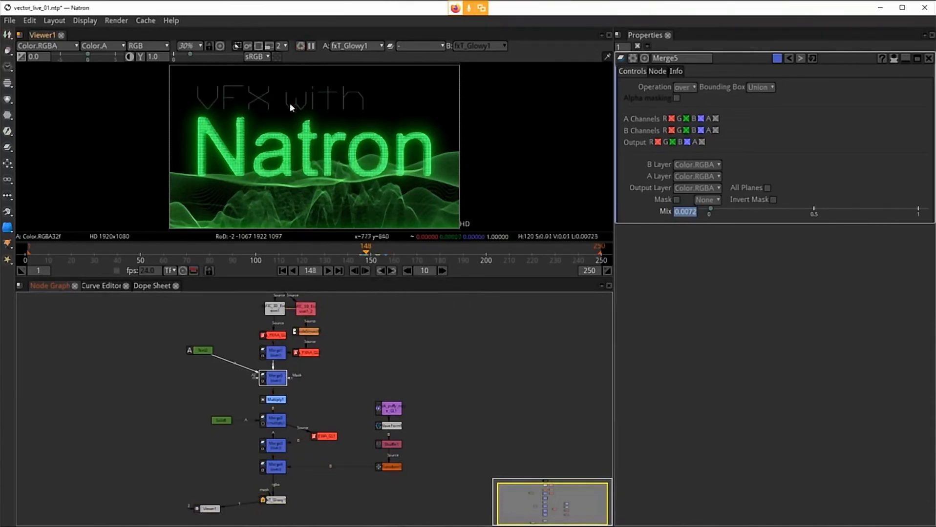
click(365, 271)
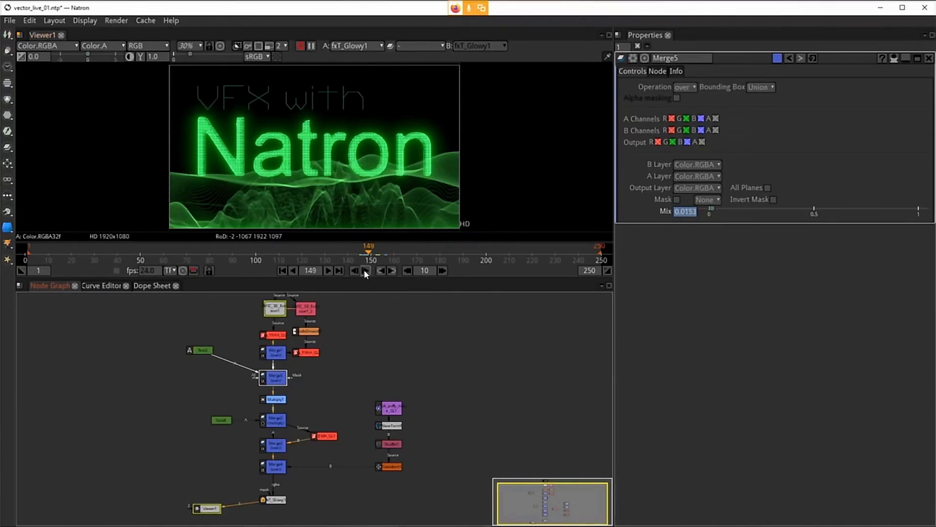
click(365, 271)
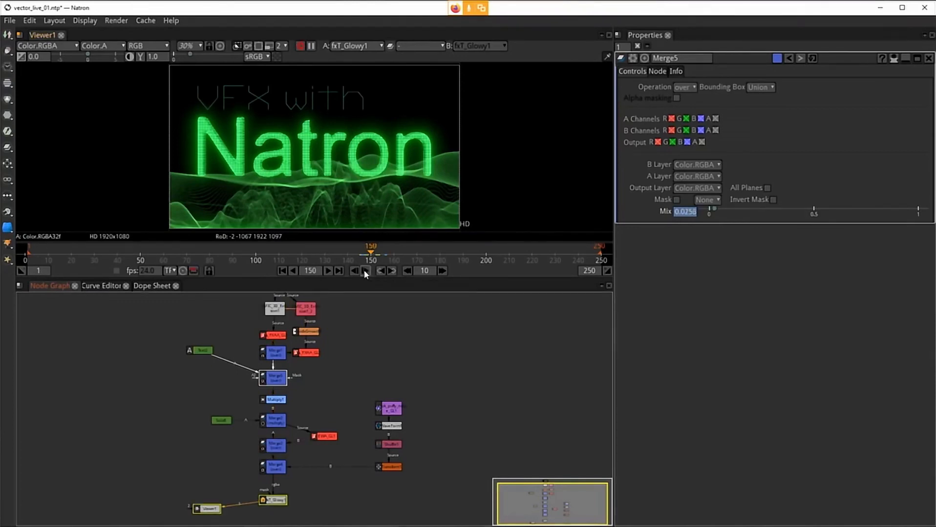
click(365, 271)
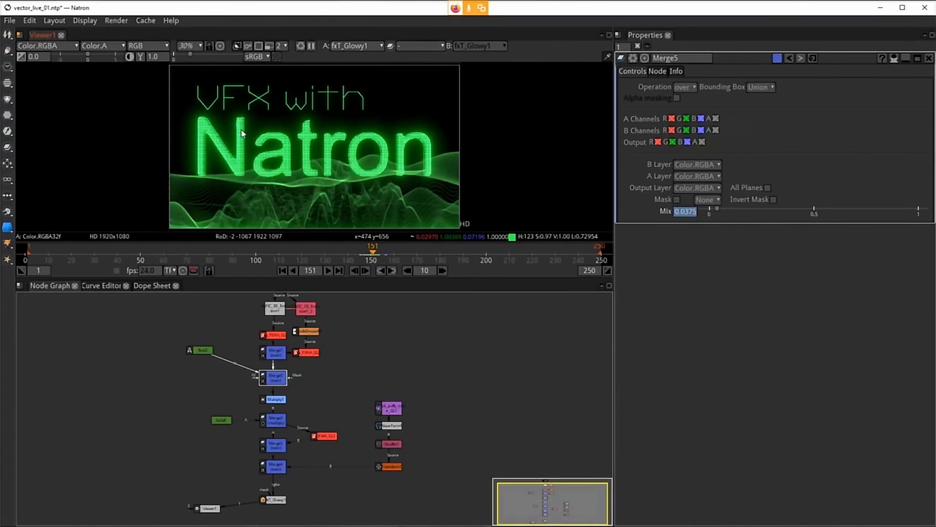
Step: Nudge the fxT_Glowy1 node slightly upward in the node graph
click(277, 498)
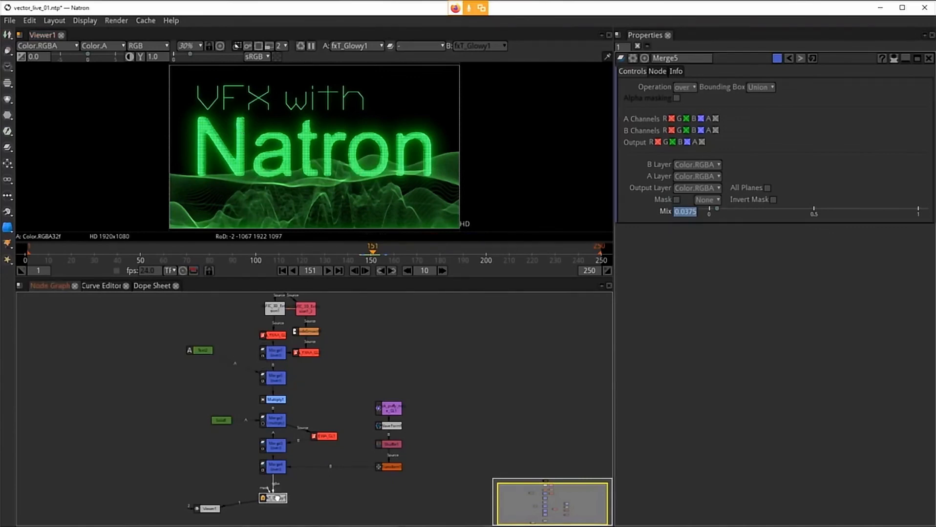
drag(277, 499, 277, 493)
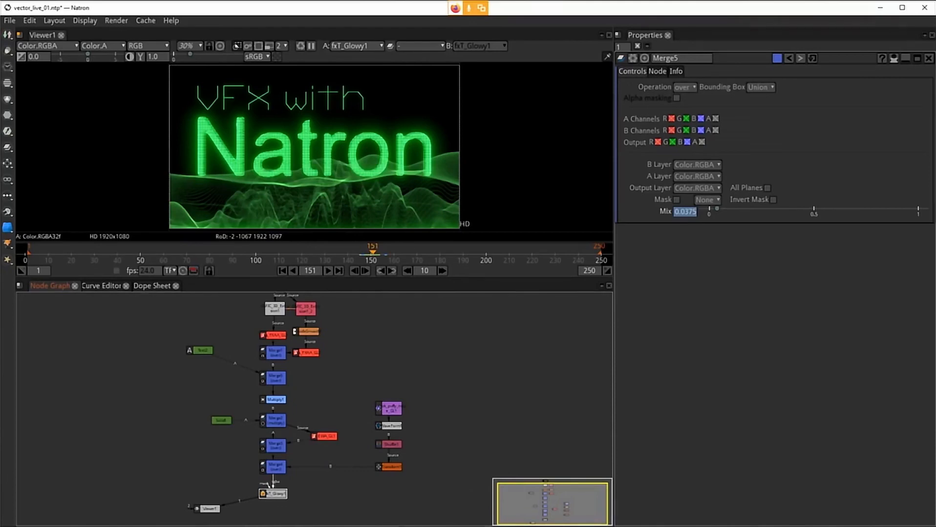
mouse_move(354, 526)
click(671, 523)
click(311, 47)
key(alt+Tab)
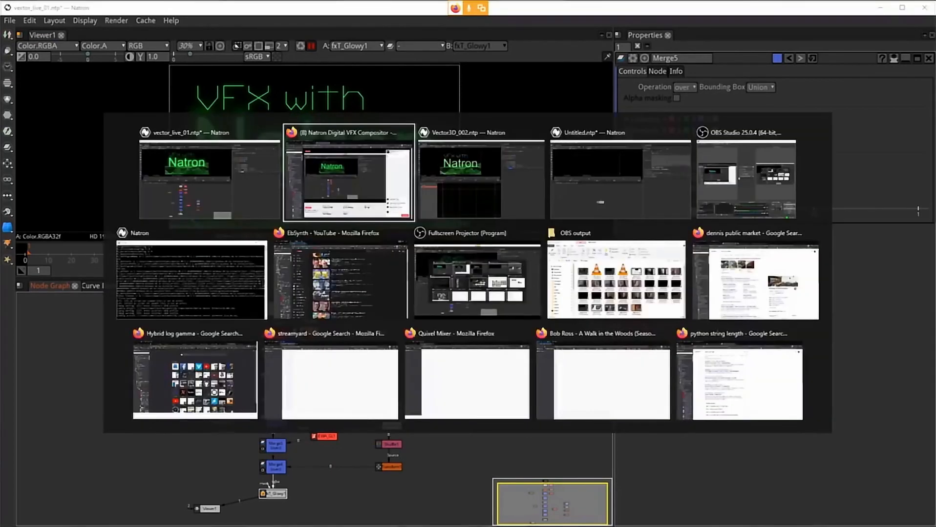
key(Escape)
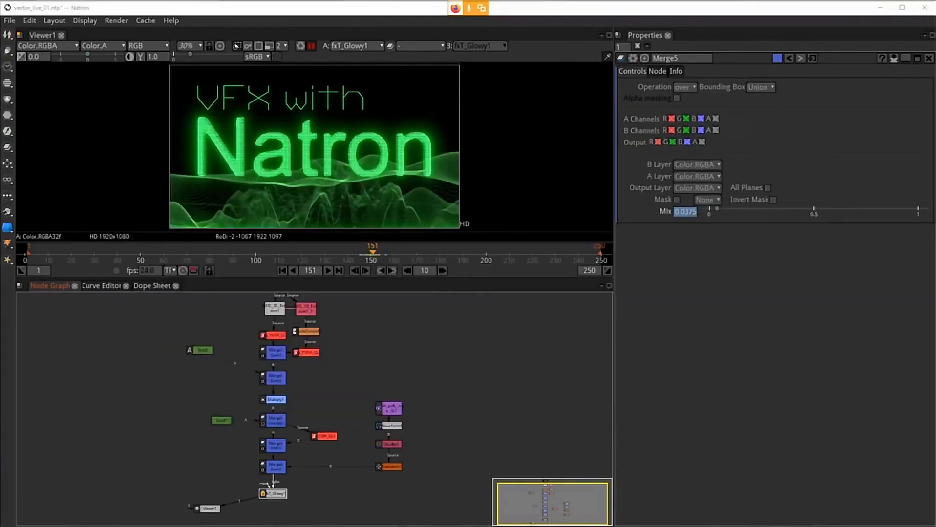